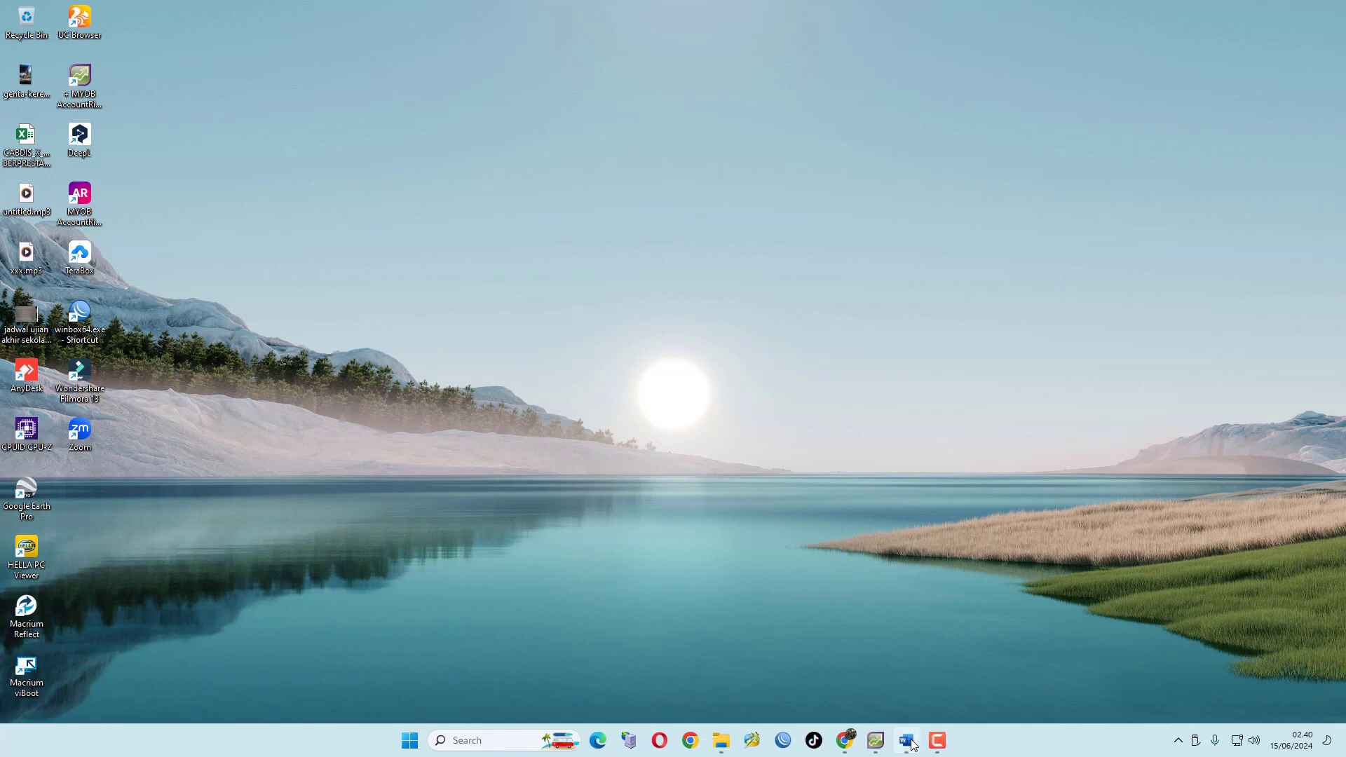
Bring up the accounting exam document and read through its general instructions, company information and accounting policies
left_click(909, 739)
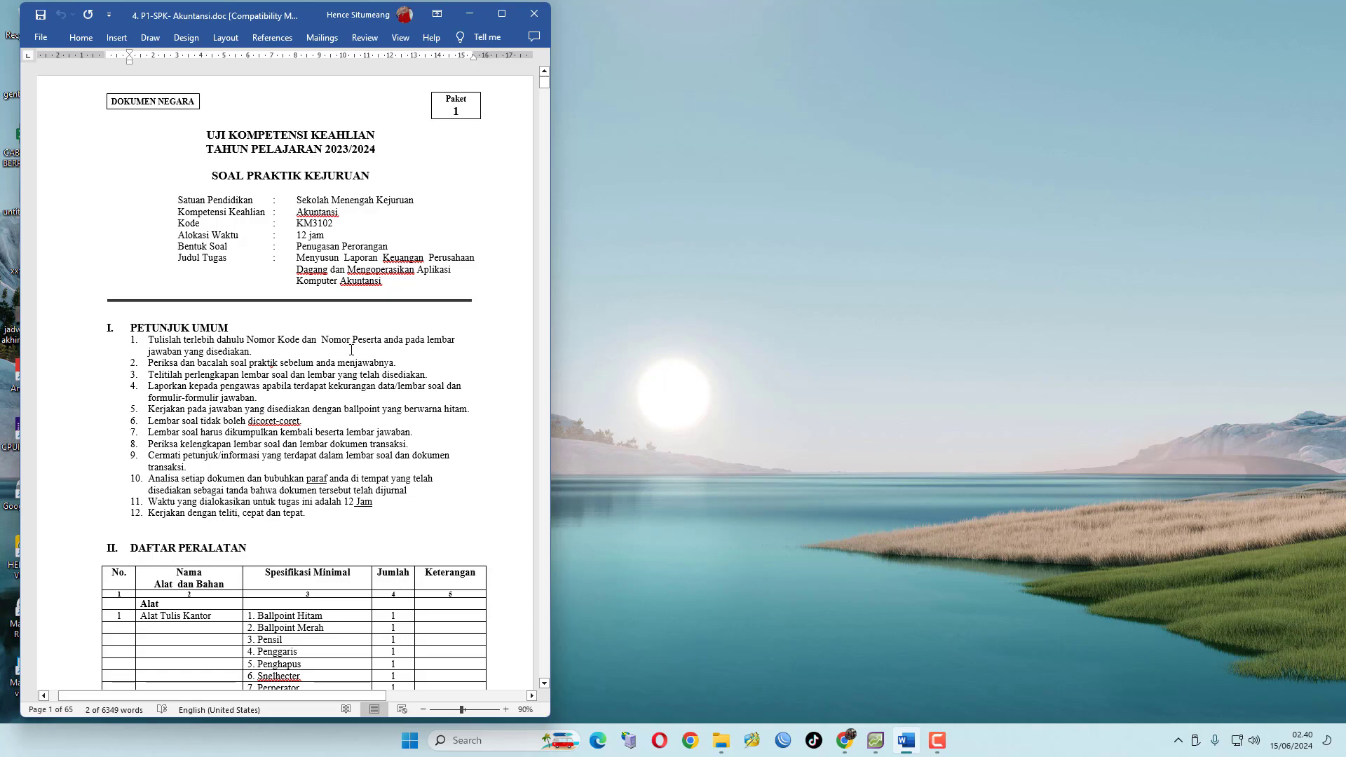
scroll(407, 525, "down", 15)
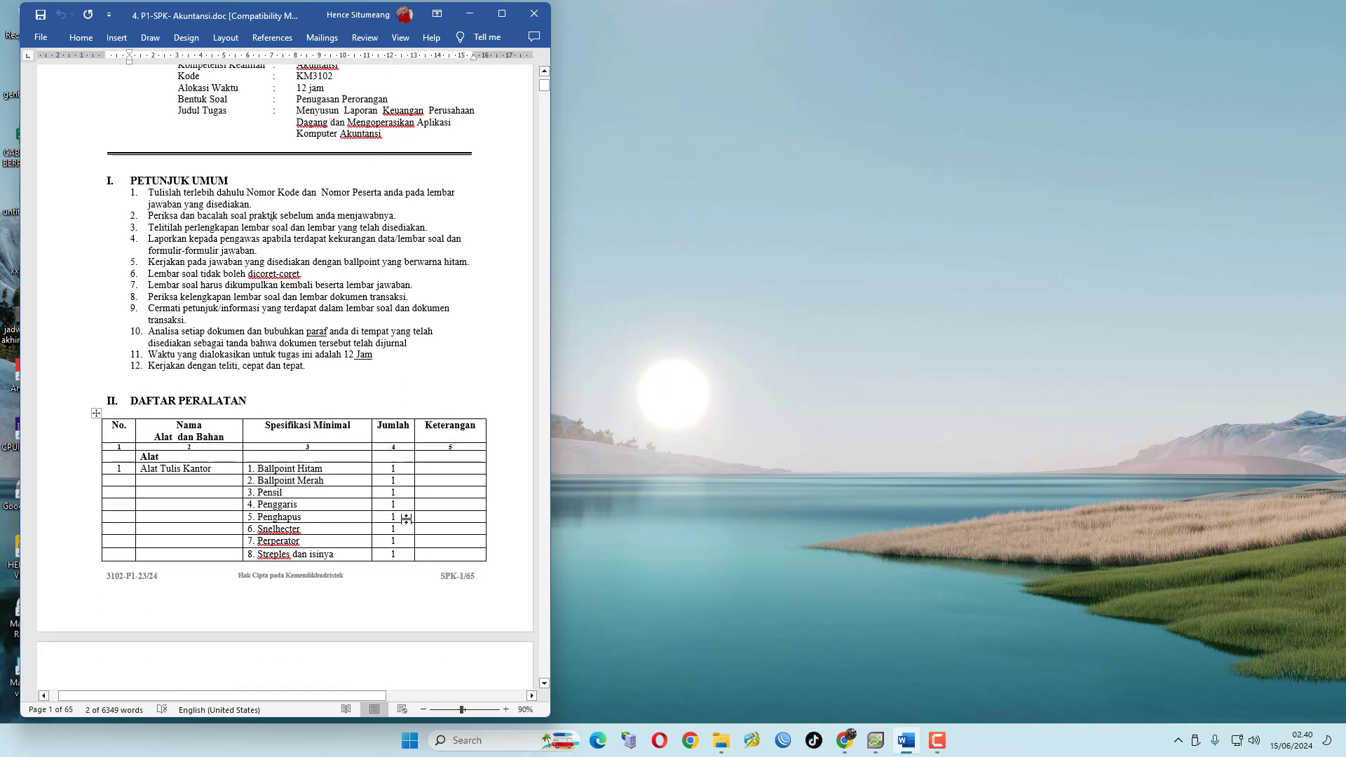
scroll(400, 529, "down", 15)
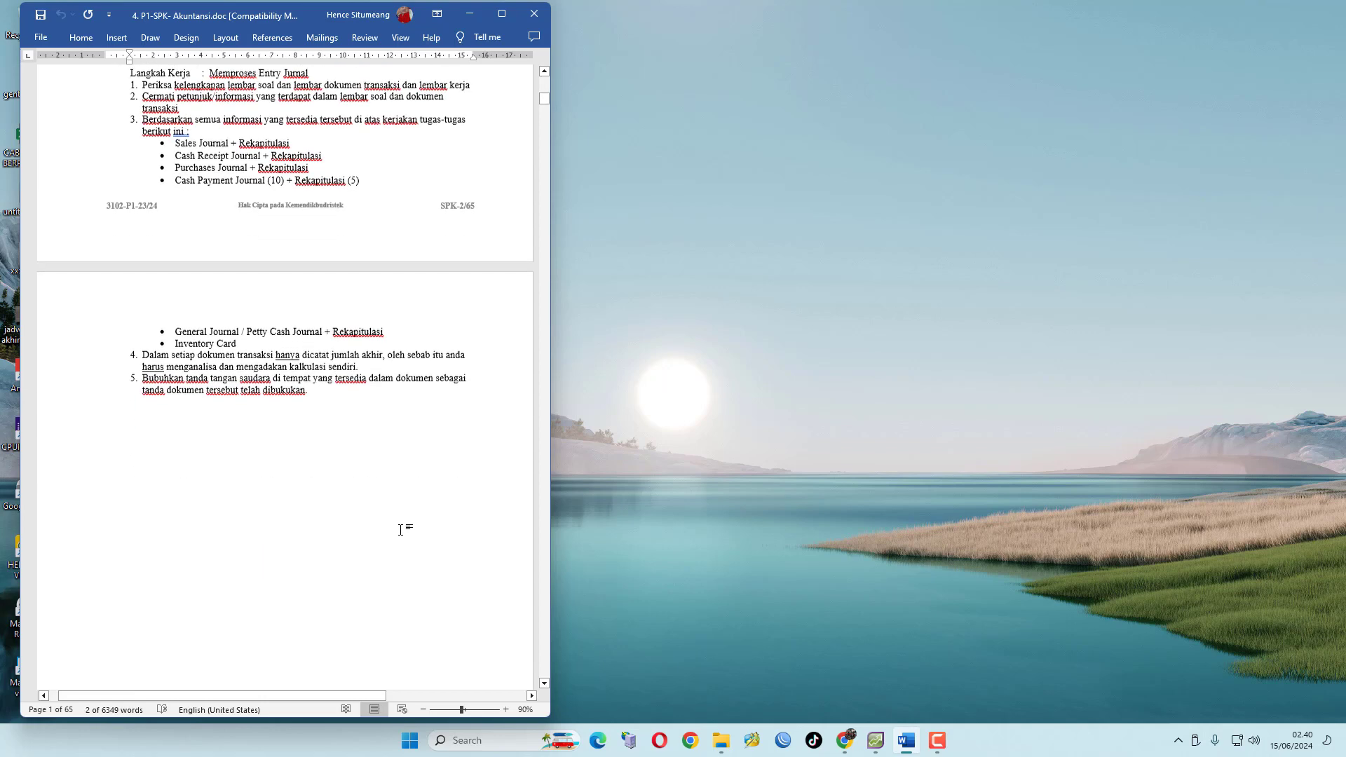
scroll(403, 535, "down", 2)
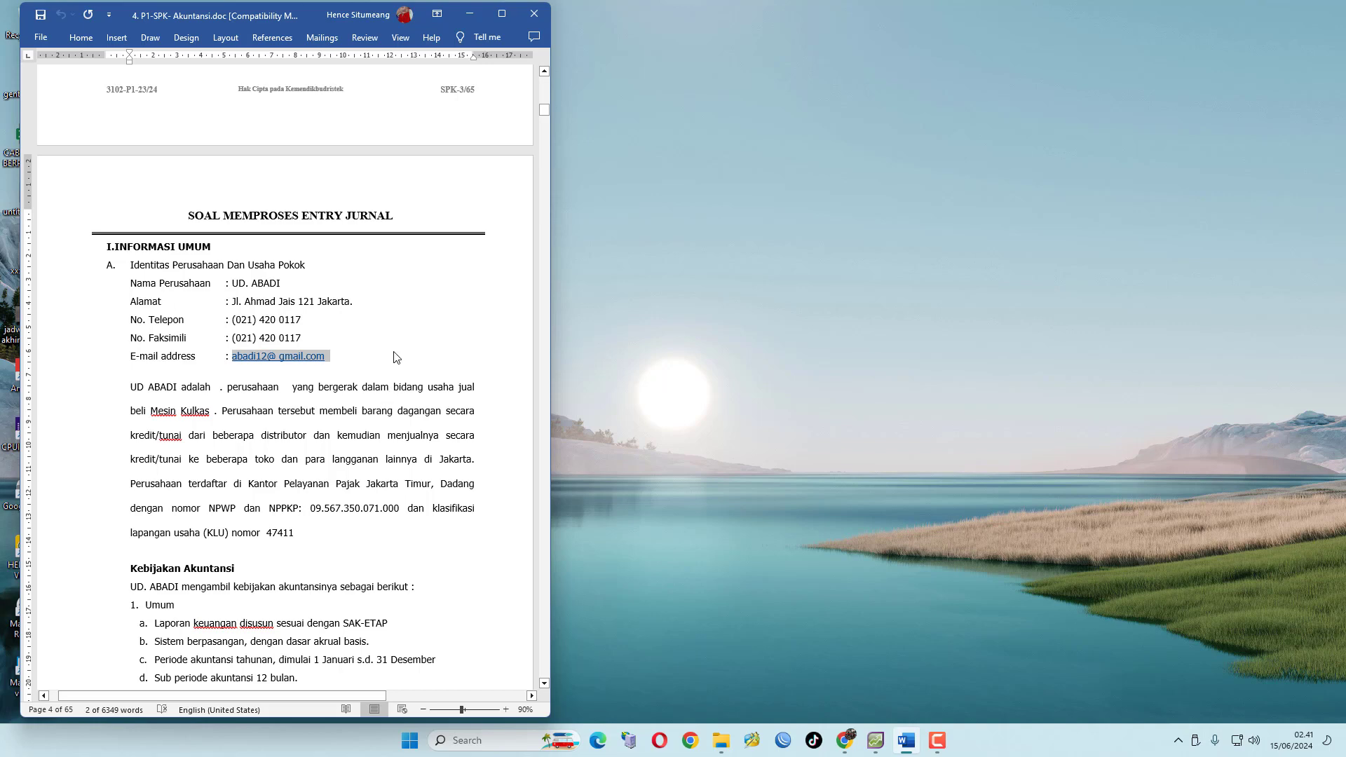
scroll(397, 358, "down", 3)
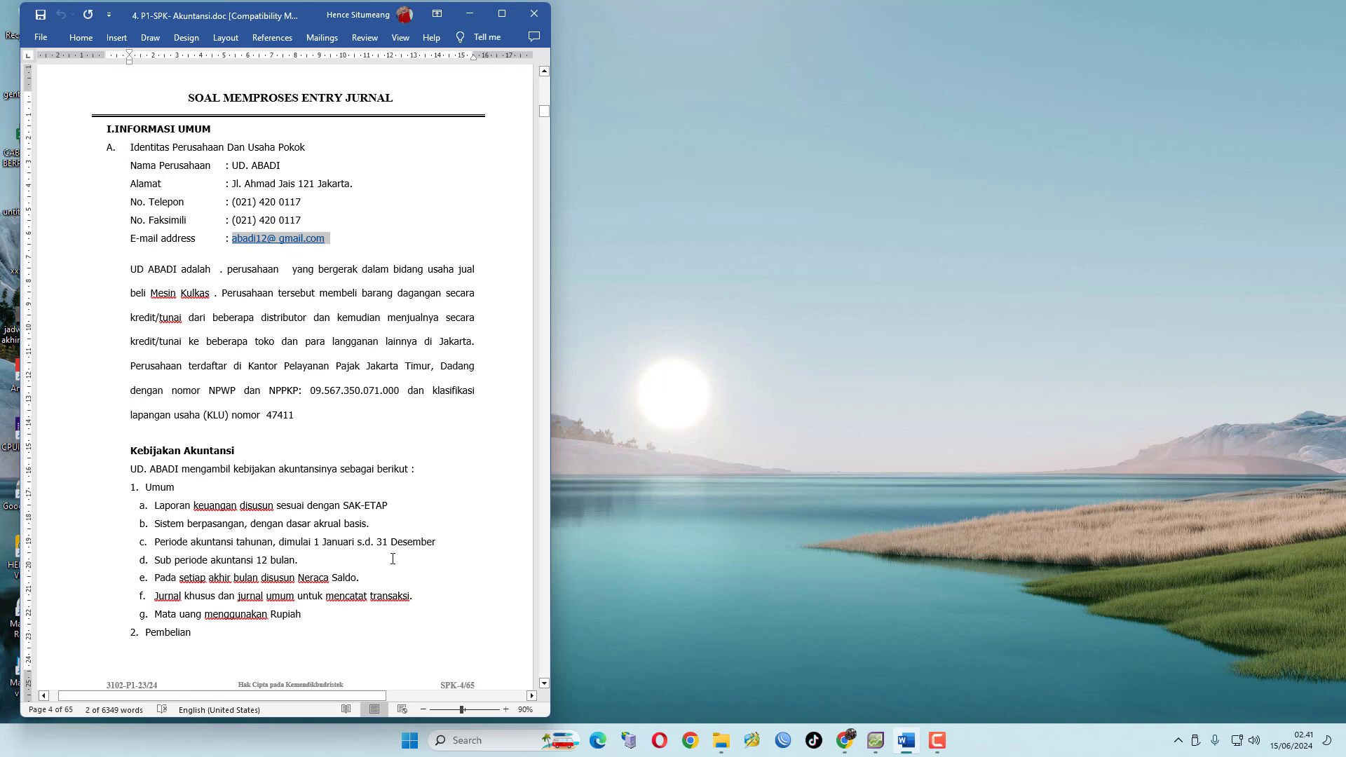
scroll(435, 527, "down", 2)
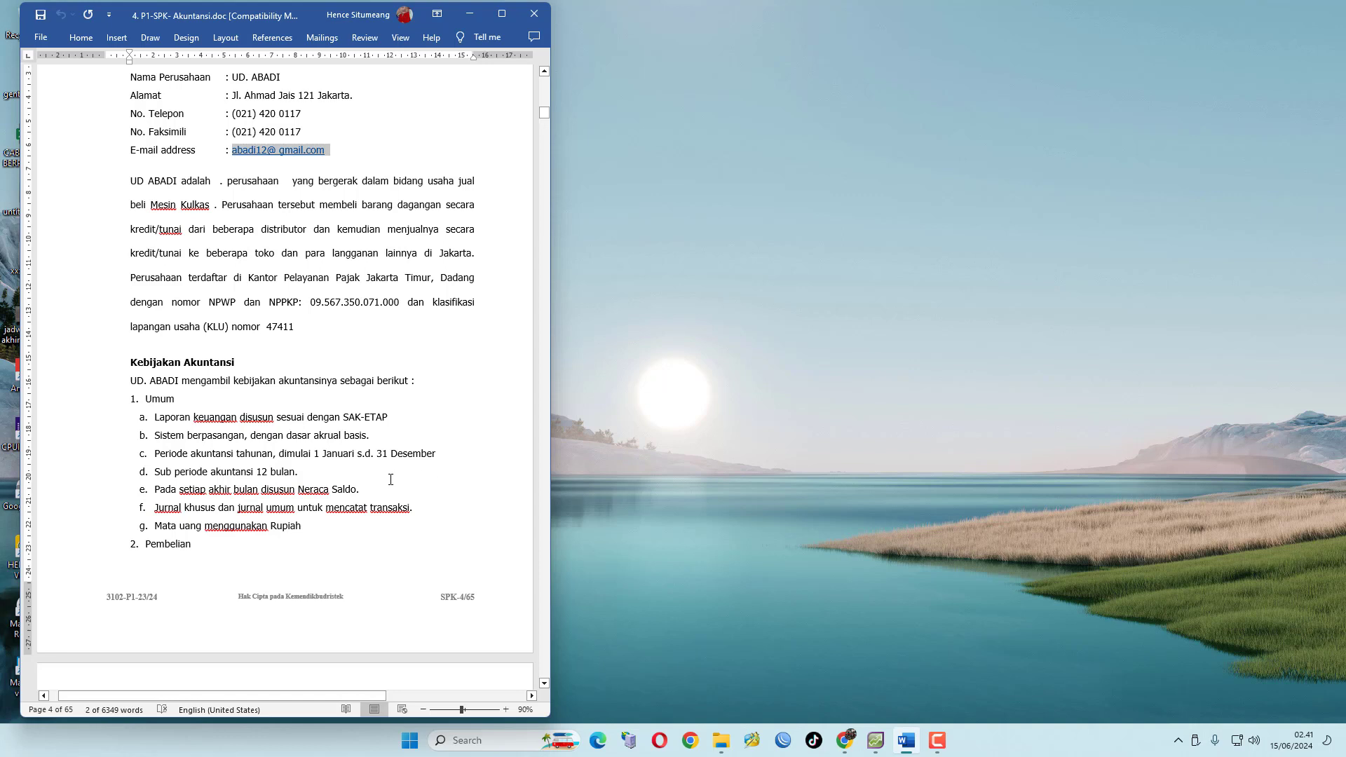
scroll(393, 474, "down", 2)
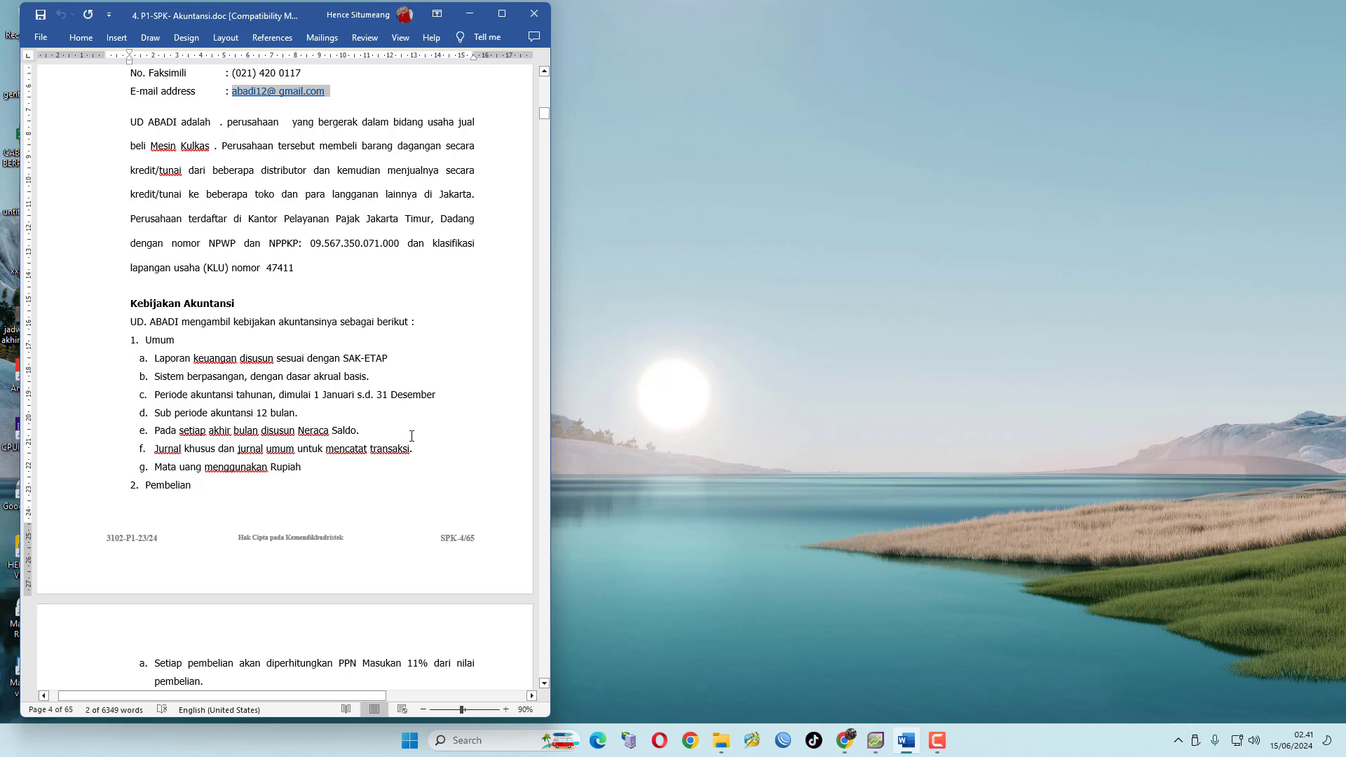
scroll(426, 459, "down", 1)
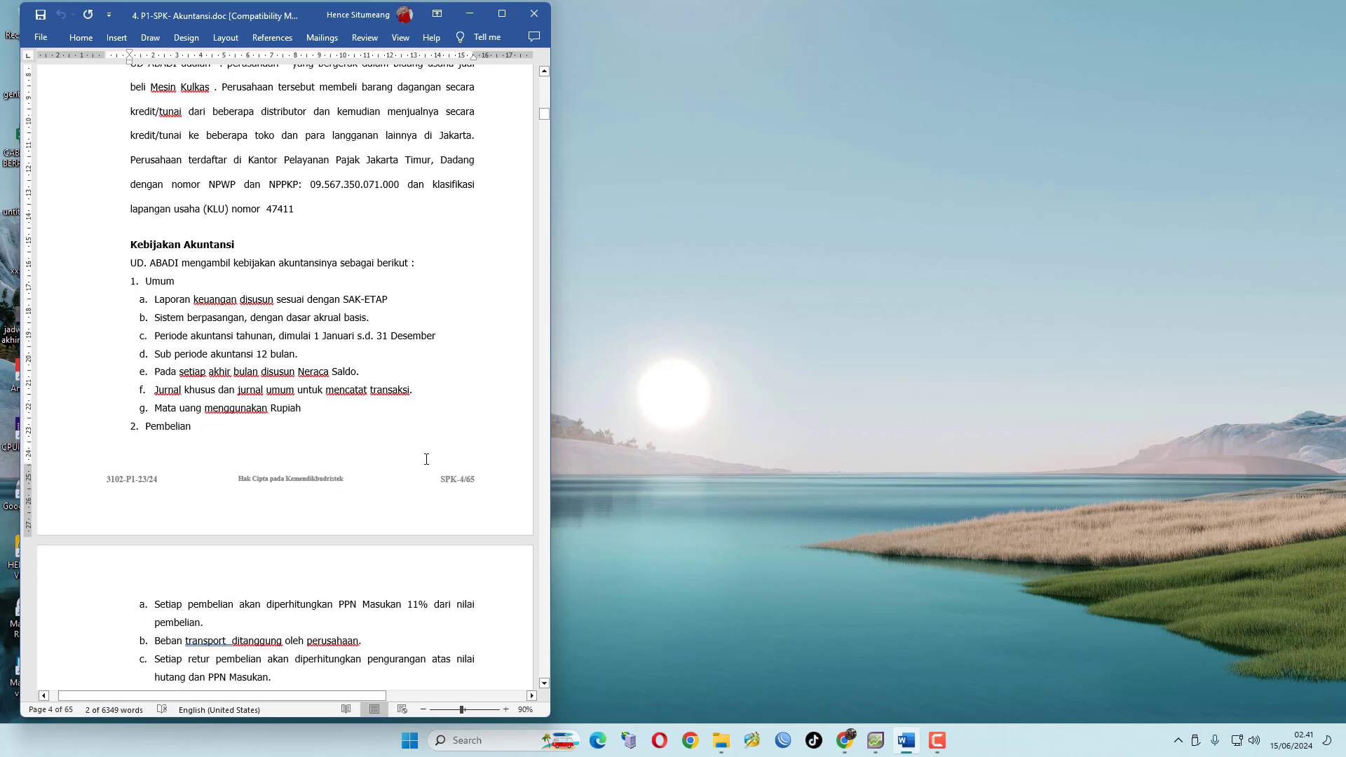
scroll(368, 417, "down", 2)
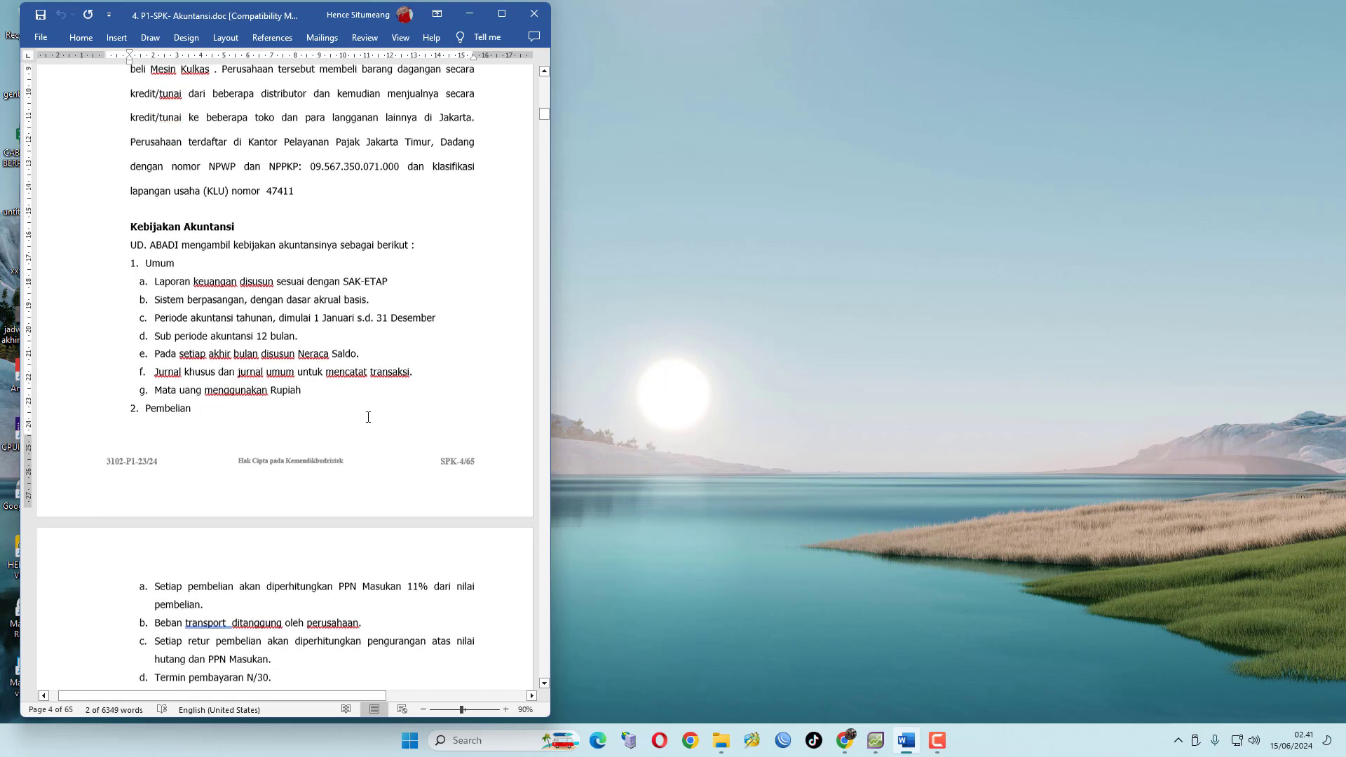
scroll(330, 471, "down", 1)
scroll(329, 471, "down", 1)
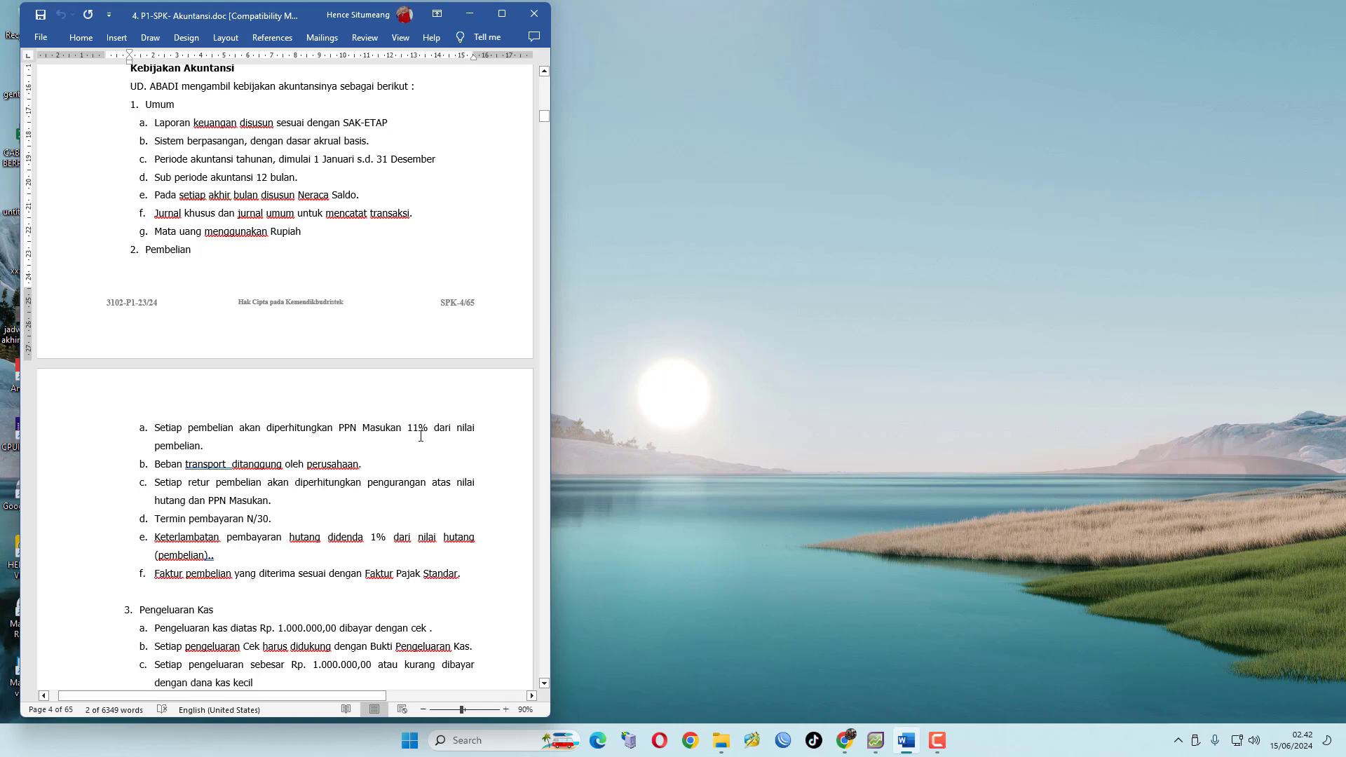
scroll(420, 437, "down", 2)
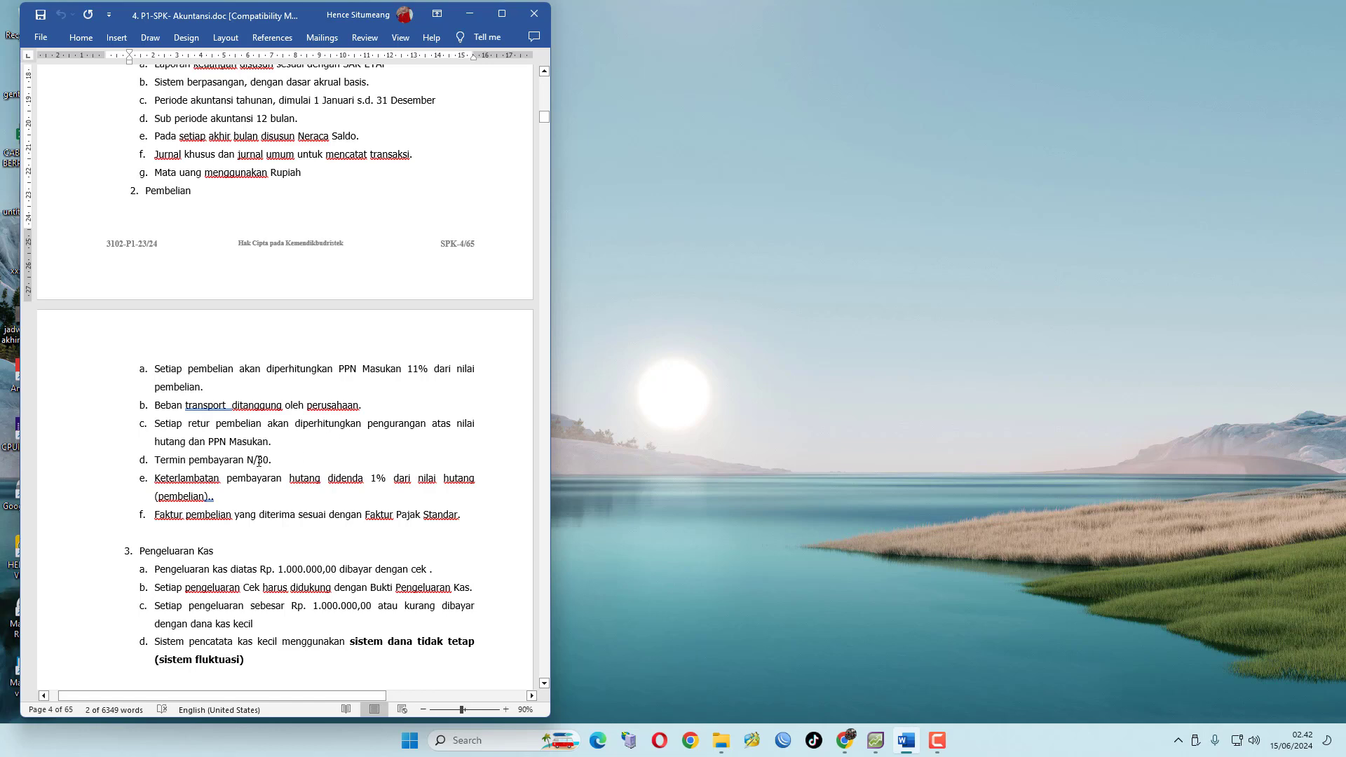
scroll(299, 457, "down", 1)
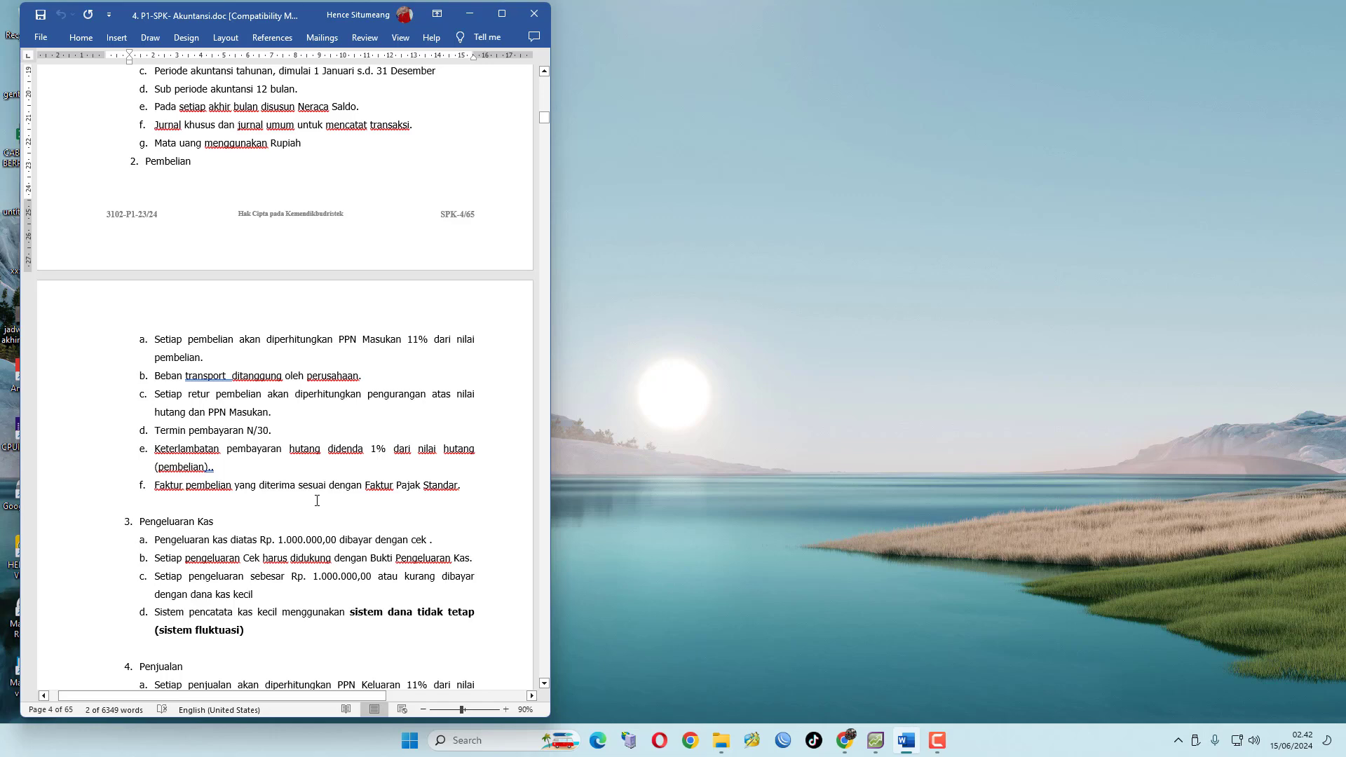
scroll(342, 509, "down", 2)
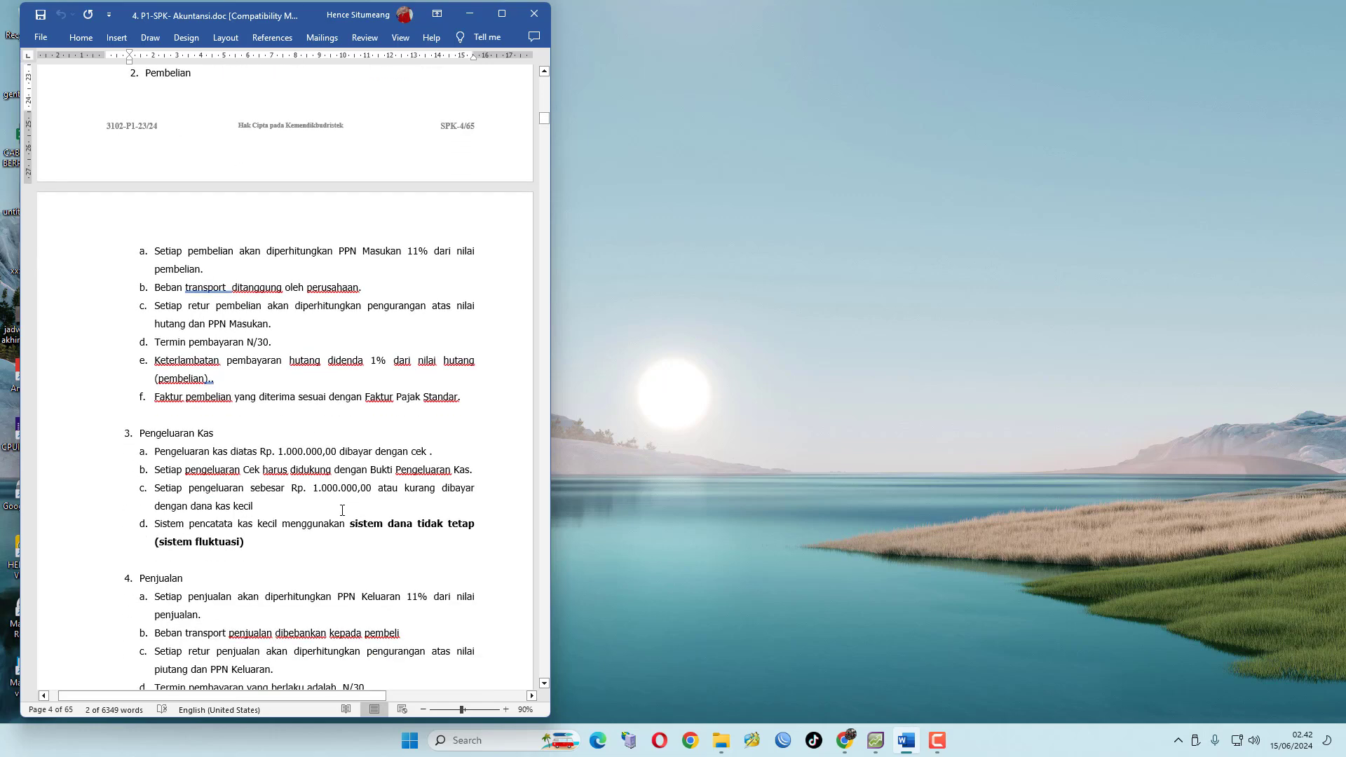
scroll(242, 492, "down", 1)
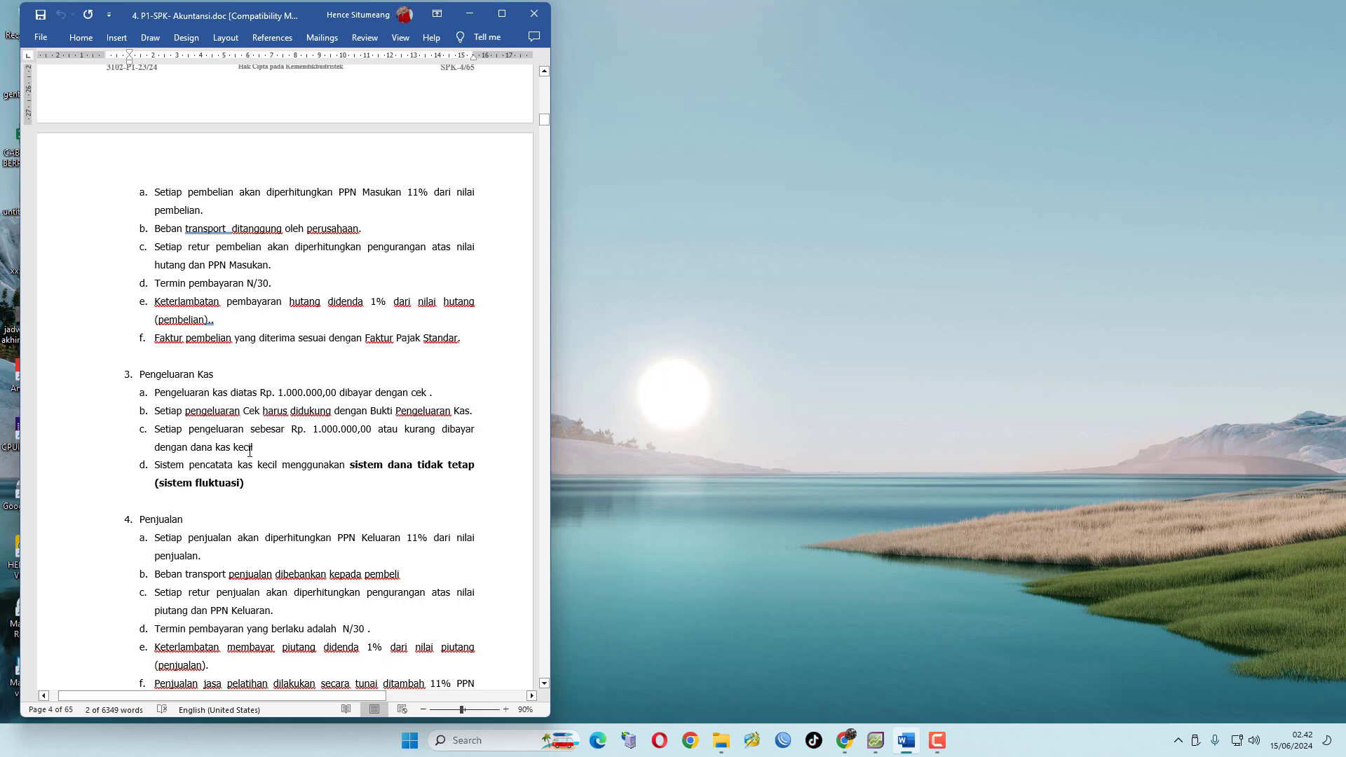
scroll(289, 445, "down", 1)
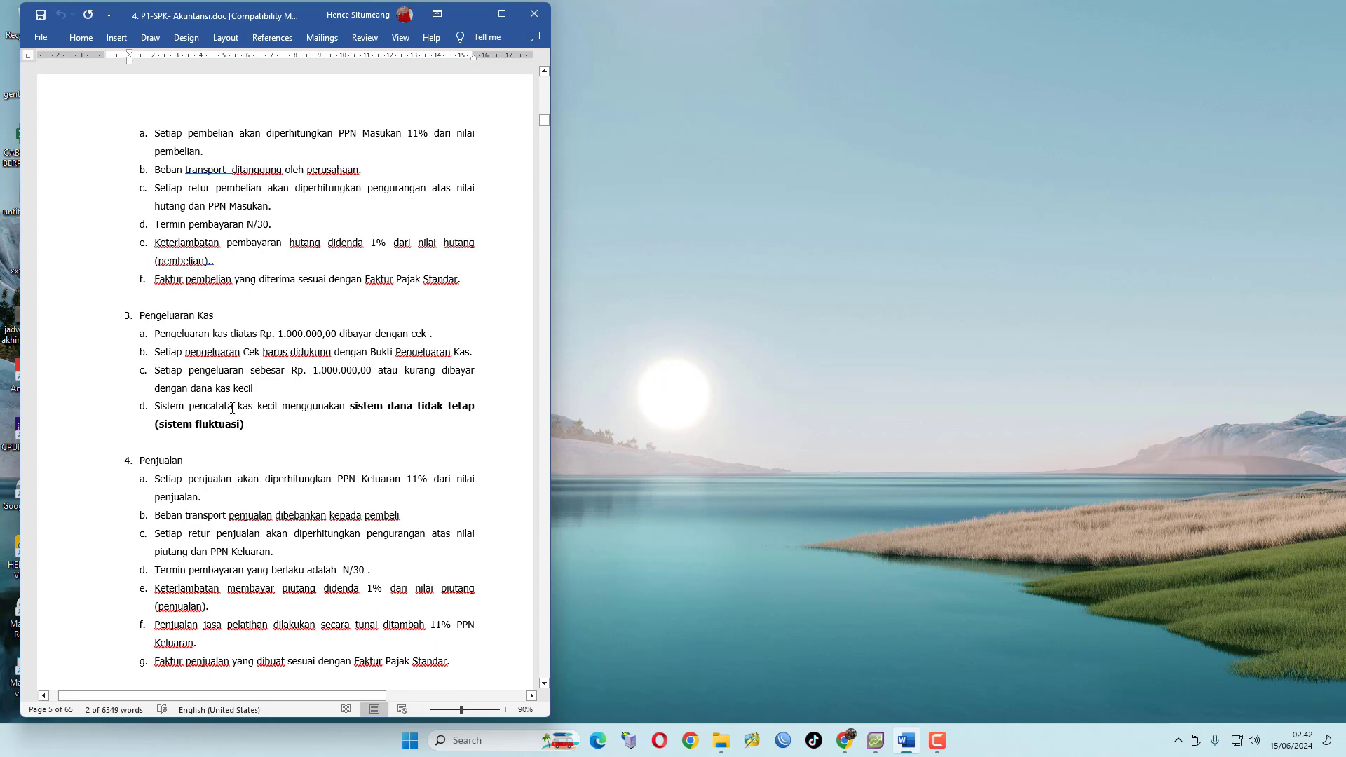
Correct the word "pencatata" to "pencatatan" in the petty cash policy item and dismiss the proofing tools notice
left_click(232, 407)
type("n")
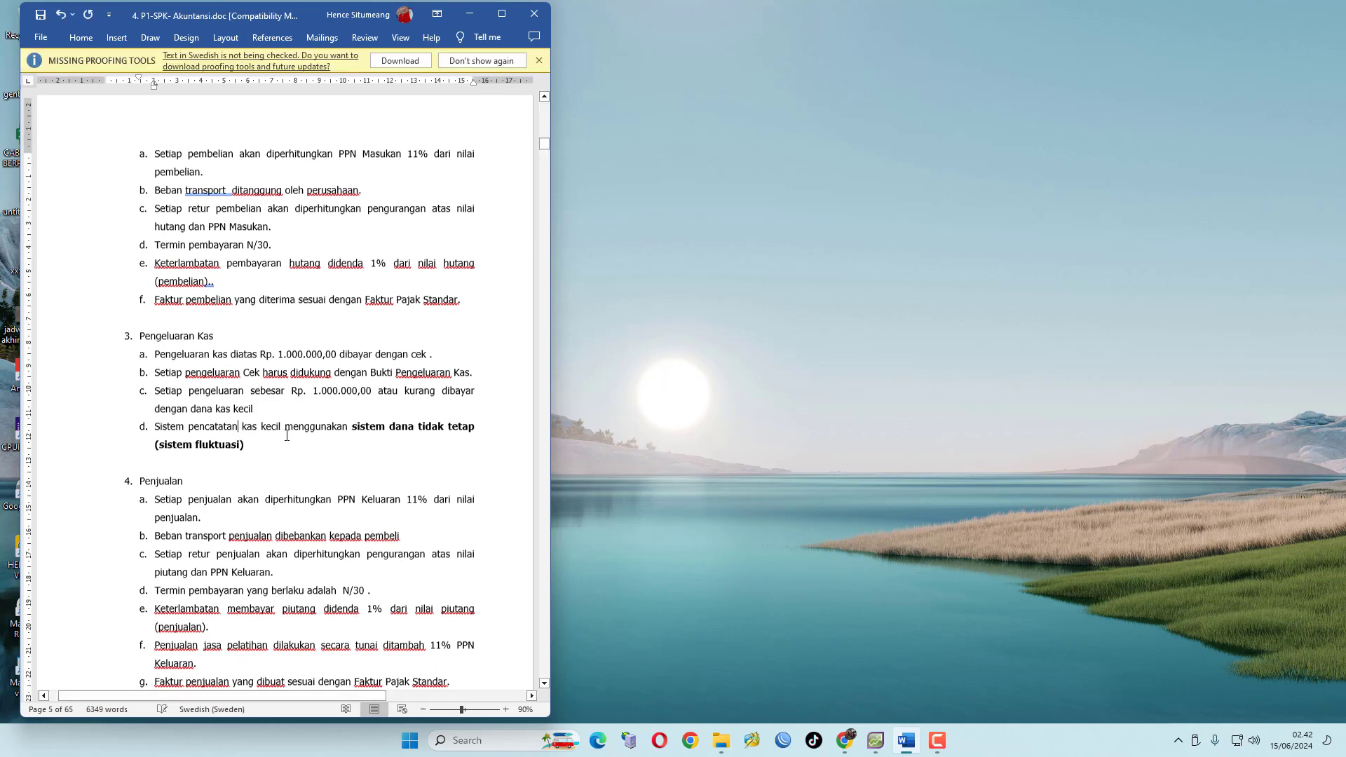
left_click(538, 60)
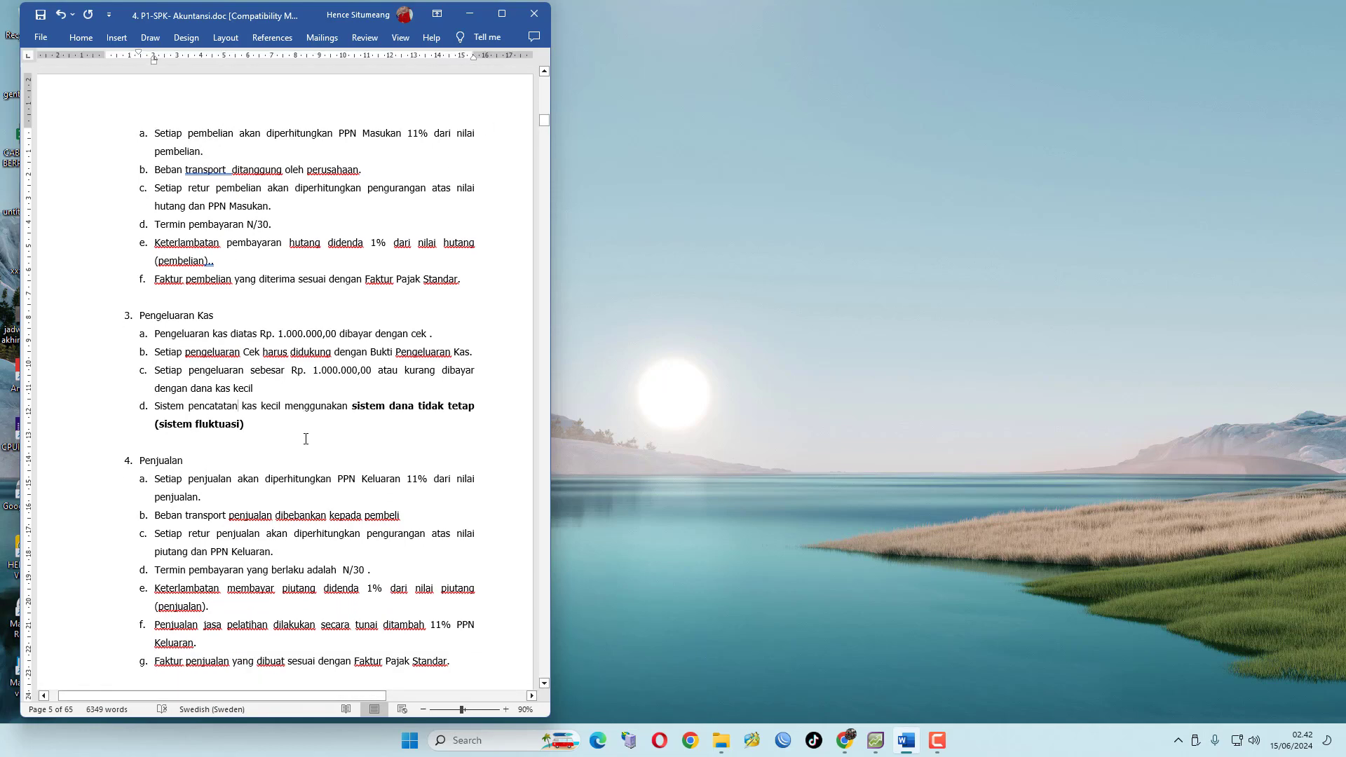
Read through the remaining accounting policies and the chart of accounts list
scroll(308, 433, "down", 2)
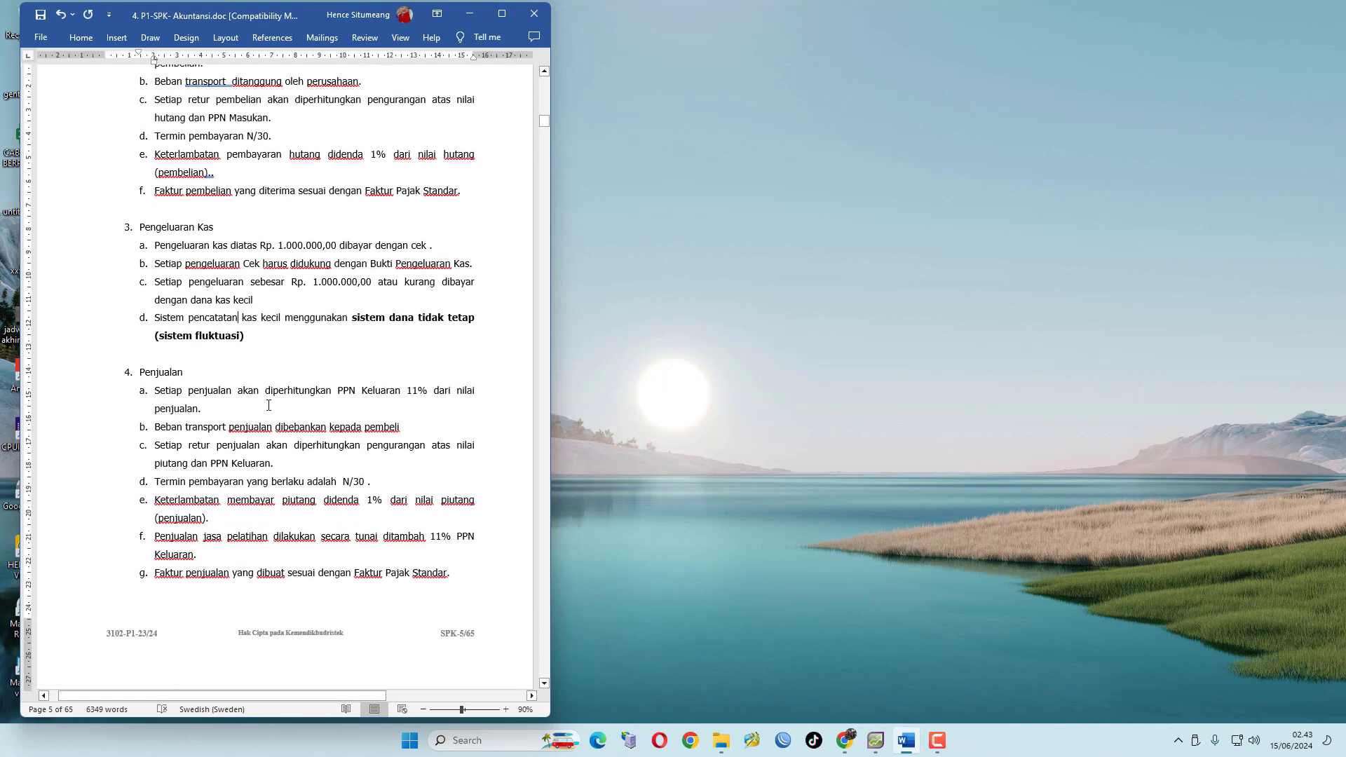
scroll(271, 409, "down", 1)
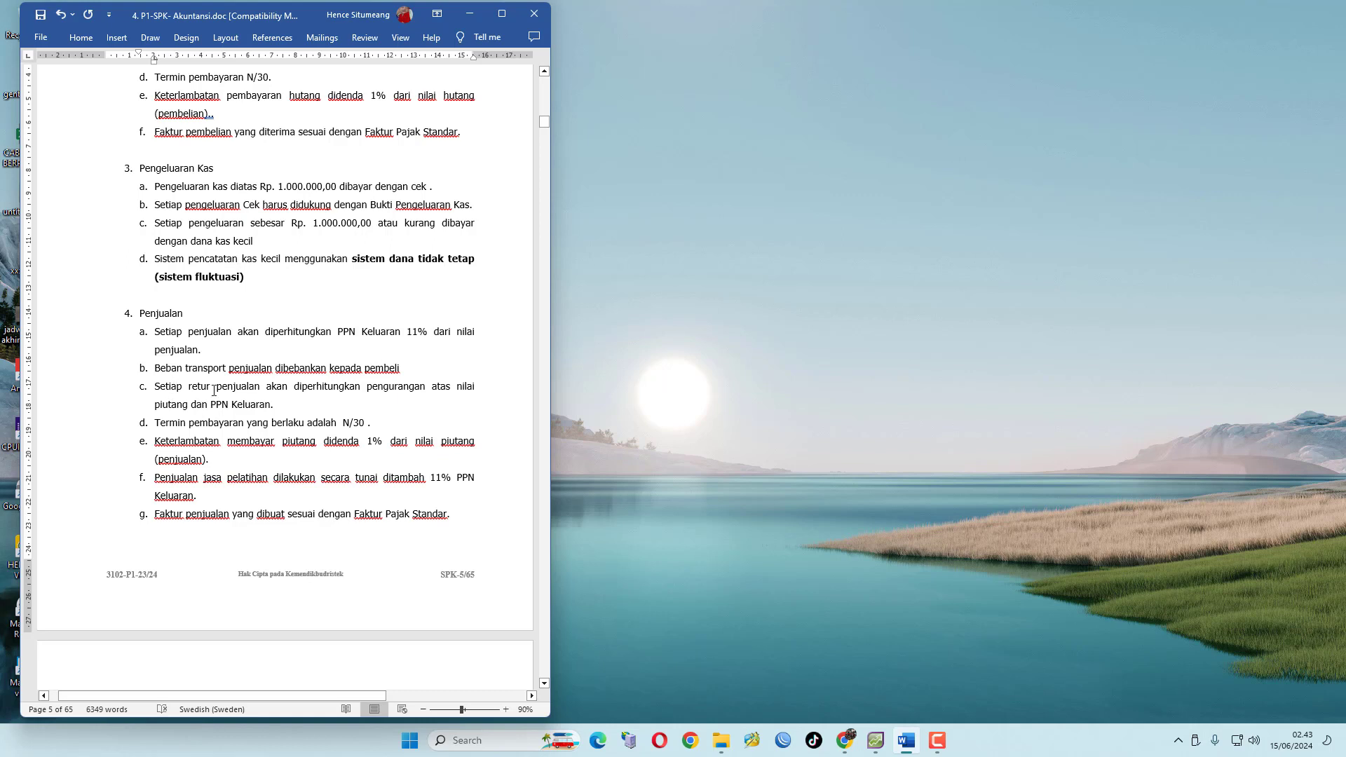
scroll(399, 400, "down", 1)
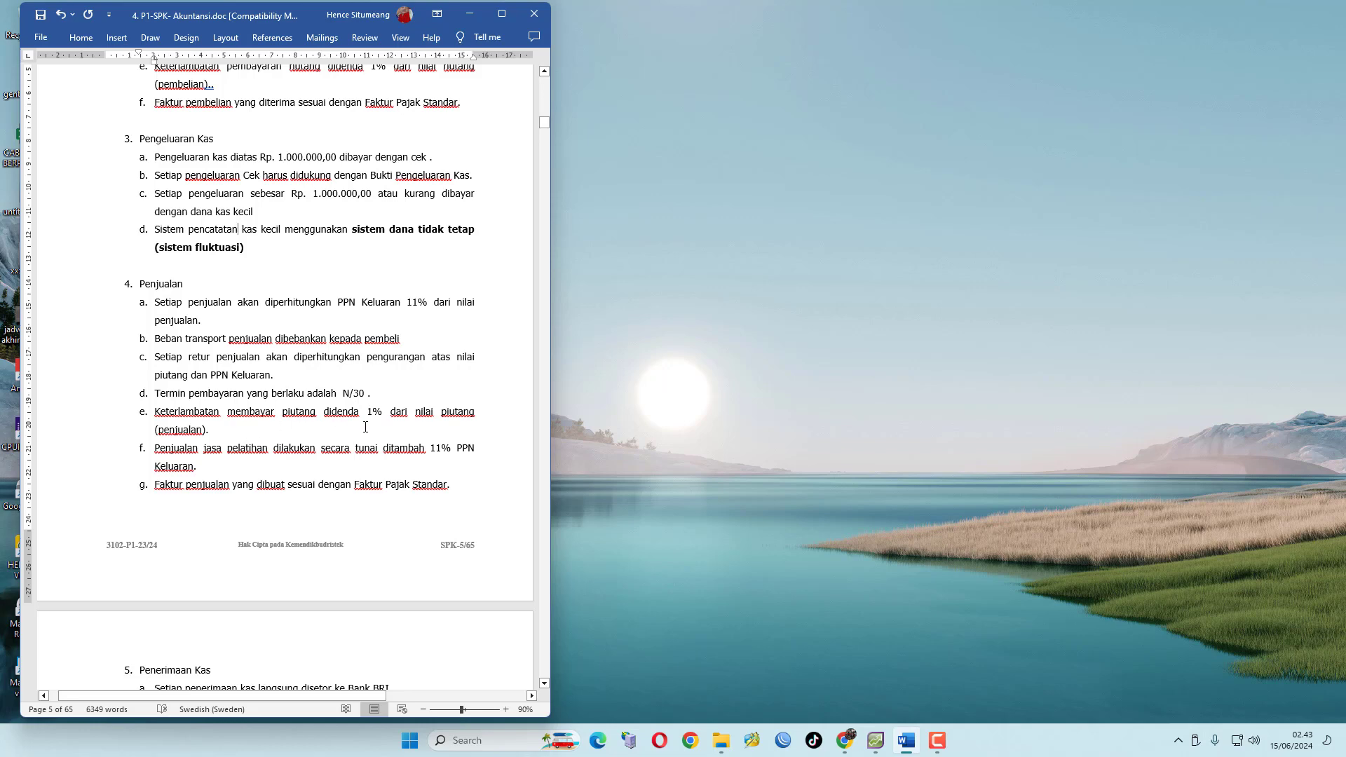
scroll(273, 466, "down", 1)
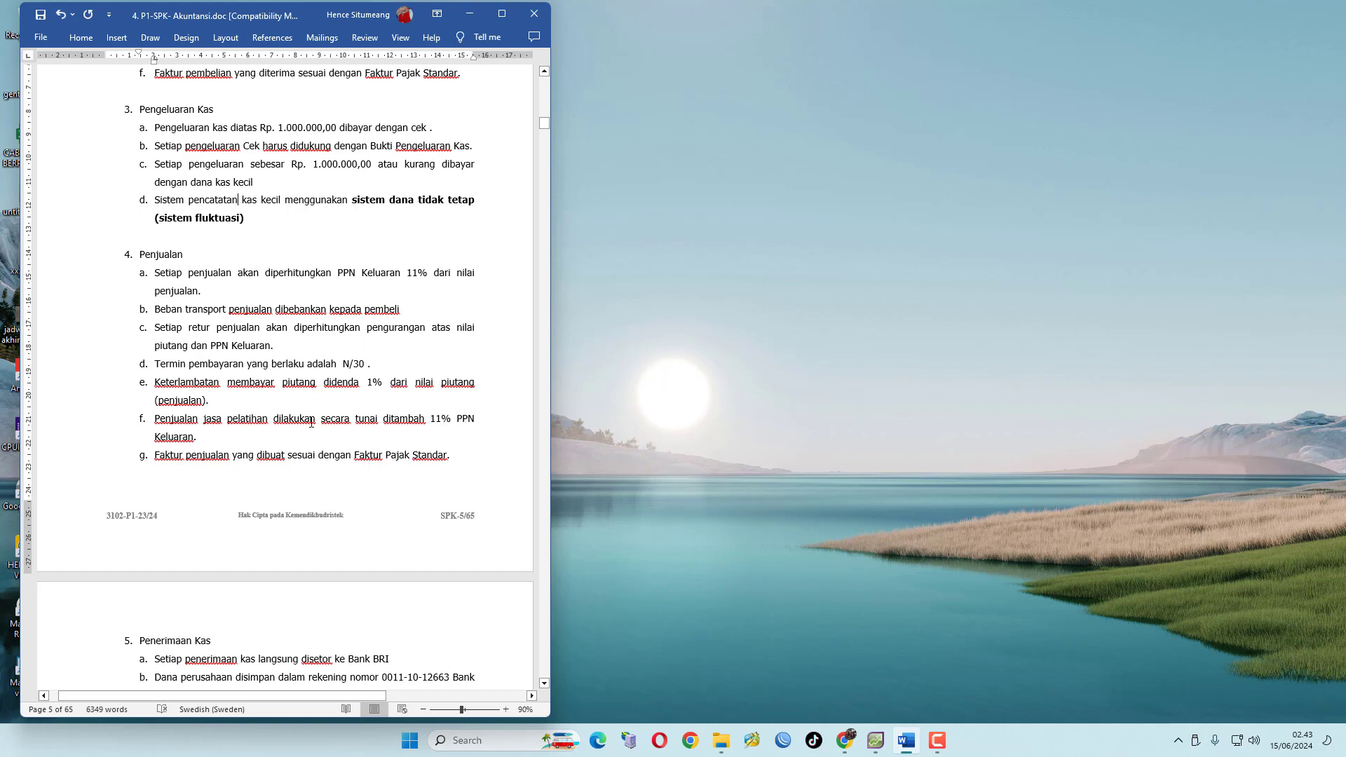
scroll(426, 455, "down", 4)
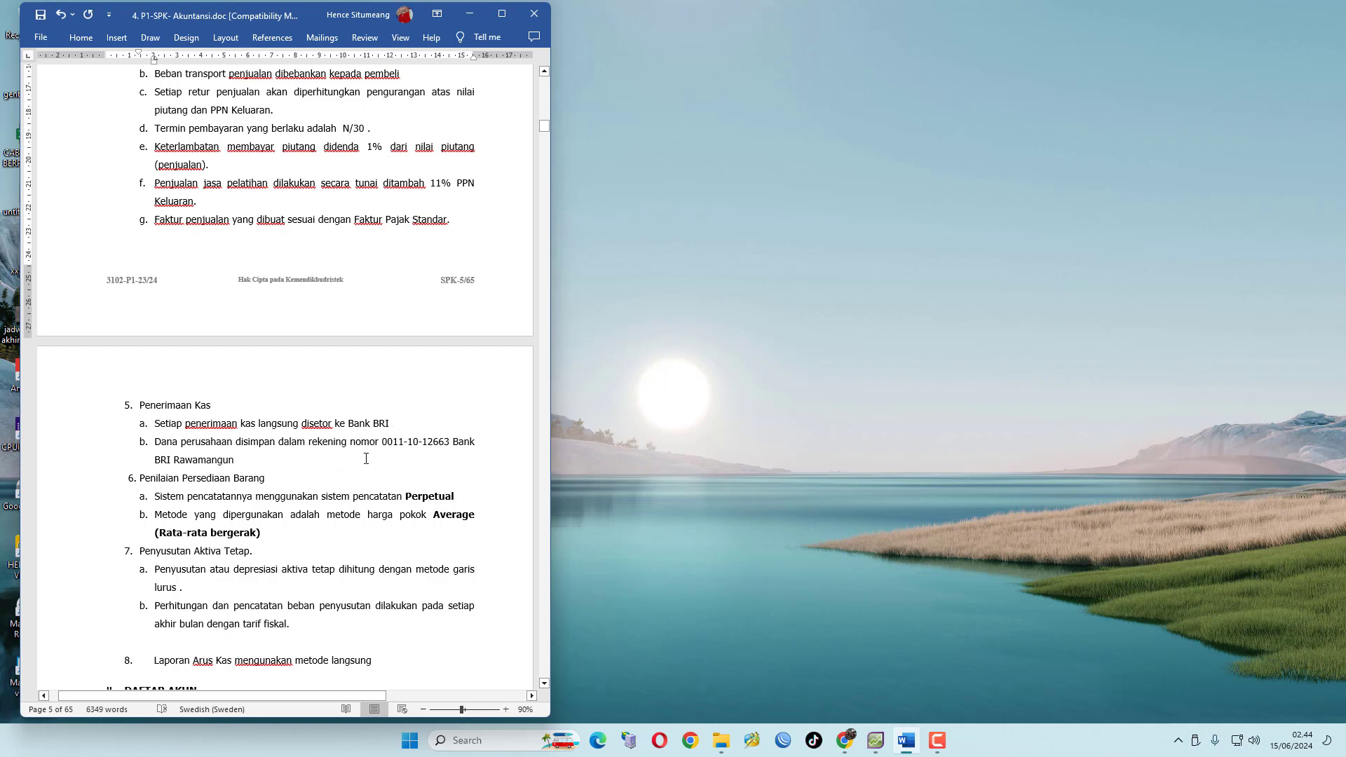
scroll(207, 527, "down", 1)
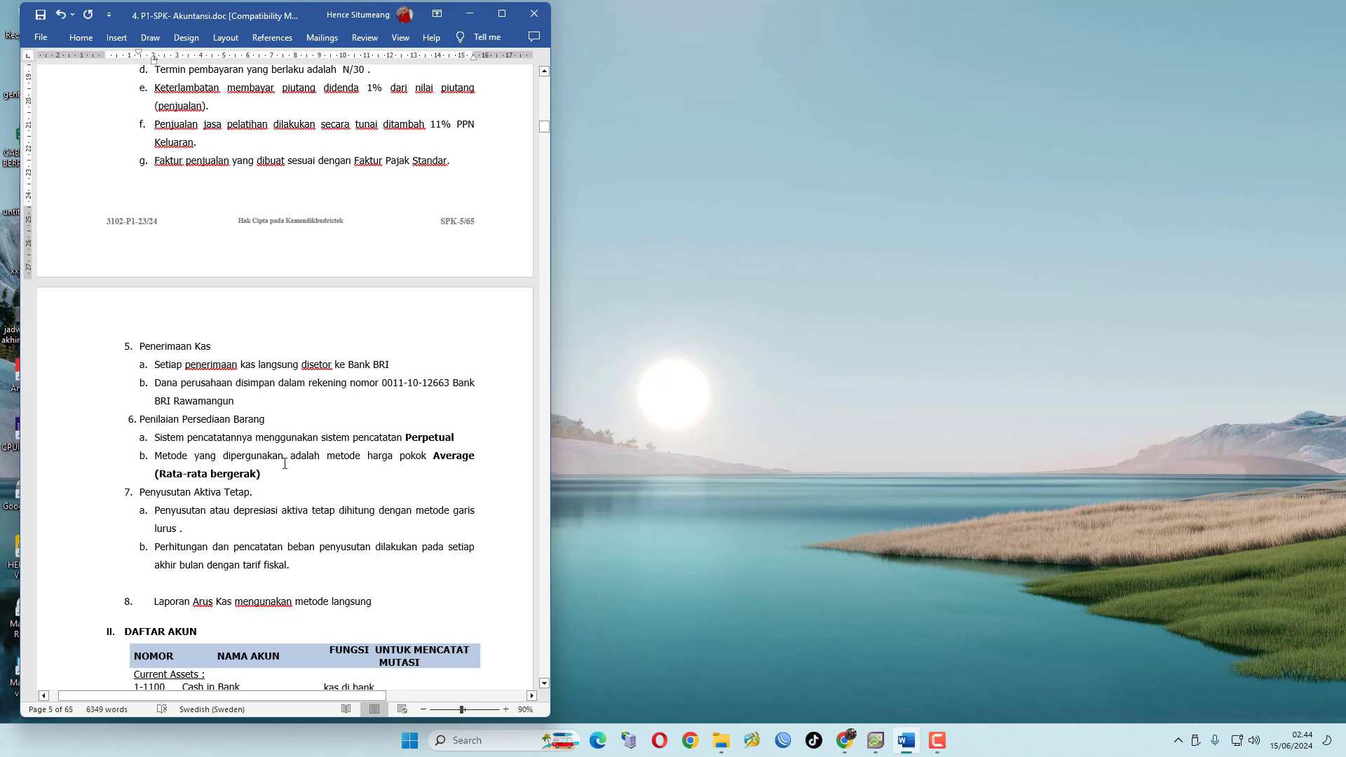
scroll(285, 464, "down", 3)
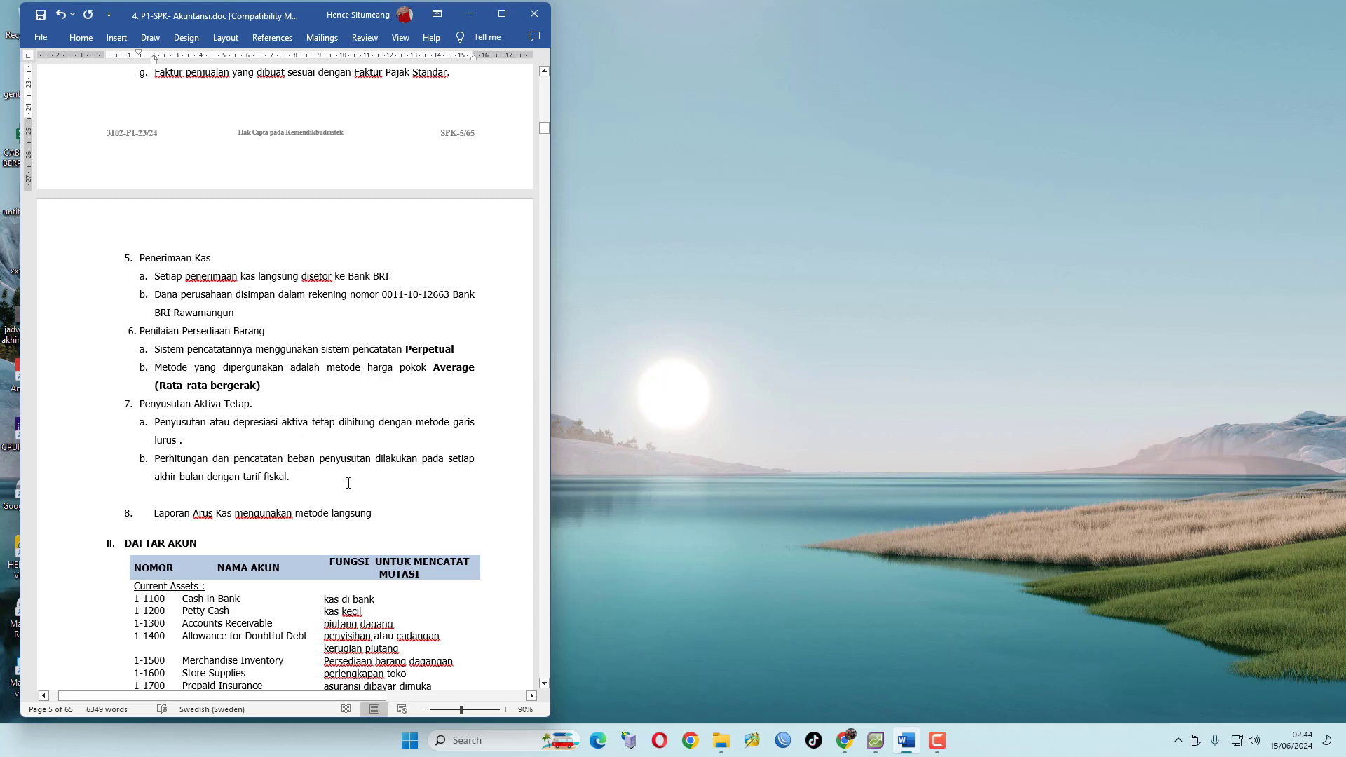
scroll(349, 483, "down", 1)
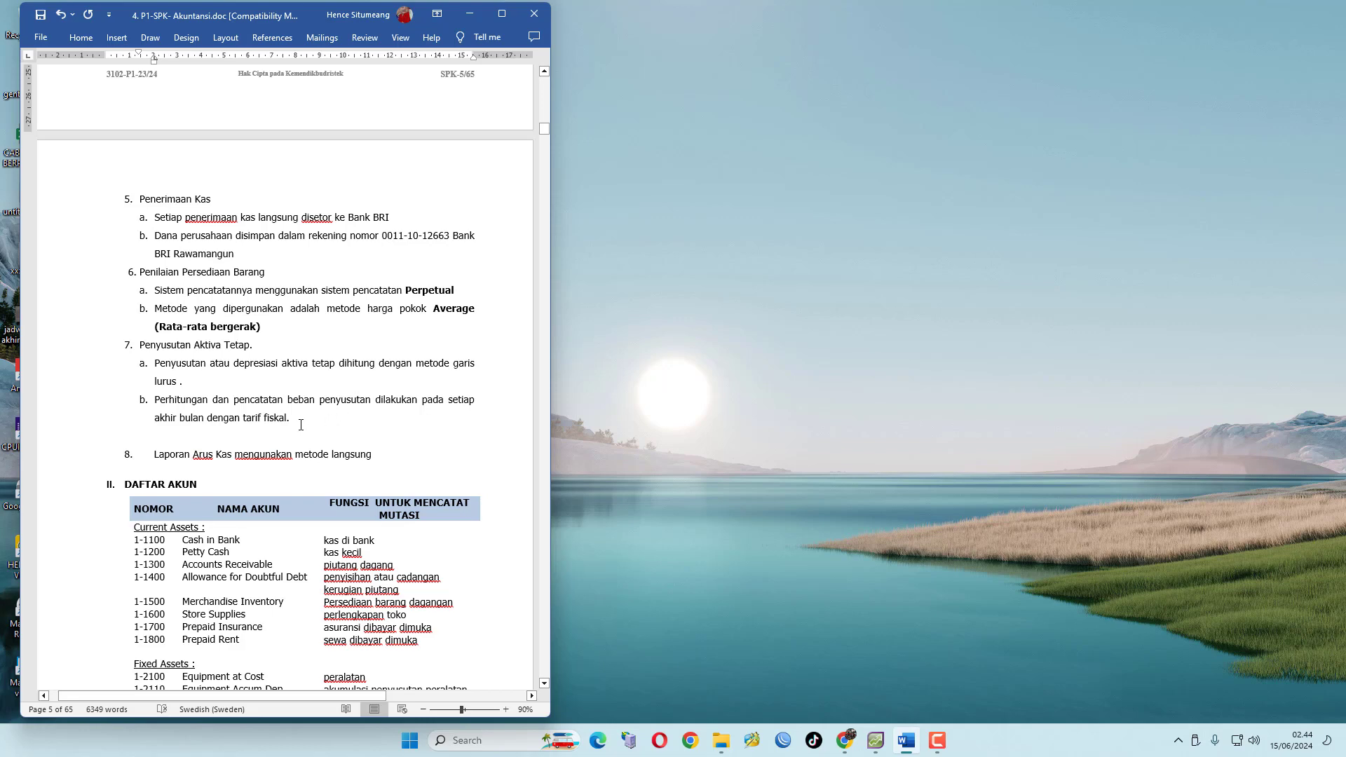
scroll(301, 425, "down", 1)
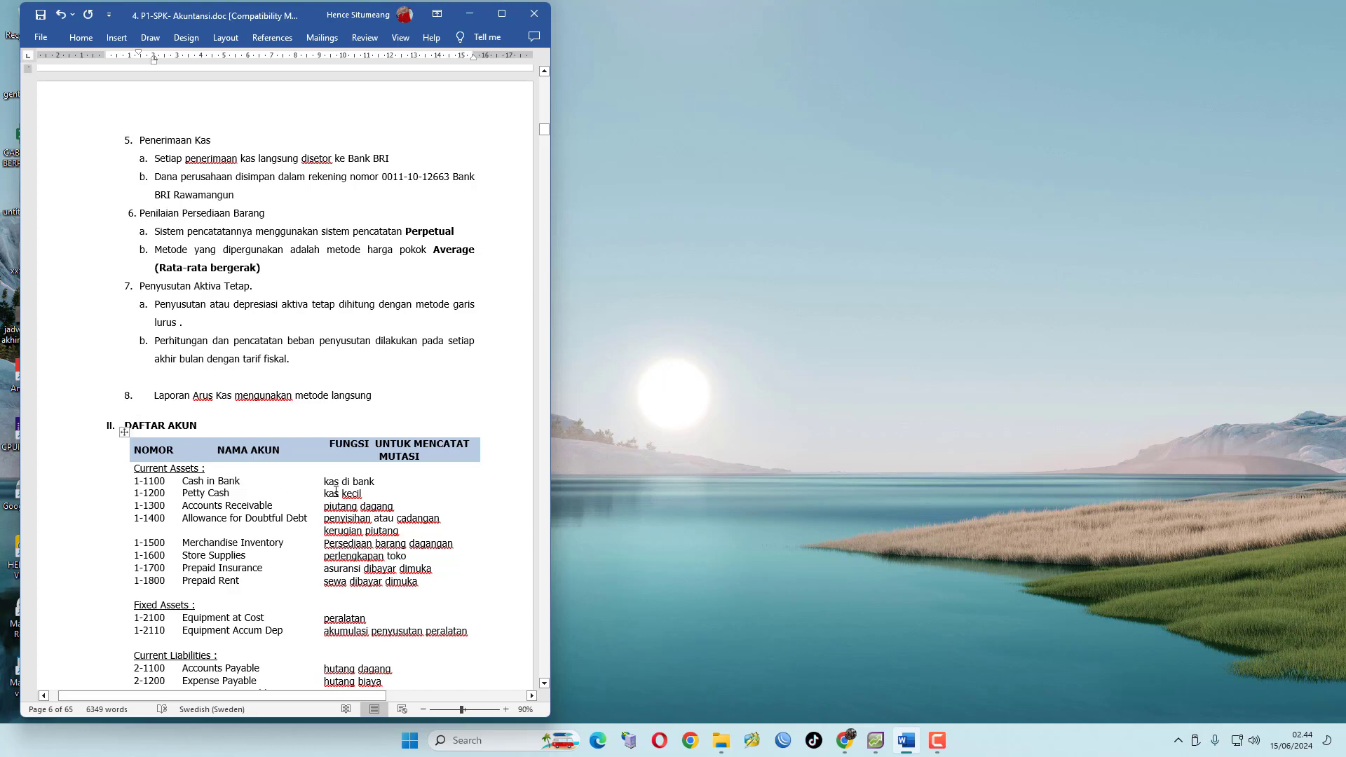
scroll(372, 481, "down", 2)
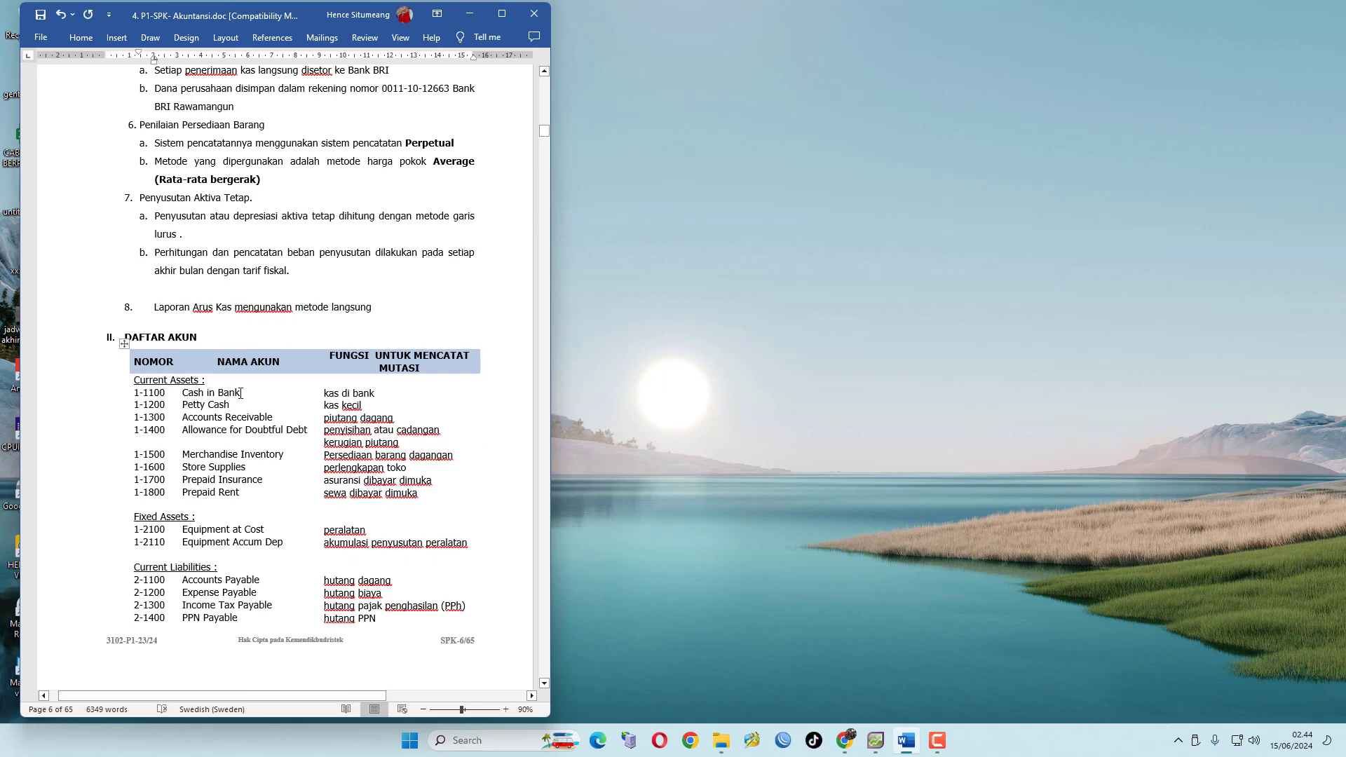
scroll(221, 388, "down", 1)
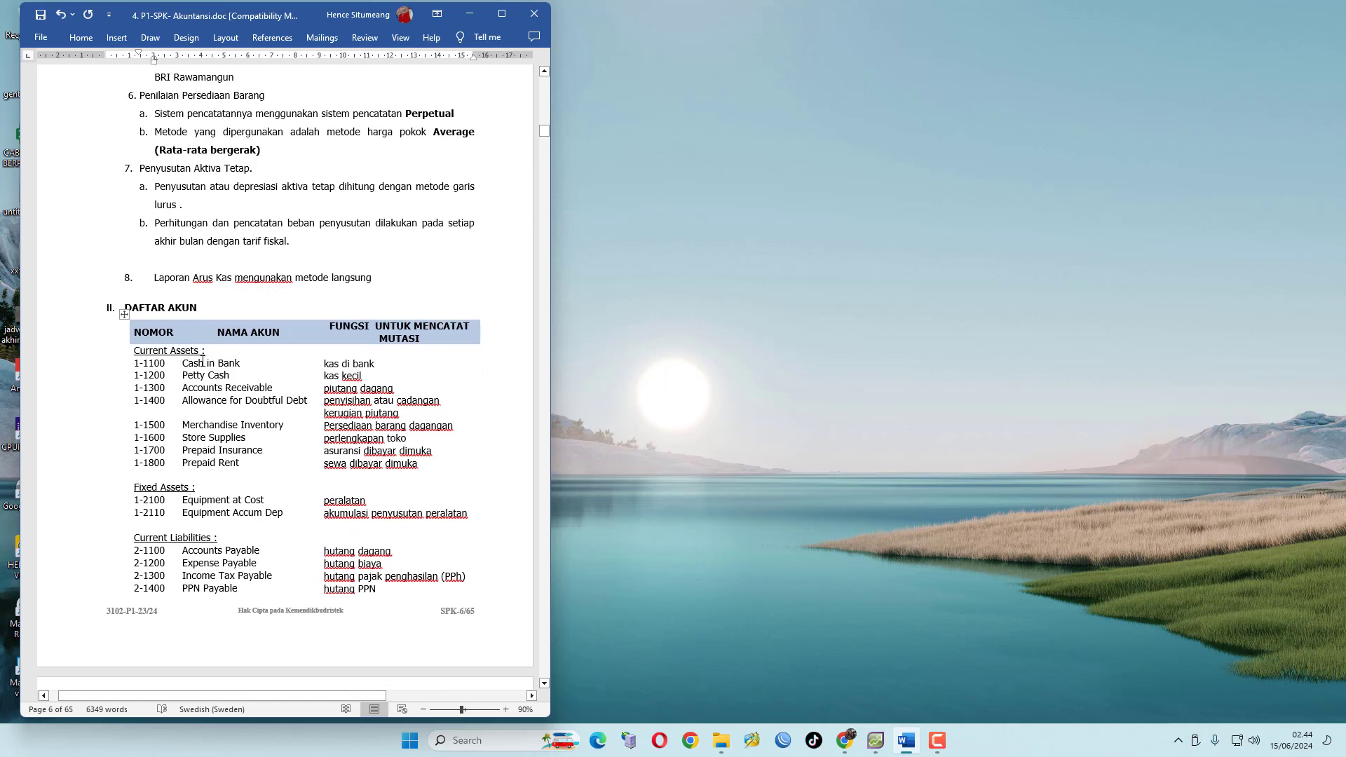
scroll(184, 495, "down", 2)
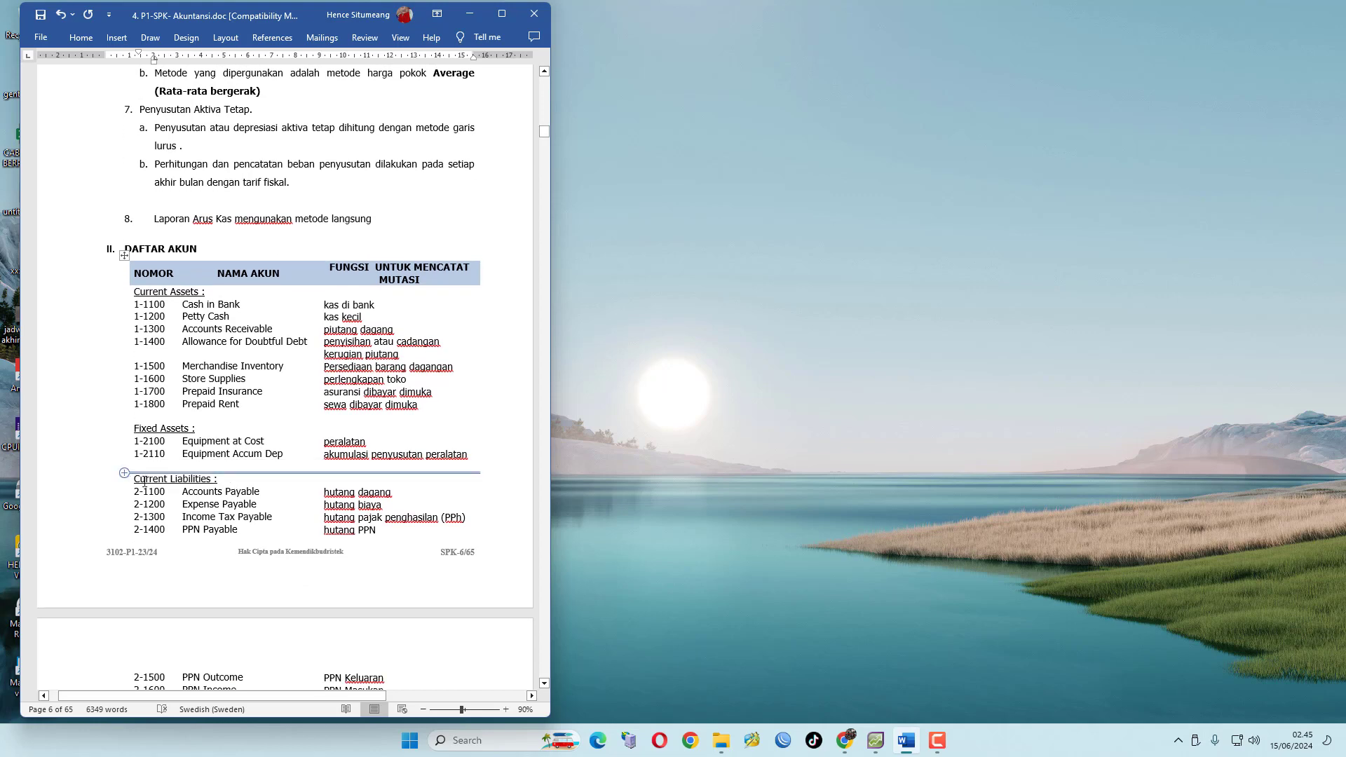
scroll(215, 479, "down", 3)
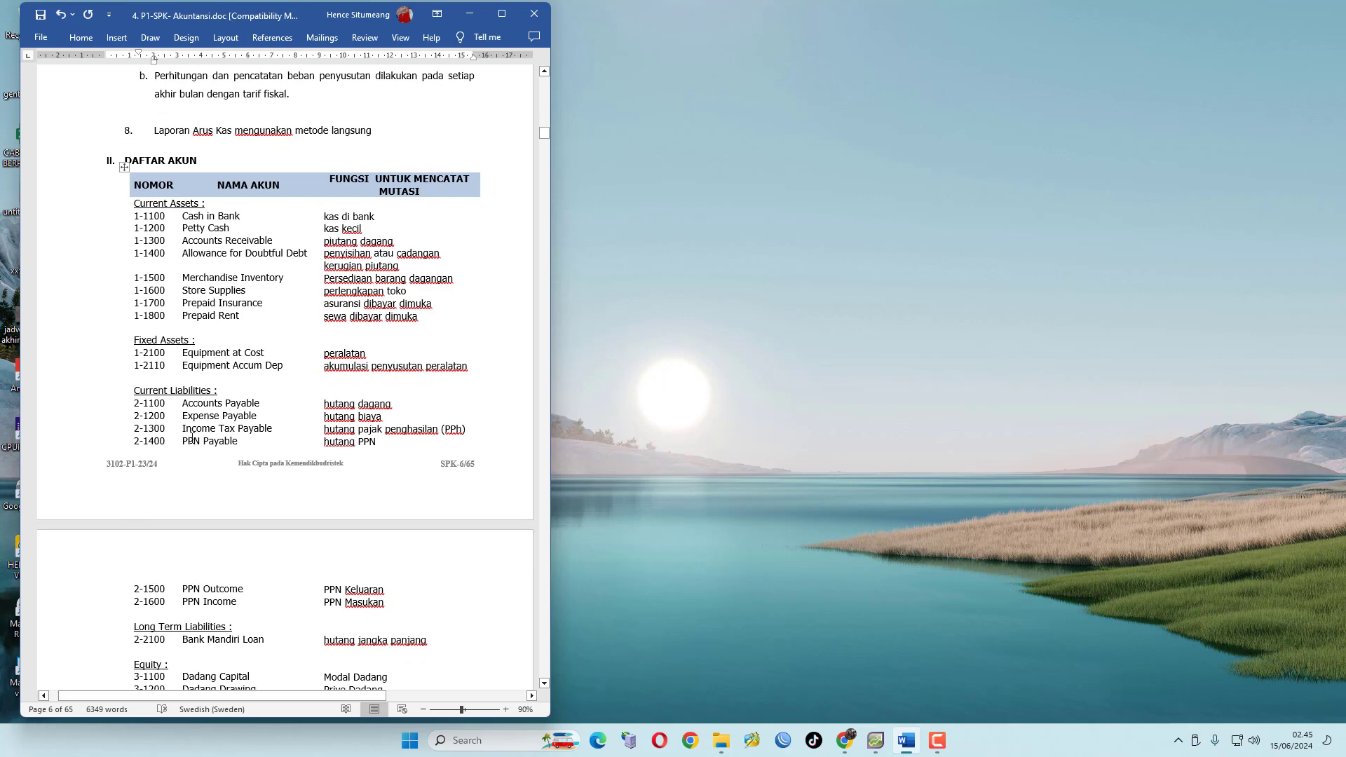
scroll(239, 425, "down", 3)
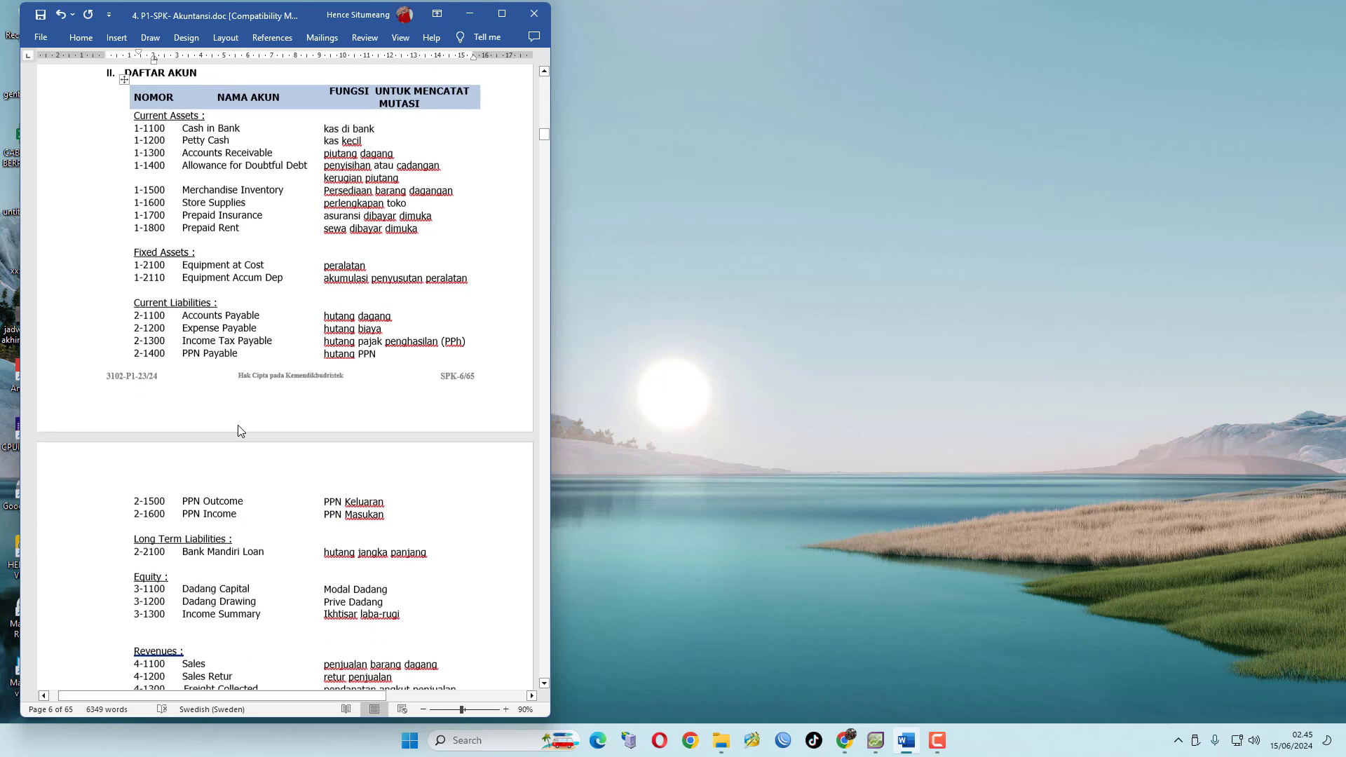
scroll(245, 543, "down", 1)
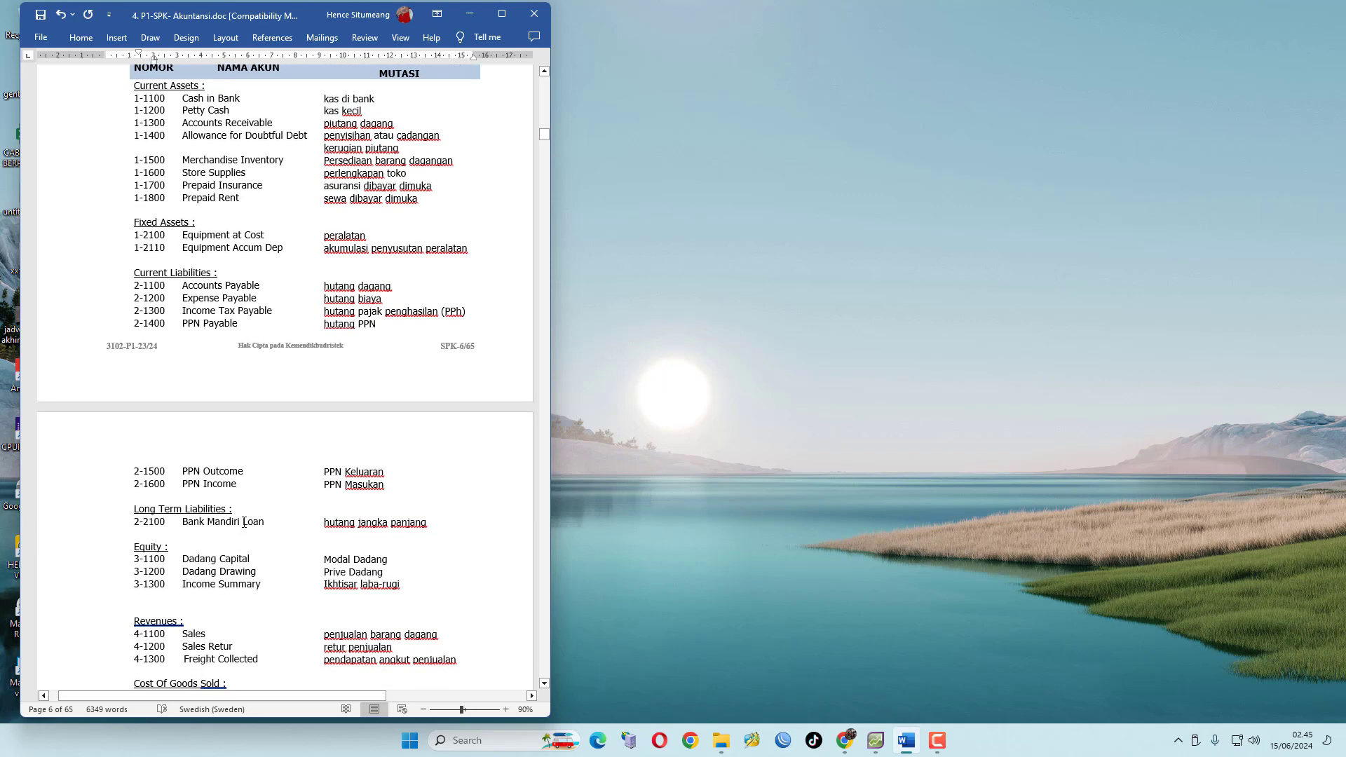
scroll(262, 516, "down", 2)
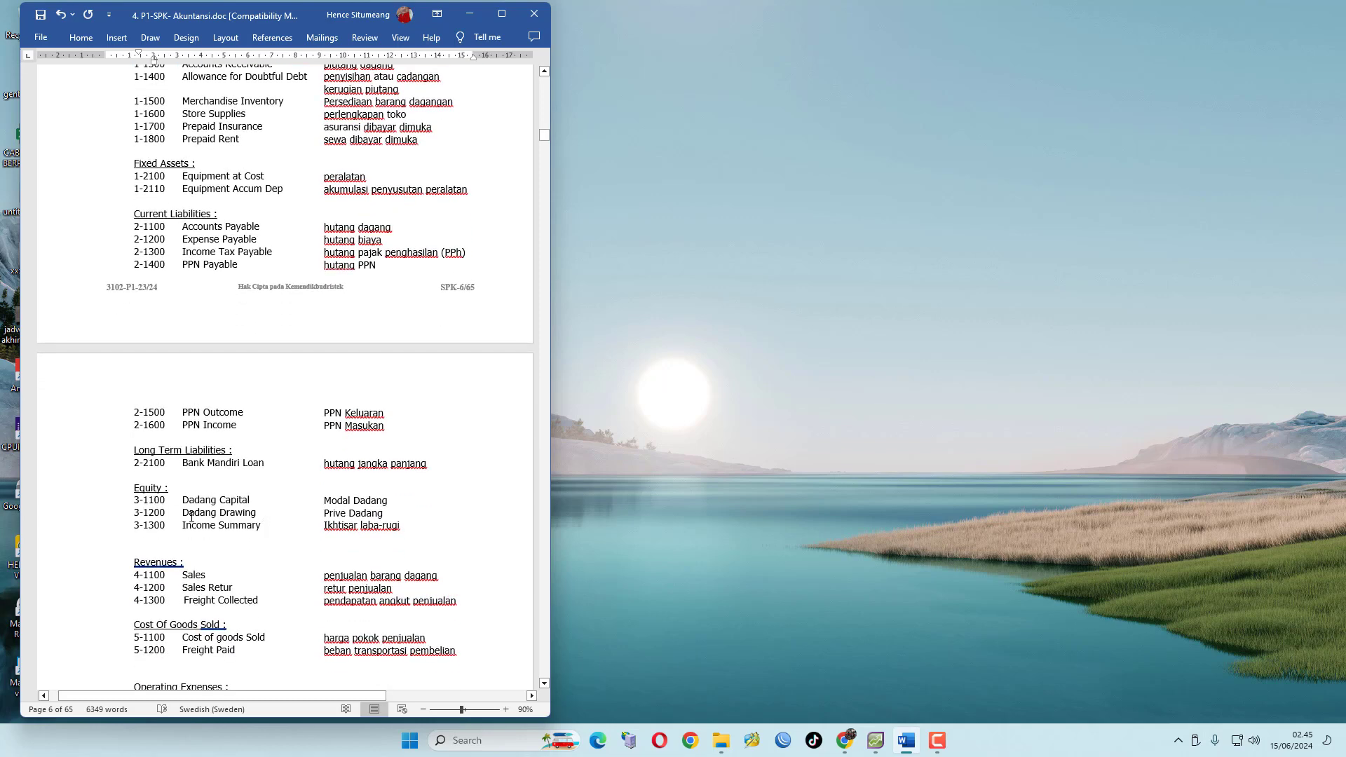
scroll(197, 512, "down", 3)
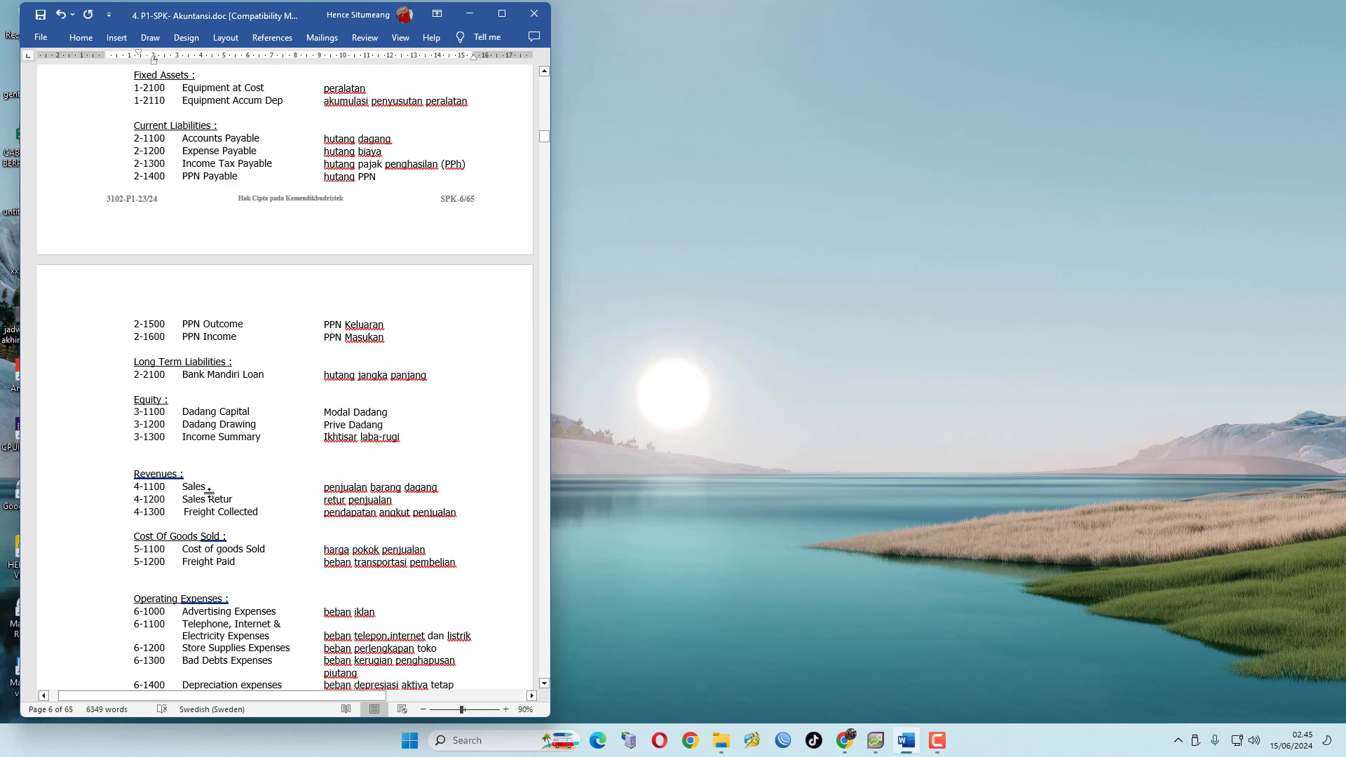
scroll(217, 506, "down", 2)
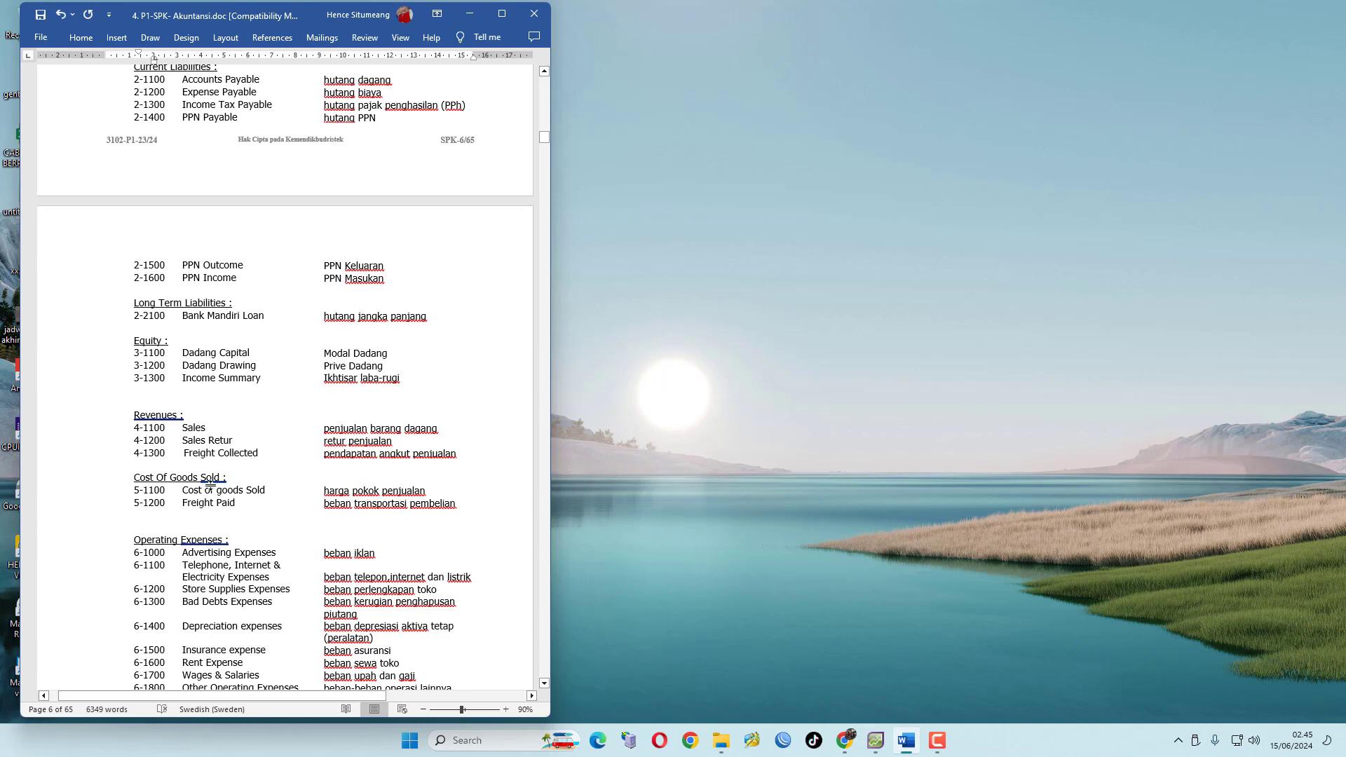
Read through the rest of the chart of accounts and the trial balance as of 30 November 2022
scroll(262, 493, "down", 3)
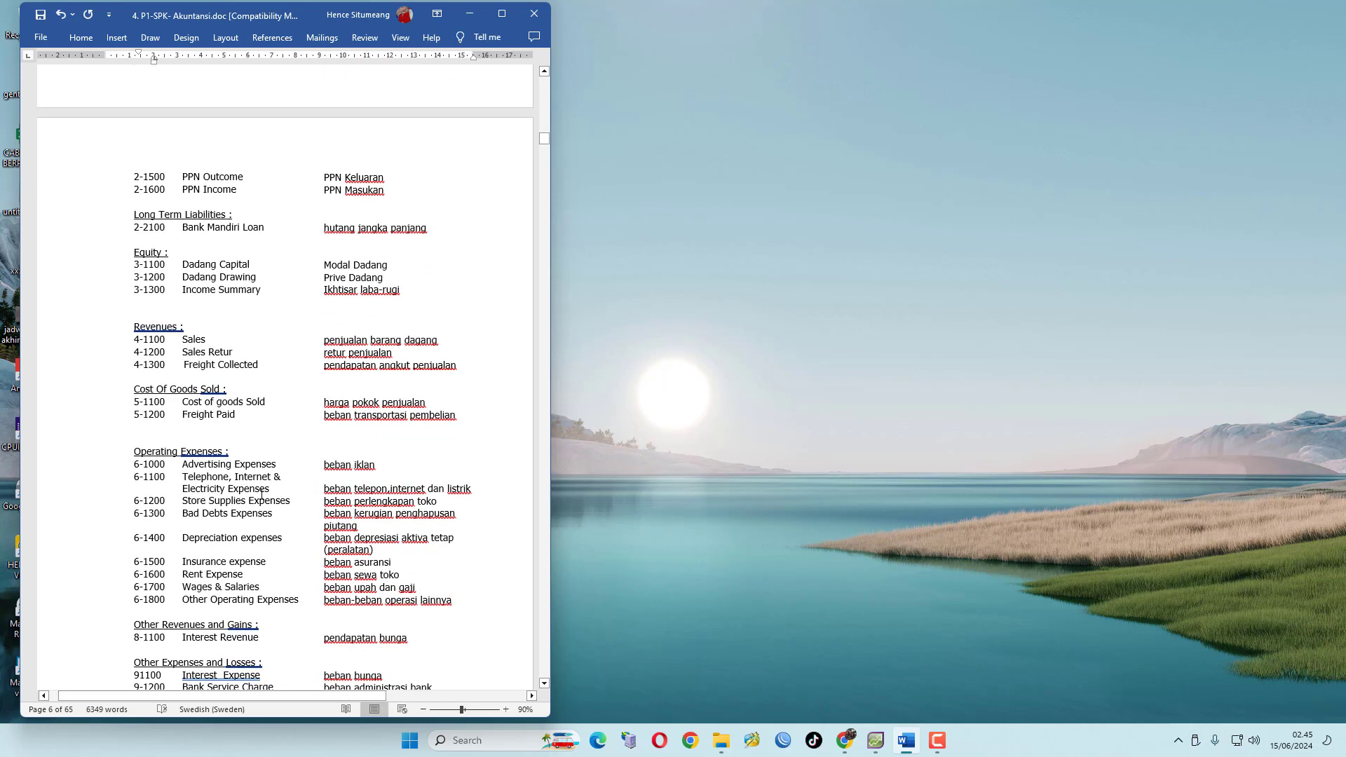
scroll(227, 514, "down", 5)
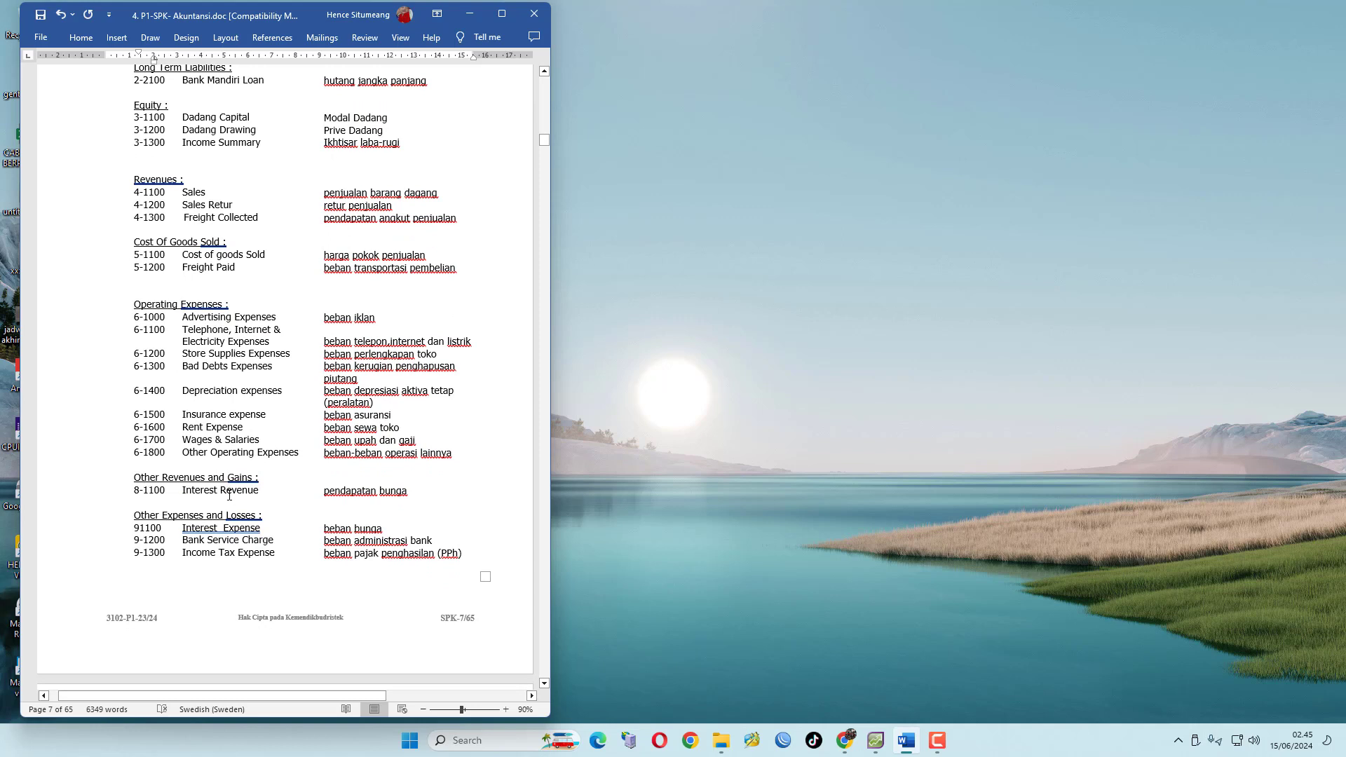
scroll(204, 487, "down", 2)
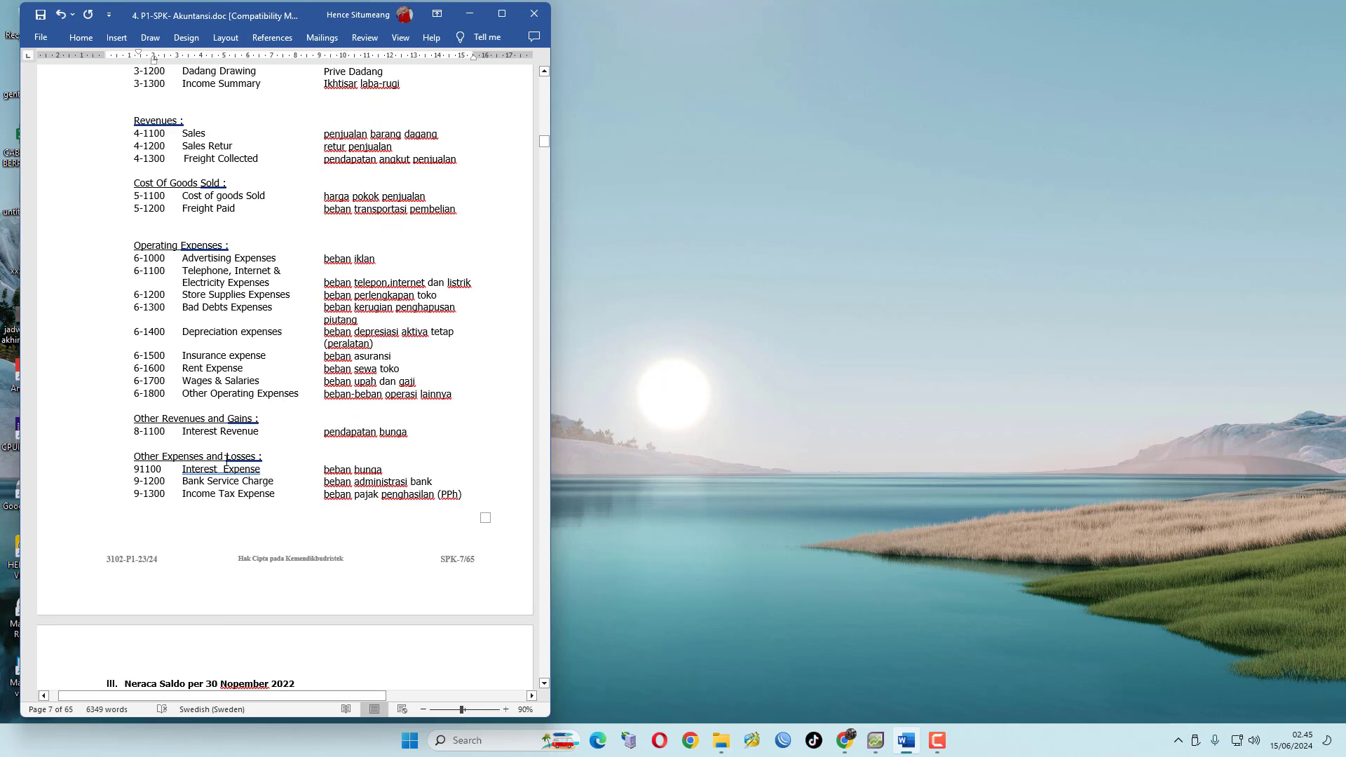
scroll(195, 468, "down", 10)
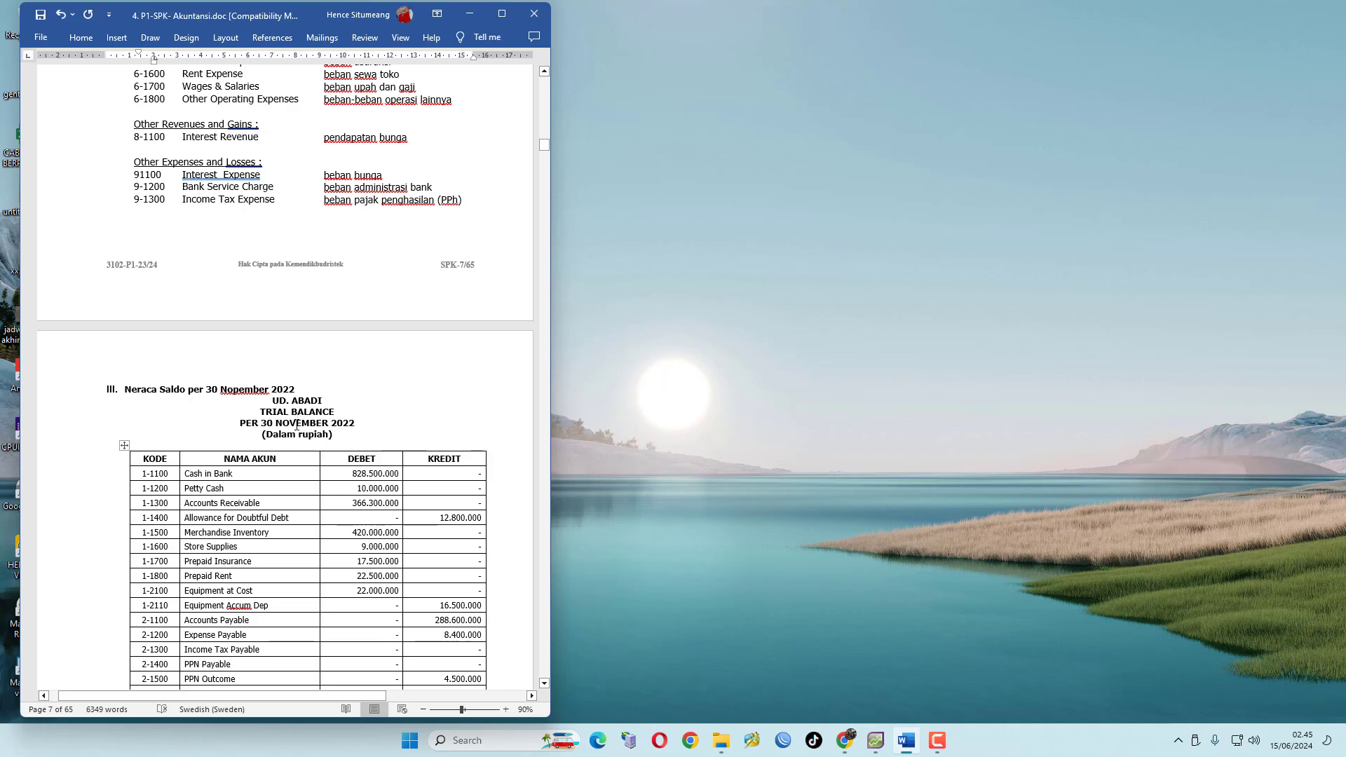
scroll(329, 455, "down", 3)
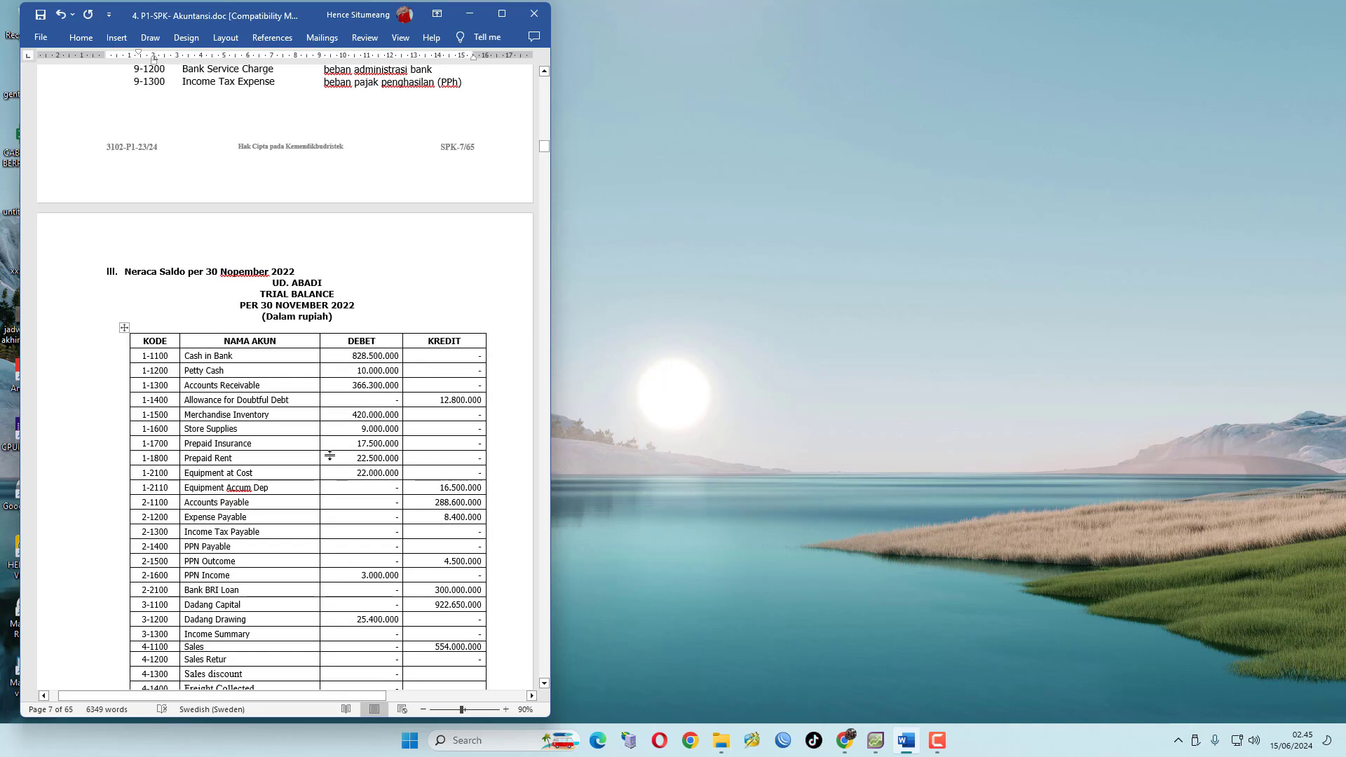
scroll(350, 476, "down", 5)
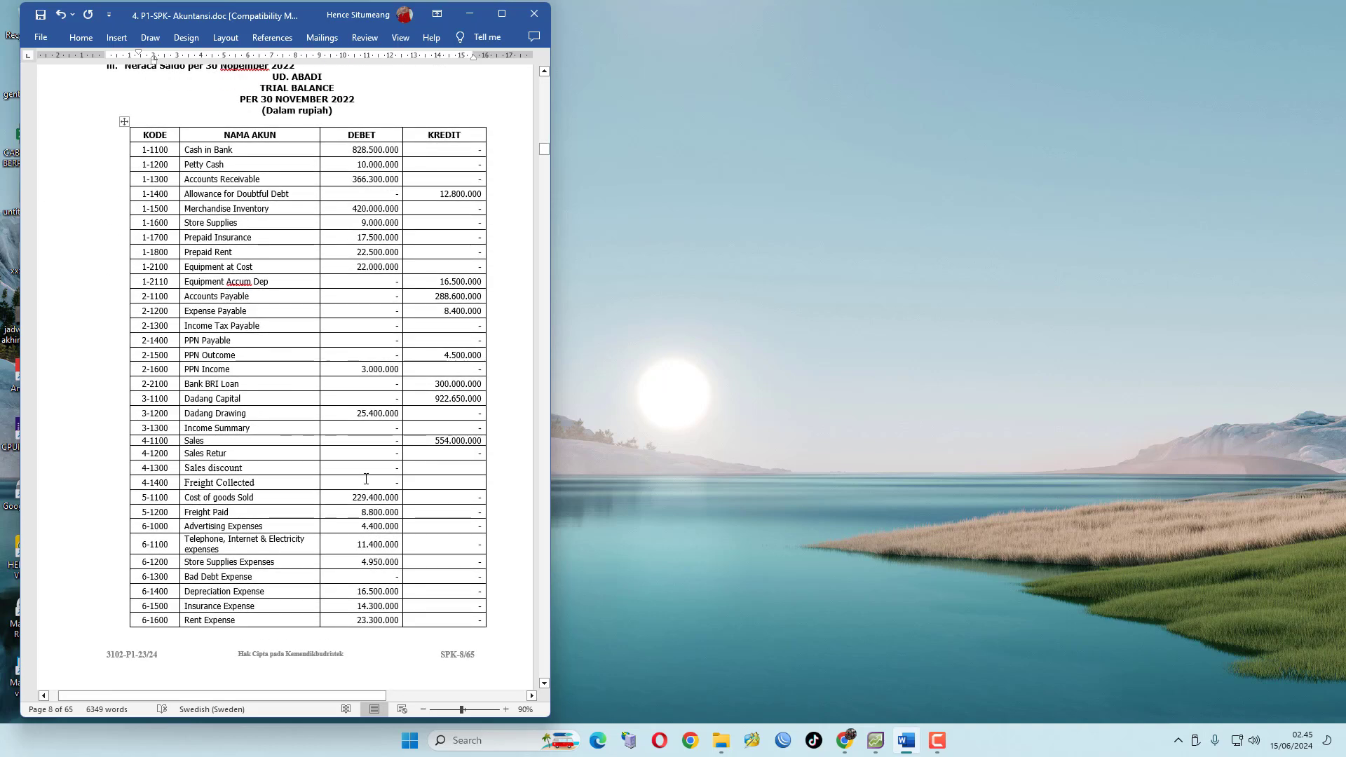
scroll(366, 479, "up", 2)
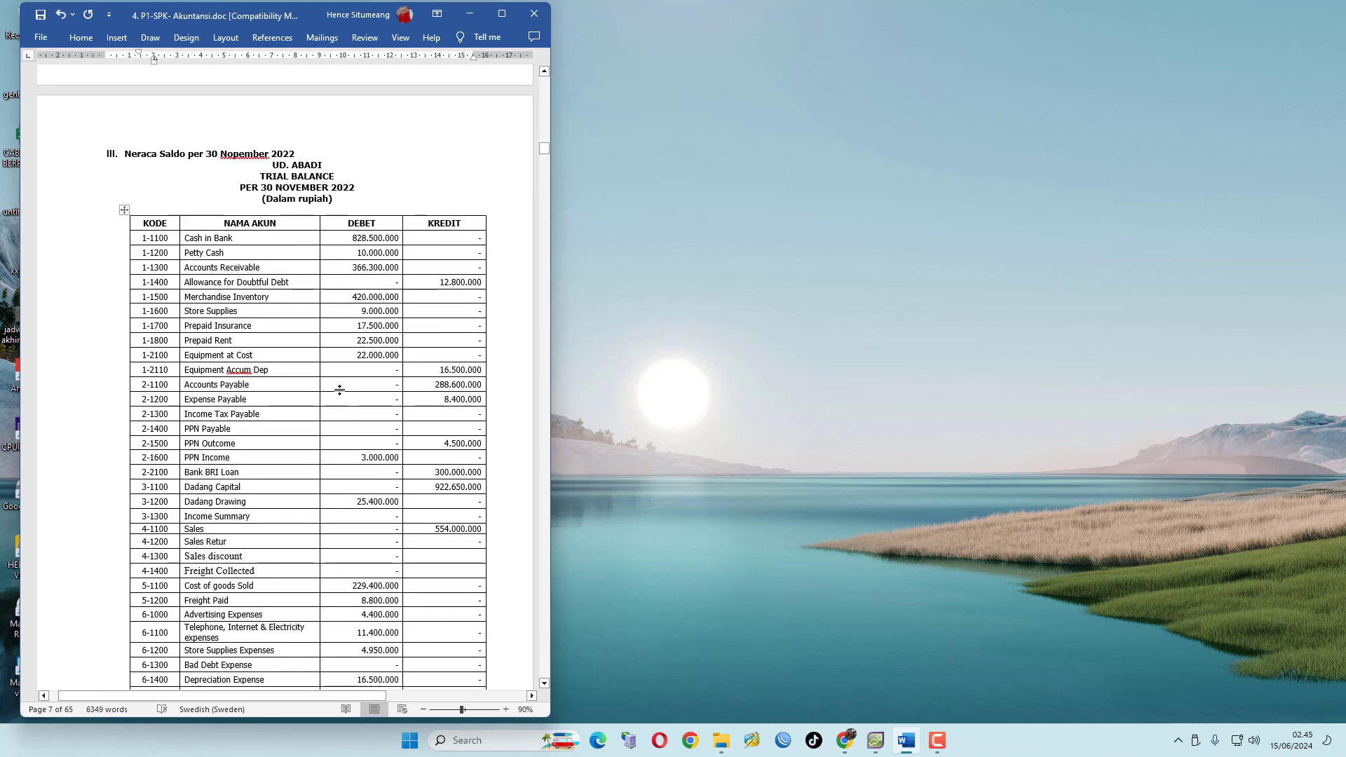
scroll(333, 414, "down", 12)
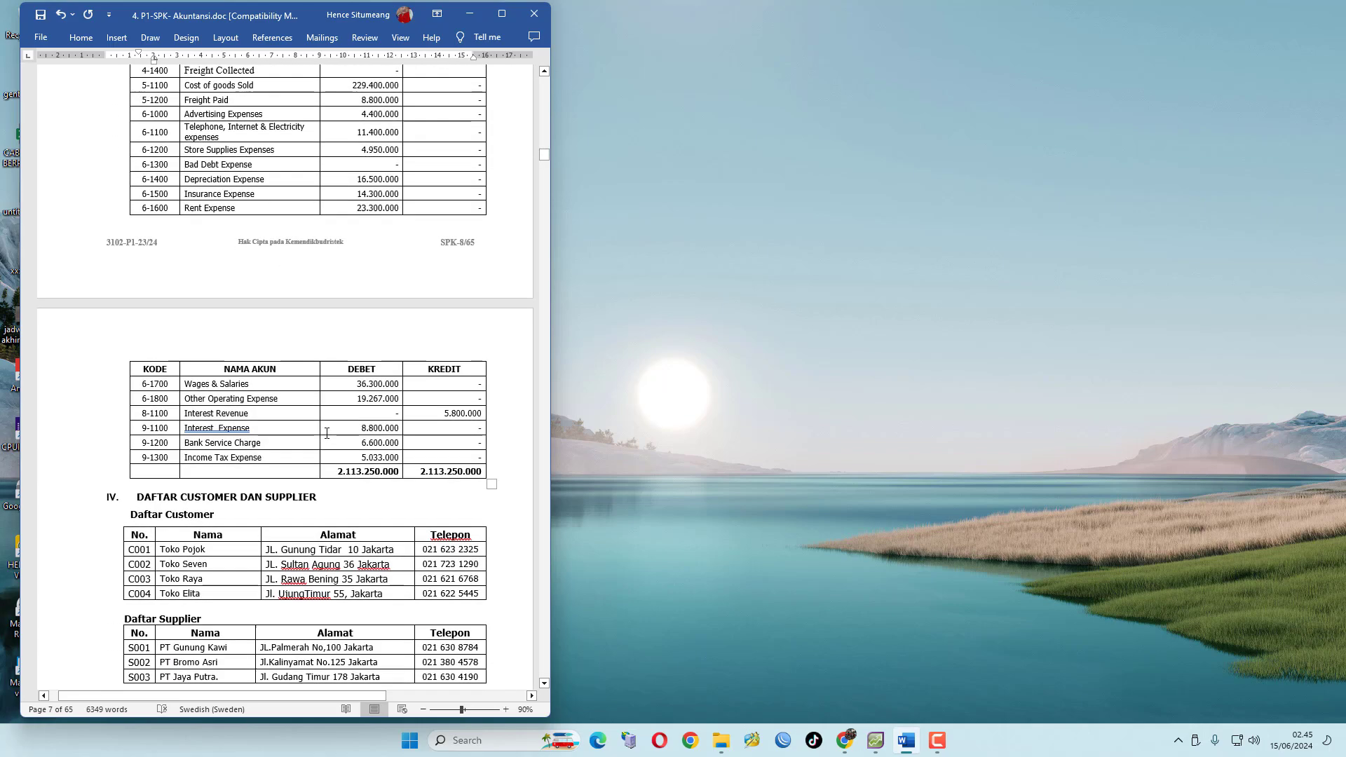
Review the customer and supplier lists, receivable and payable balances and merchandise inventory, then return to the exam's general information
scroll(326, 432, "down", 8)
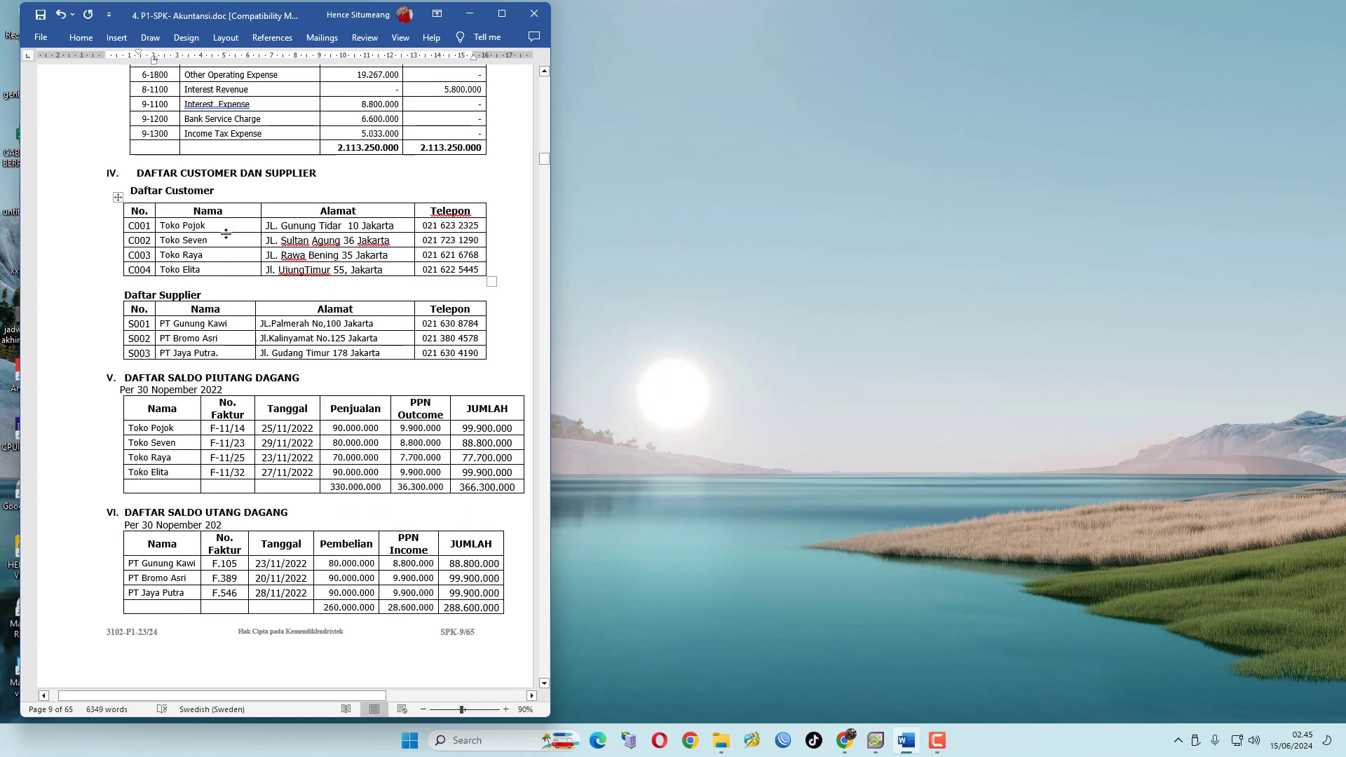
scroll(334, 383, "down", 2)
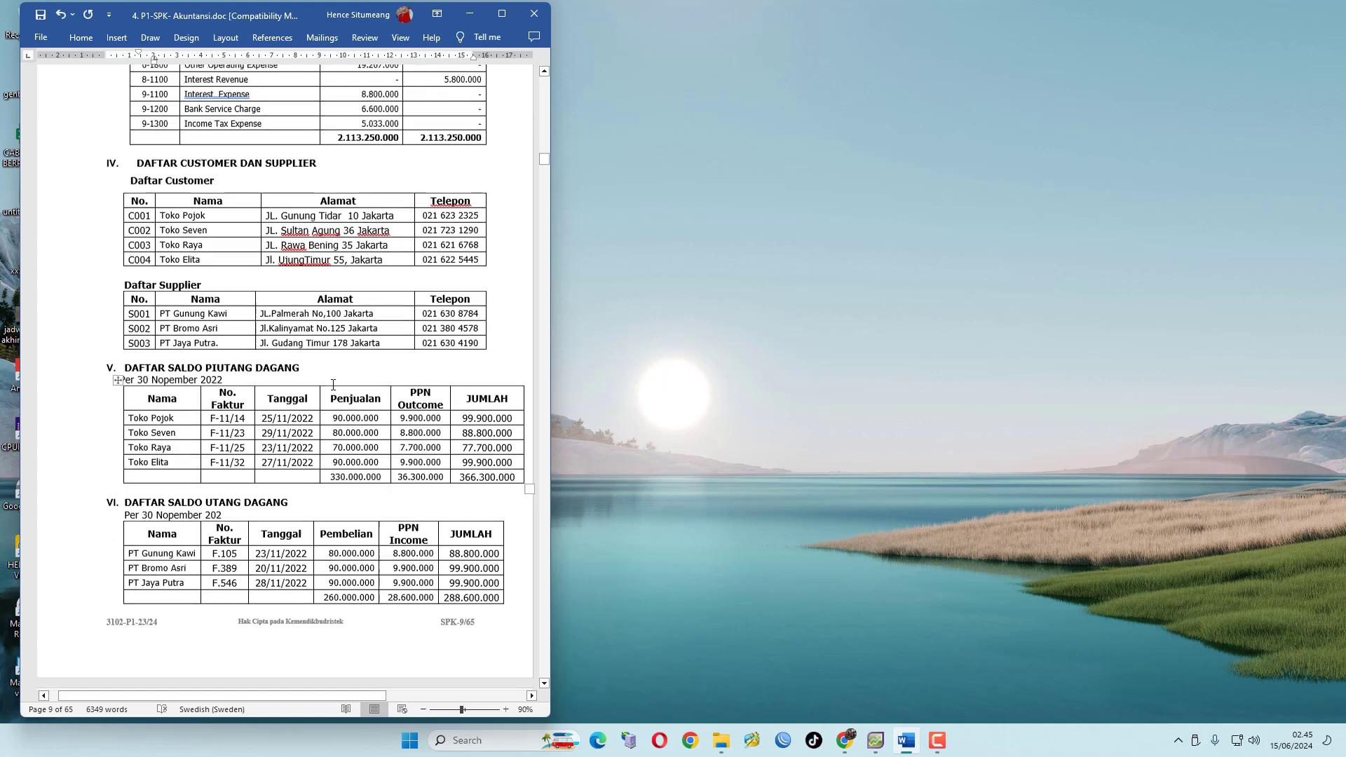
scroll(344, 345, "down", 3)
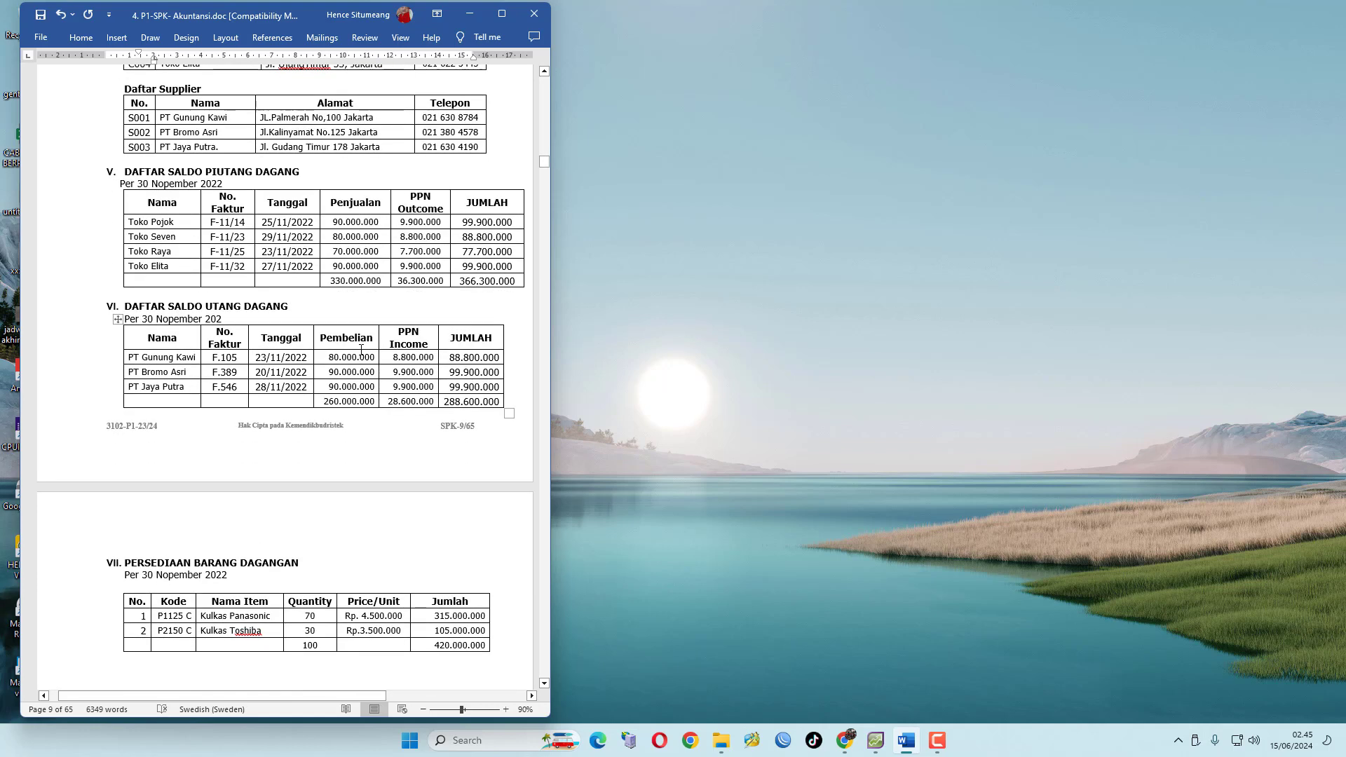
scroll(330, 442, "down", 2)
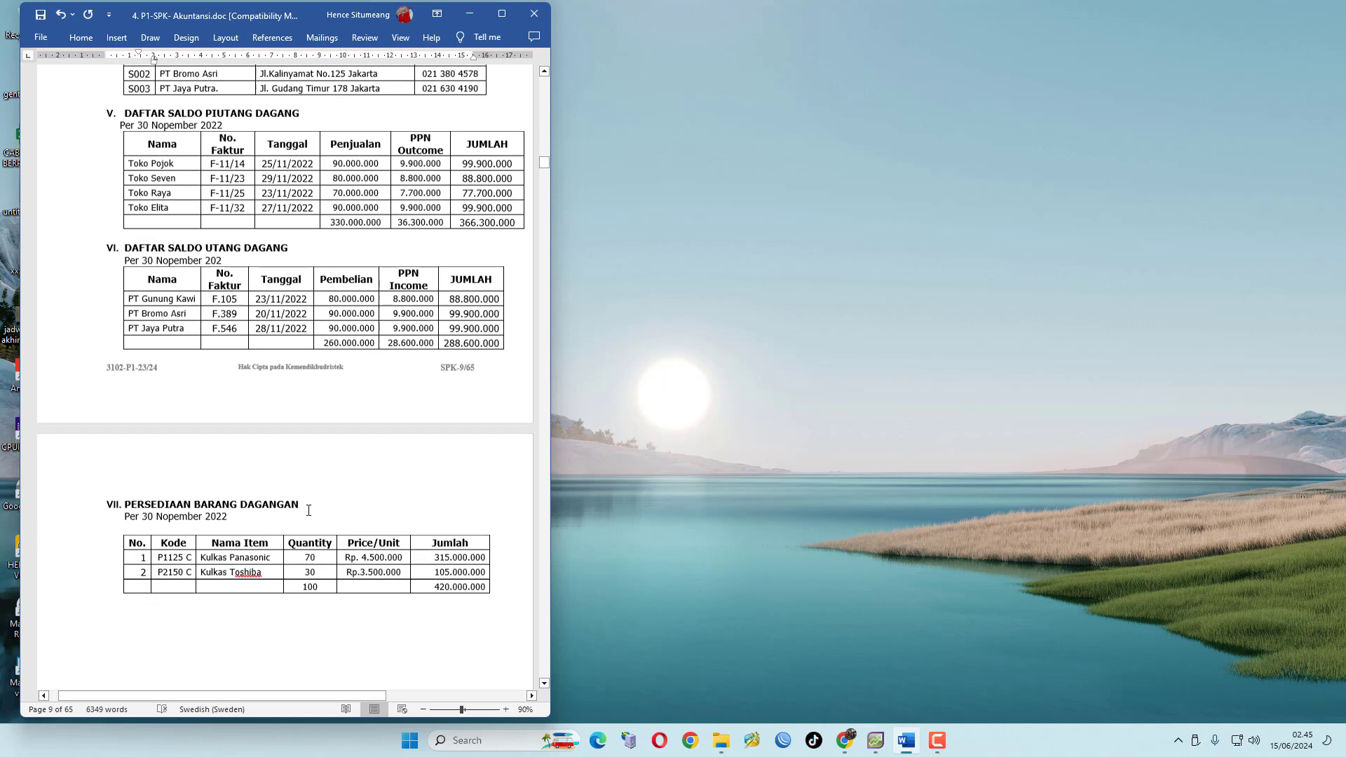
scroll(354, 560, "down", 20)
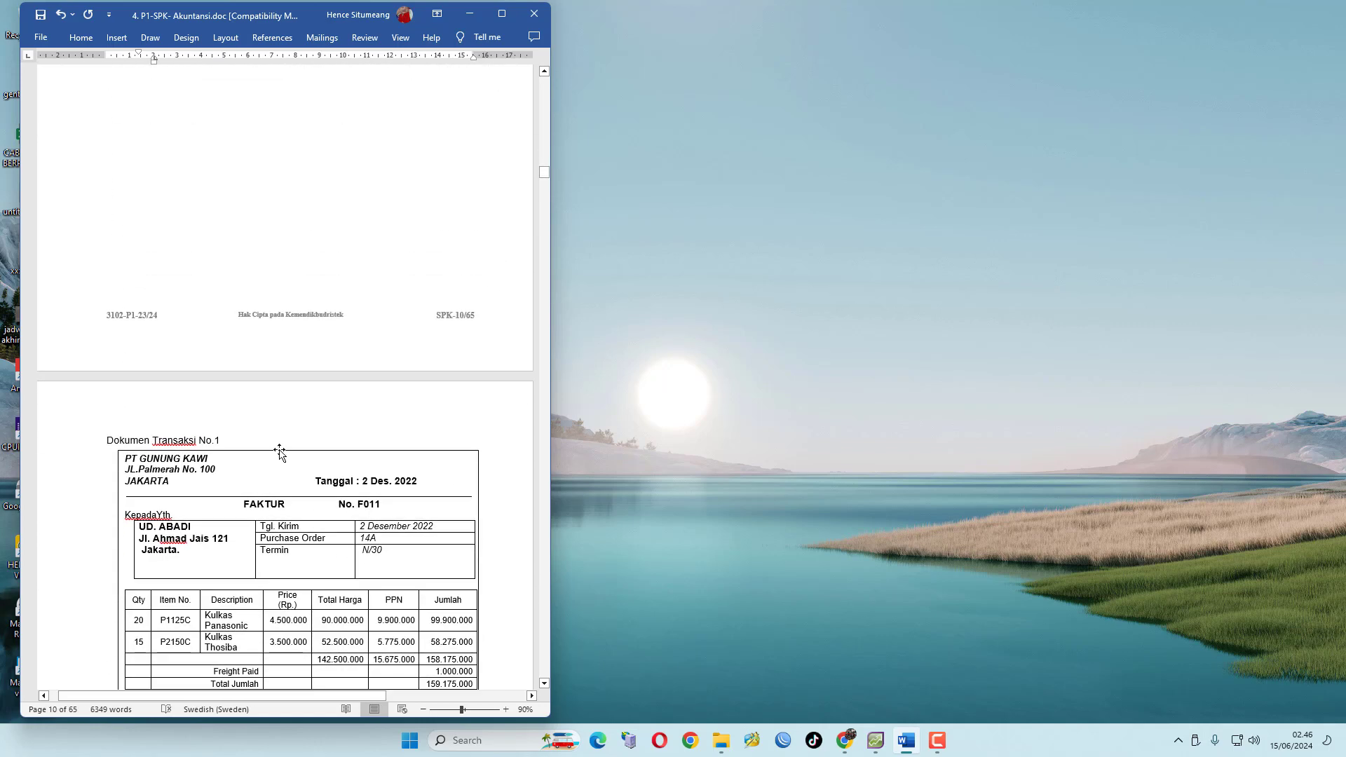
scroll(372, 432, "up", 5)
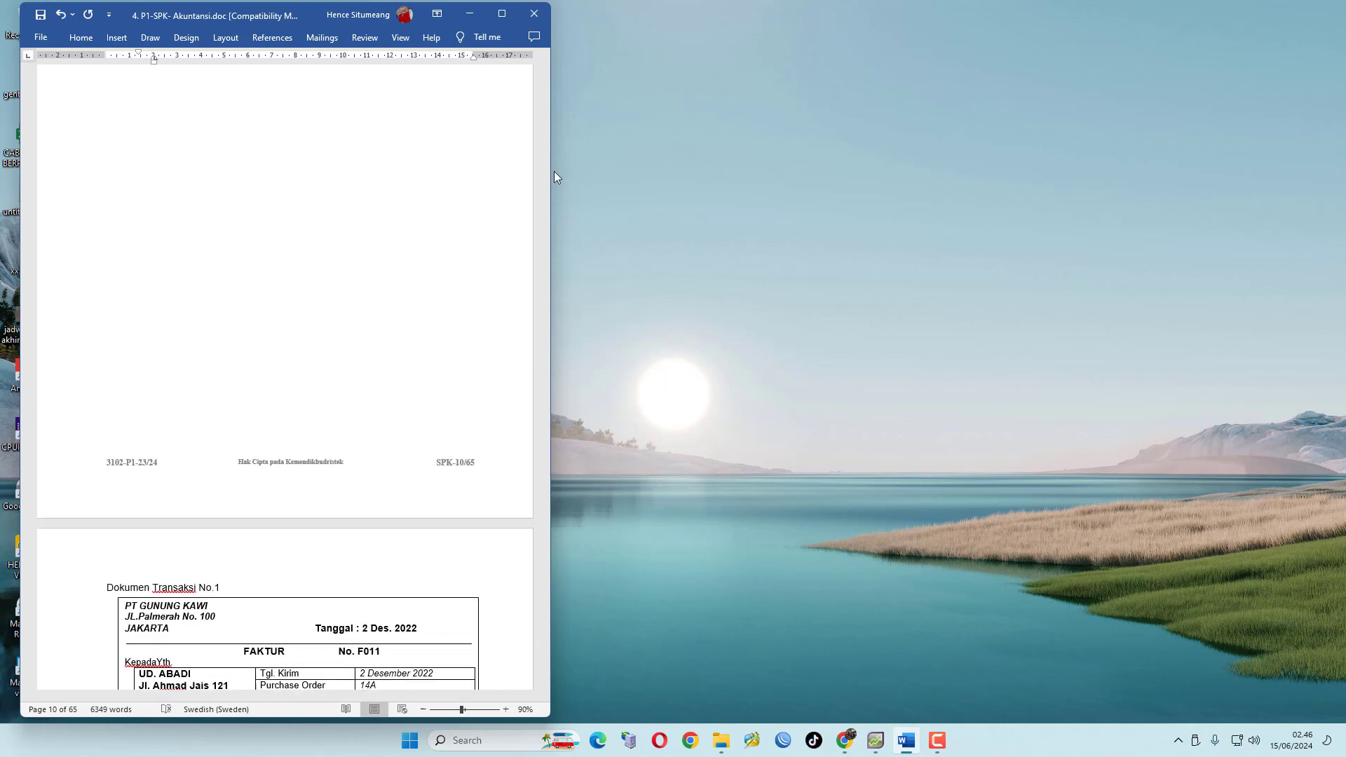
left_click_drag(547, 173, 544, 112)
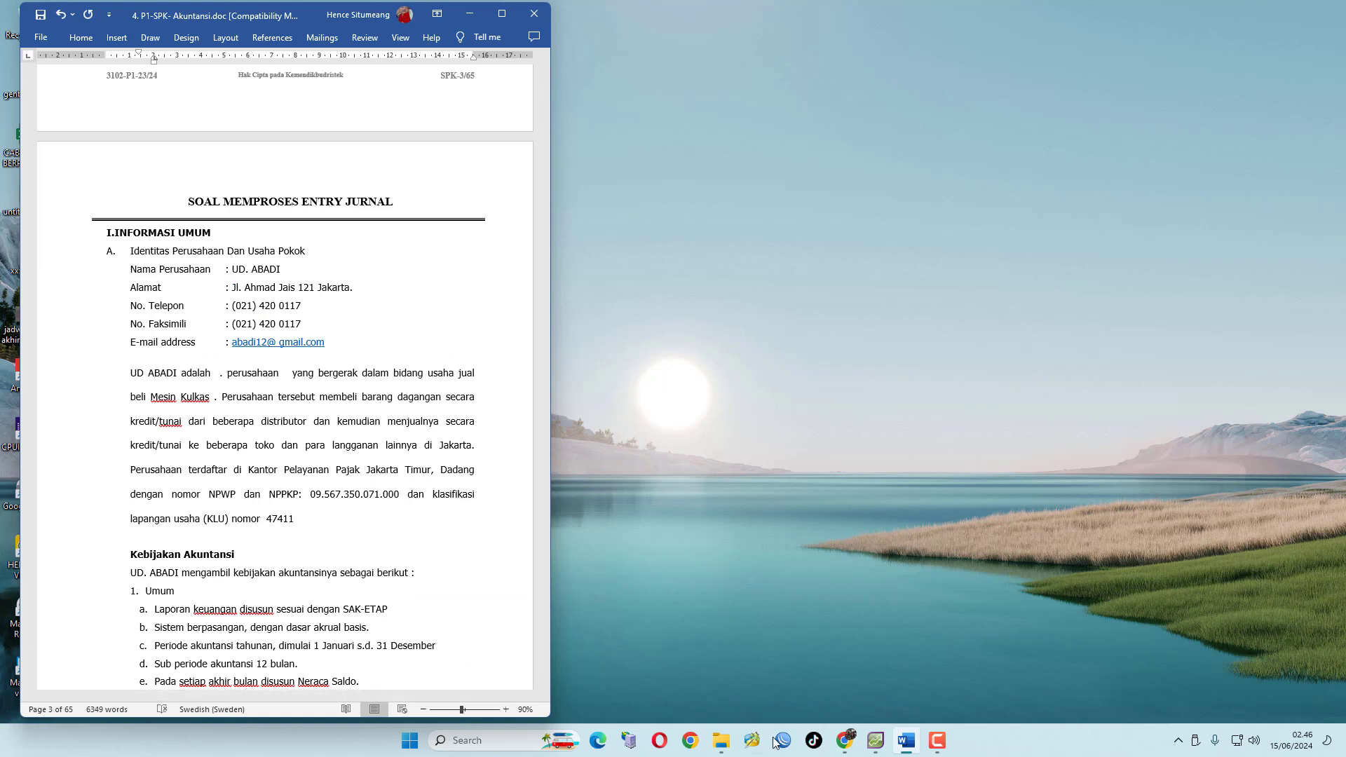
Close the open UD ABADI company file in AccountRight Plus without making a backup
mouse_move(876, 749)
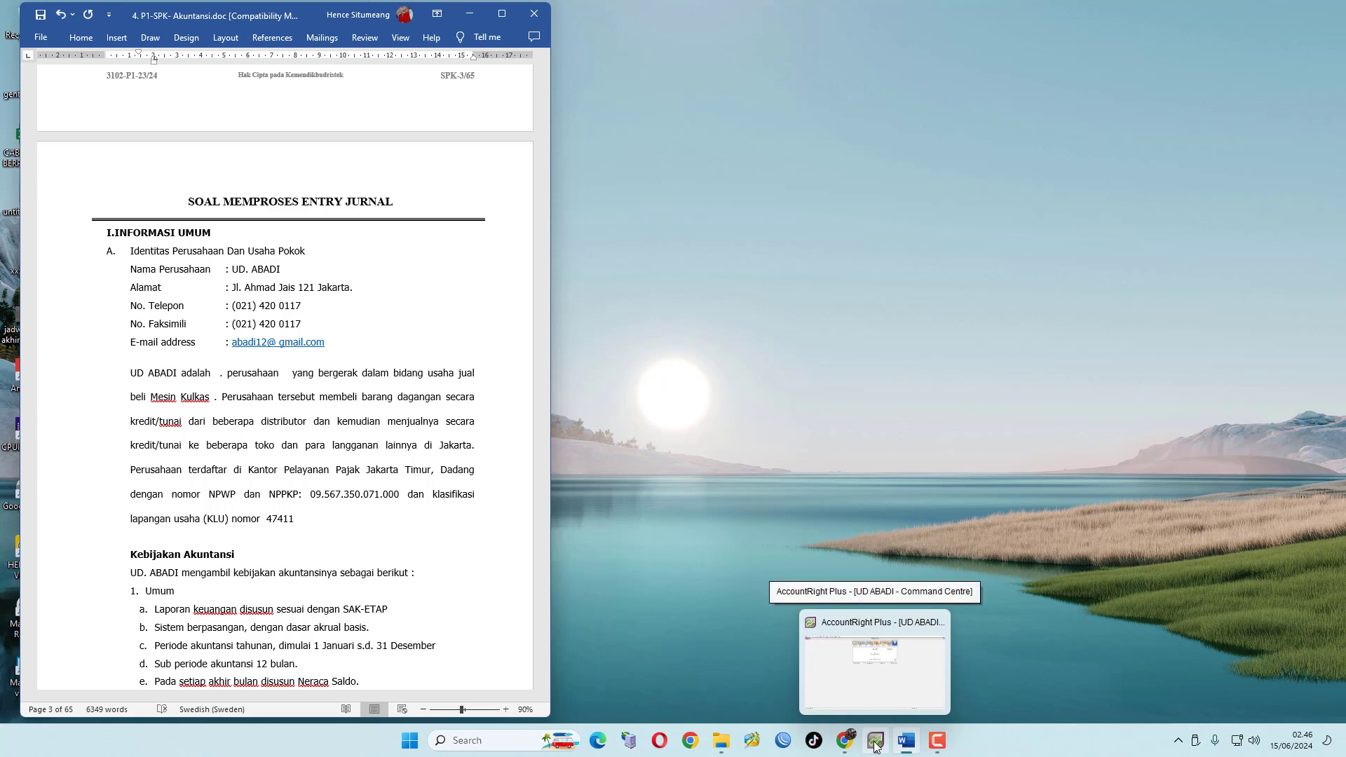
left_click(876, 747)
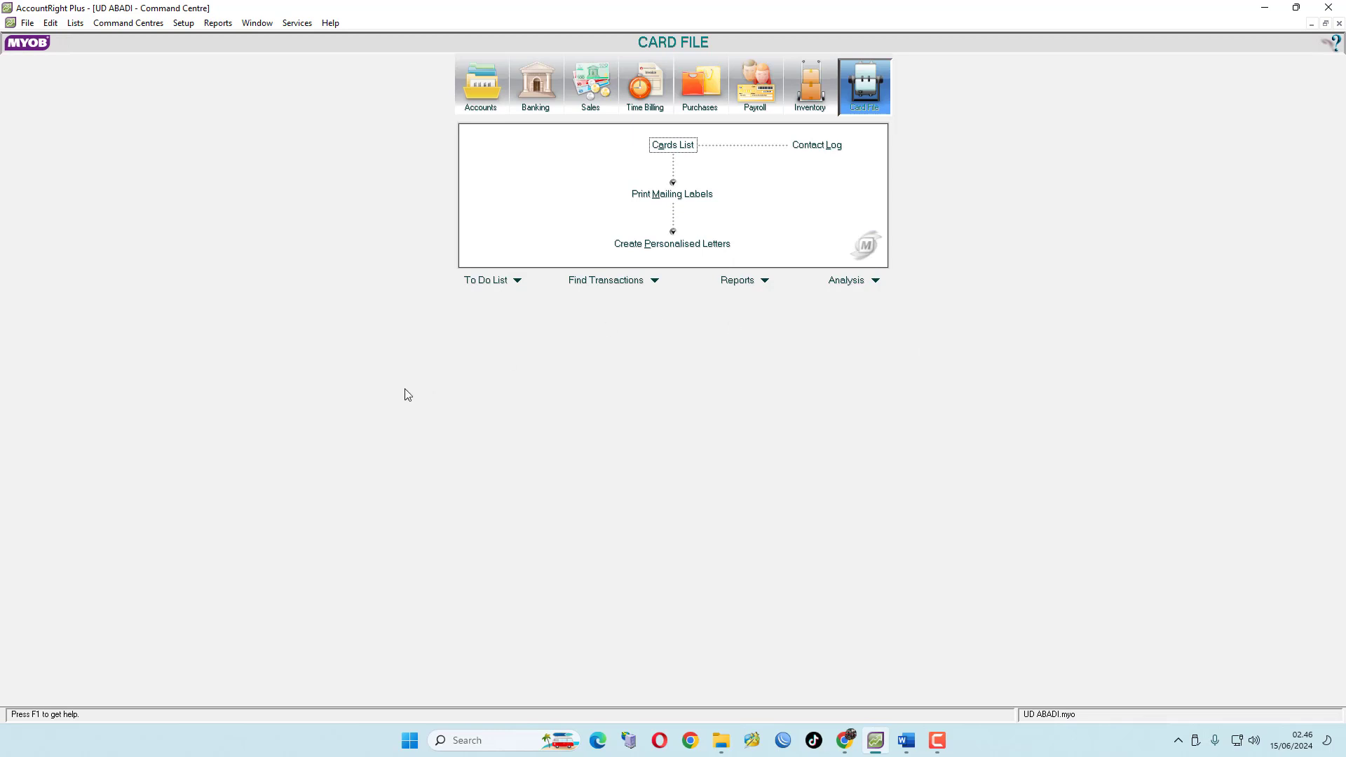
left_click(1329, 7)
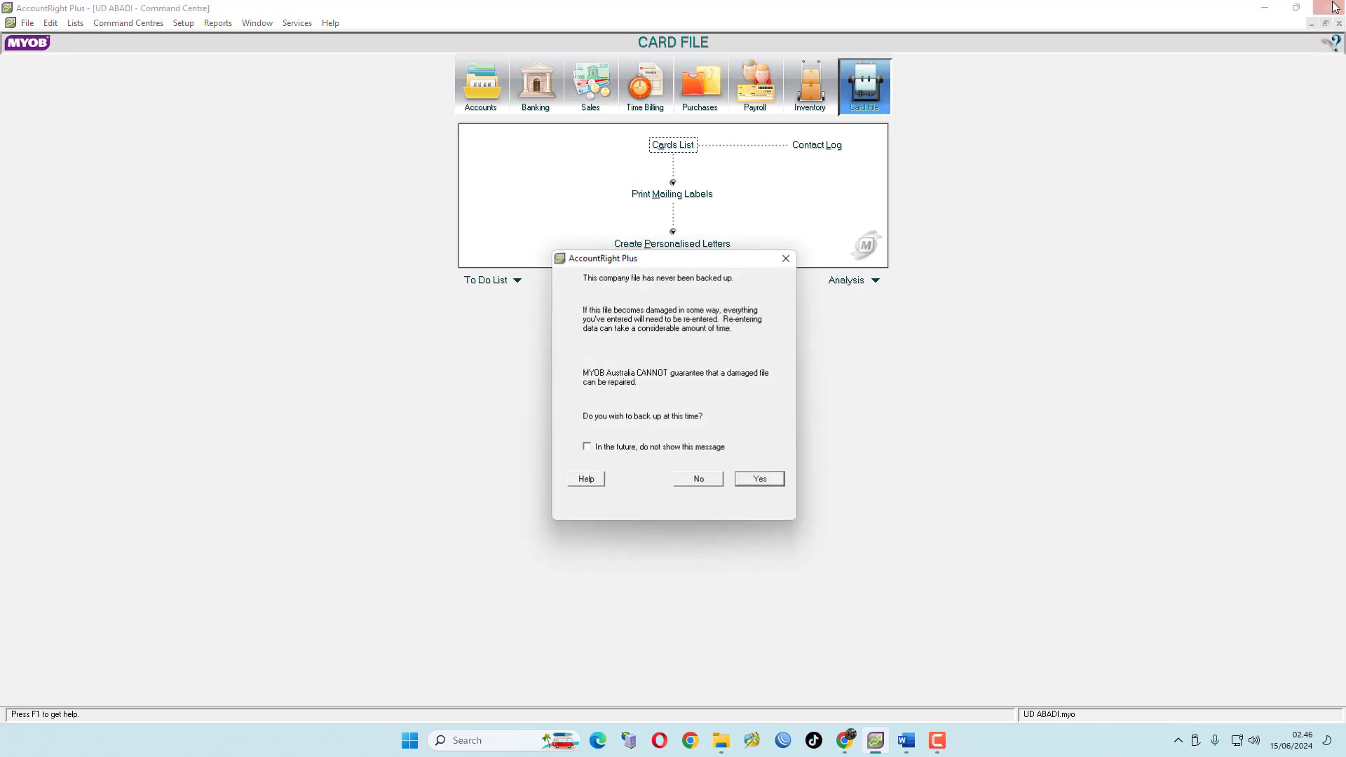
left_click(698, 479)
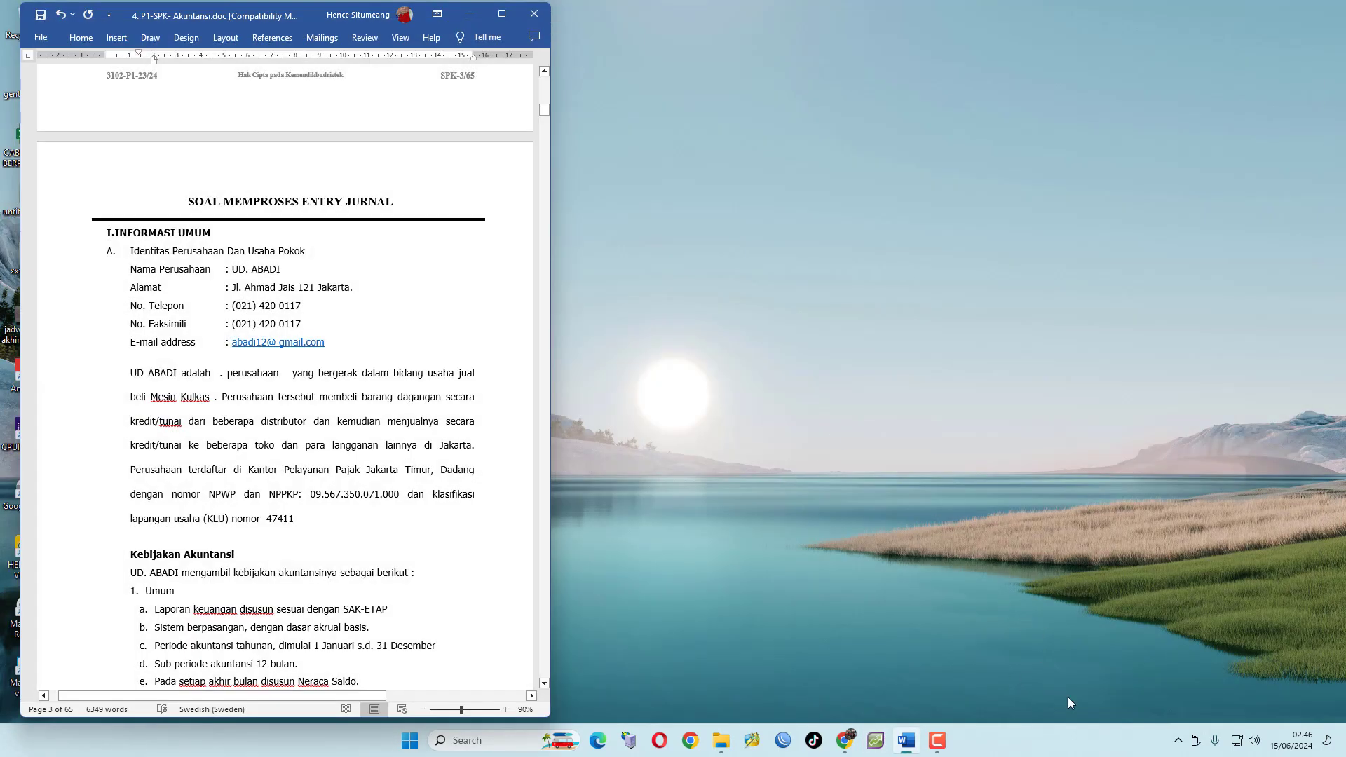
Reopen AccountRight Plus and start creating a new company file with the New Company File Assistant
left_click(876, 741)
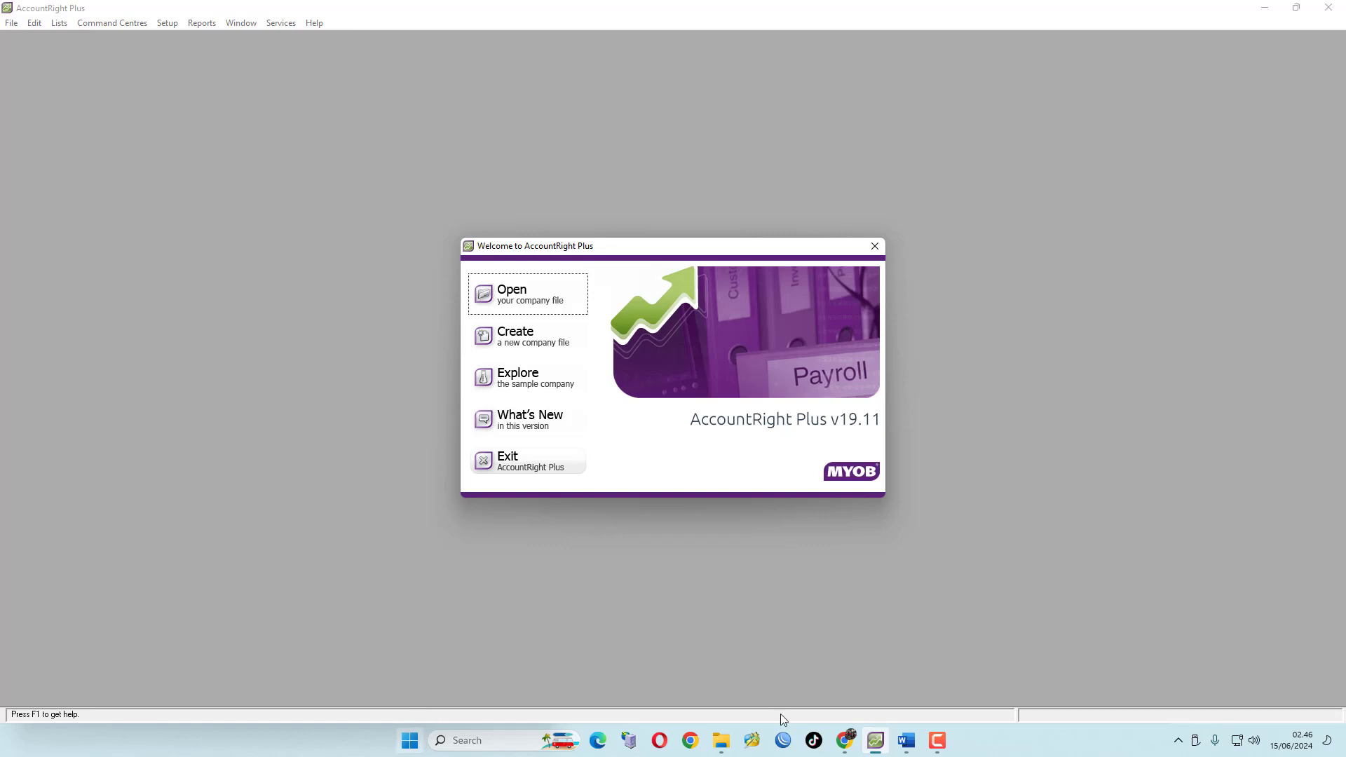
mouse_move(876, 744)
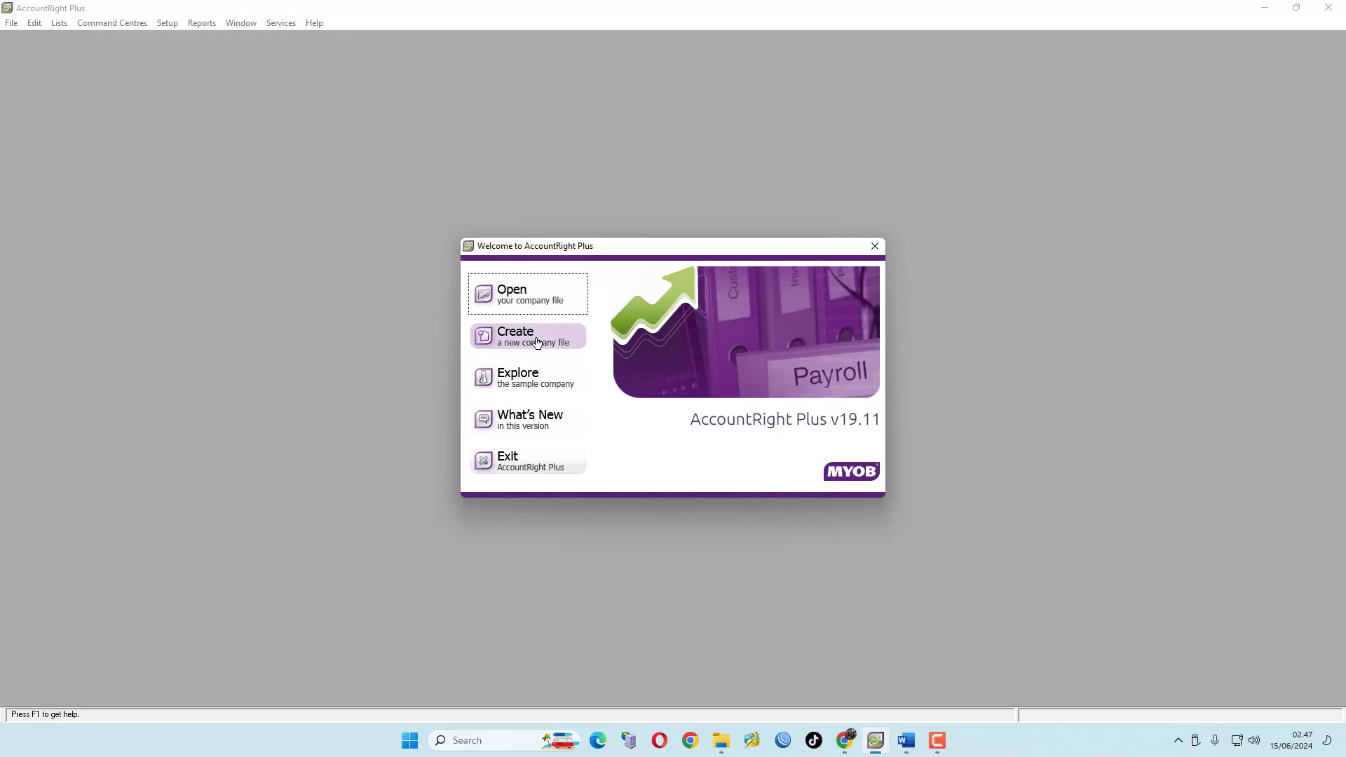
left_click(513, 340)
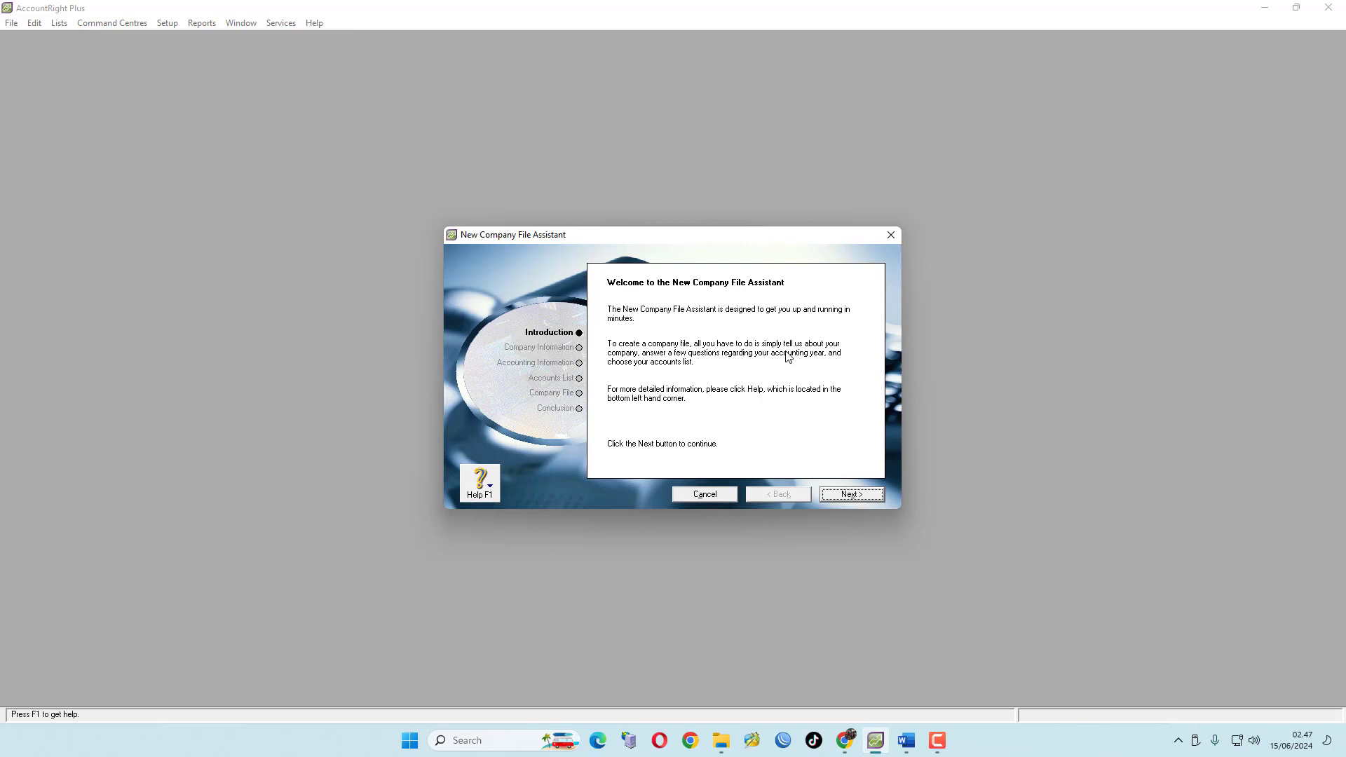
left_click(863, 494)
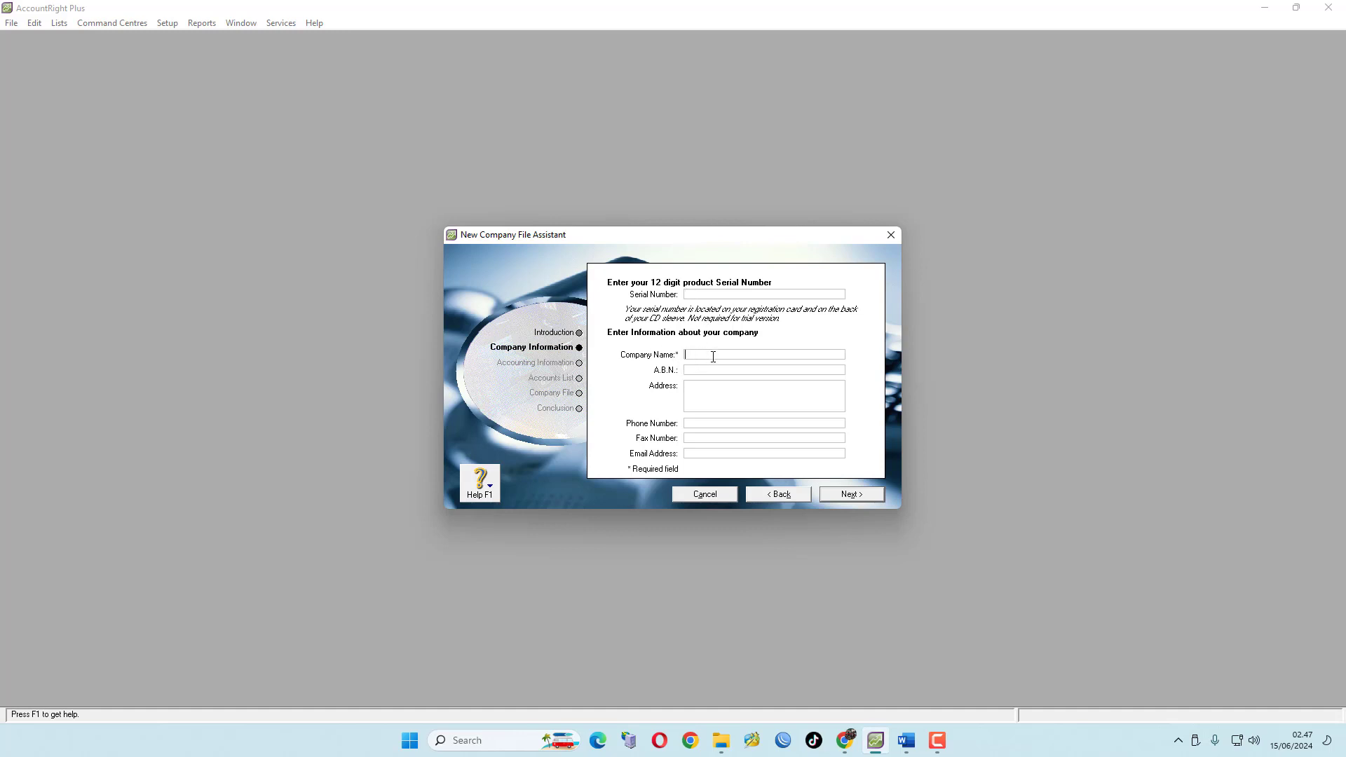
Copy the company name from the exam document and paste it as the company name UD. ABADI
left_click(906, 740)
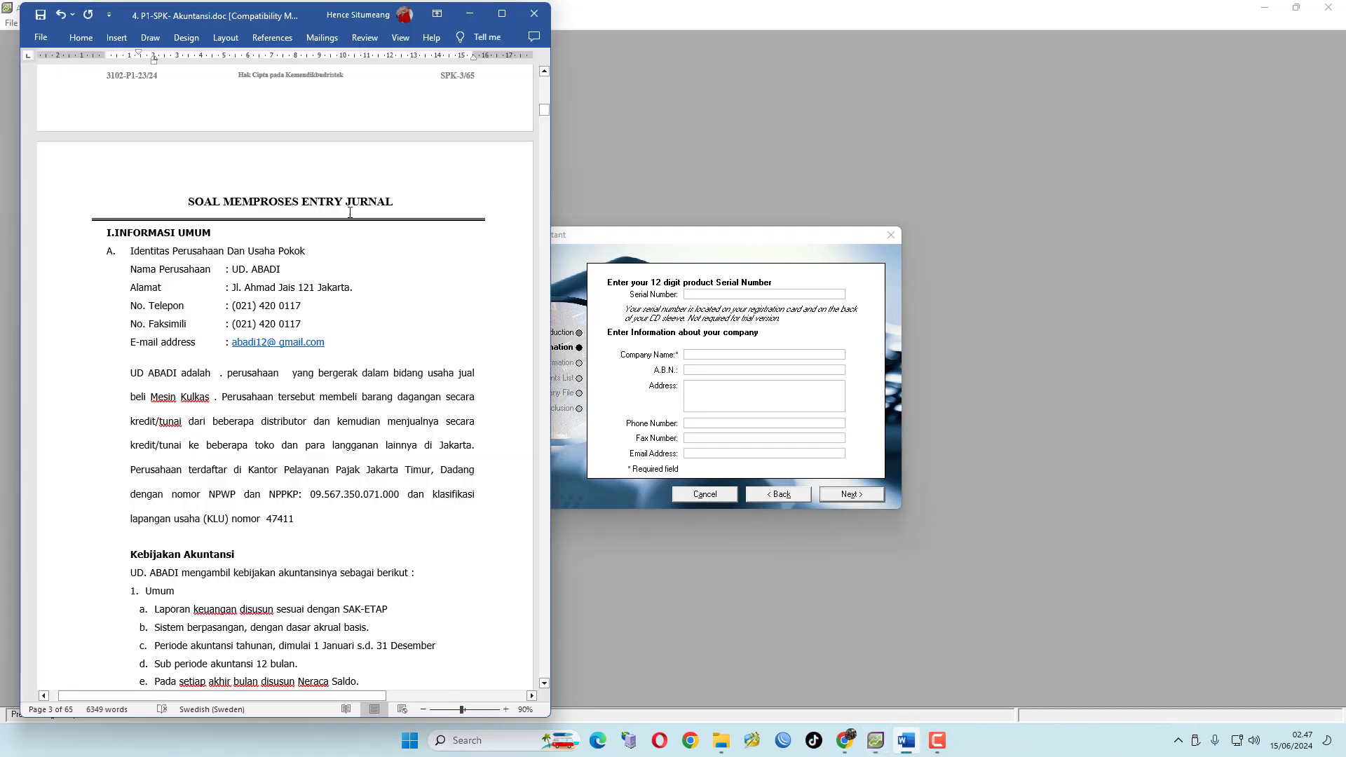
scroll(342, 276, "down", 2)
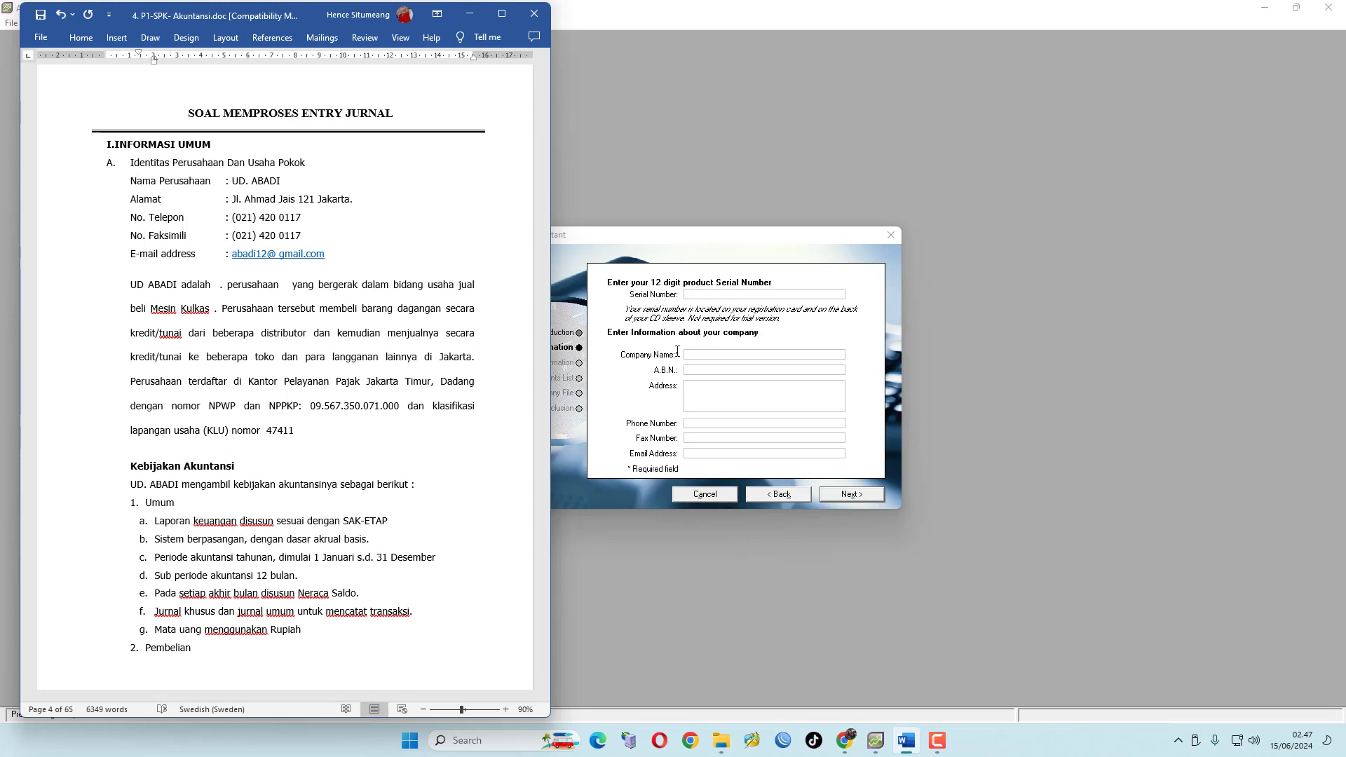
left_click_drag(234, 184, 280, 184)
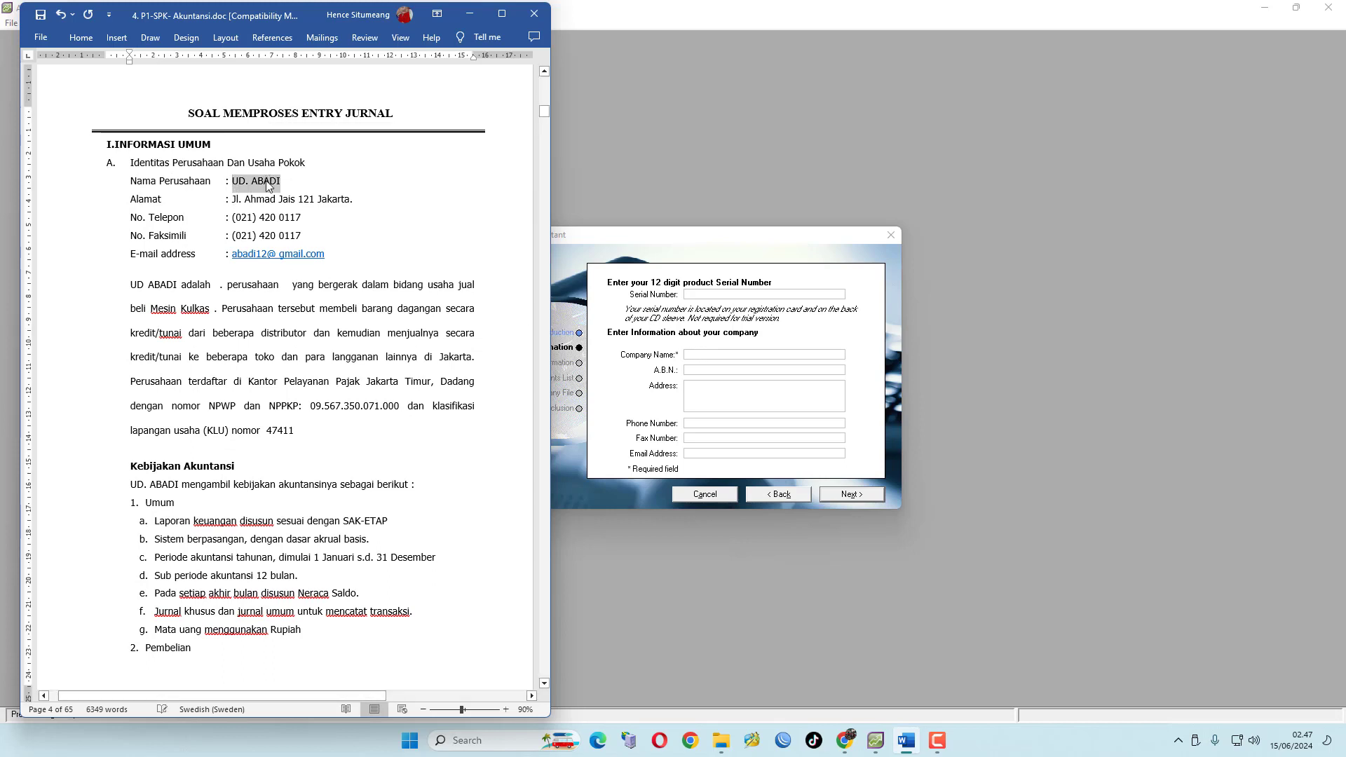
right_click(270, 183)
left_click(328, 232)
right_click(701, 355)
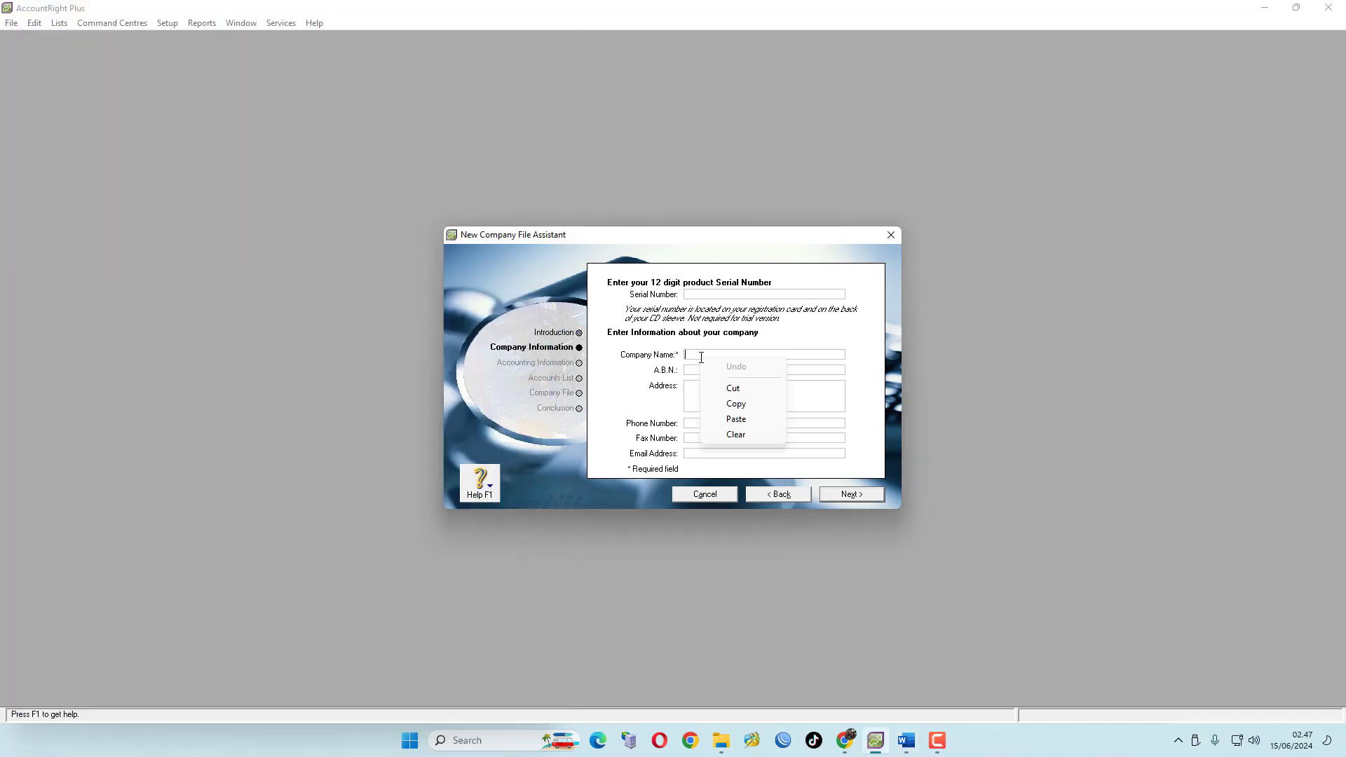
left_click(736, 419)
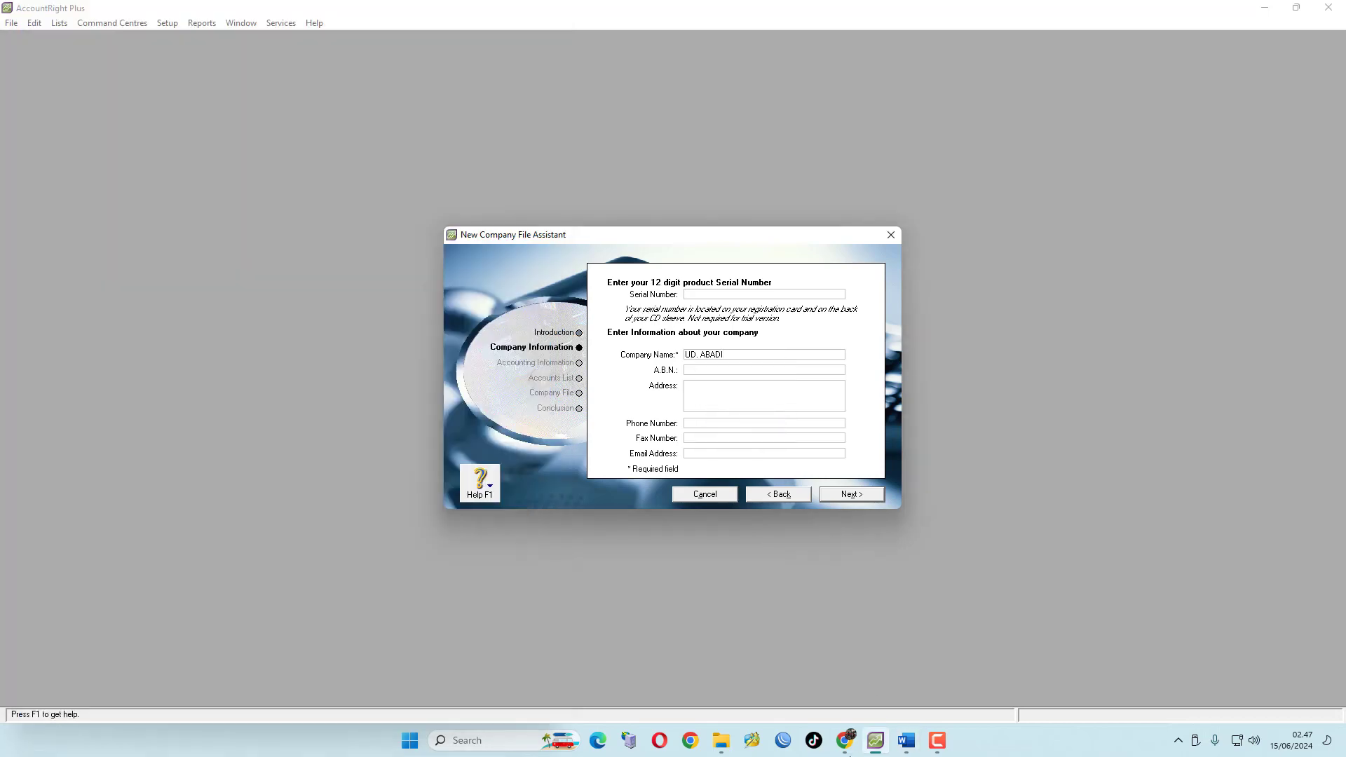
Copy the company's street address from the document and paste it into the Address field
left_click(906, 740)
left_click_drag(233, 199, 350, 200)
right_click(329, 202)
left_click(397, 250)
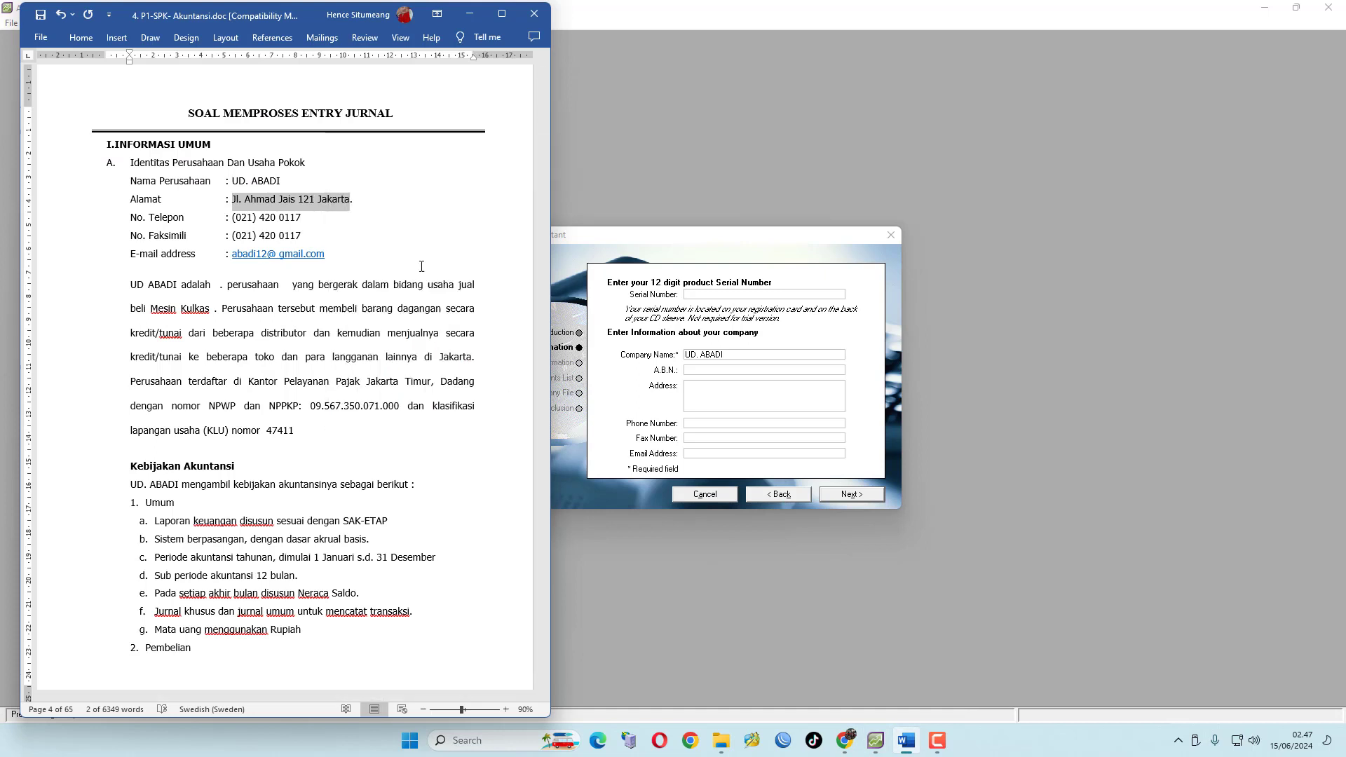
left_click(876, 740)
right_click(703, 387)
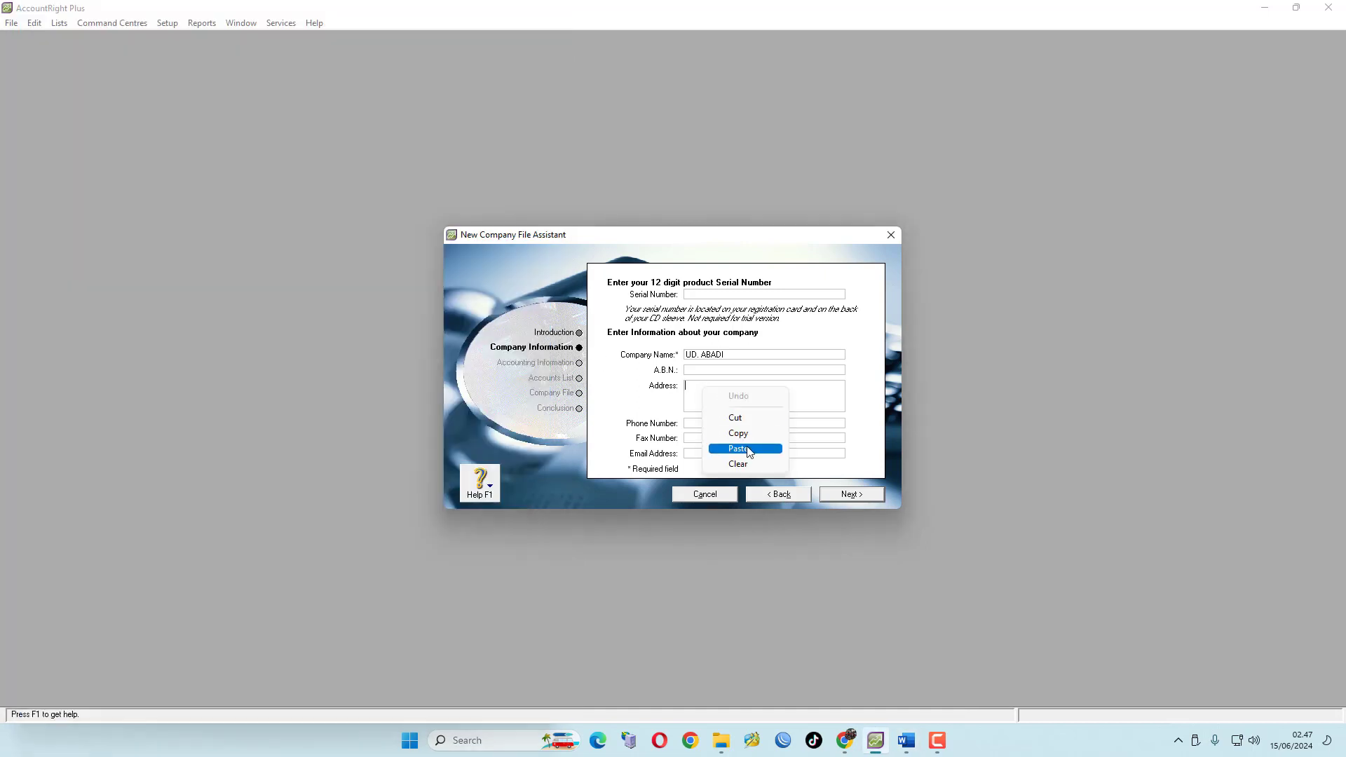
left_click(745, 449)
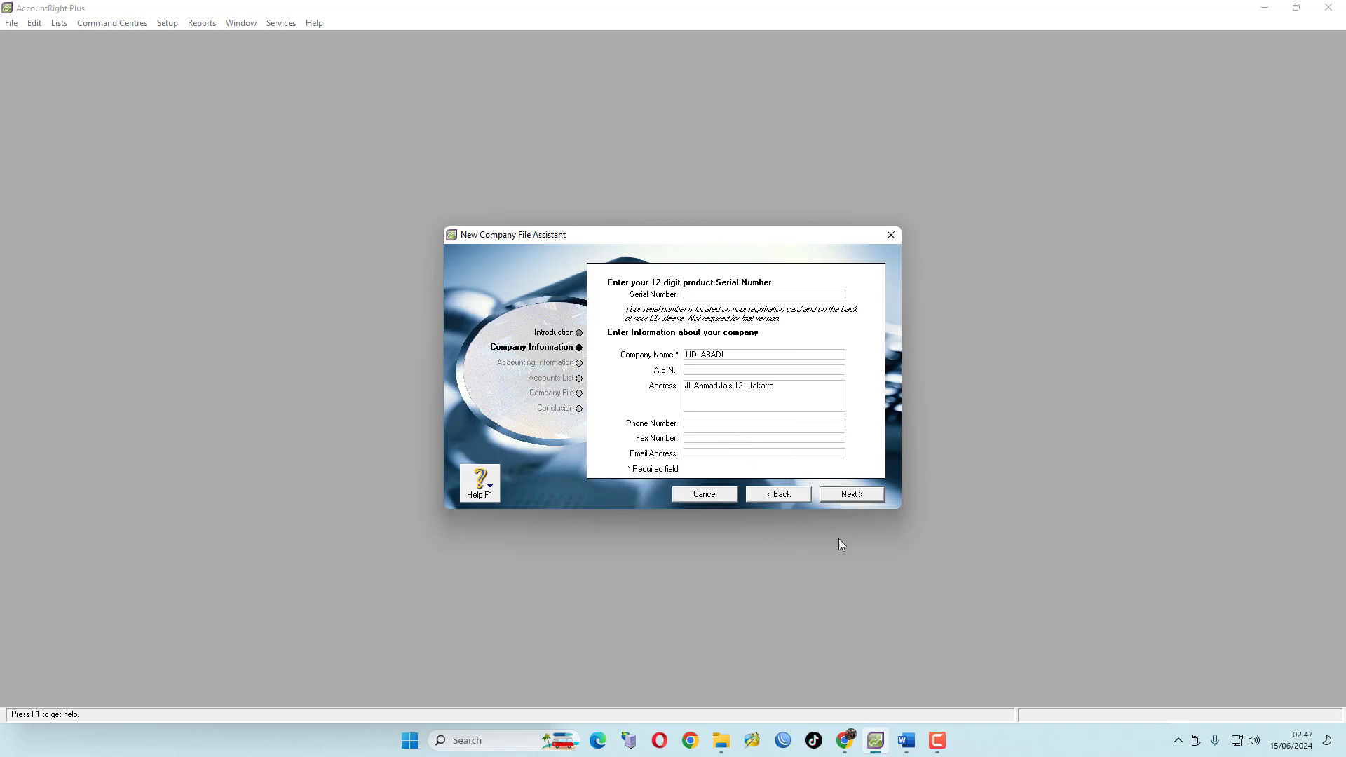
Copy the company's telephone number from the document and paste it into the Phone Number field
left_click(906, 740)
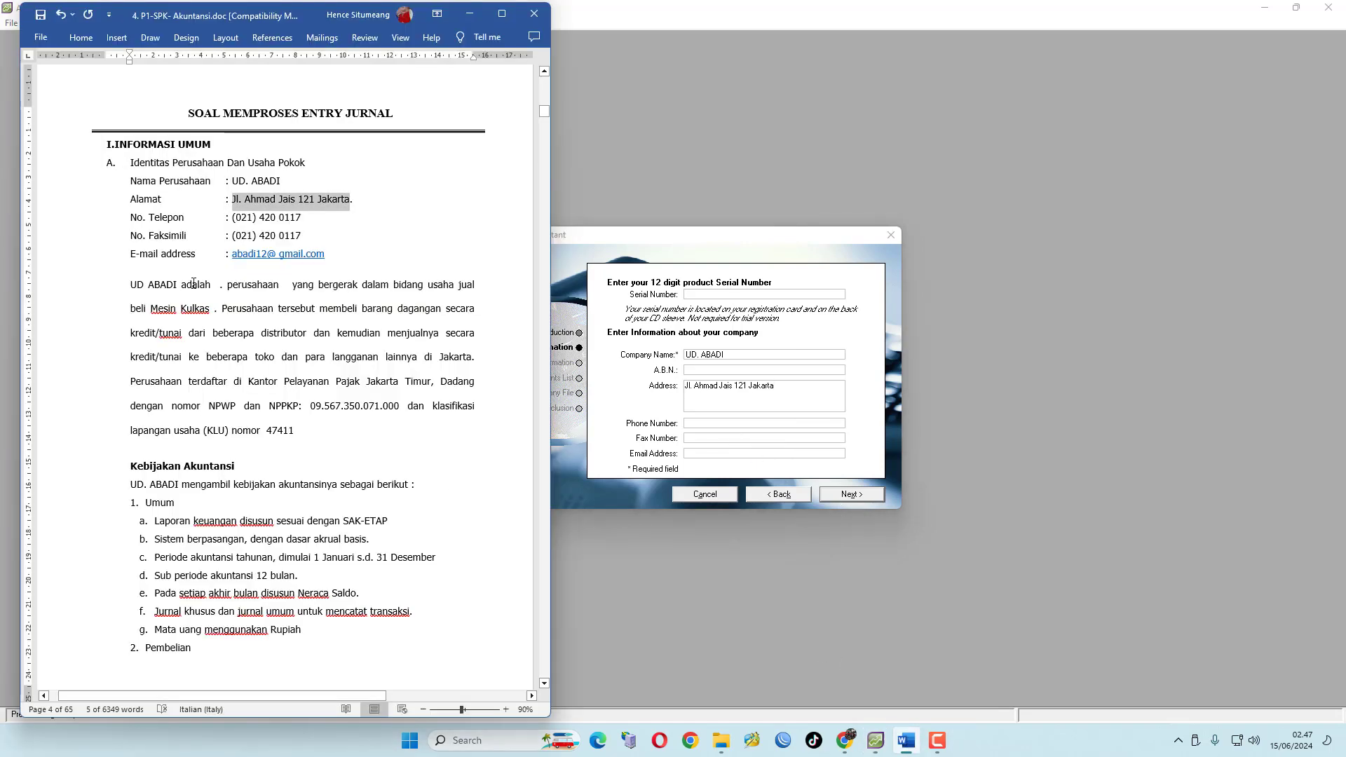
left_click_drag(234, 216, 300, 217)
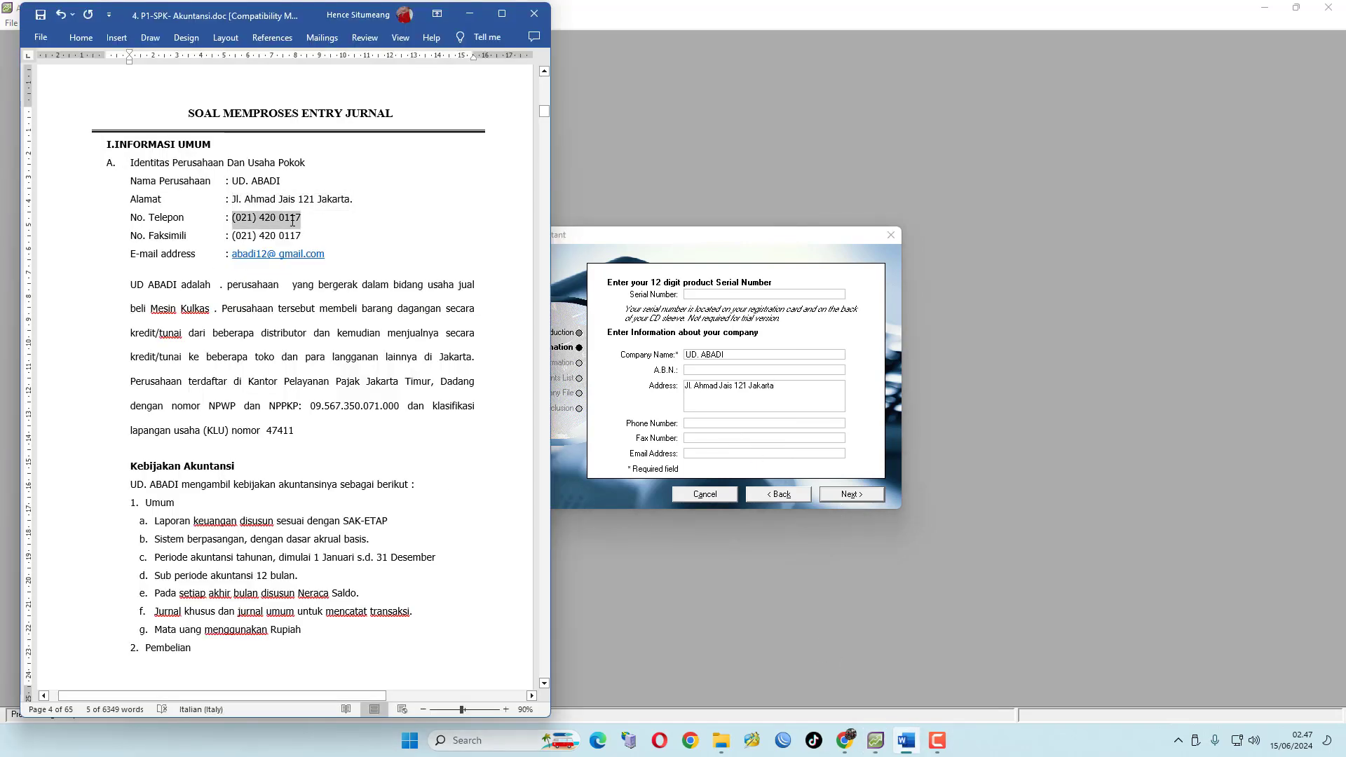
right_click(295, 219)
left_click(364, 274)
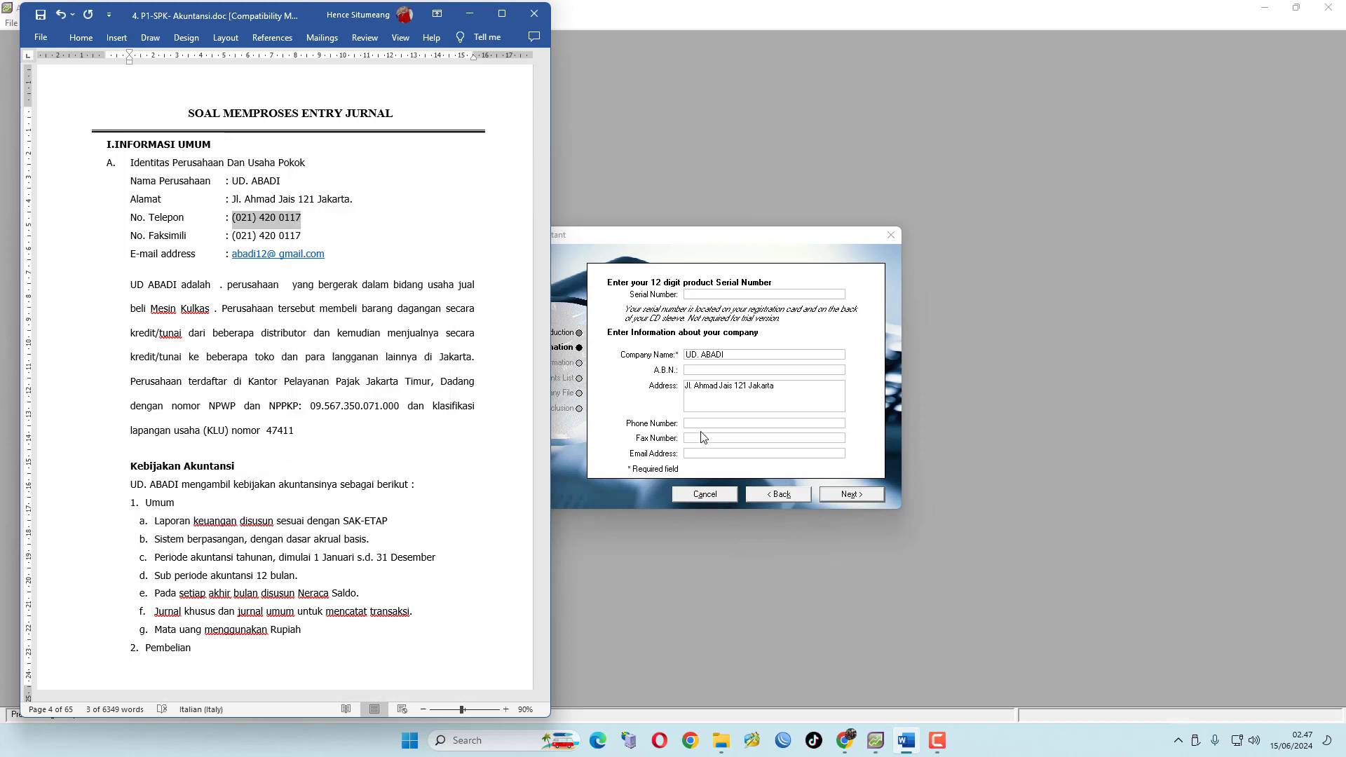
left_click(701, 423)
right_click(698, 425)
left_click(737, 486)
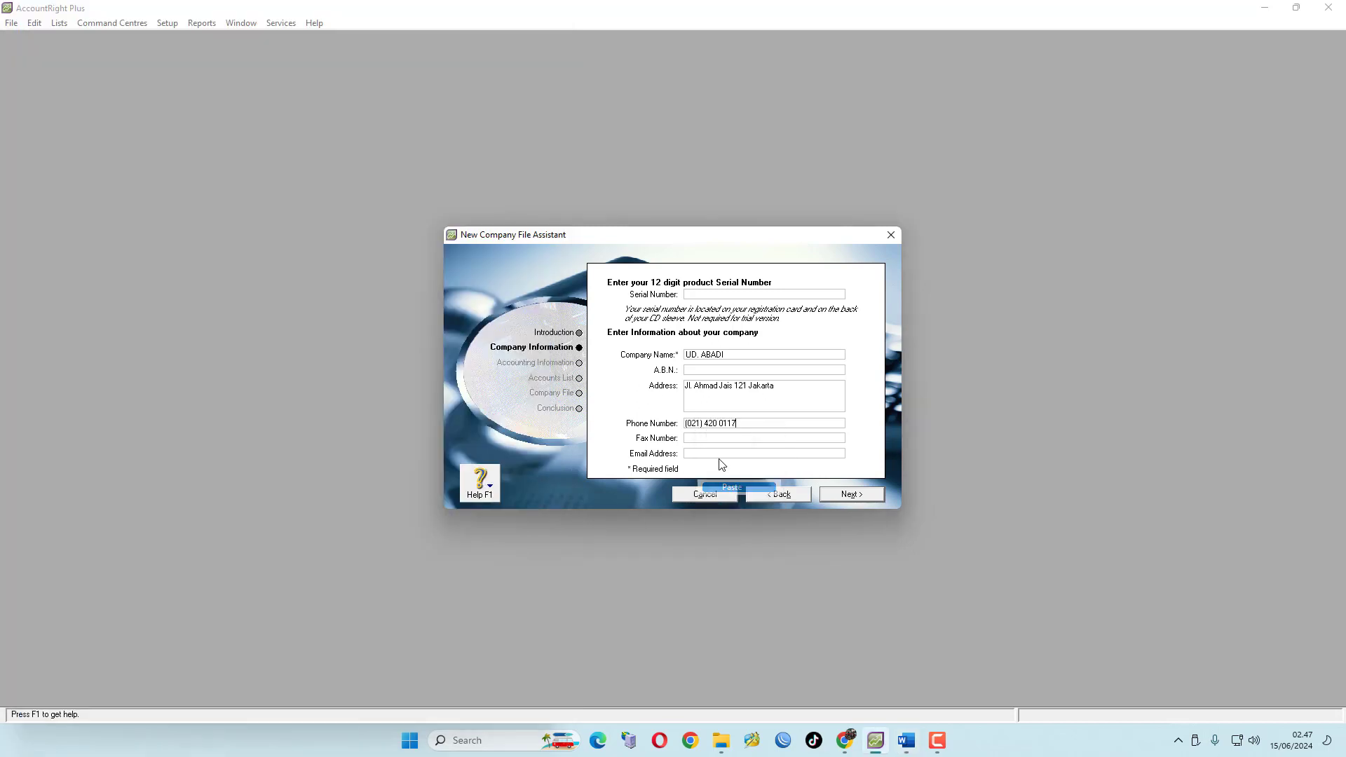
Paste the copied telephone number into the Fax Number field
left_click(700, 439)
right_click(702, 441)
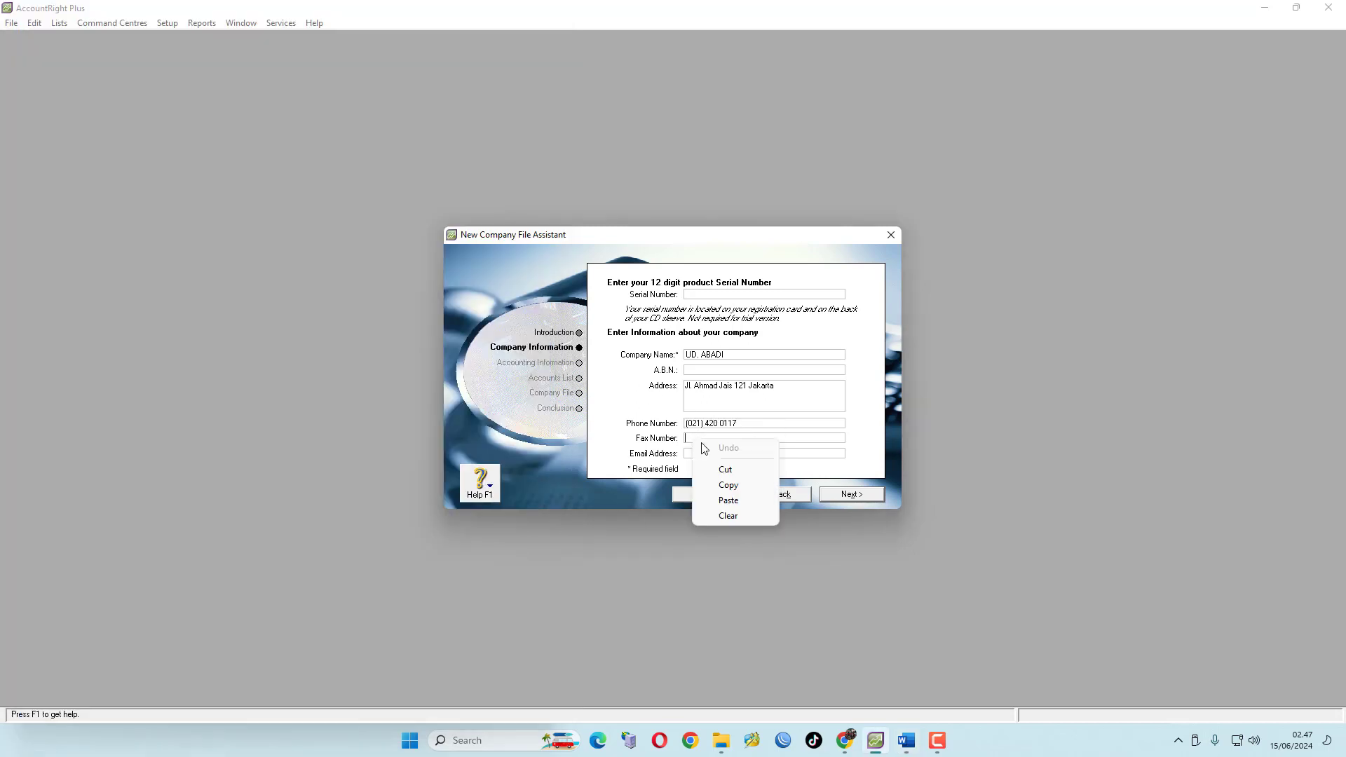
left_click(727, 501)
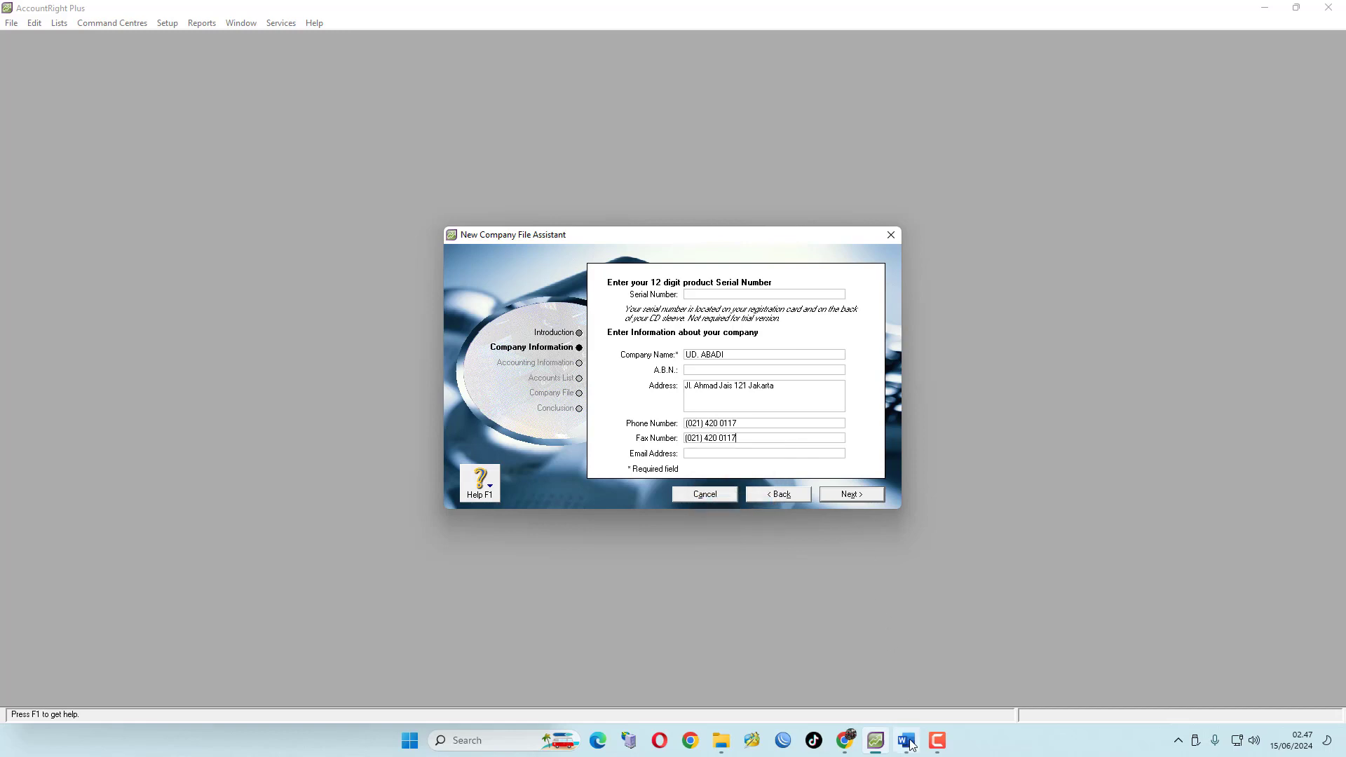
Copy the company's e-mail address from the exam document, paste it into the Email Address field, and continue
left_click(906, 740)
left_click_drag(232, 253, 326, 257)
right_click(323, 257)
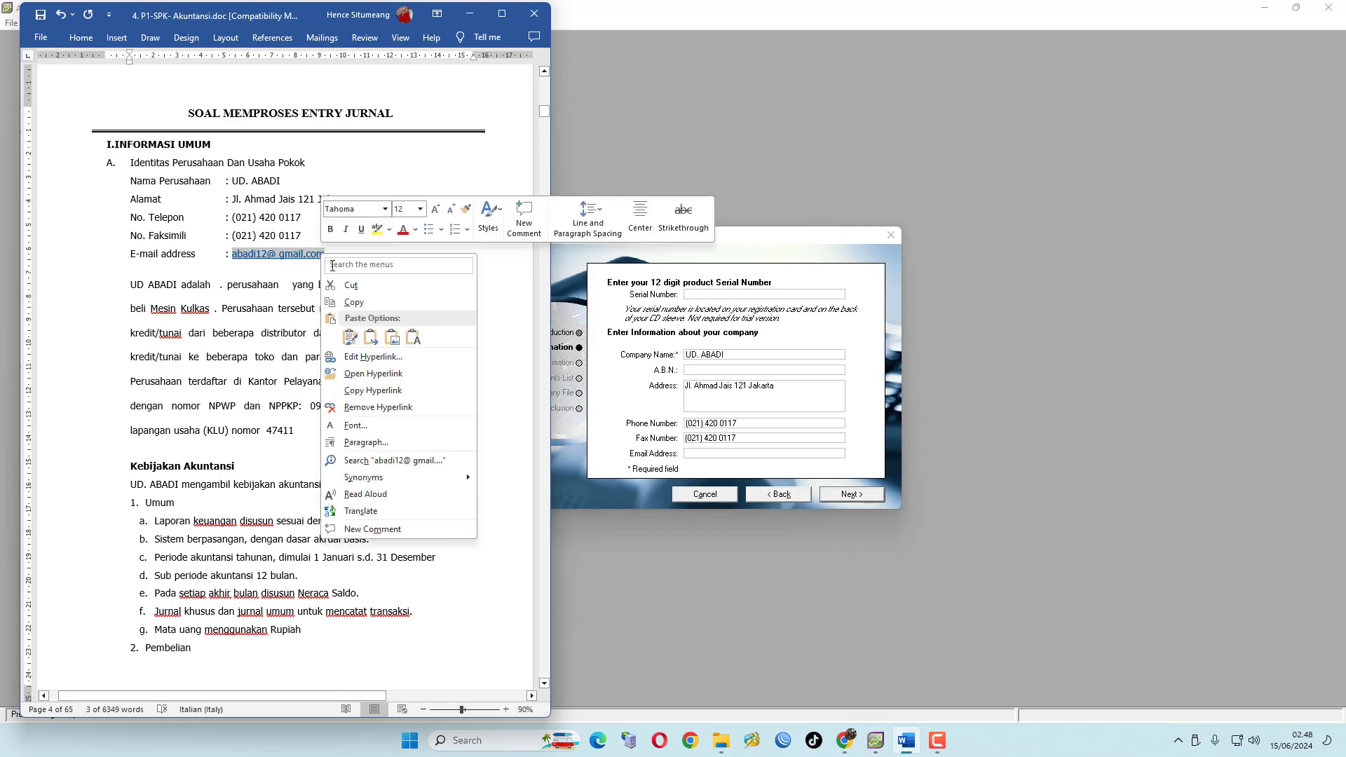
left_click(368, 299)
left_click(698, 454)
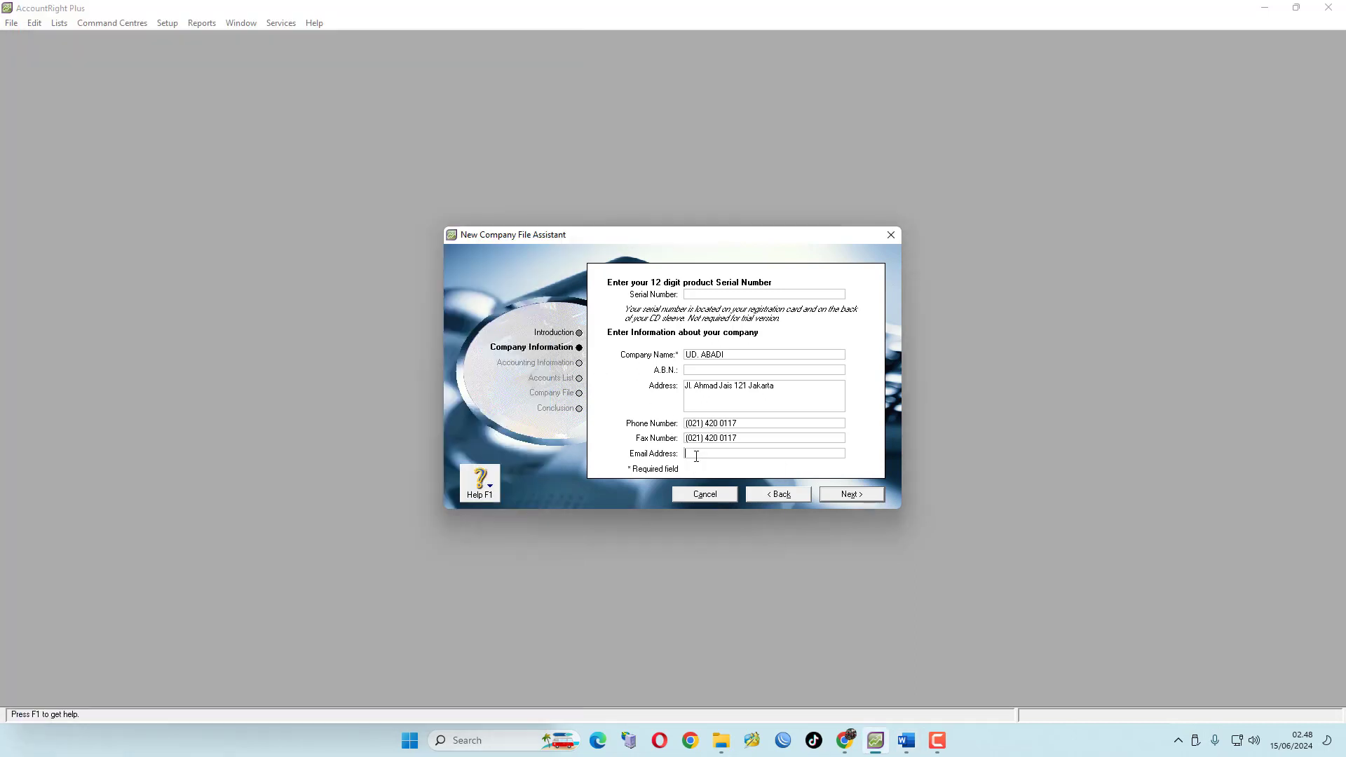
right_click(697, 456)
left_click(731, 518)
left_click(862, 494)
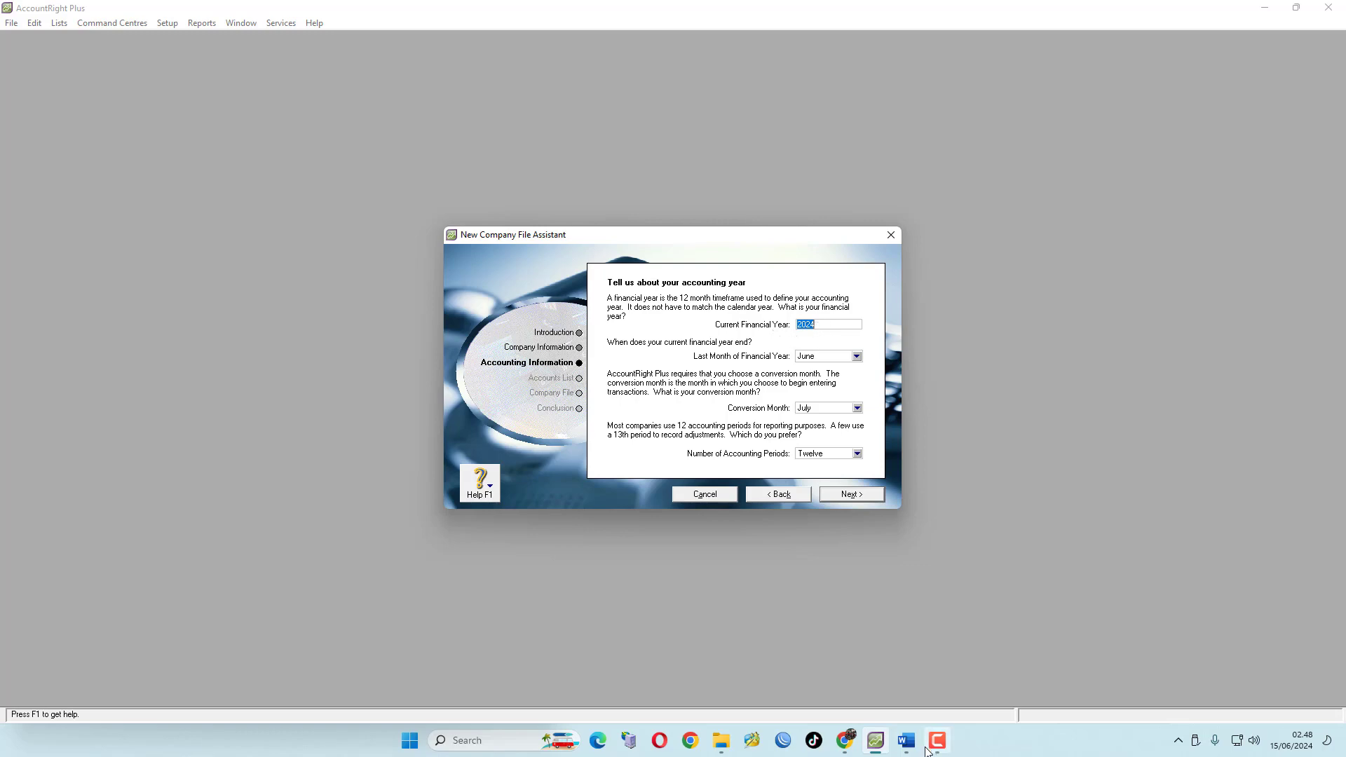
Set the current financial year to 2022 and the last month of the financial year to December
left_click(906, 740)
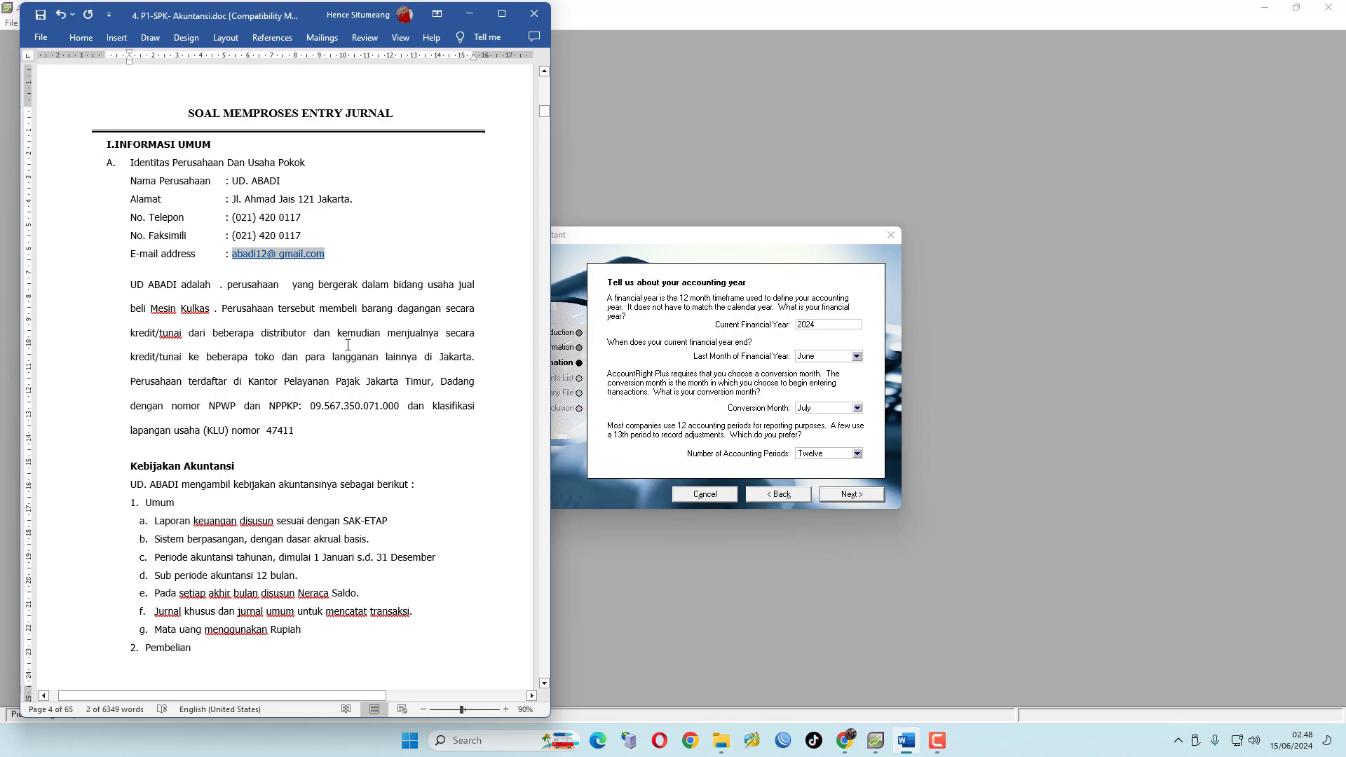
scroll(412, 319, "down", 8)
scroll(342, 375, "down", 12)
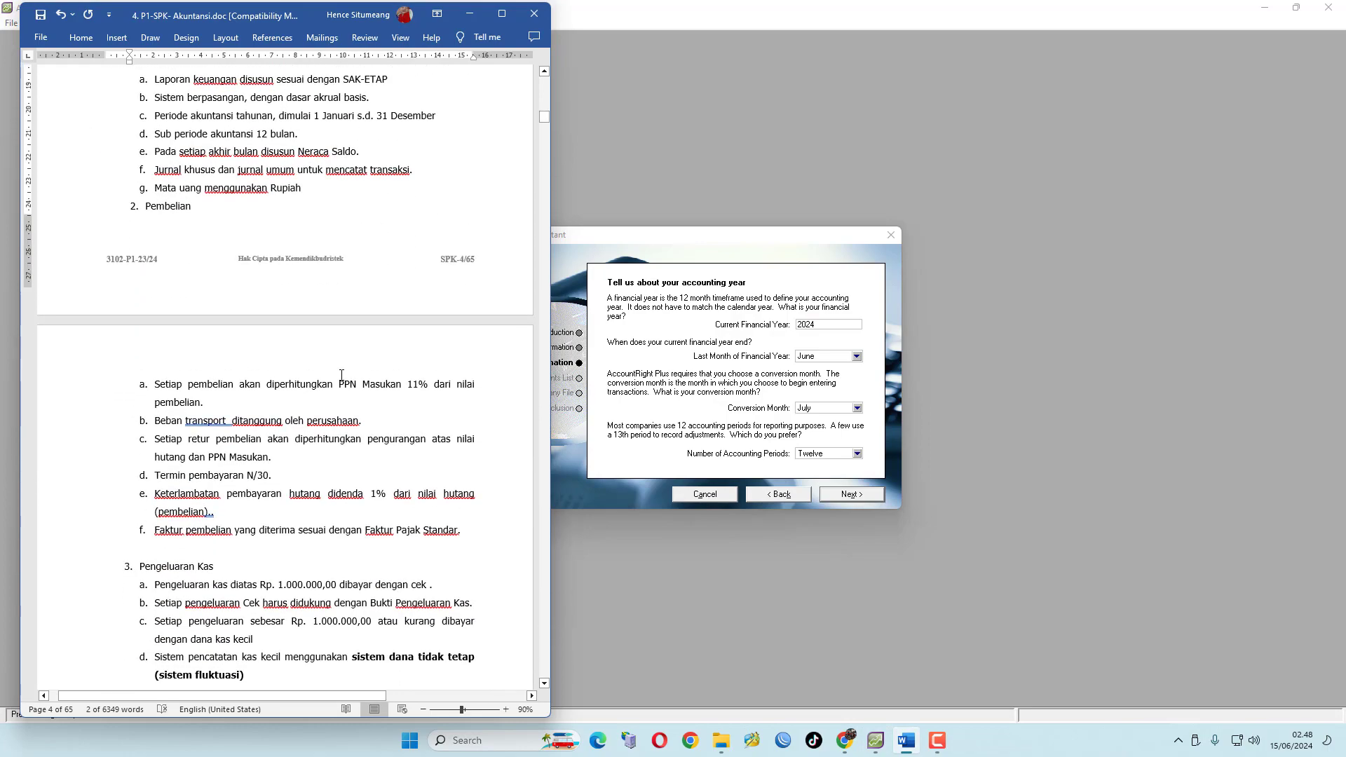
scroll(344, 387, "down", 20)
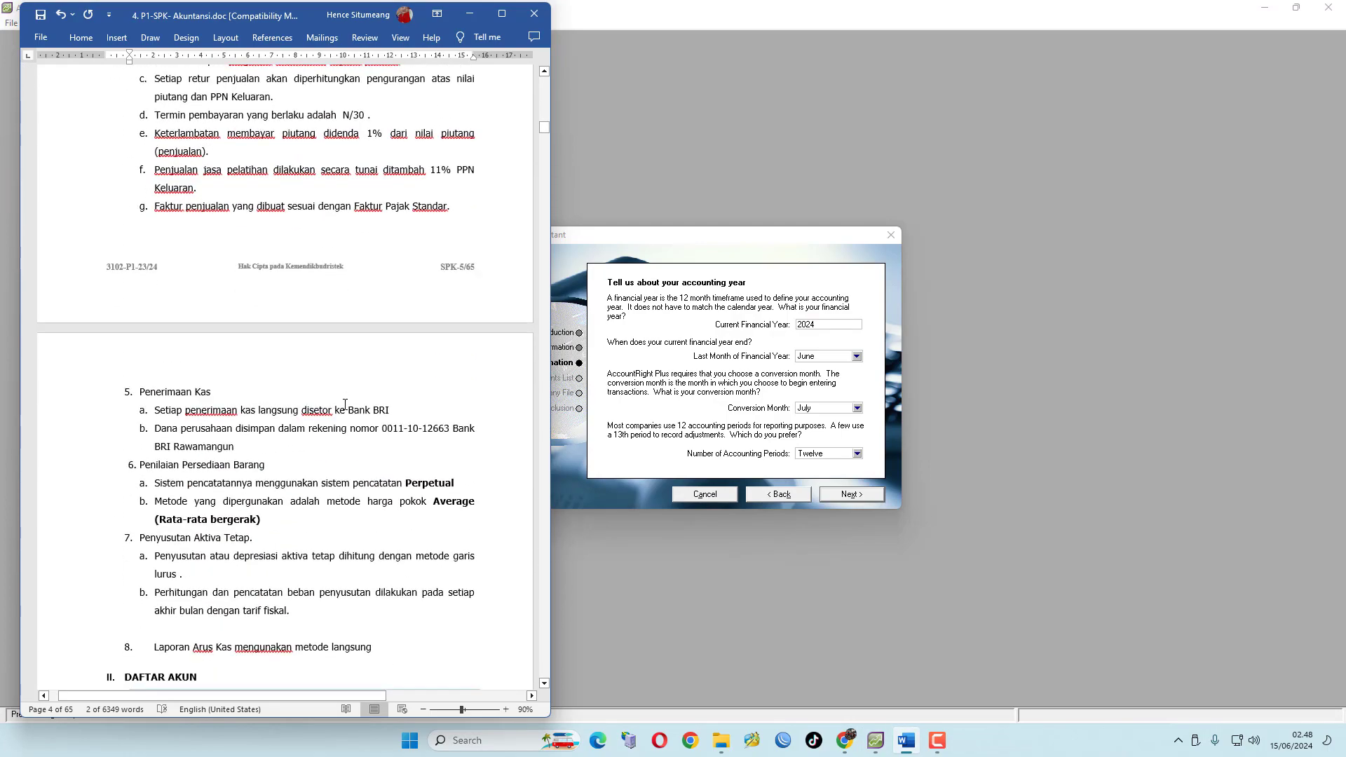
scroll(345, 419, "down", 15)
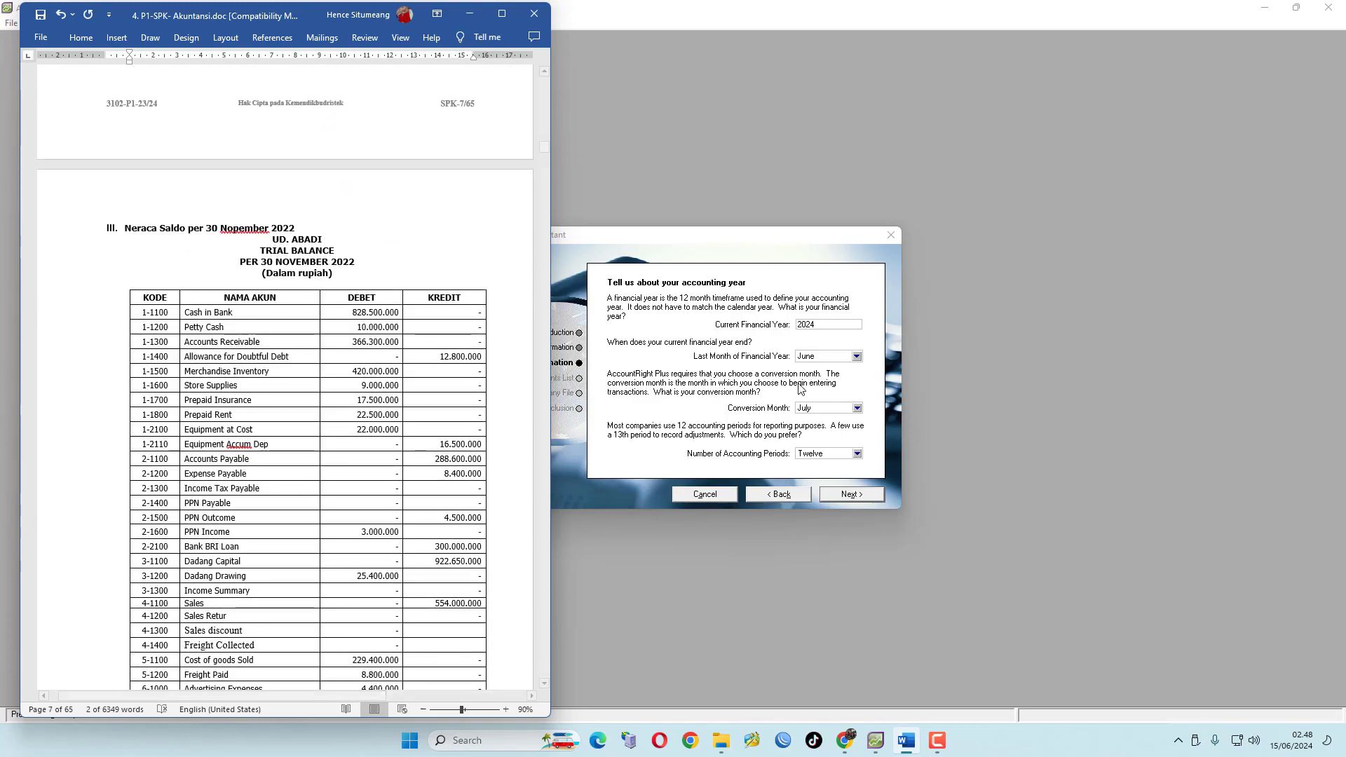
left_click(809, 325)
left_click_drag(809, 325, 817, 327)
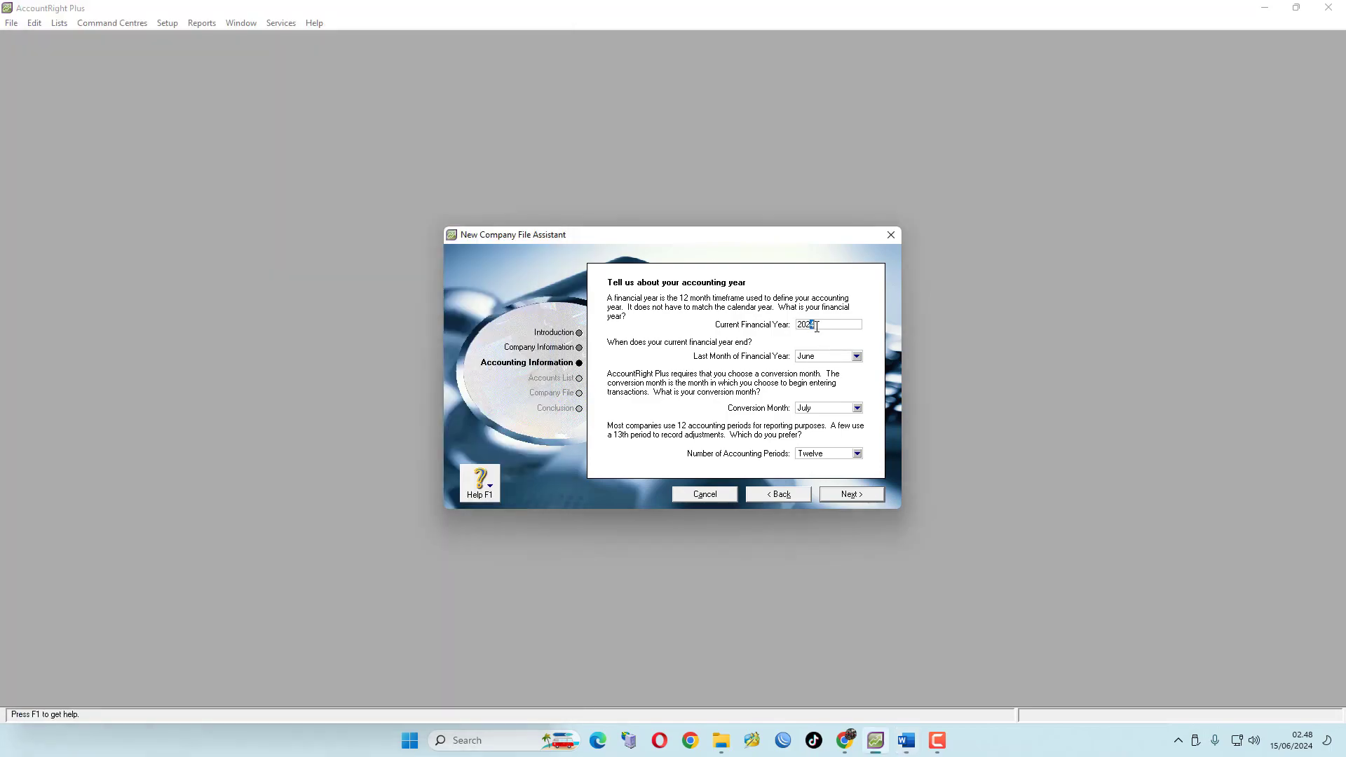
type("2")
left_click(856, 356)
left_click(824, 469)
Set the conversion month to December and confirm the accounting information
left_click(906, 740)
scroll(345, 401, "down", 10)
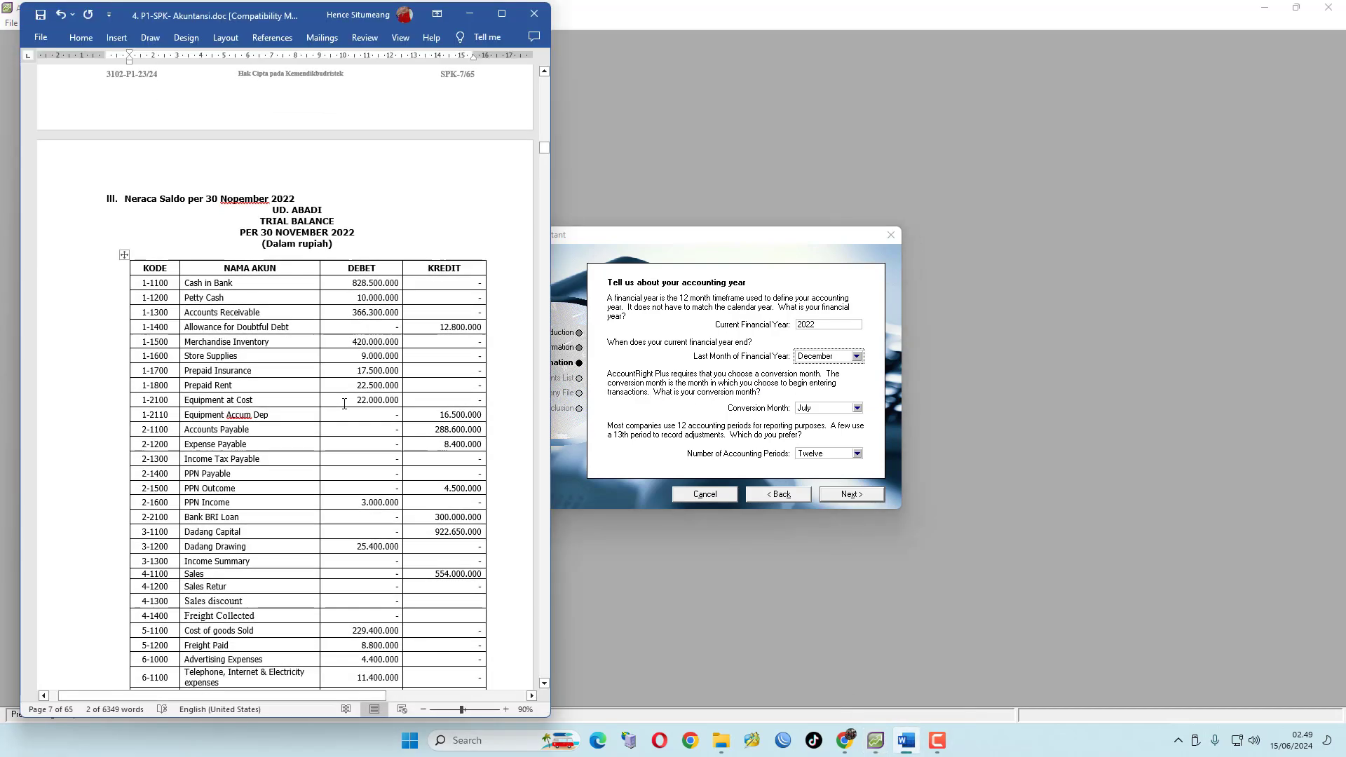
scroll(346, 403, "down", 15)
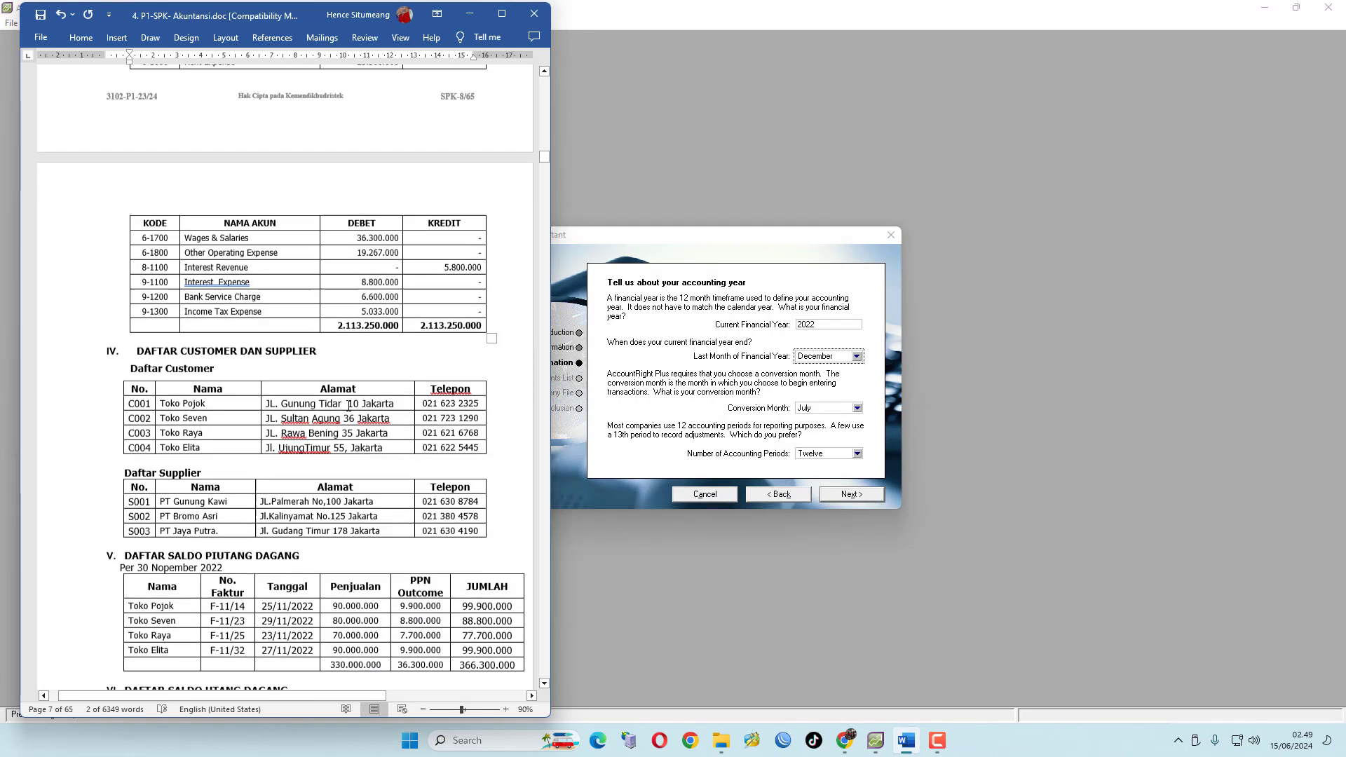
scroll(344, 421, "down", 7)
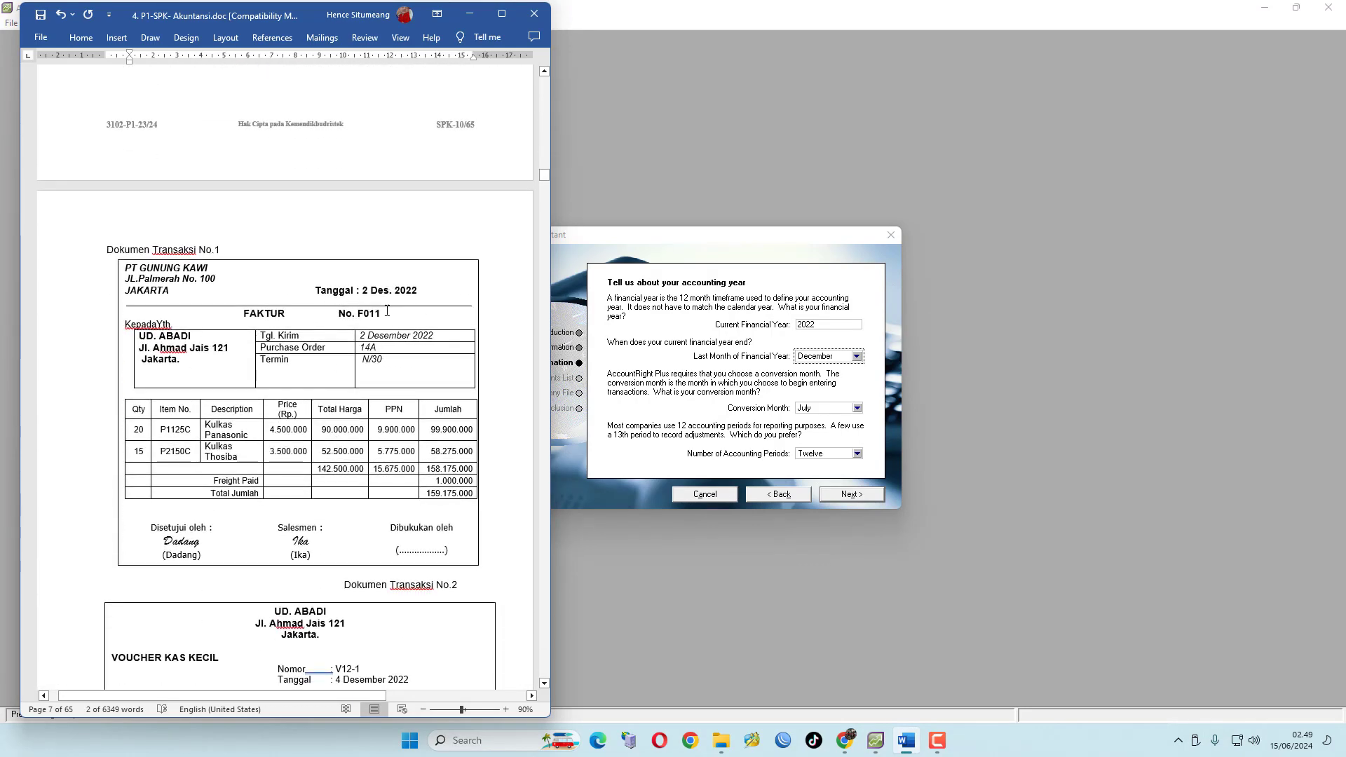
left_click(858, 410)
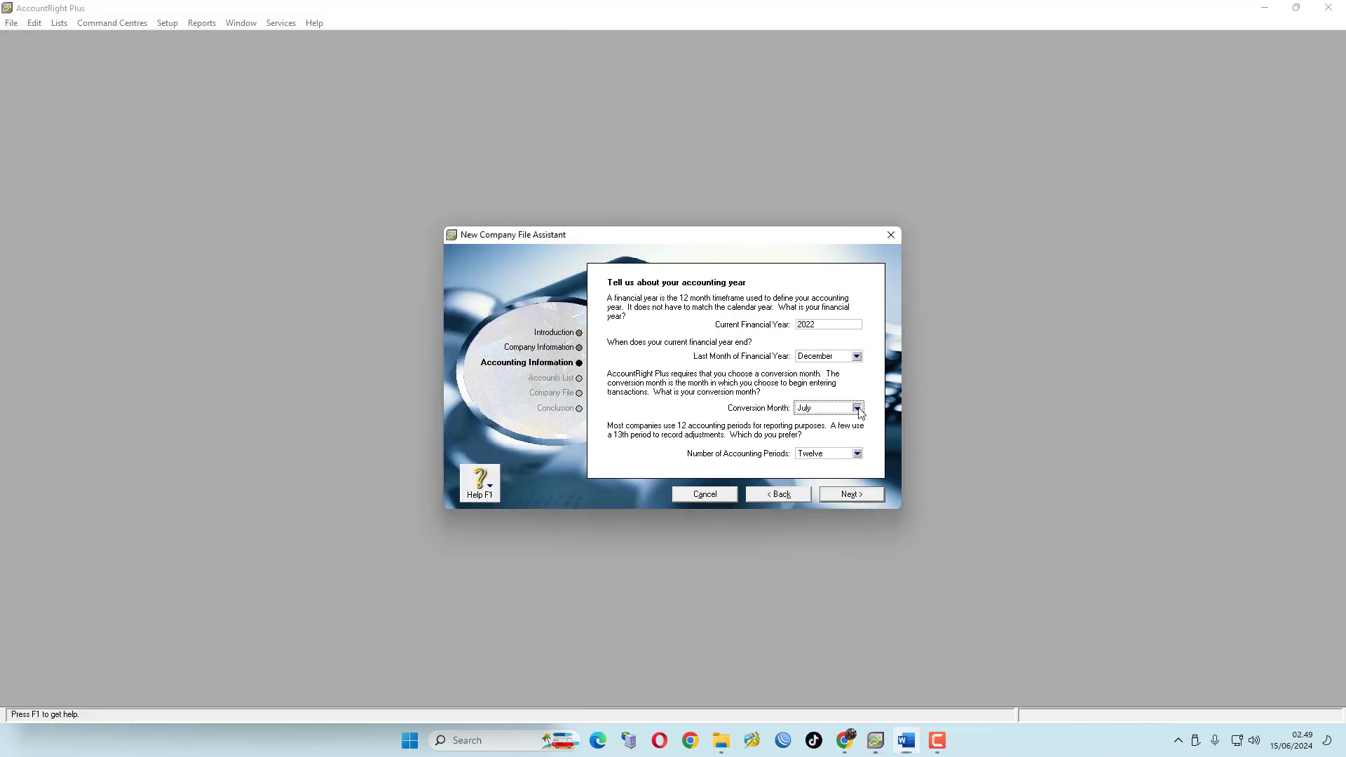
left_click(858, 408)
left_click(830, 522)
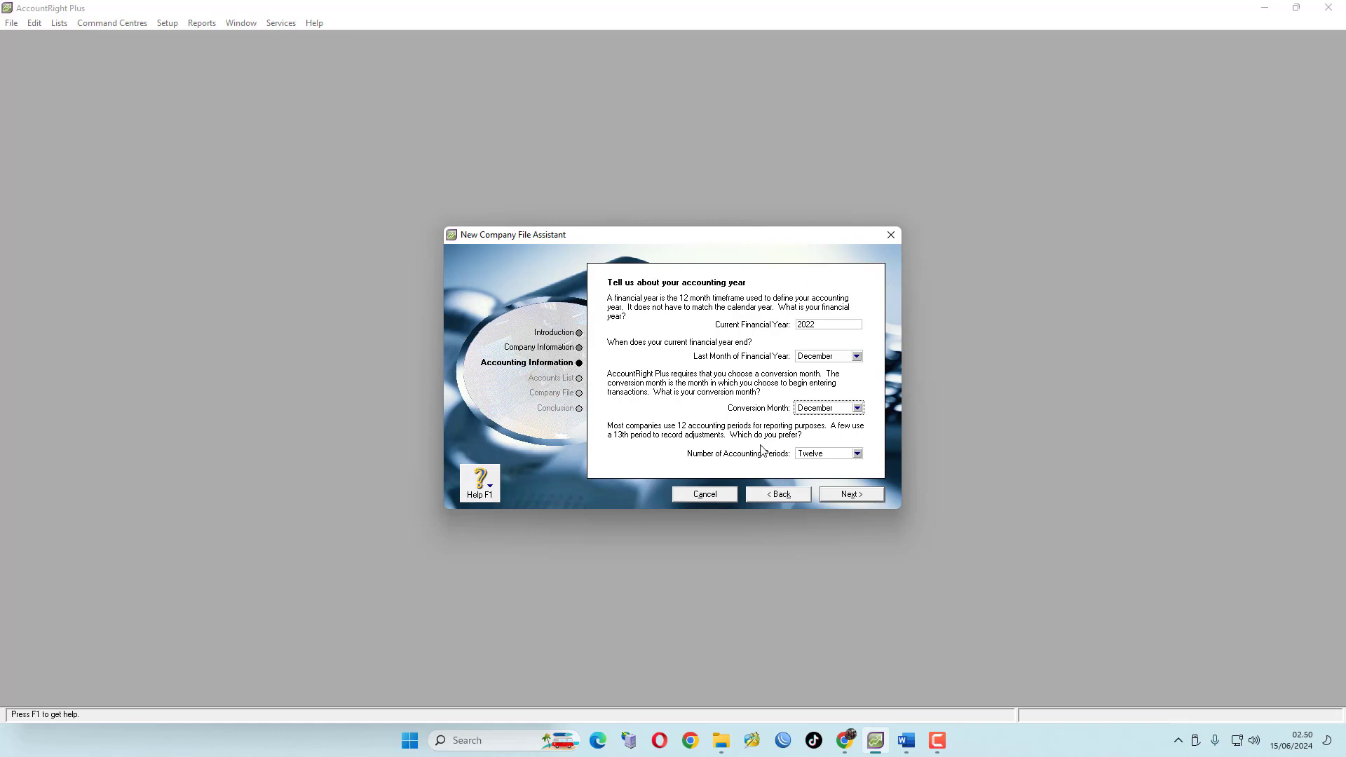
left_click(864, 496)
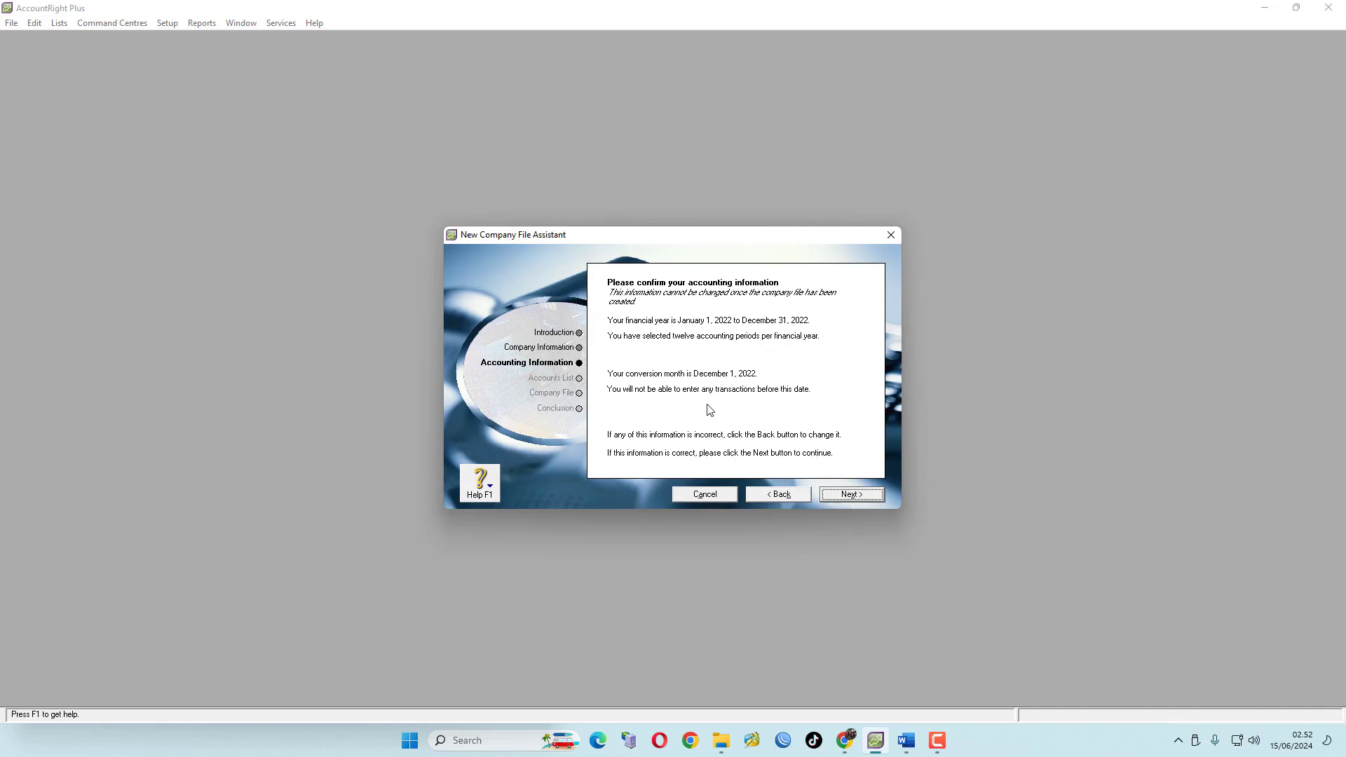
left_click(851, 494)
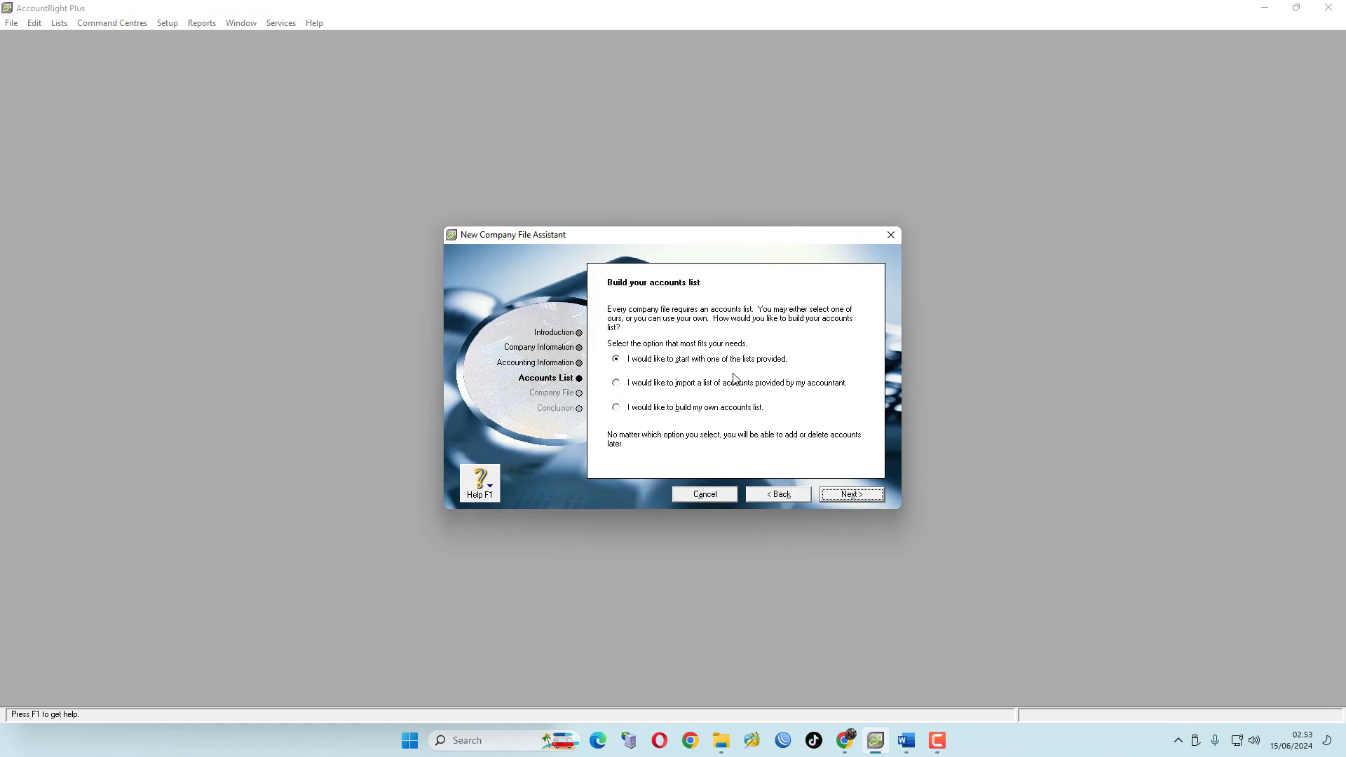
Choose to build your own accounts list and continue
left_click(616, 410)
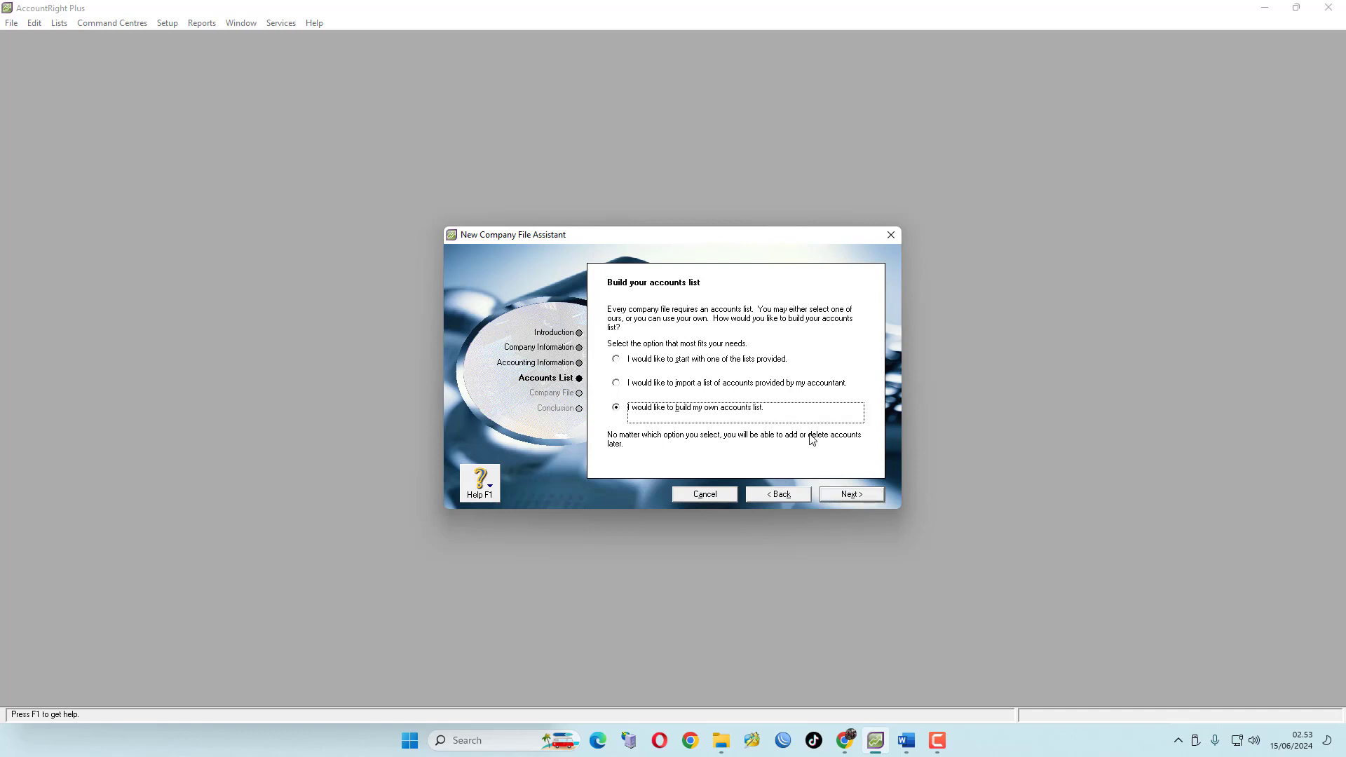
left_click(854, 497)
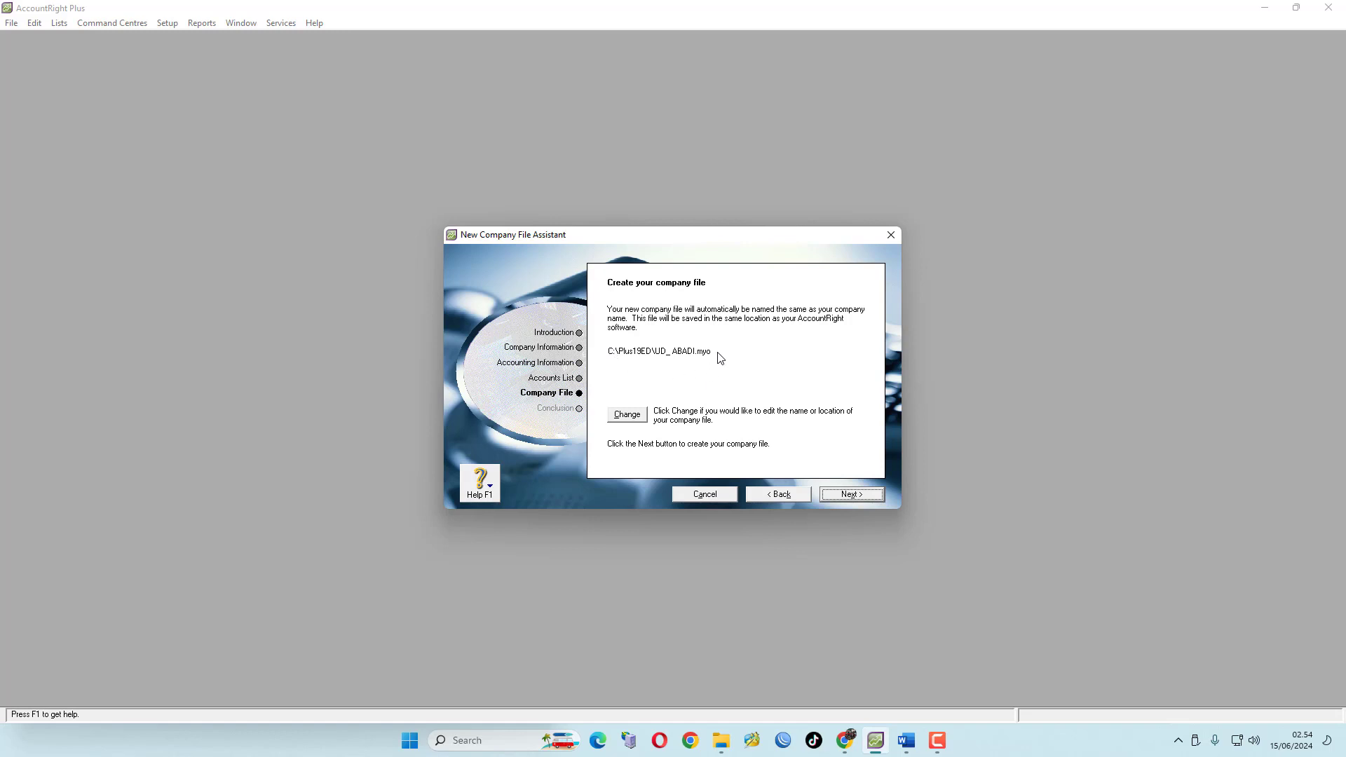
left_click(628, 415)
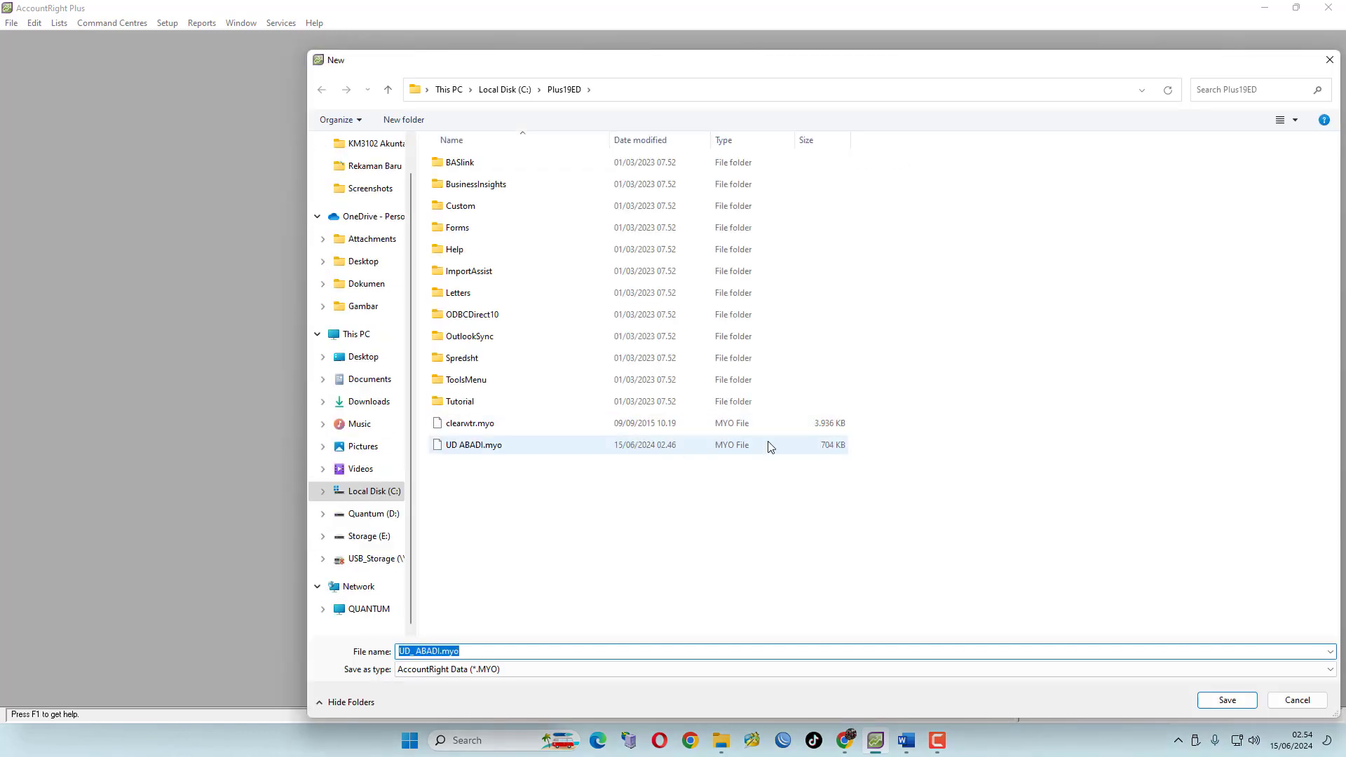
left_click(377, 522)
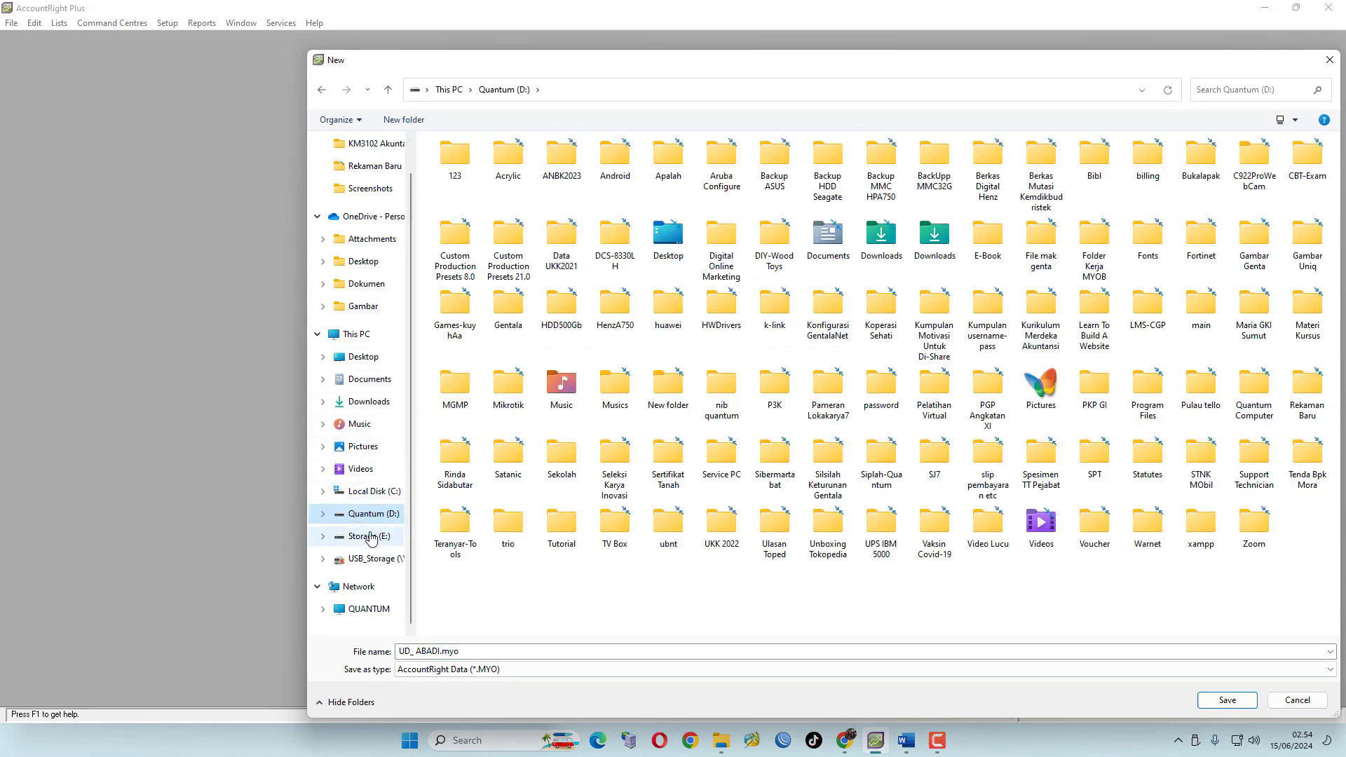
left_click(372, 492)
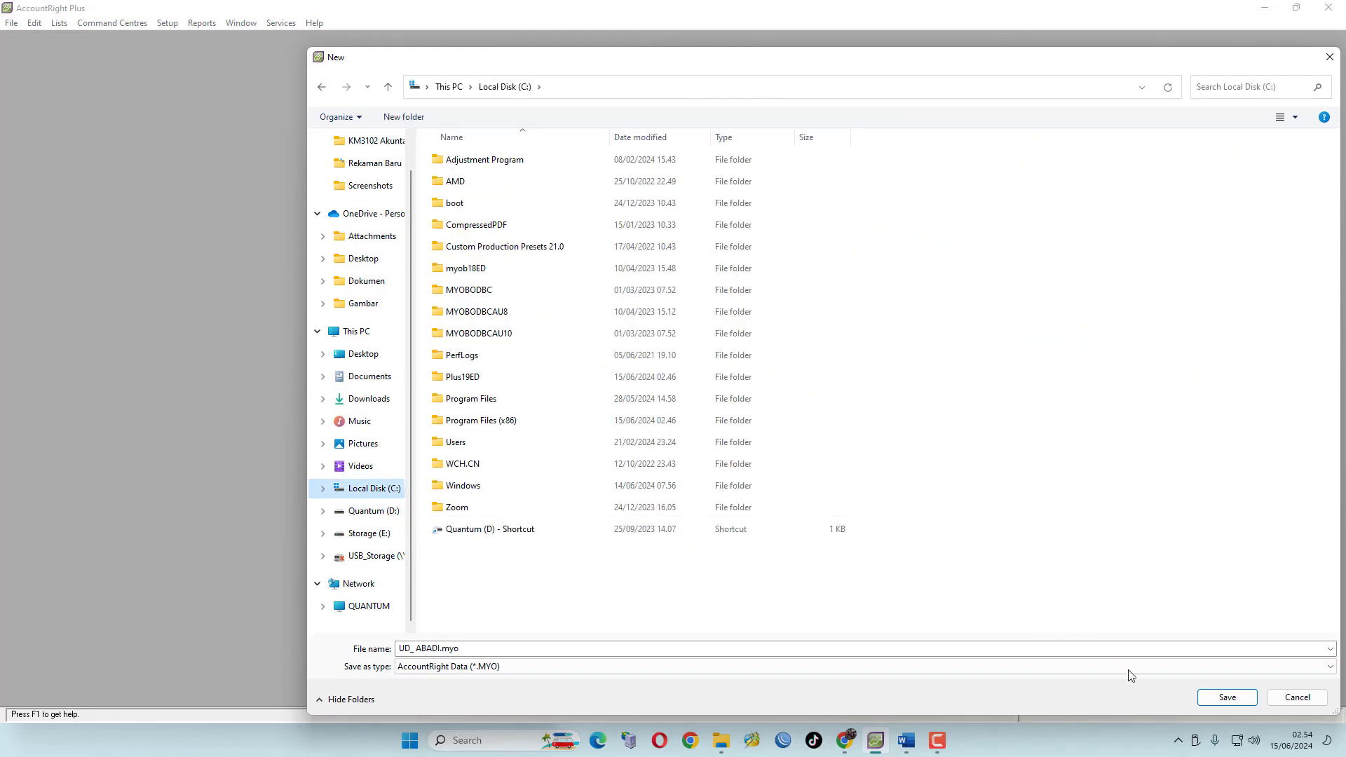
left_click(1297, 698)
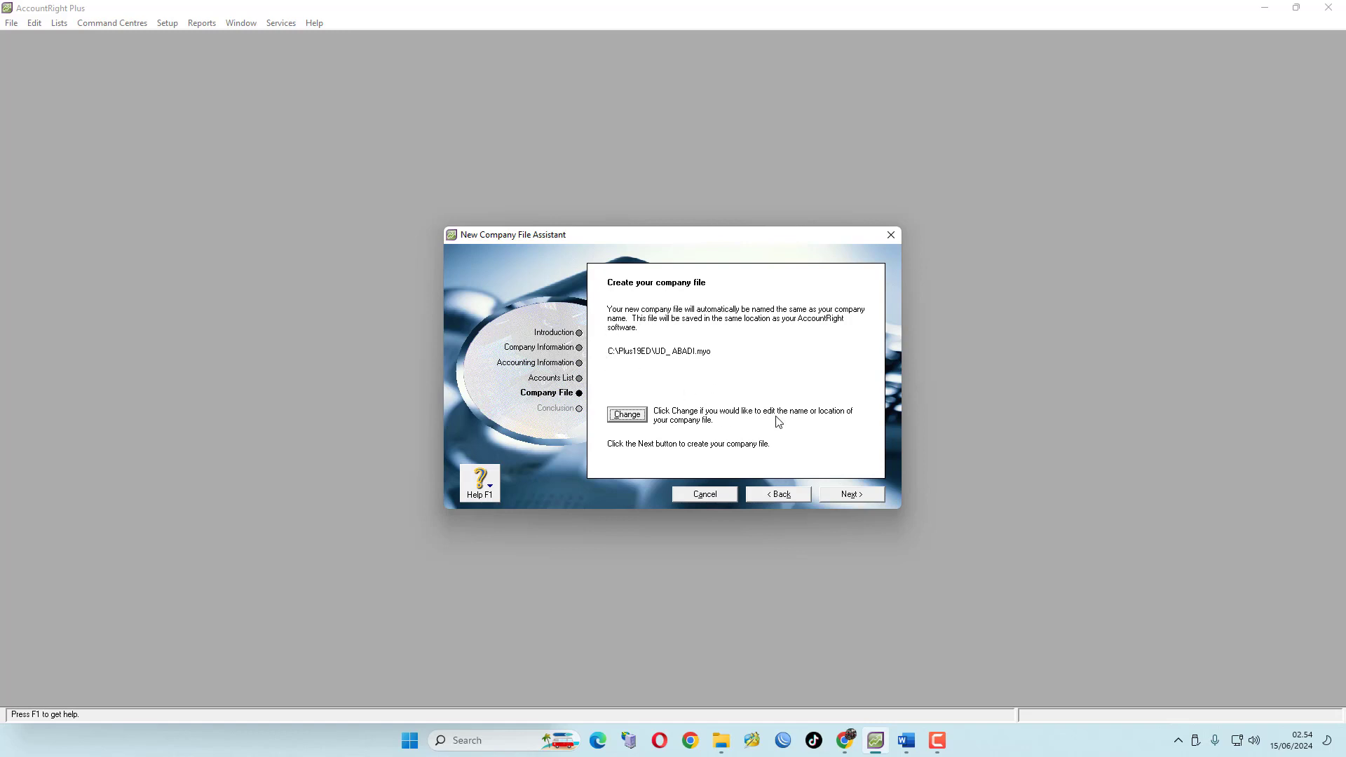
Create the company file at the default location and open the Command Centre
left_click(852, 497)
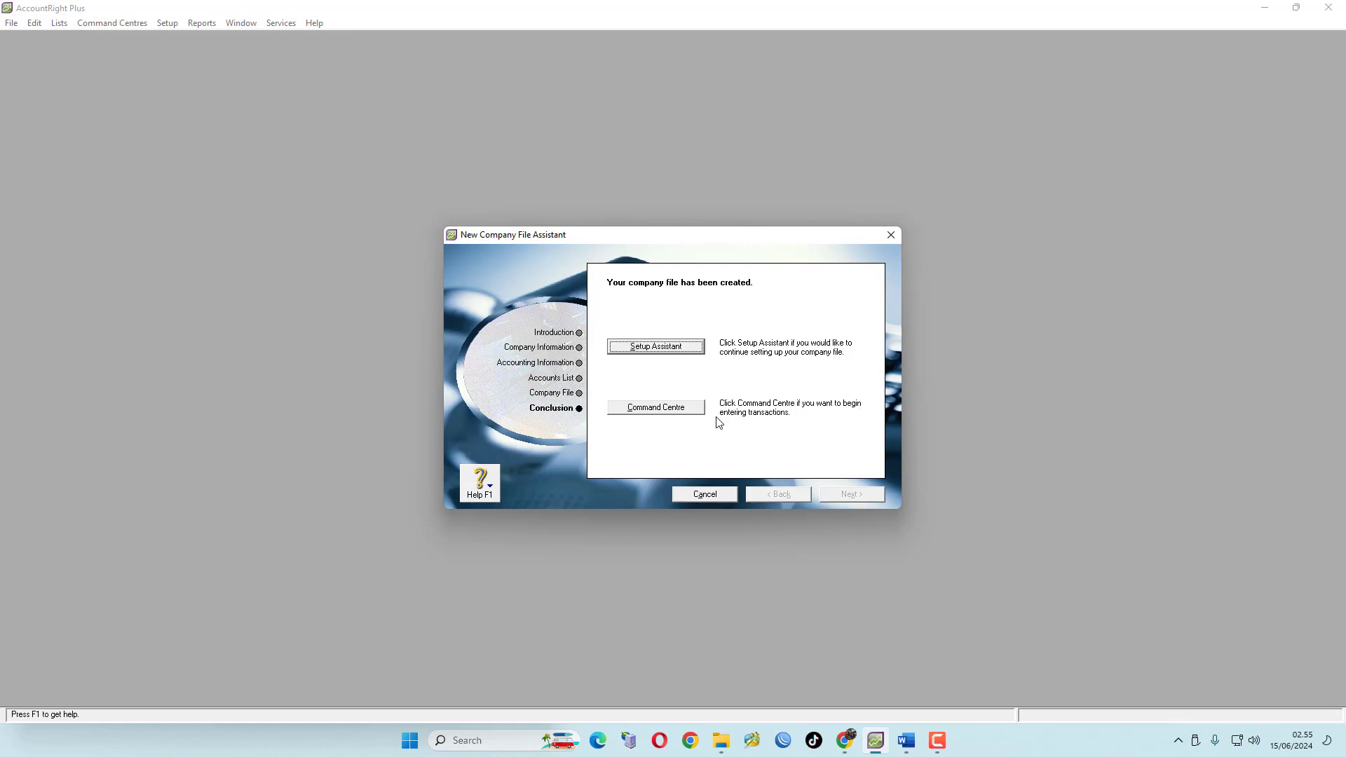
left_click(655, 408)
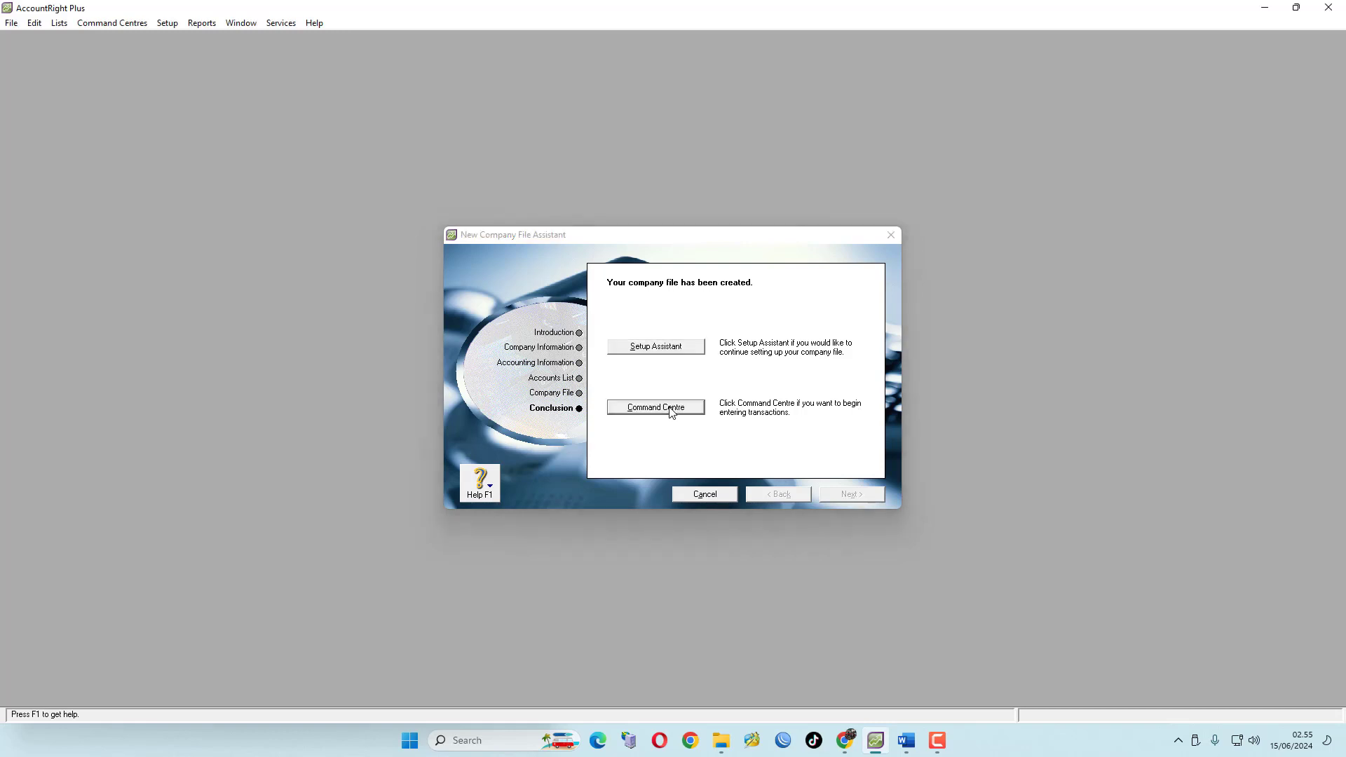
left_click(448, 66)
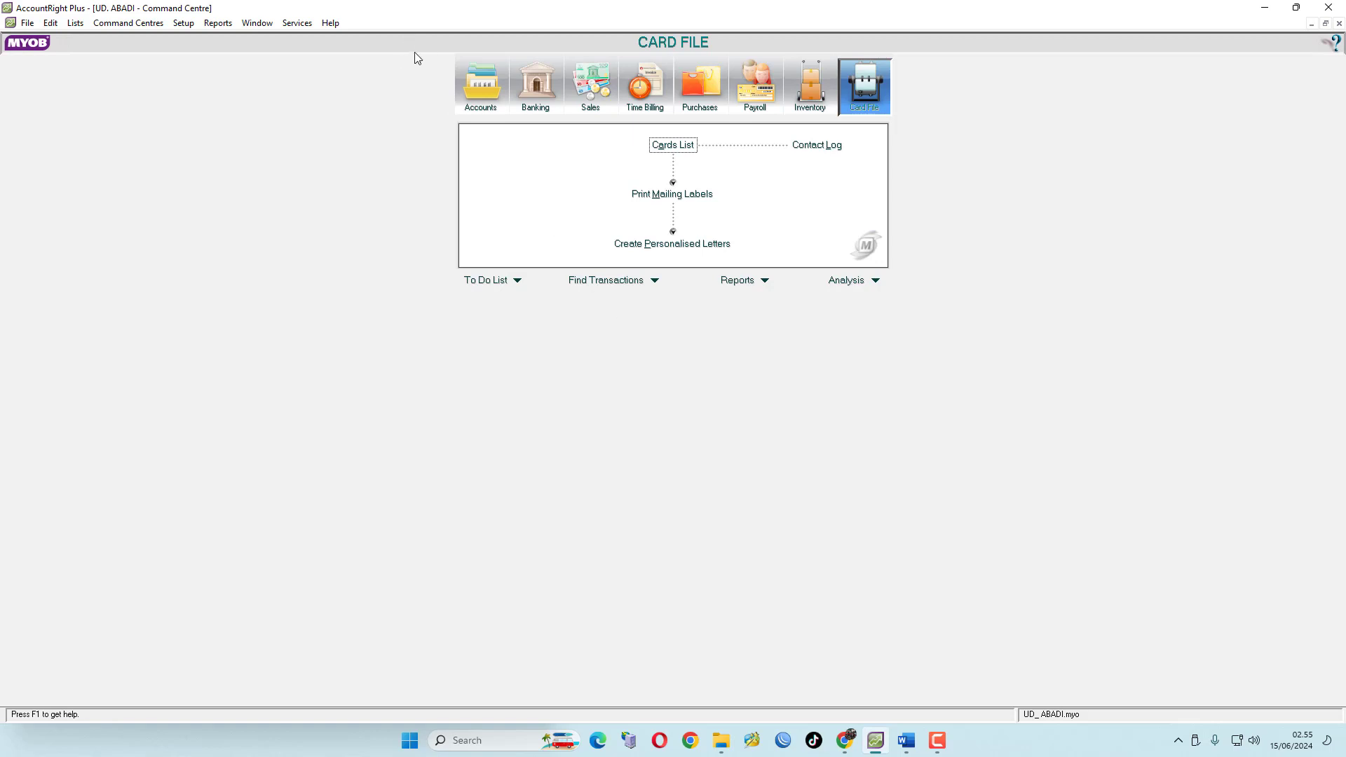
Open the Accounts List from the Accounts command centre
left_click(482, 97)
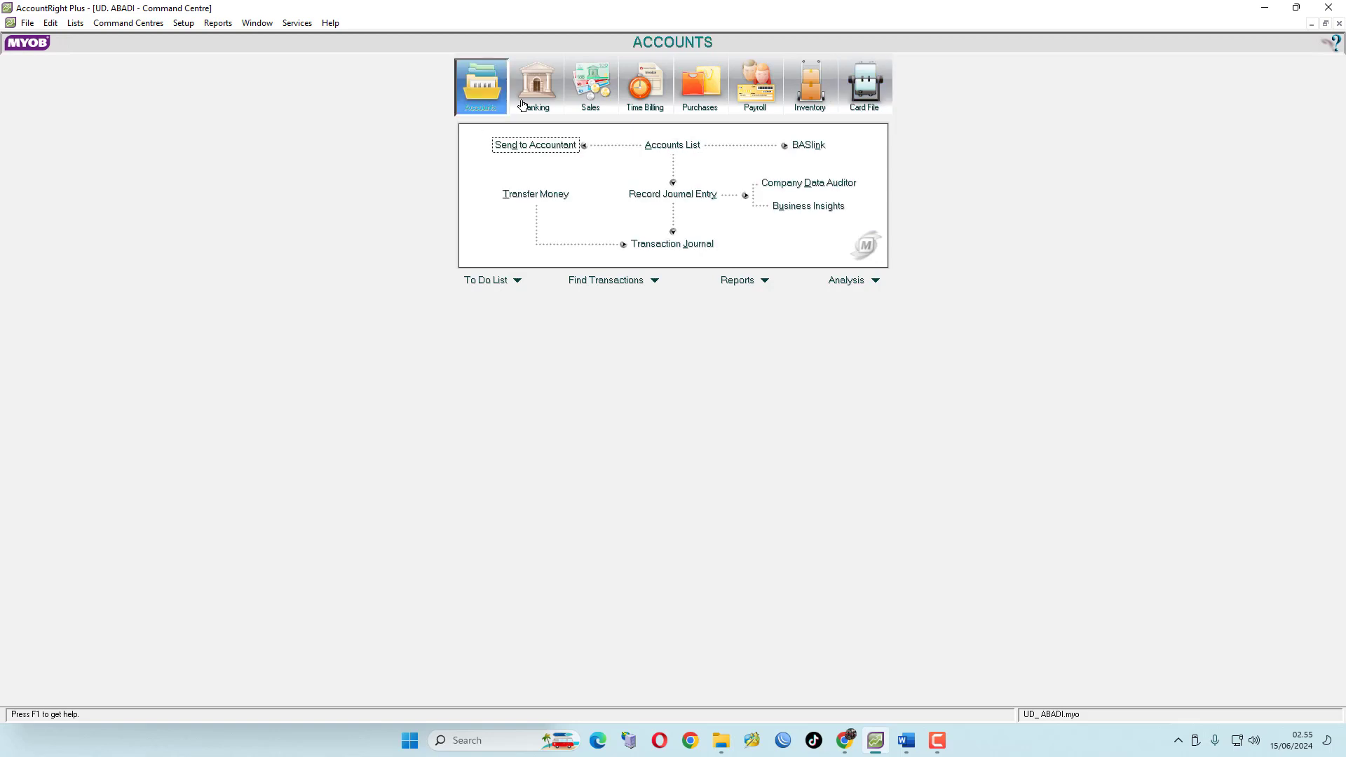
left_click(538, 86)
left_click(594, 84)
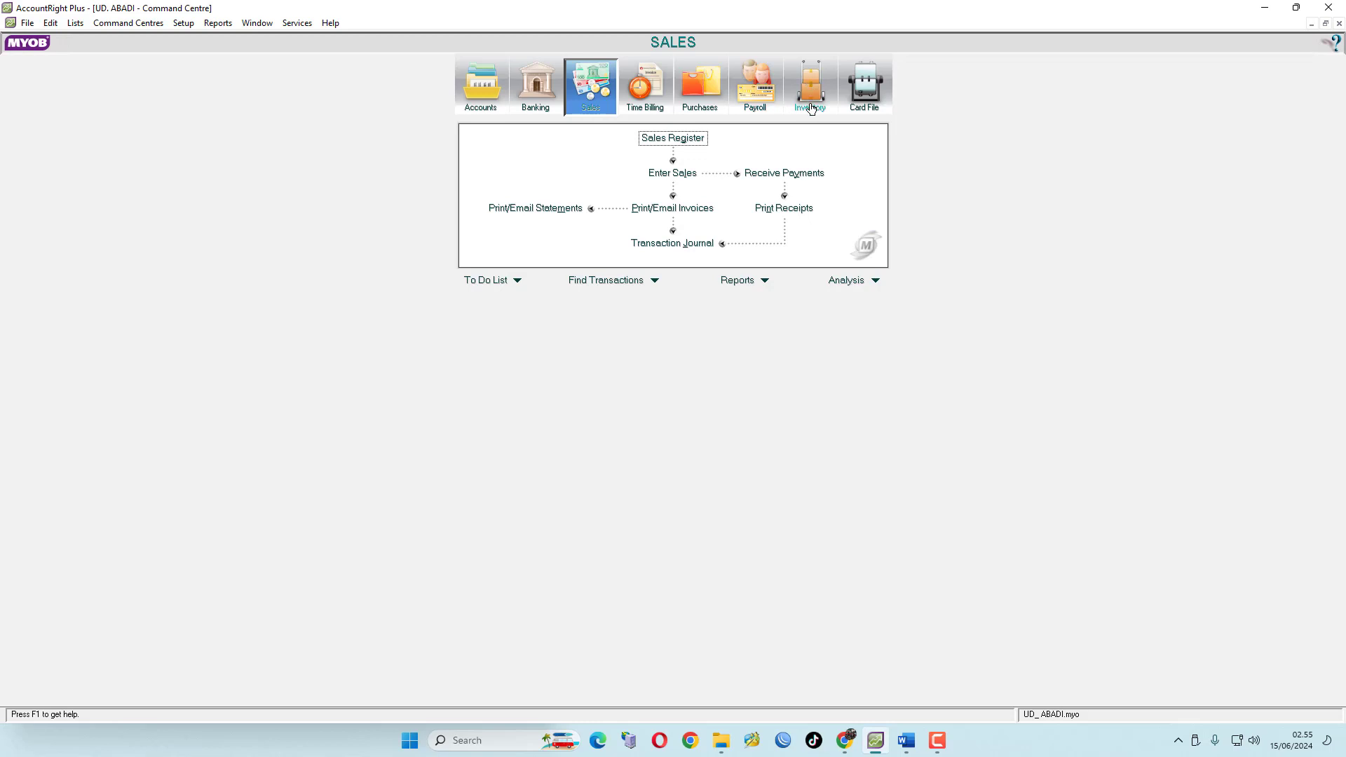
left_click(868, 90)
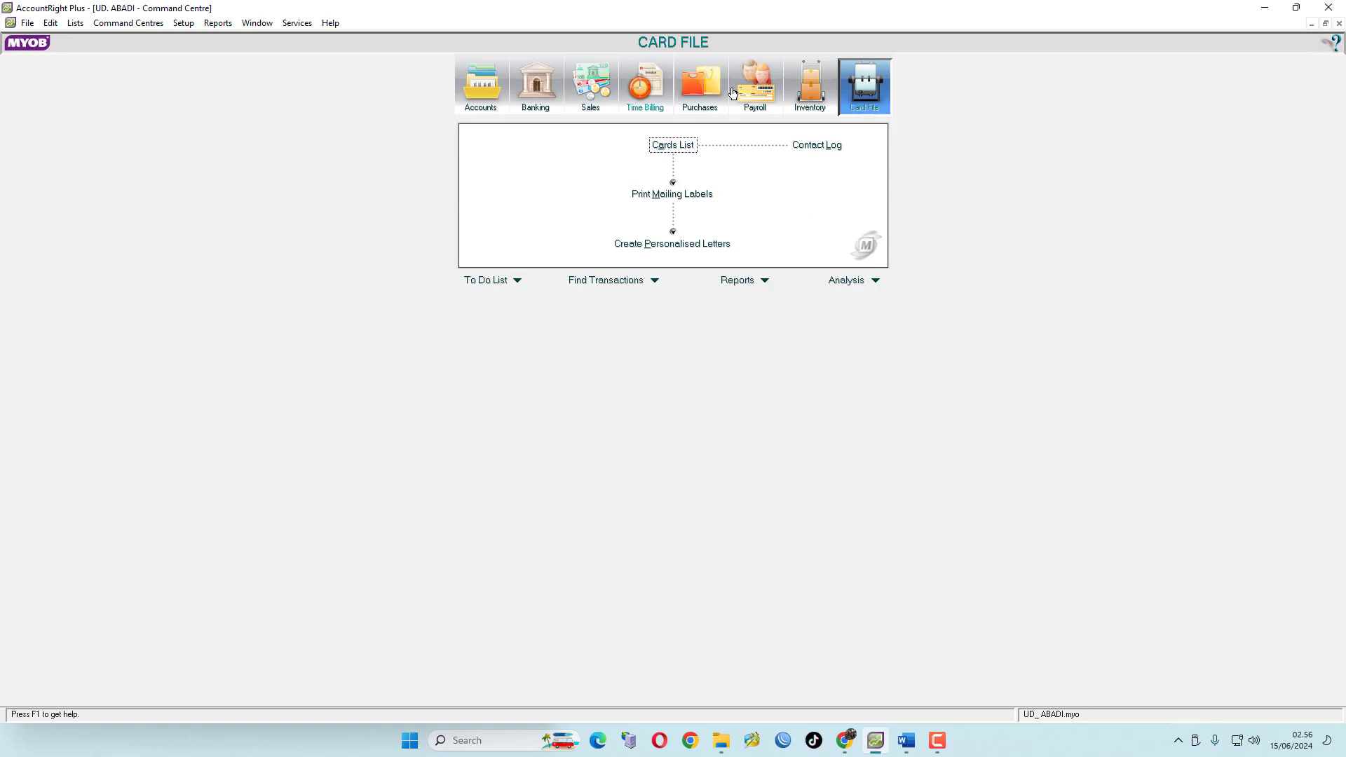
left_click(486, 85)
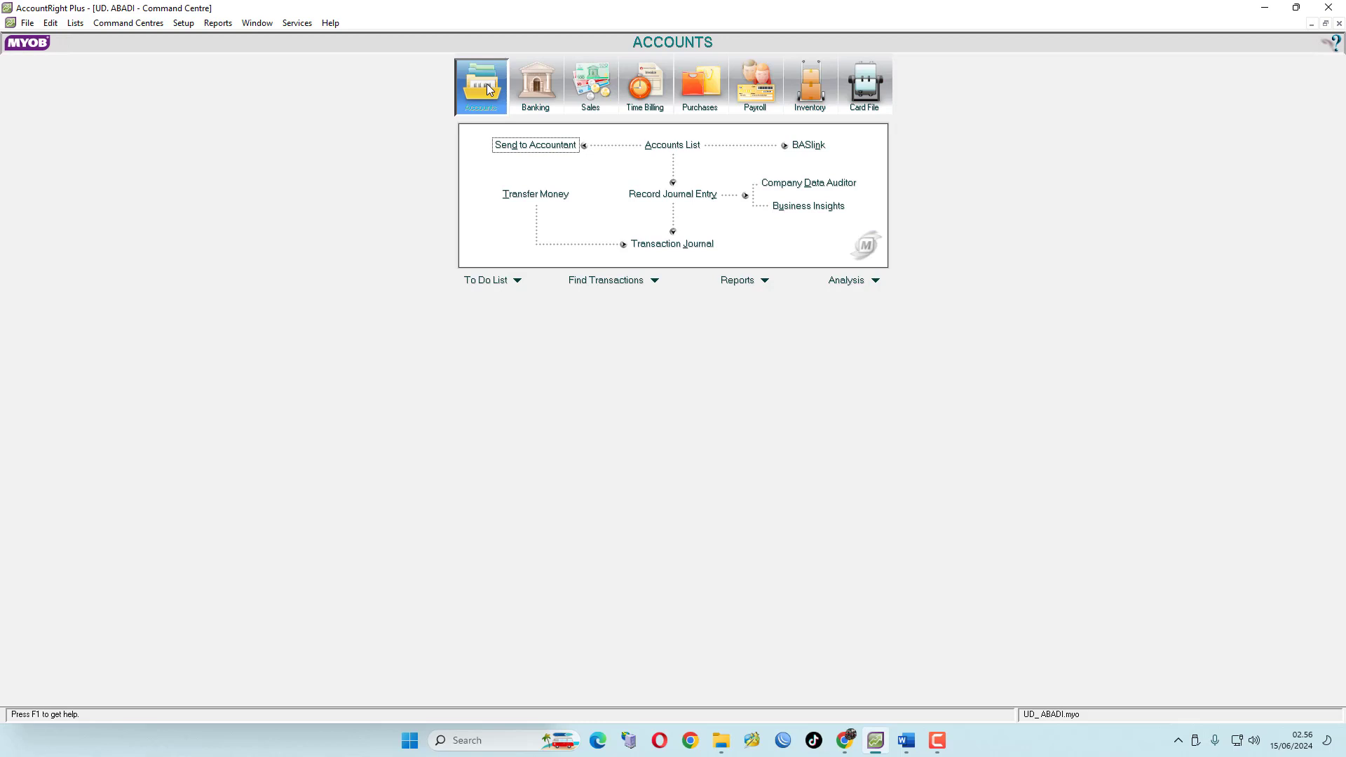
left_click(682, 151)
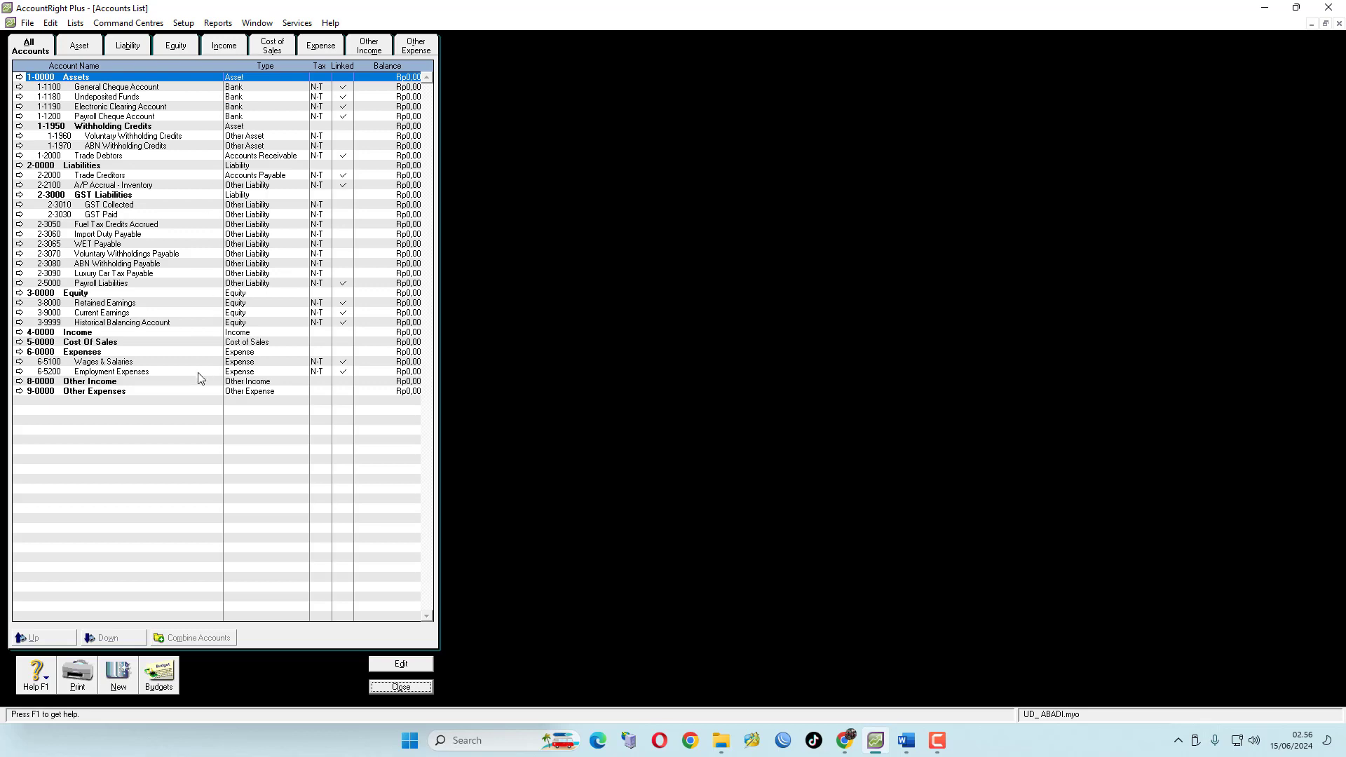
Review the default accounts under each account type tab of the Accounts List
left_click(82, 48)
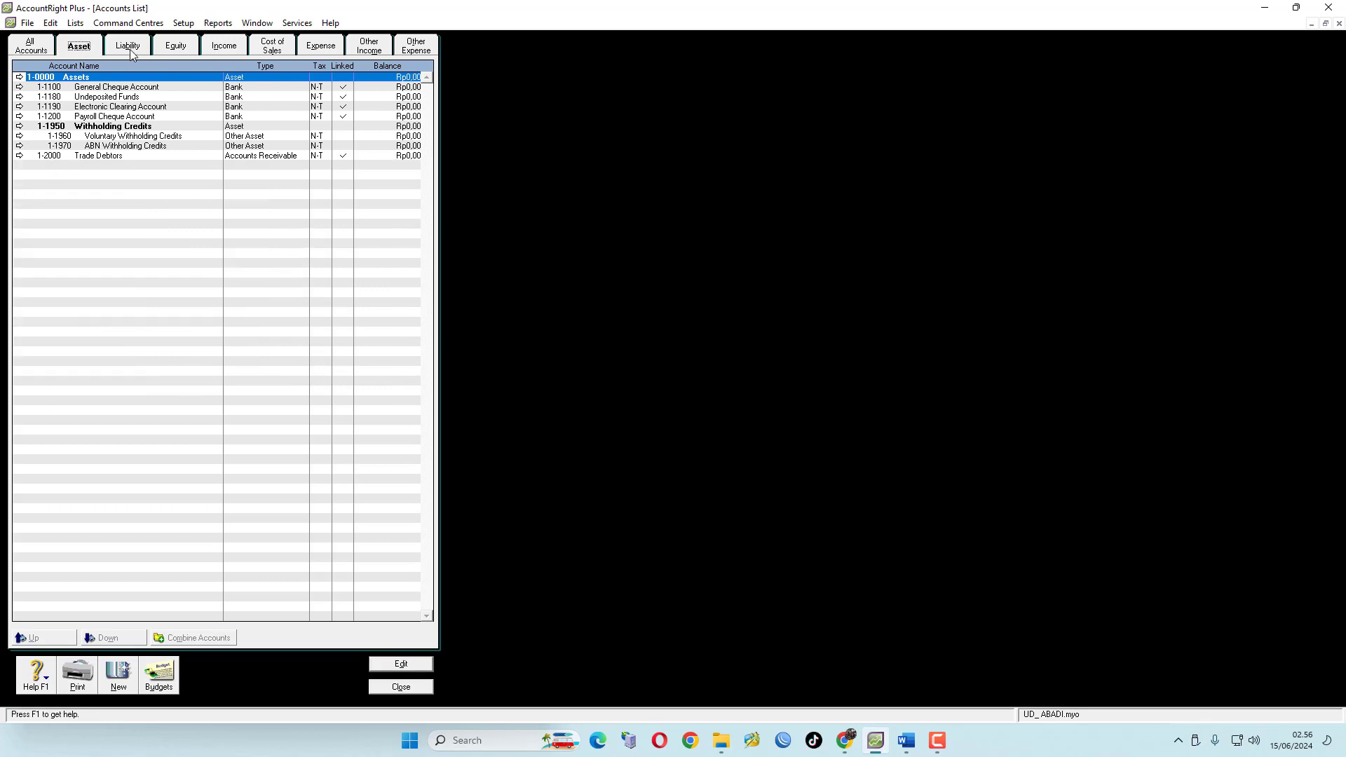
left_click(130, 48)
left_click(173, 49)
left_click(225, 47)
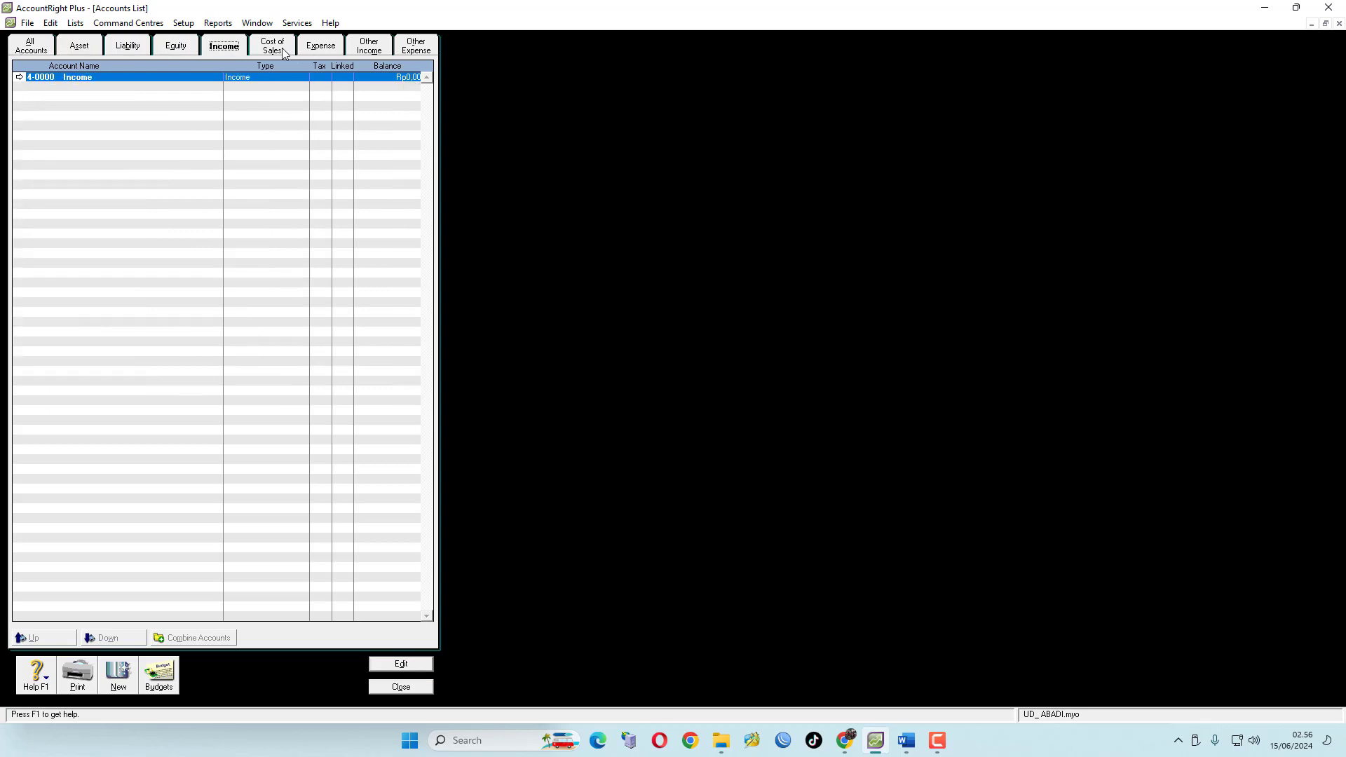
left_click(272, 49)
left_click(315, 52)
left_click(365, 49)
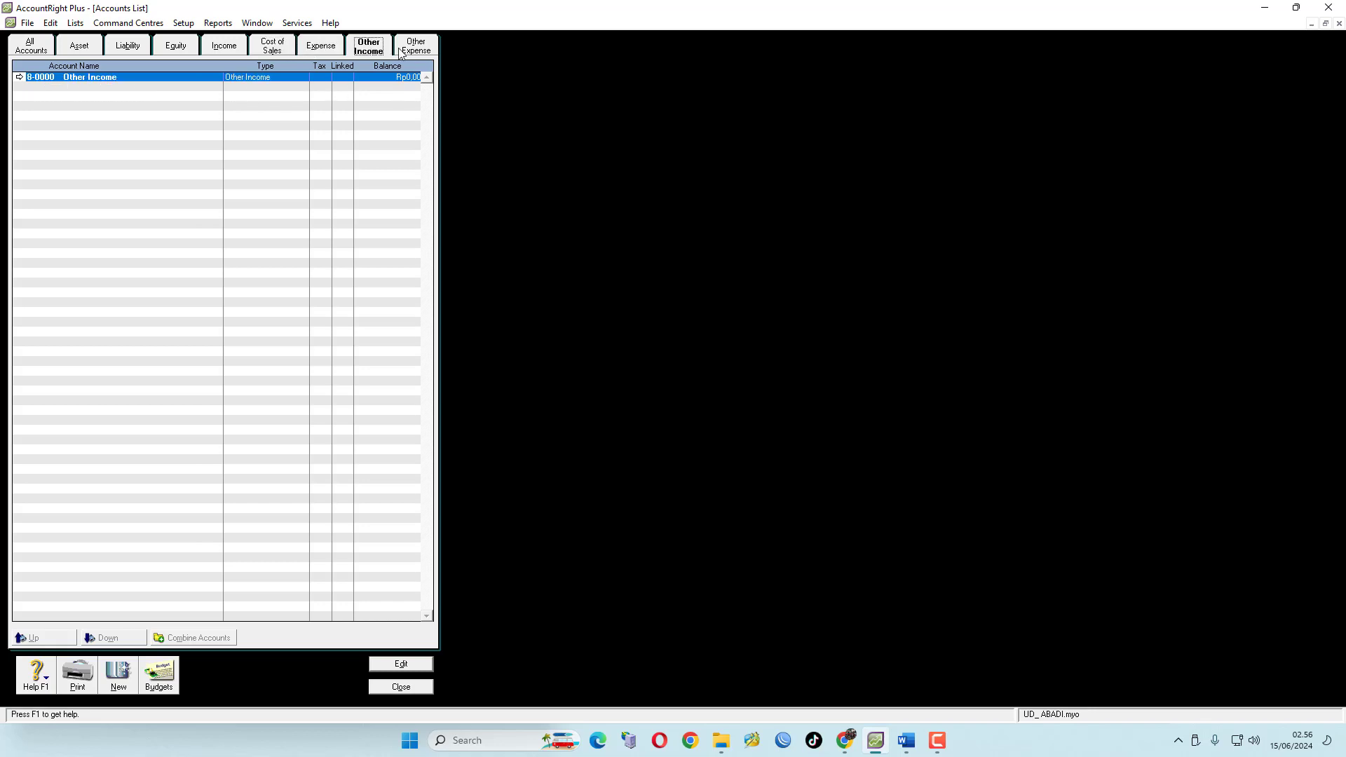
left_click(419, 52)
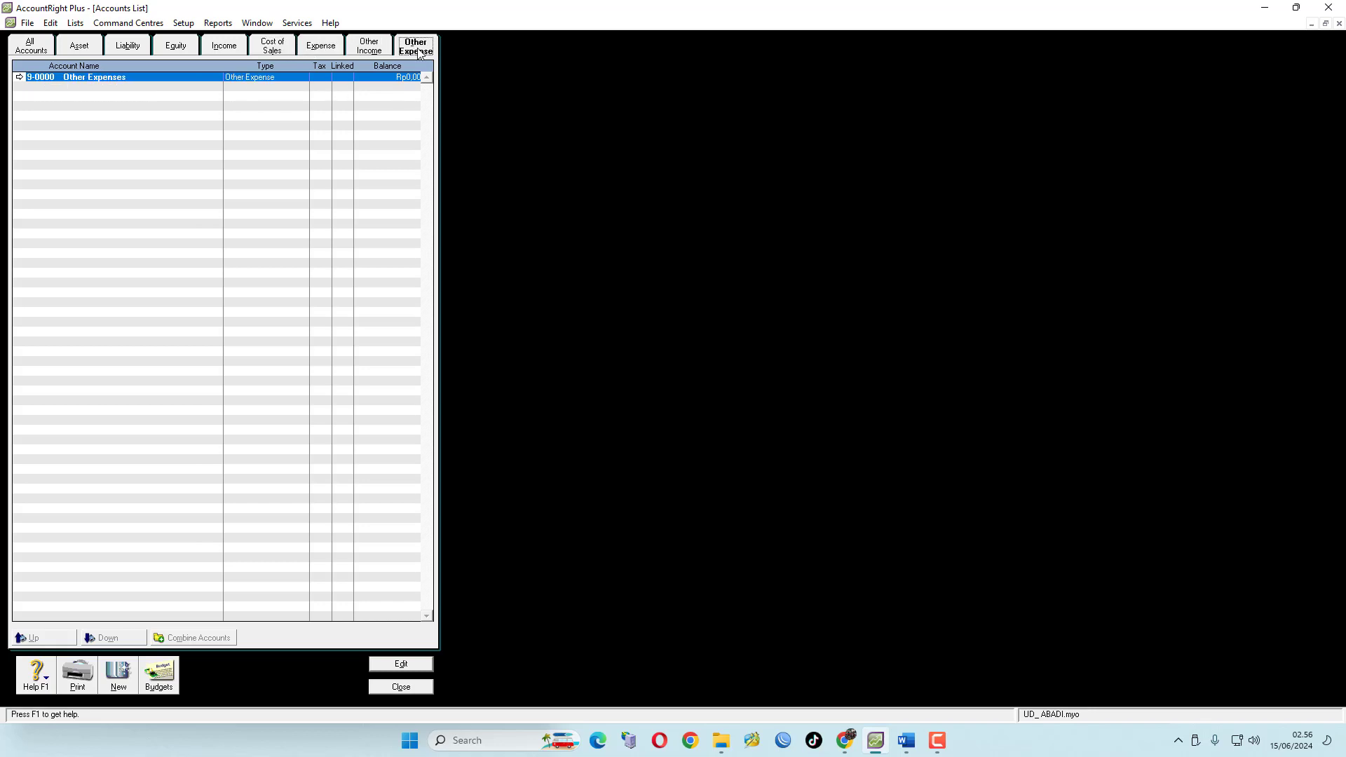
Cycle once more through every account type tab of the Accounts List, ending on the Asset tab
left_click(78, 49)
left_click(132, 49)
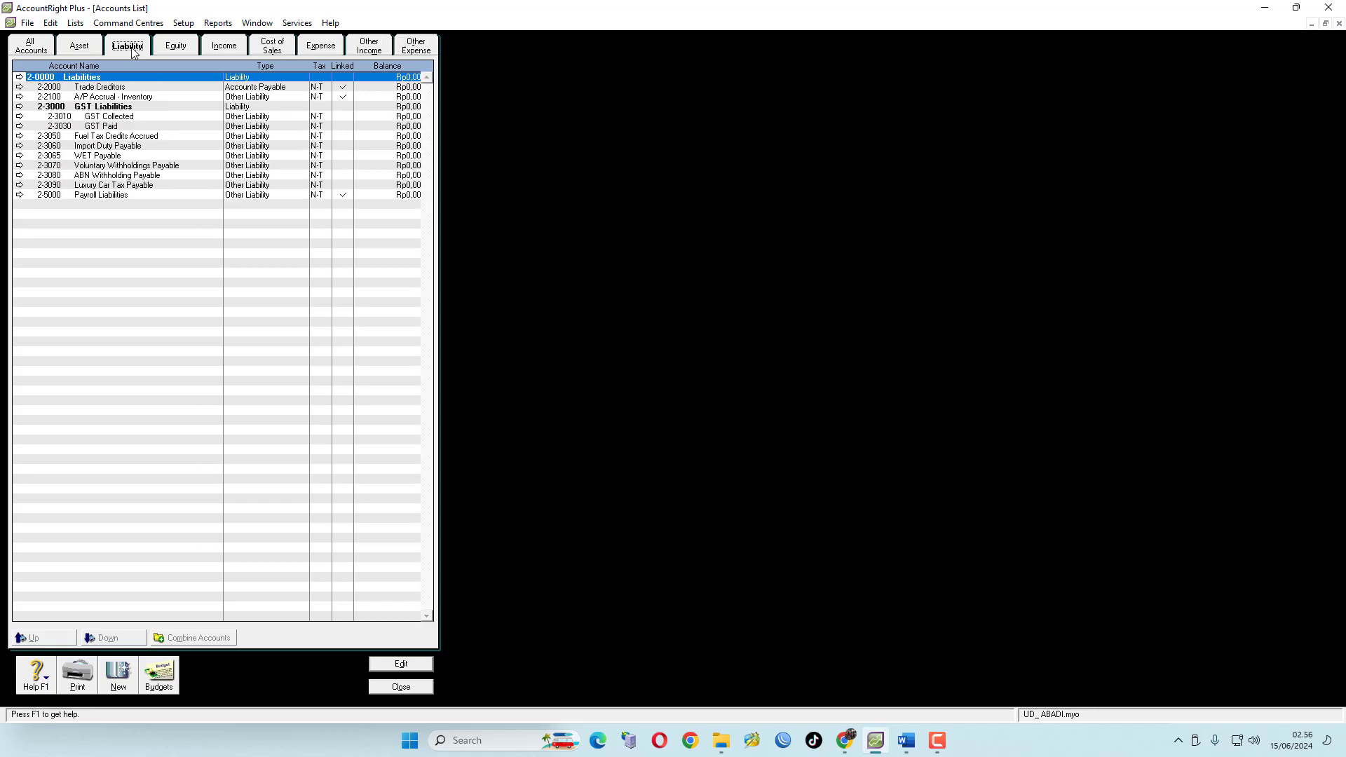
left_click(174, 50)
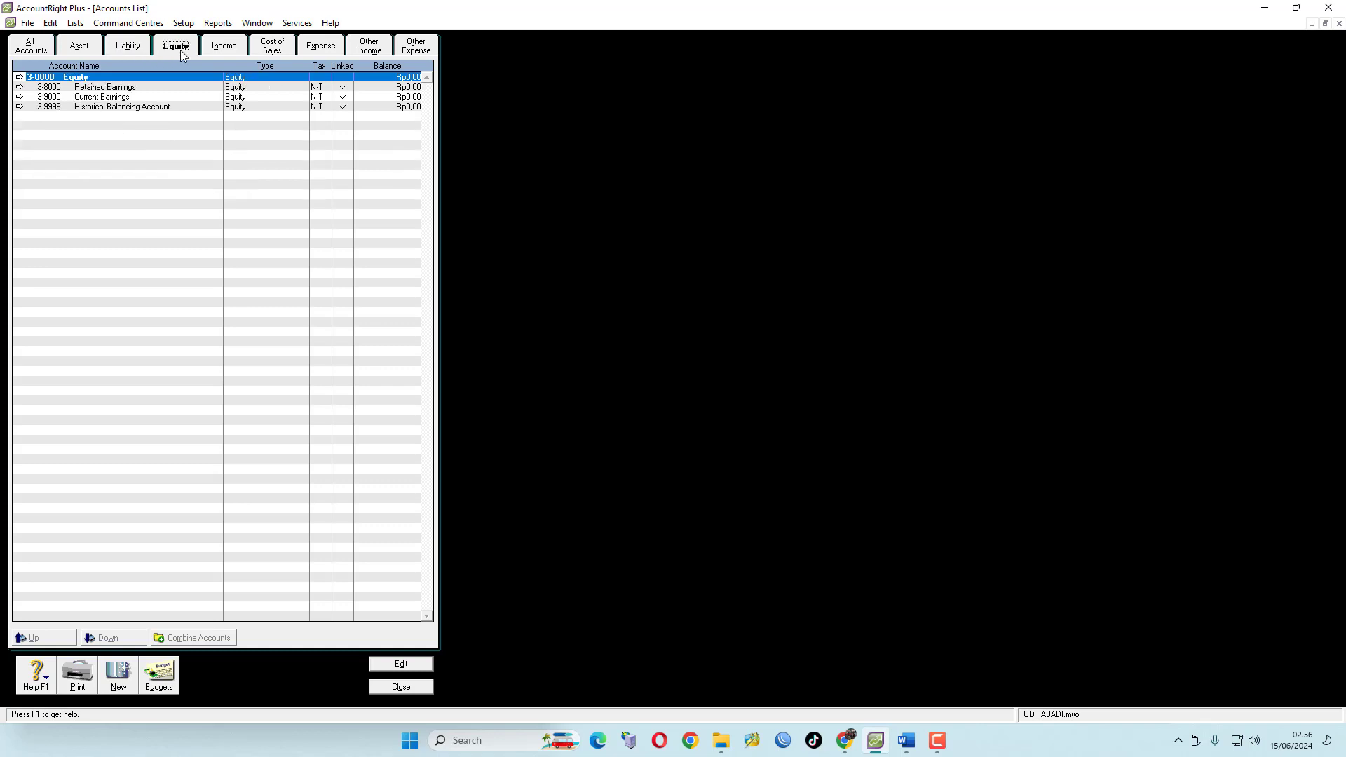
left_click(234, 51)
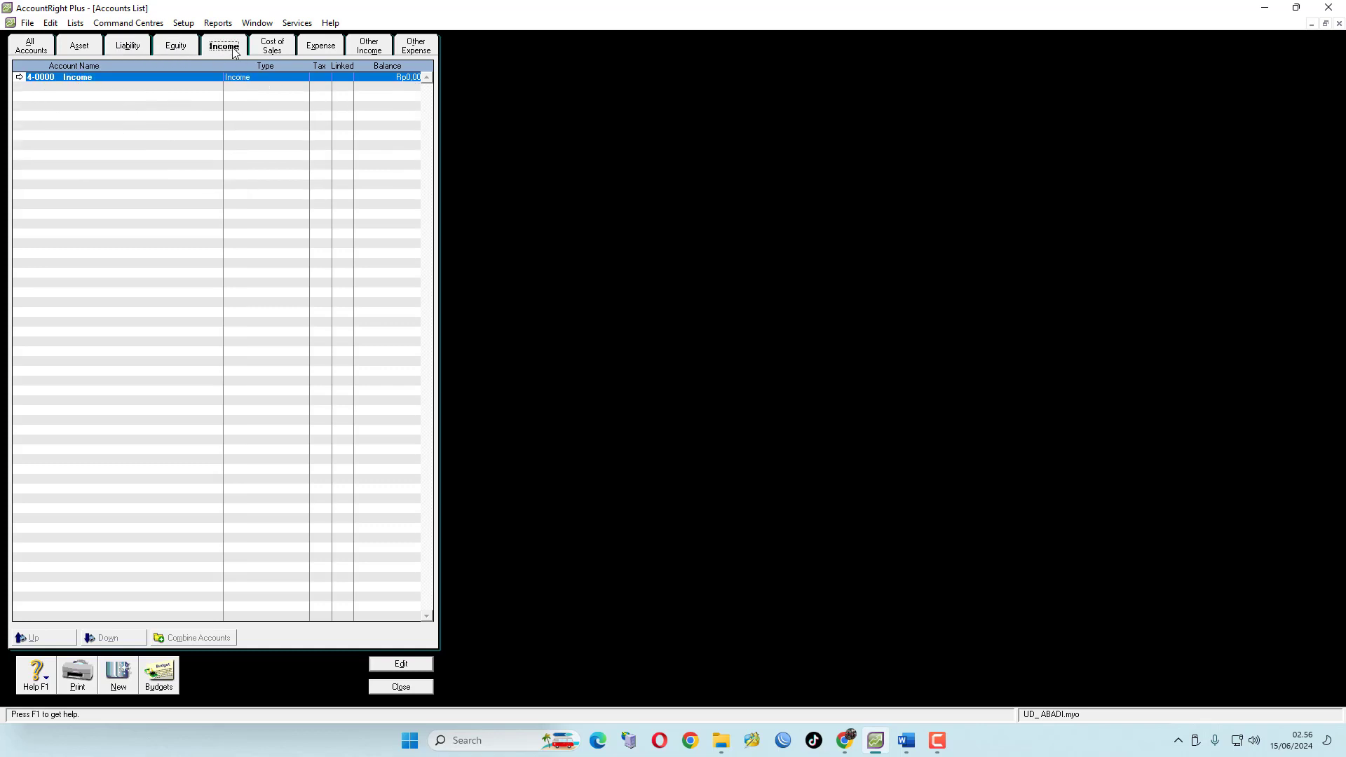
left_click(287, 50)
left_click(329, 54)
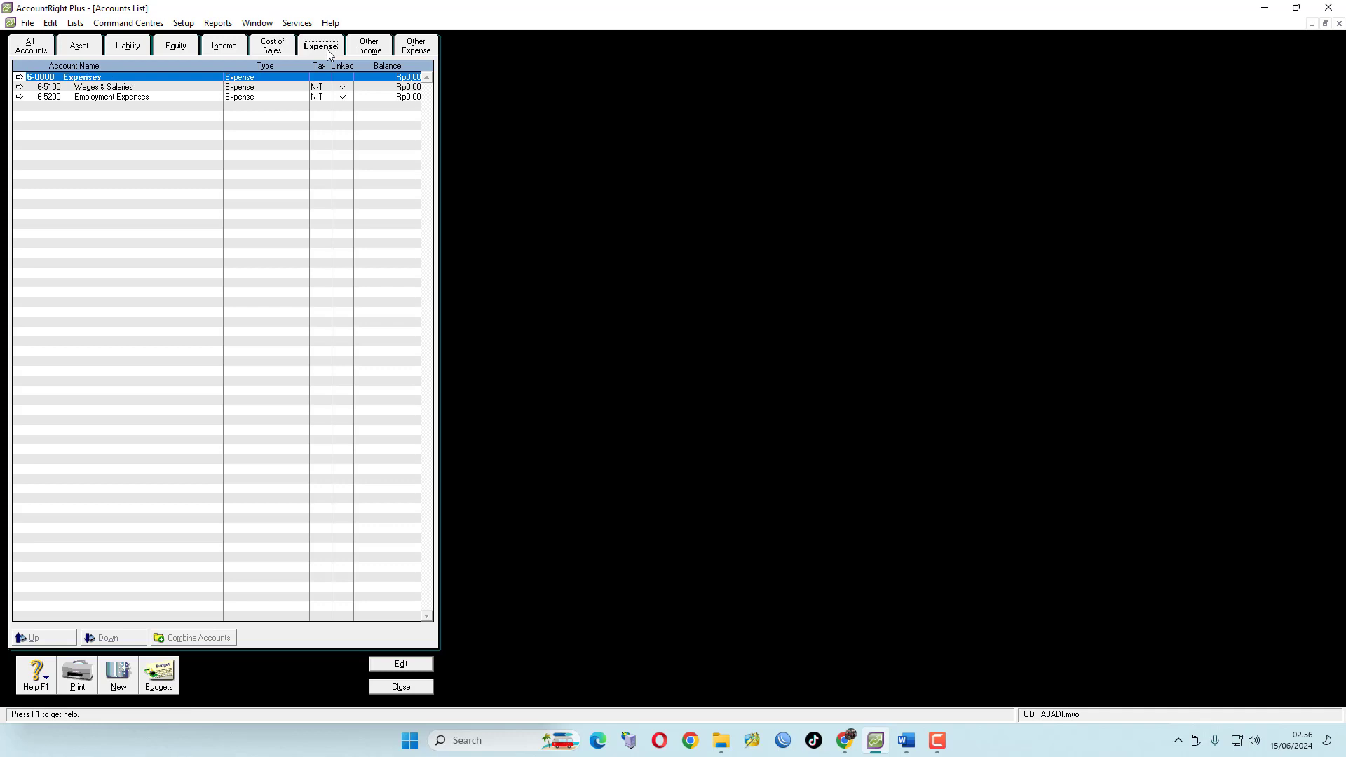
left_click(367, 50)
left_click(419, 50)
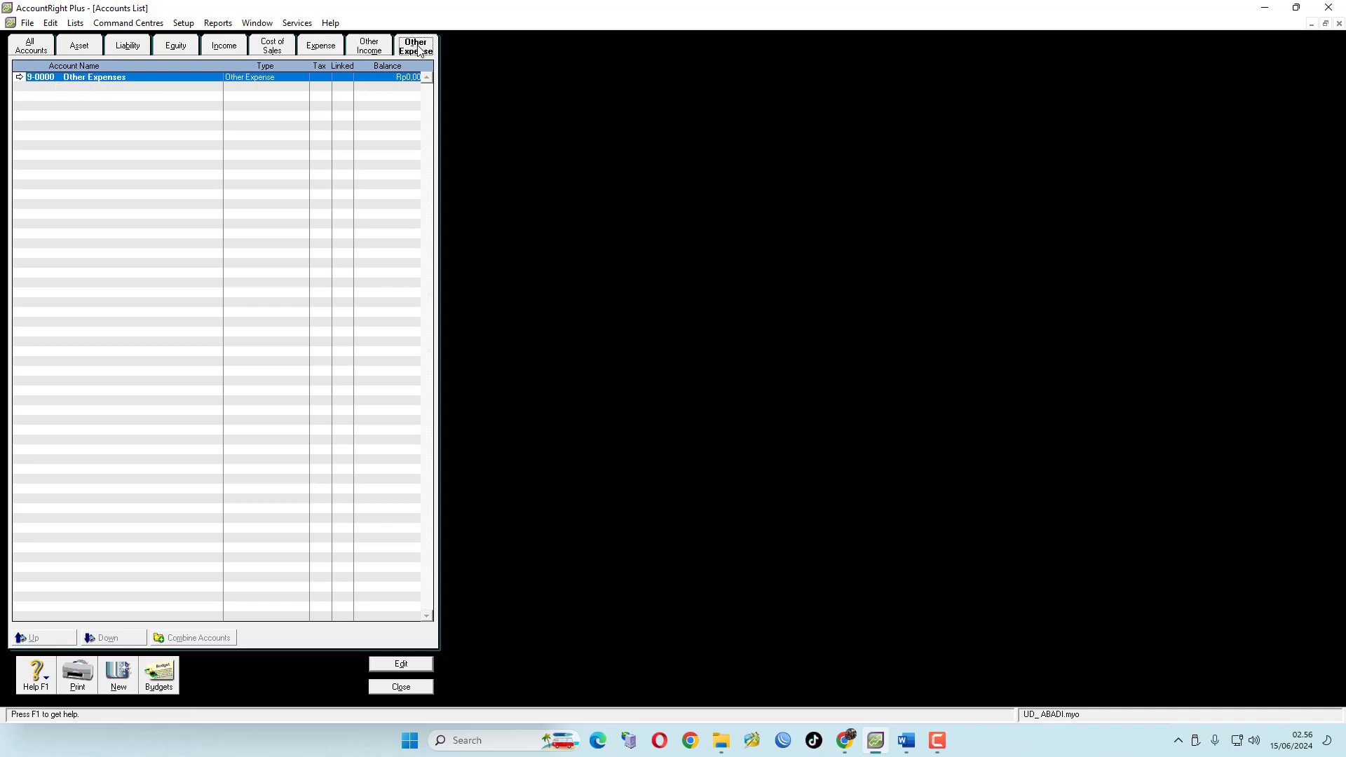
left_click(29, 50)
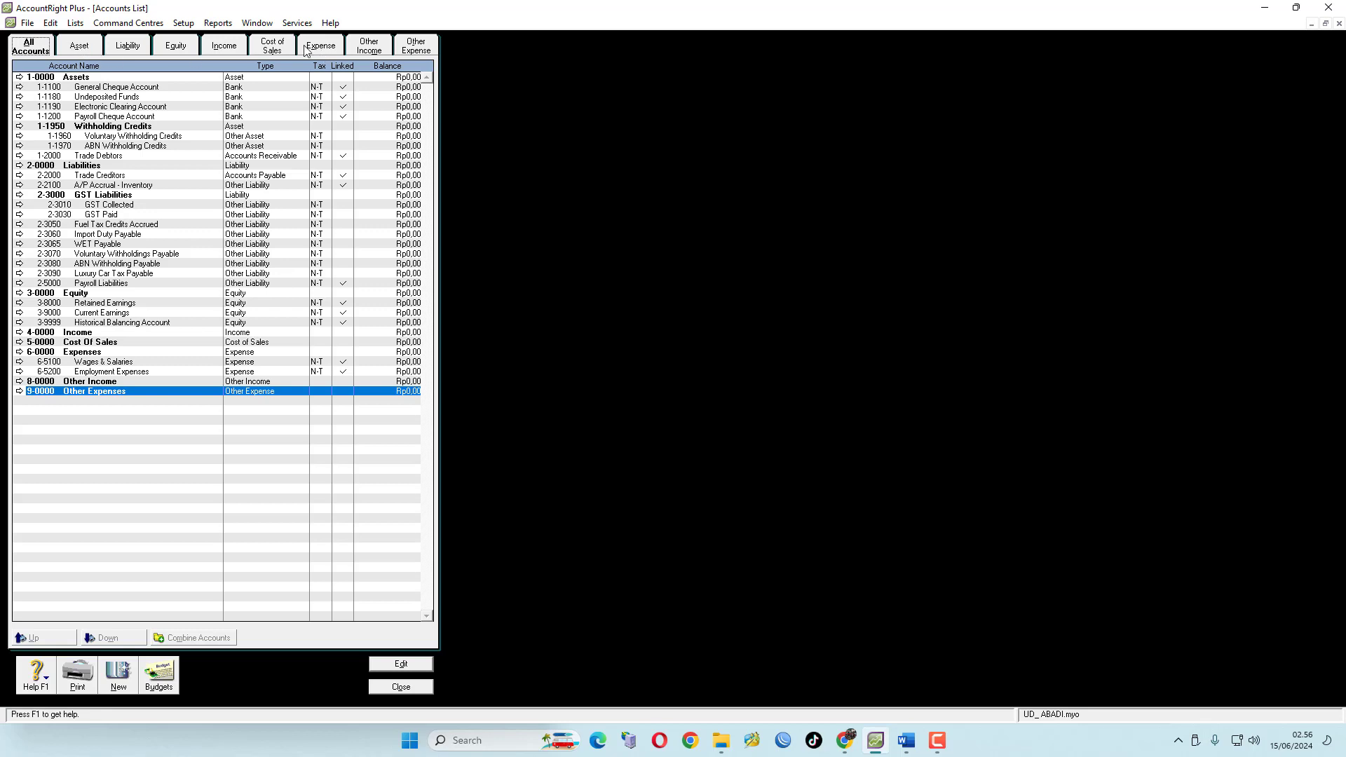
left_click(81, 49)
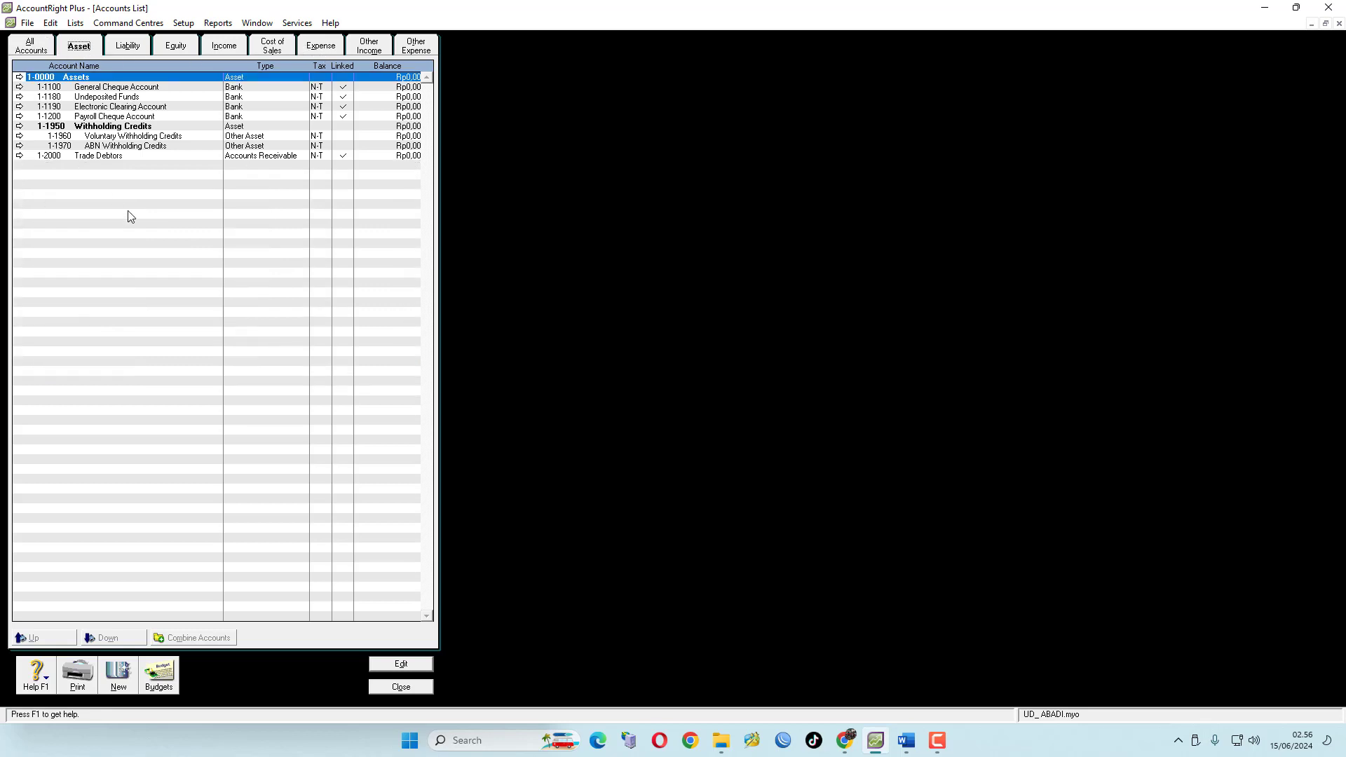
Place the exam document beside the Accounts List and scroll to its DAFTAR AKUN chart of accounts
left_click(911, 746)
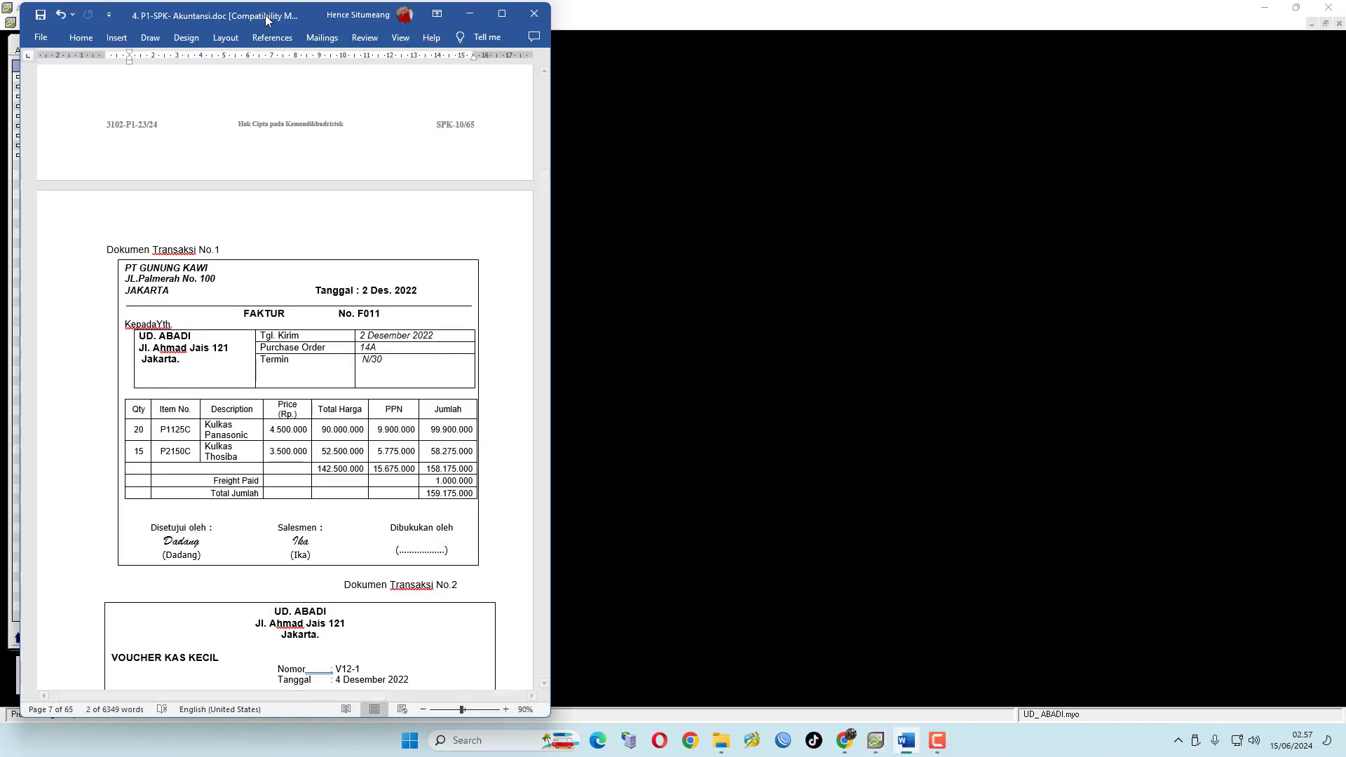
left_click_drag(268, 21, 998, 16)
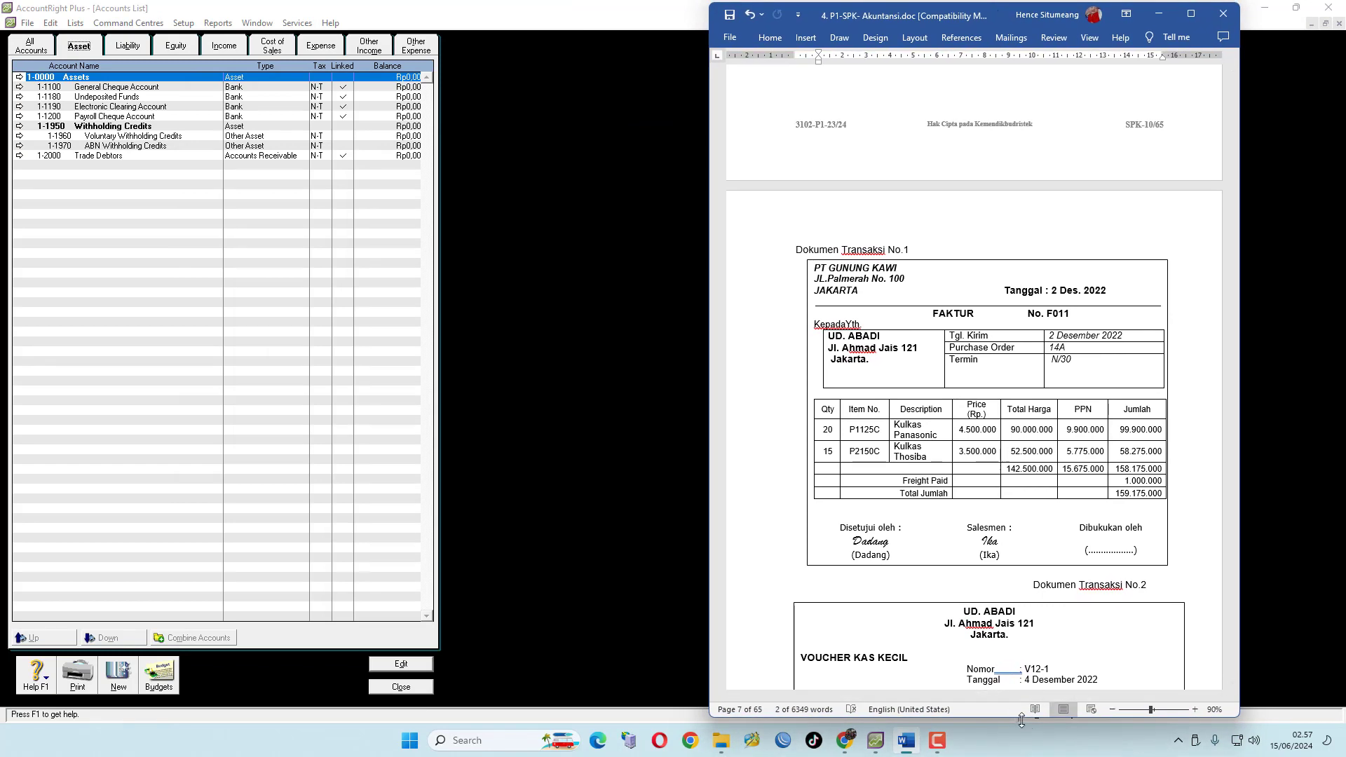
left_click_drag(1021, 720, 1021, 706)
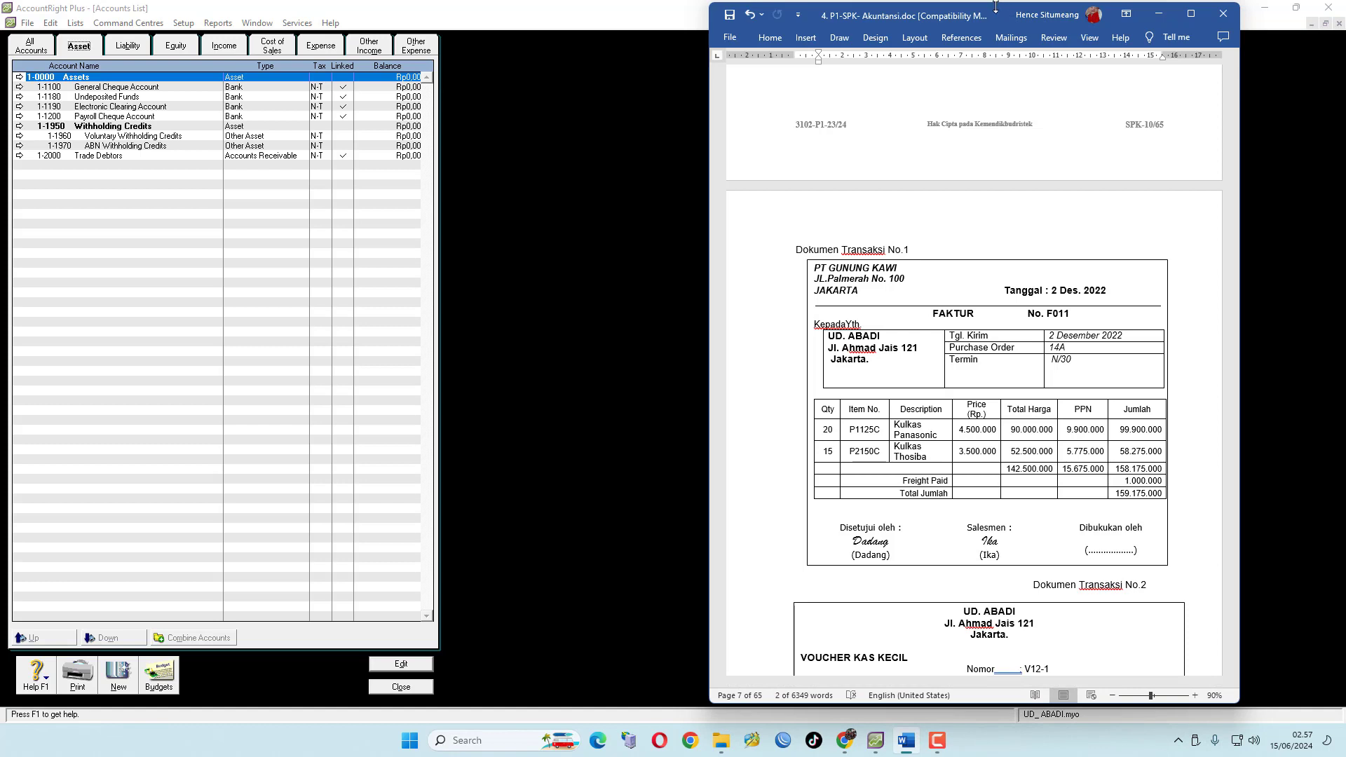
left_click_drag(994, 4, 994, 16)
left_click_drag(994, 40, 994, 30)
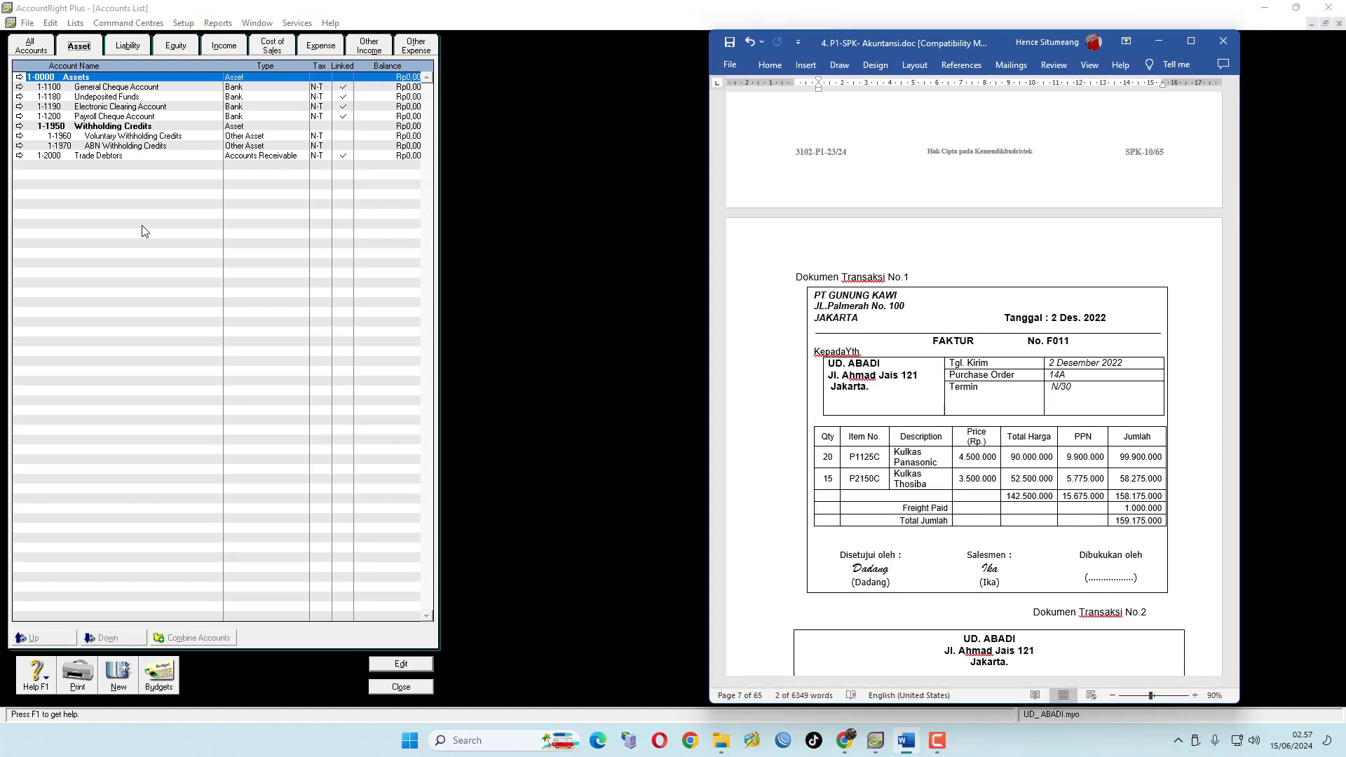
scroll(957, 354, "up", 3)
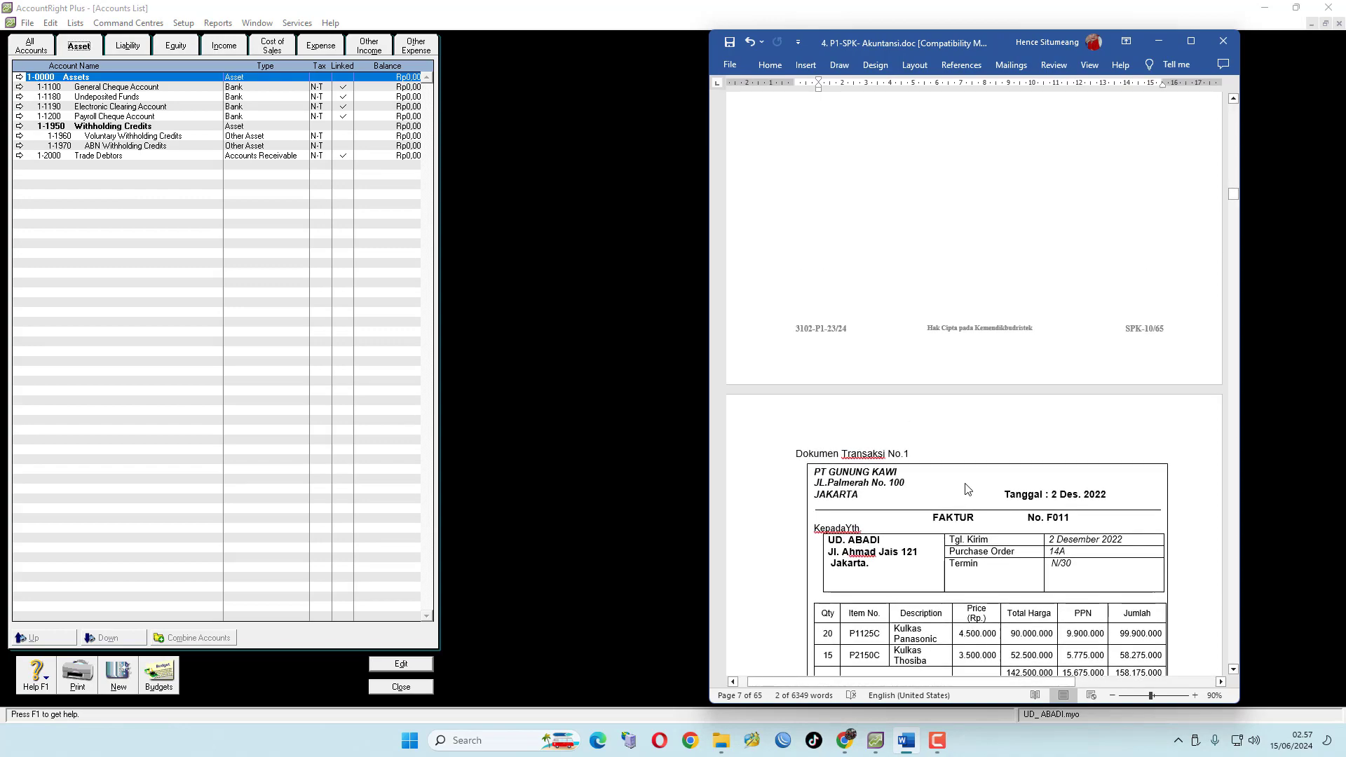
scroll(965, 490, "down", 2)
scroll(965, 490, "up", 10)
scroll(973, 551, "up", 15)
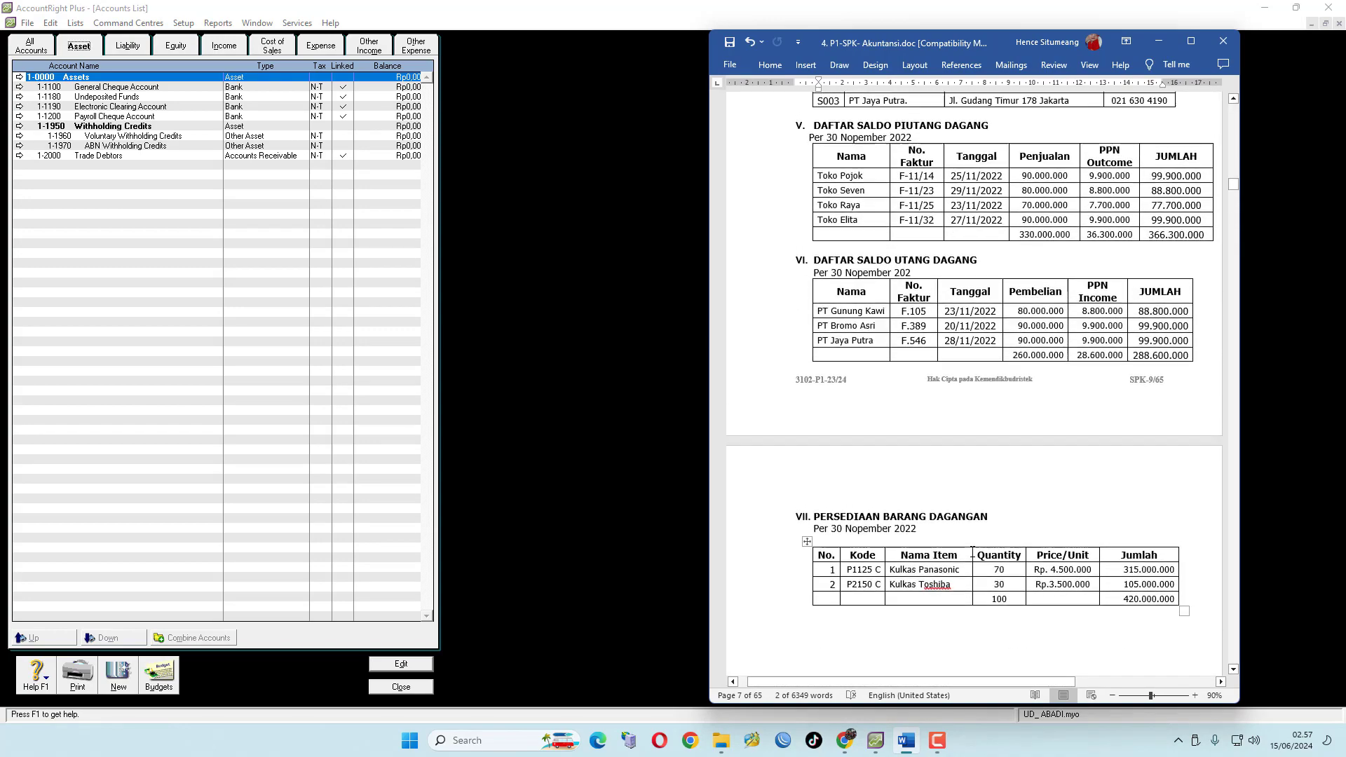
scroll(972, 554, "up", 2)
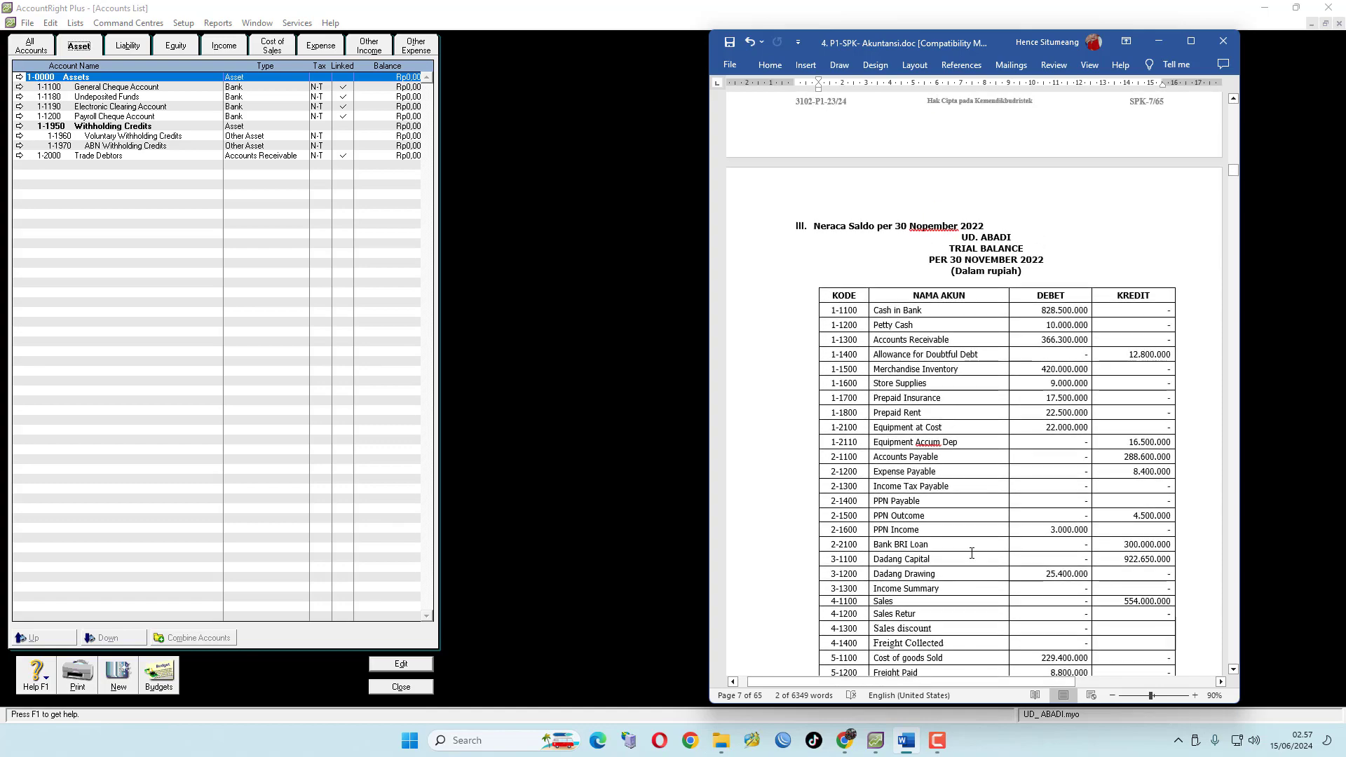
scroll(971, 554, "up", 12)
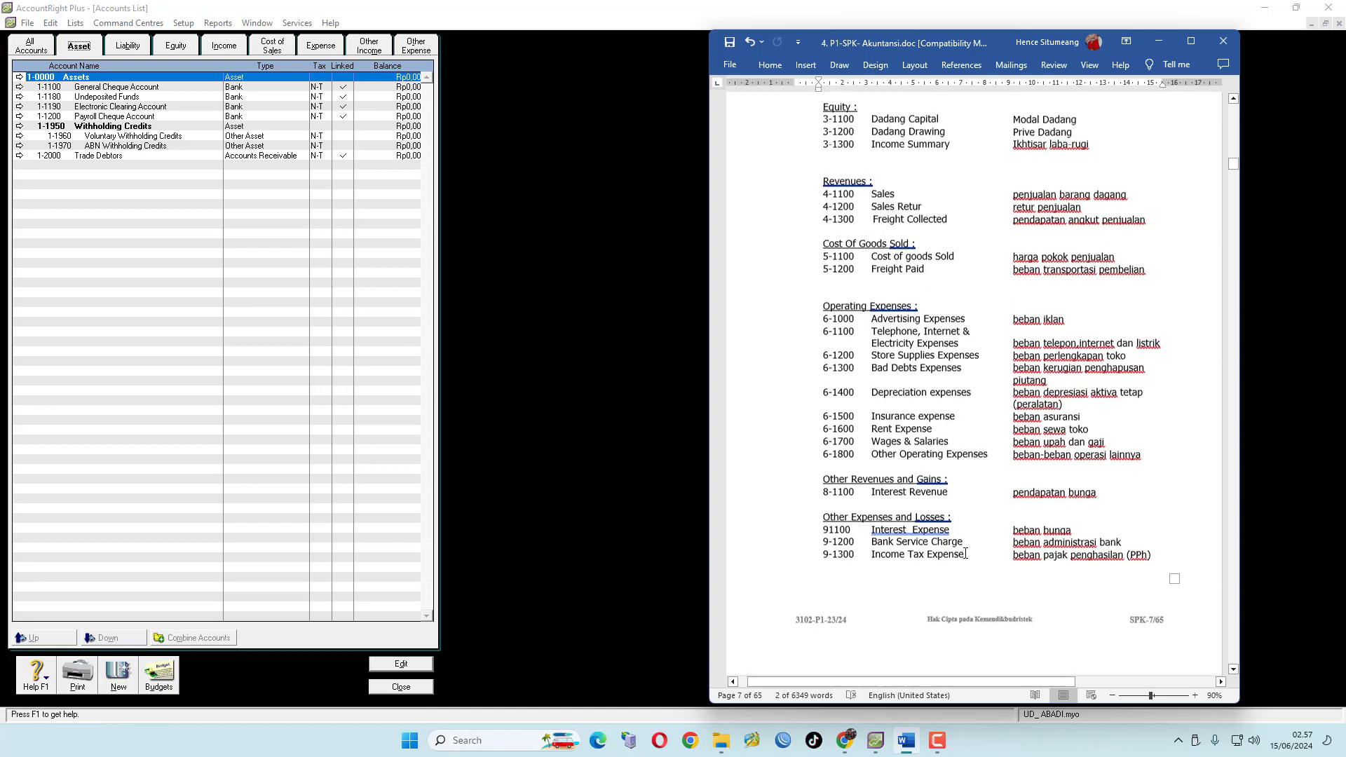
scroll(960, 552, "up", 9)
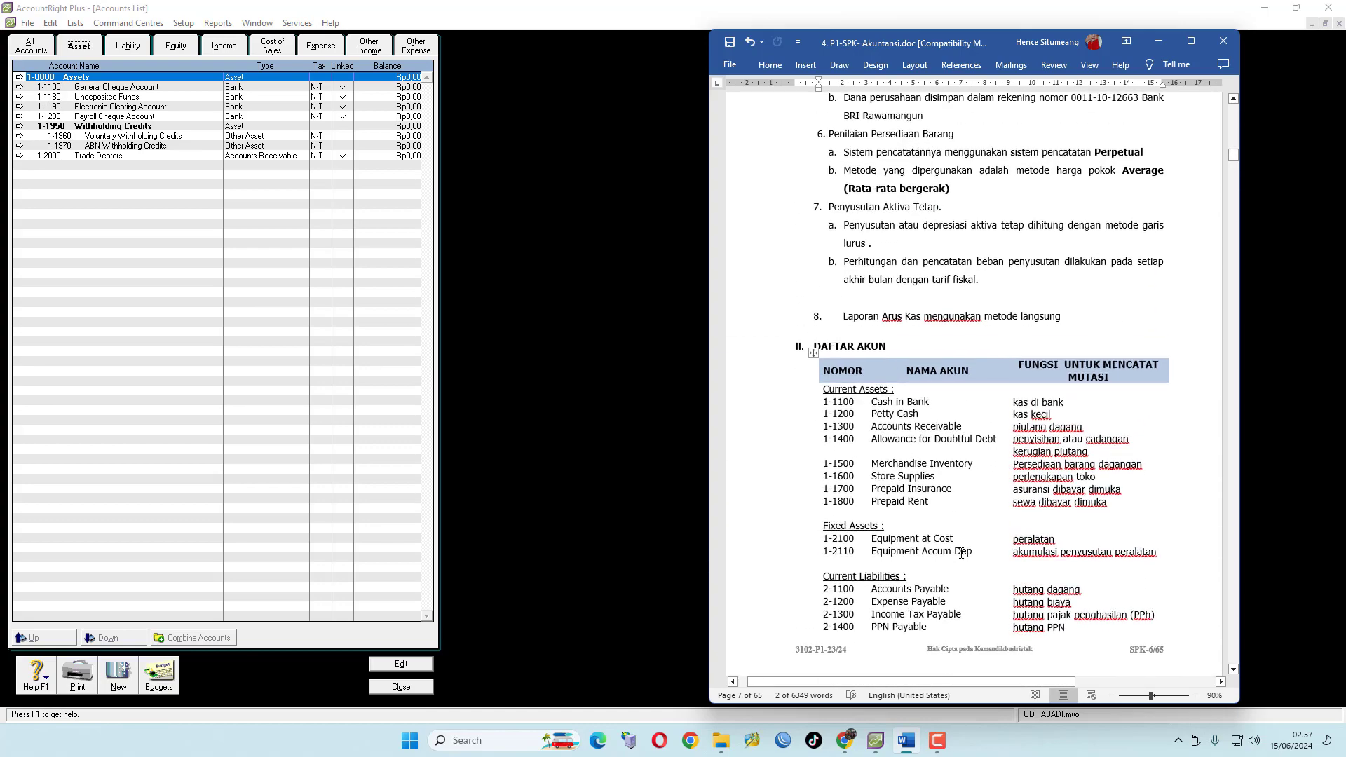
scroll(829, 423, "down", 3)
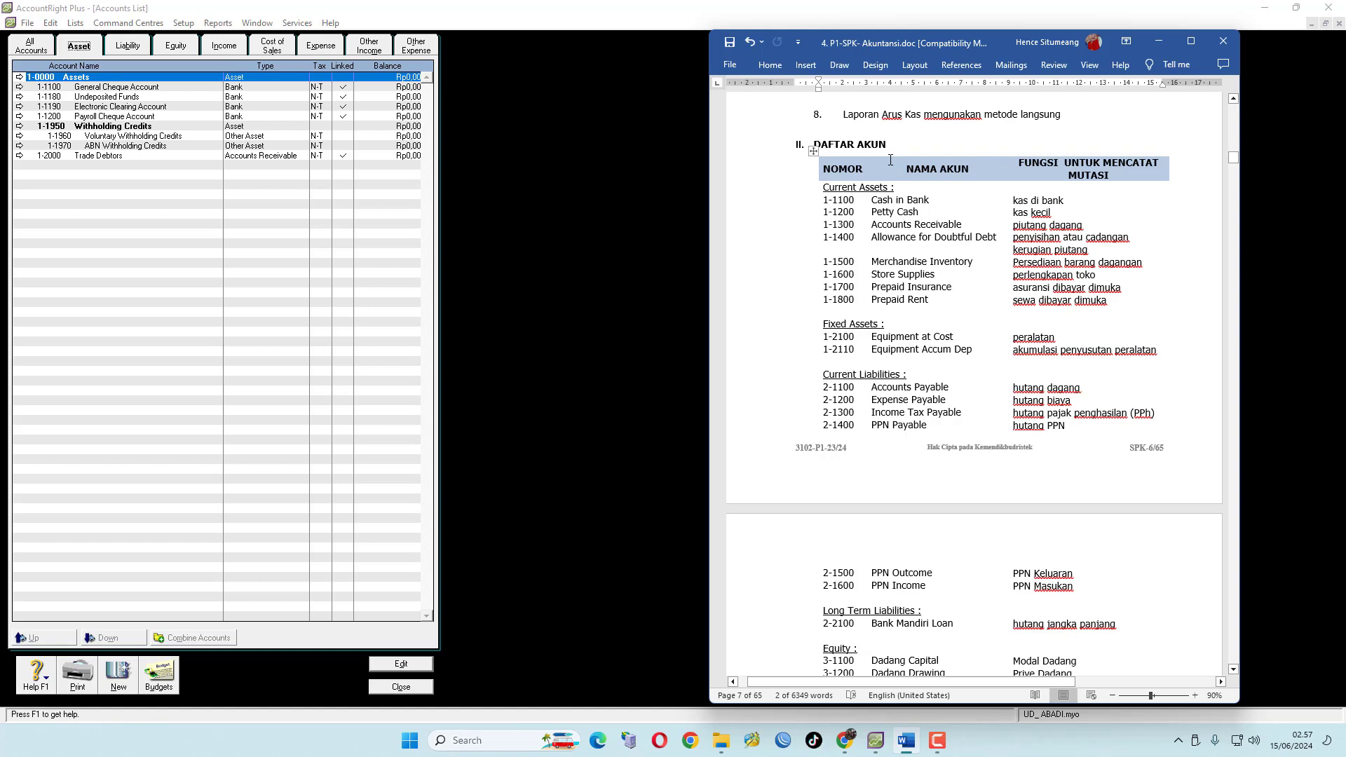
mouse_move(867, 150)
mouse_move(813, 183)
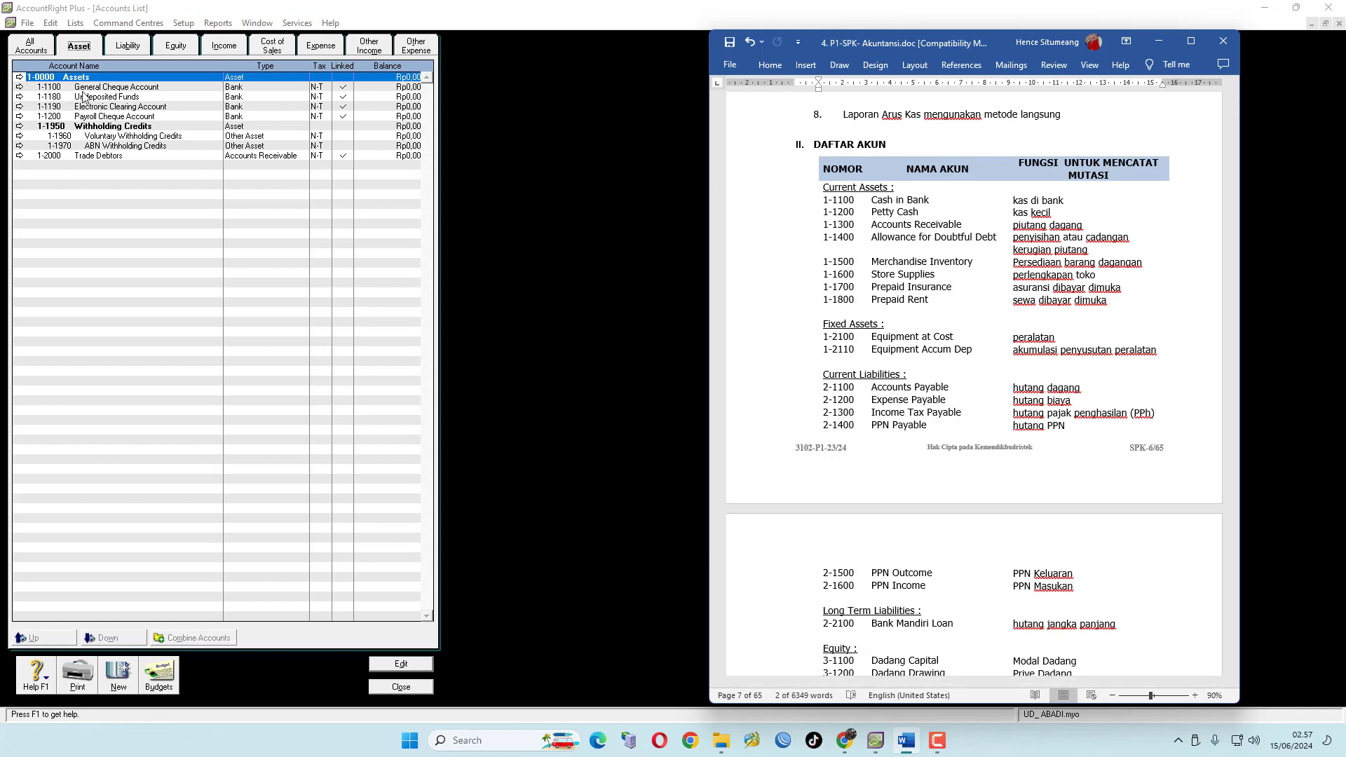
Create a new header asset account numbered 1-1000 named Current Assets
left_click(128, 677)
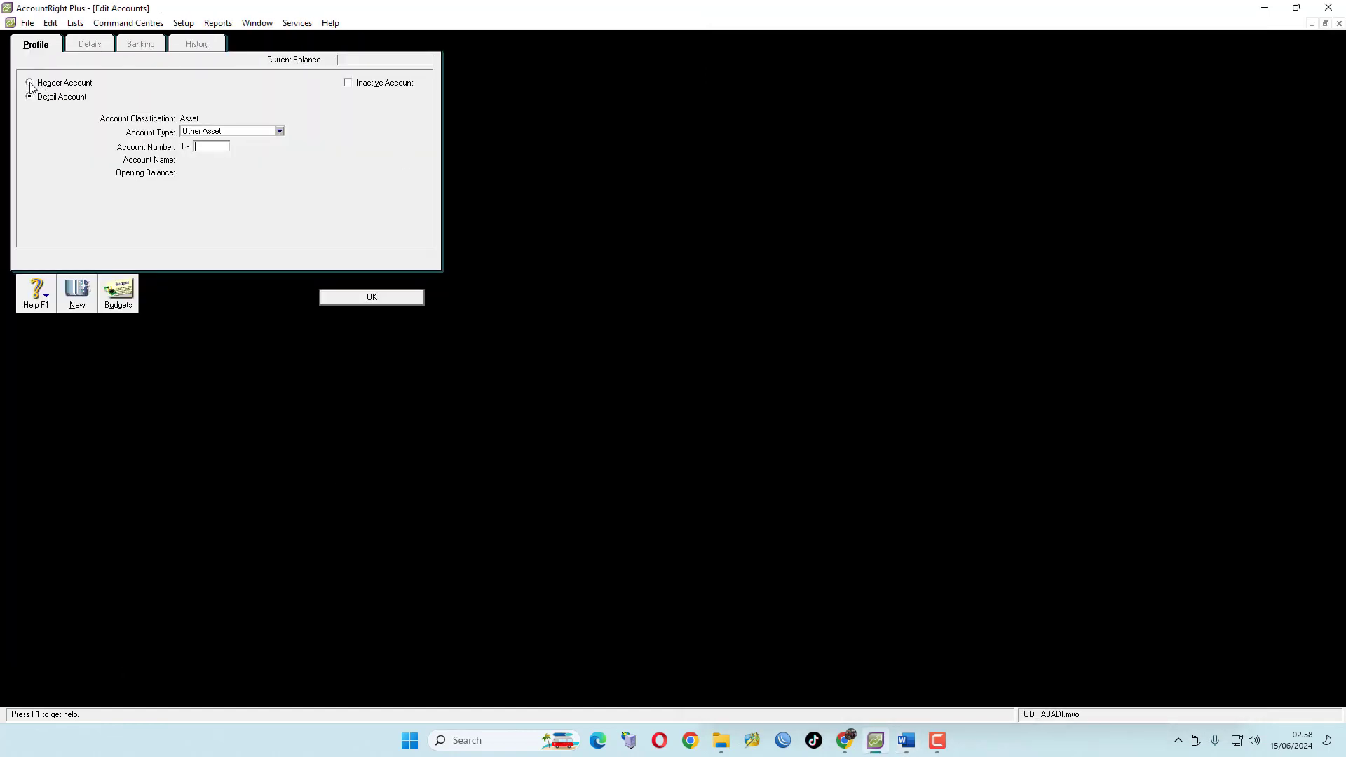
left_click(30, 83)
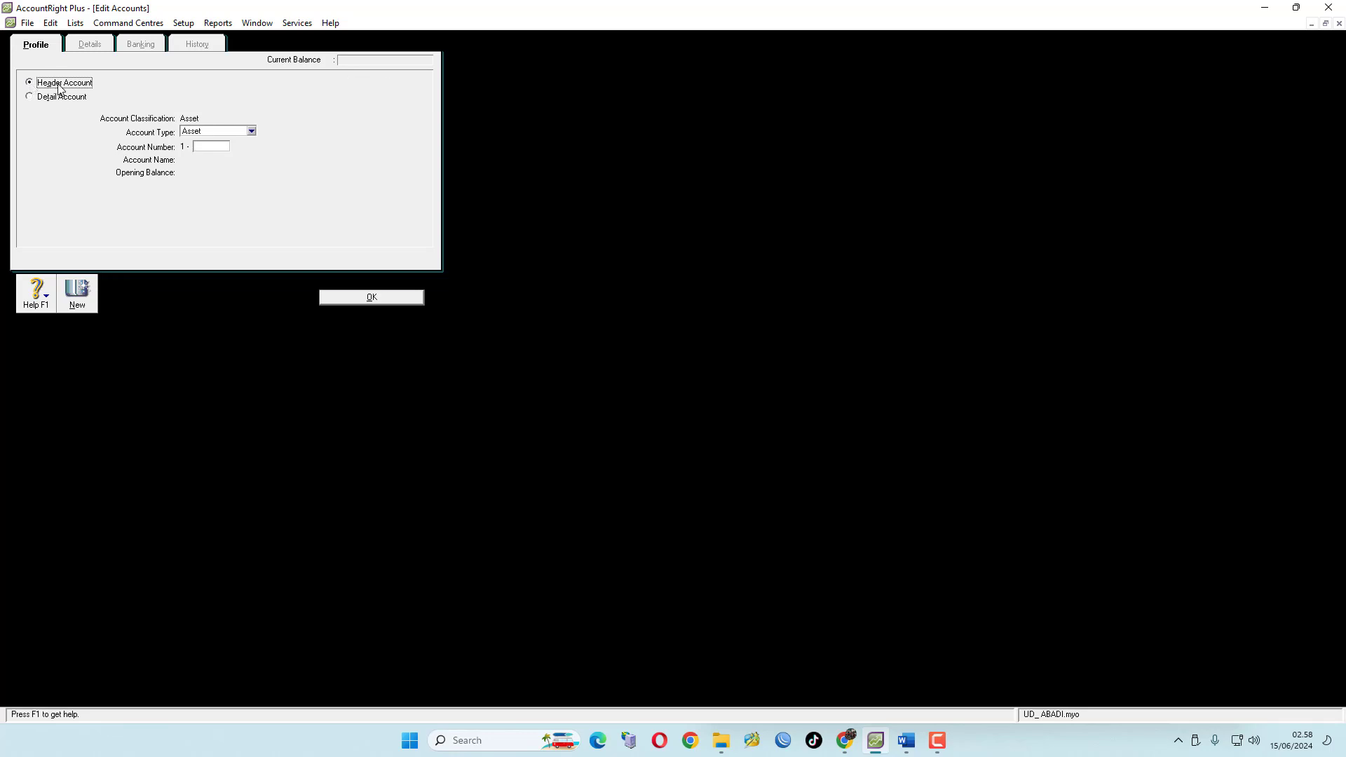
left_click(204, 145)
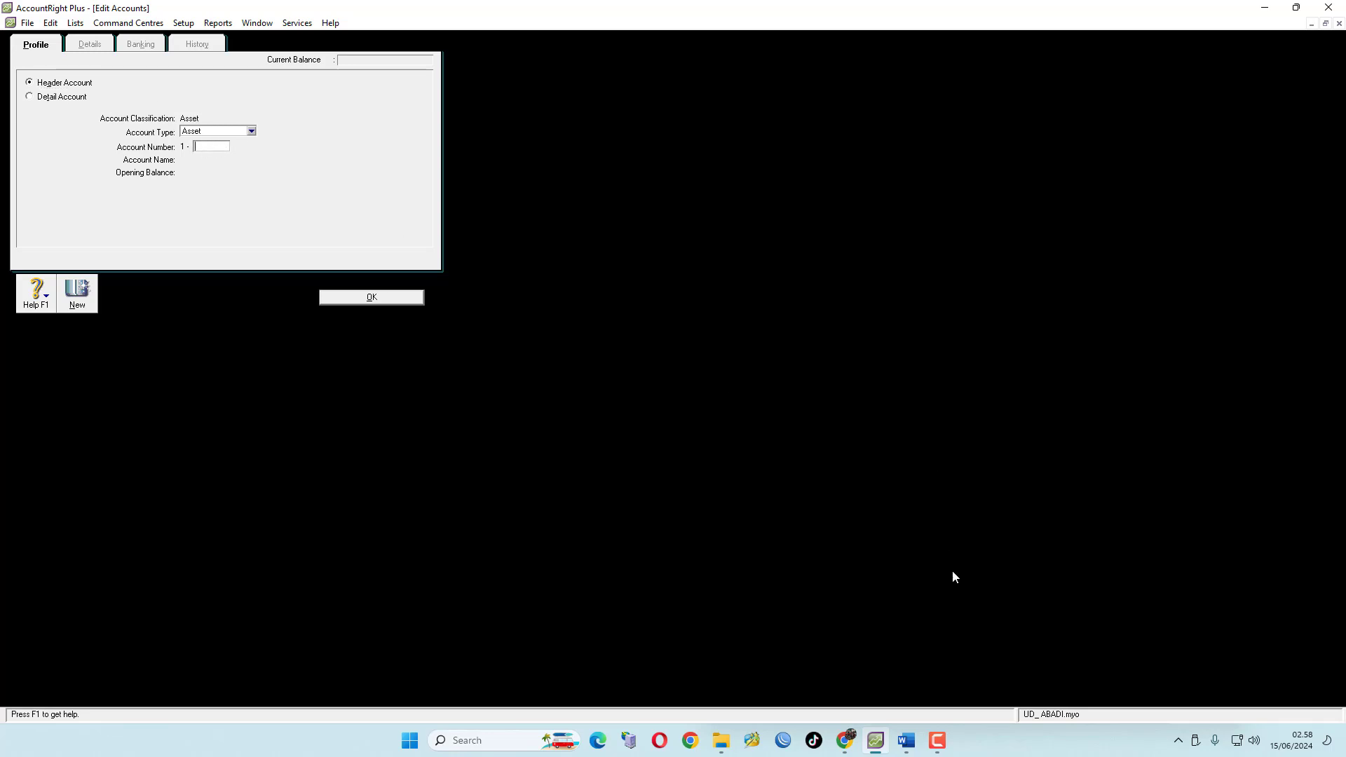
left_click(906, 740)
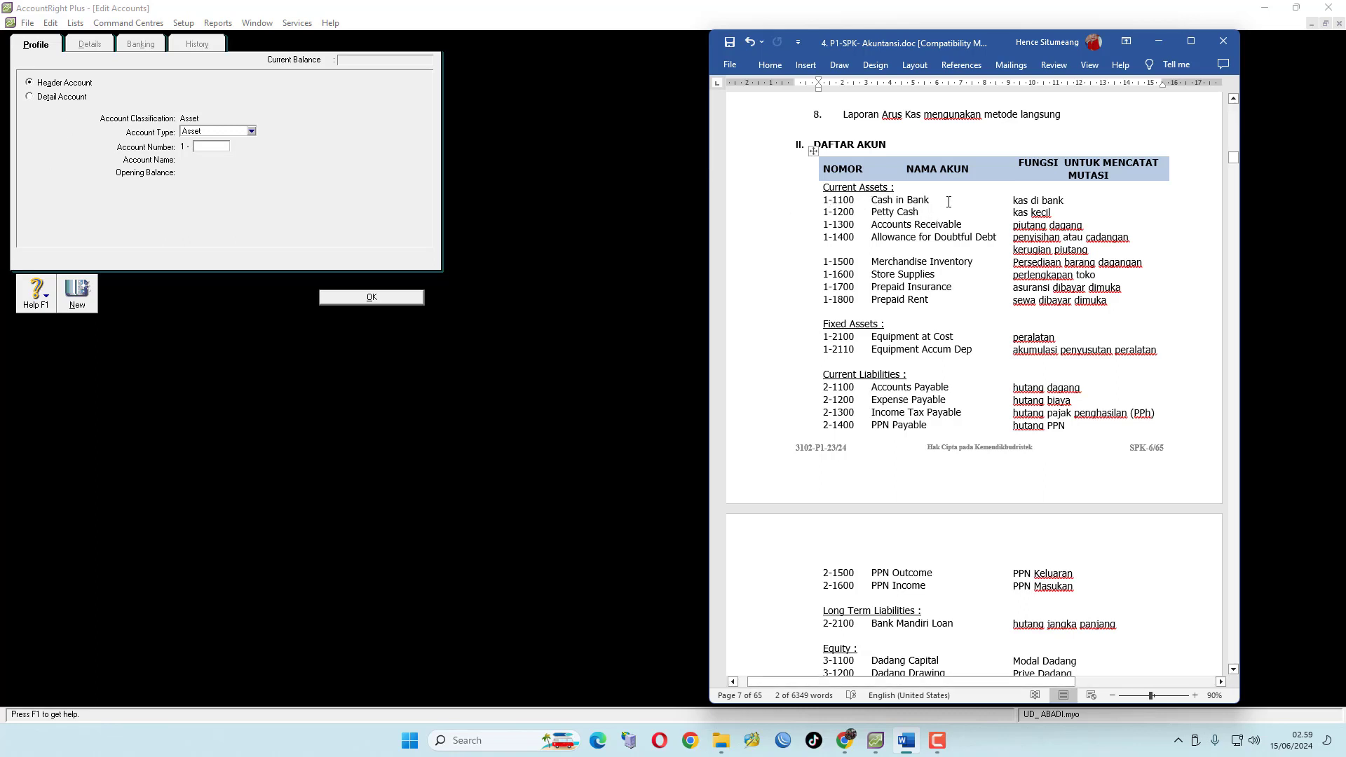
right_click(827, 200)
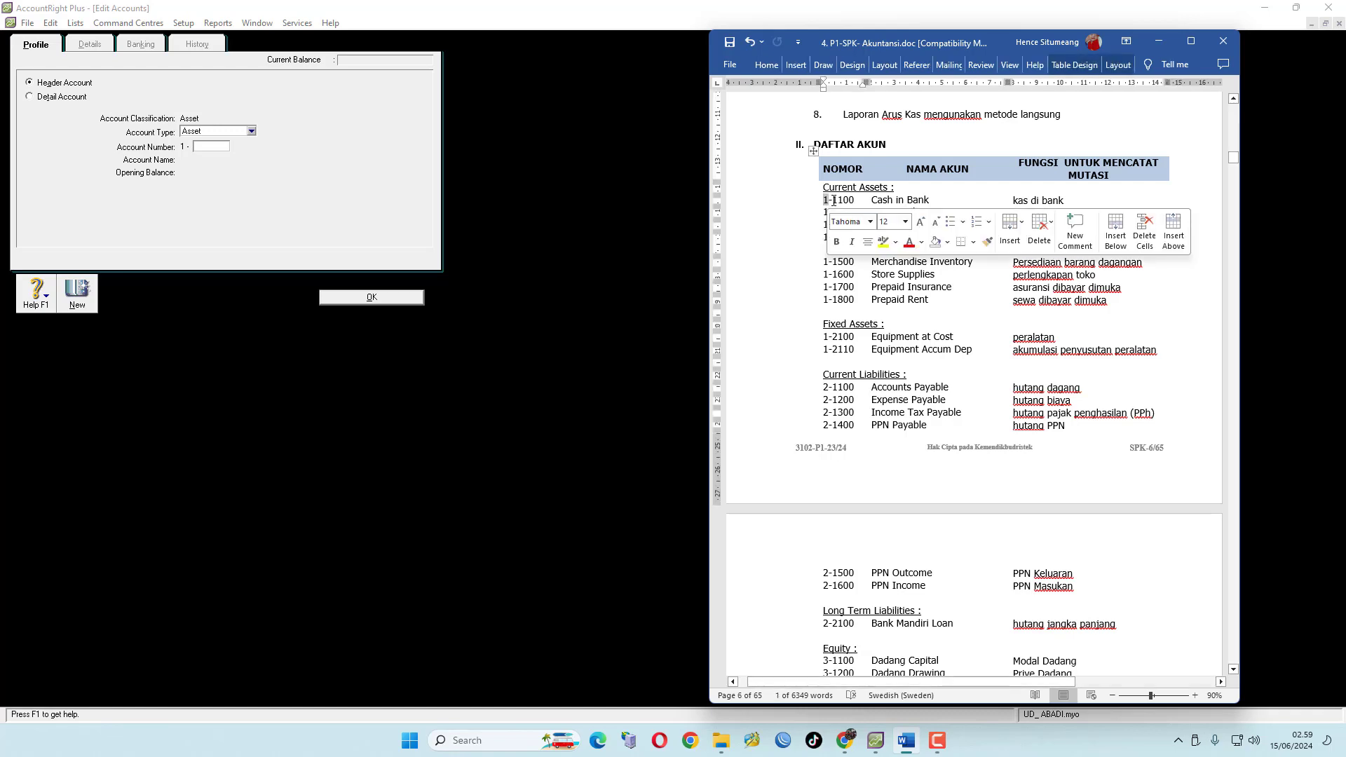
left_click(834, 201)
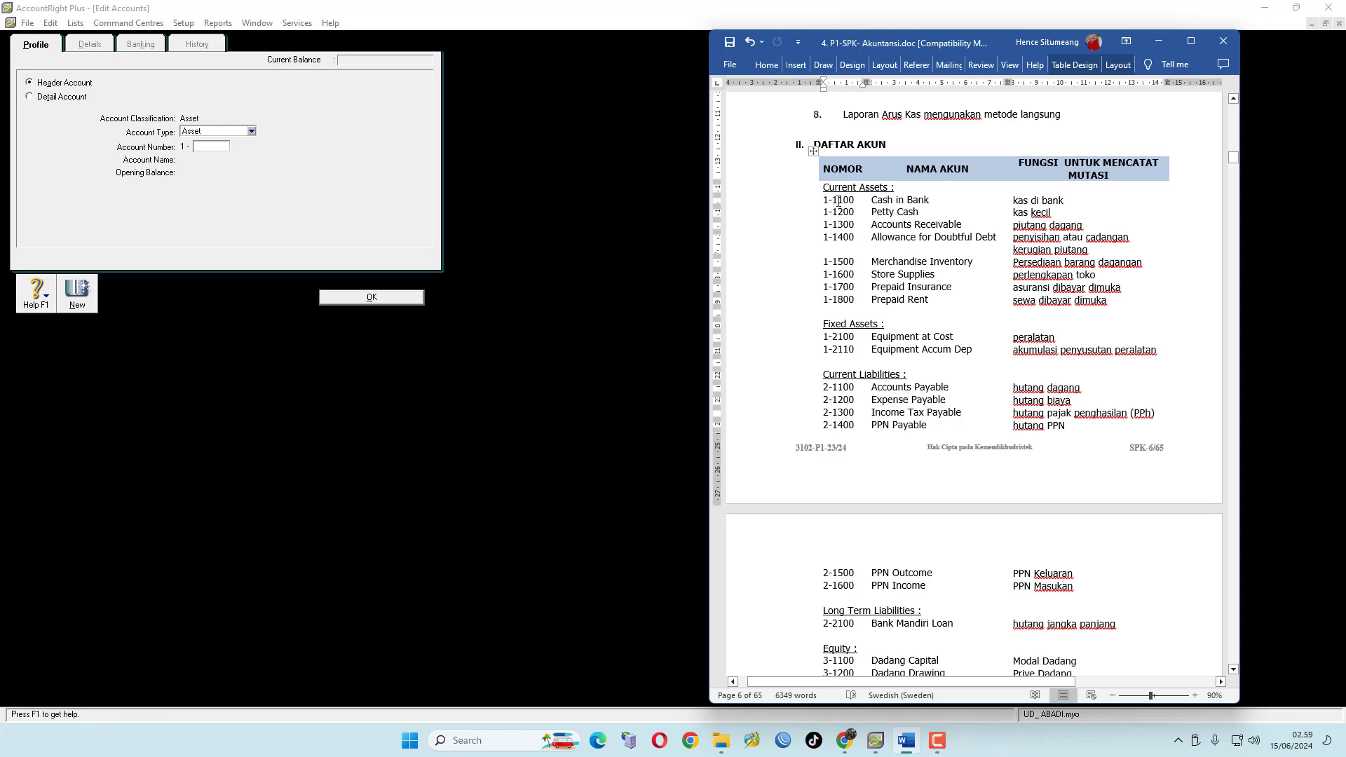
left_click(207, 147)
type("1")
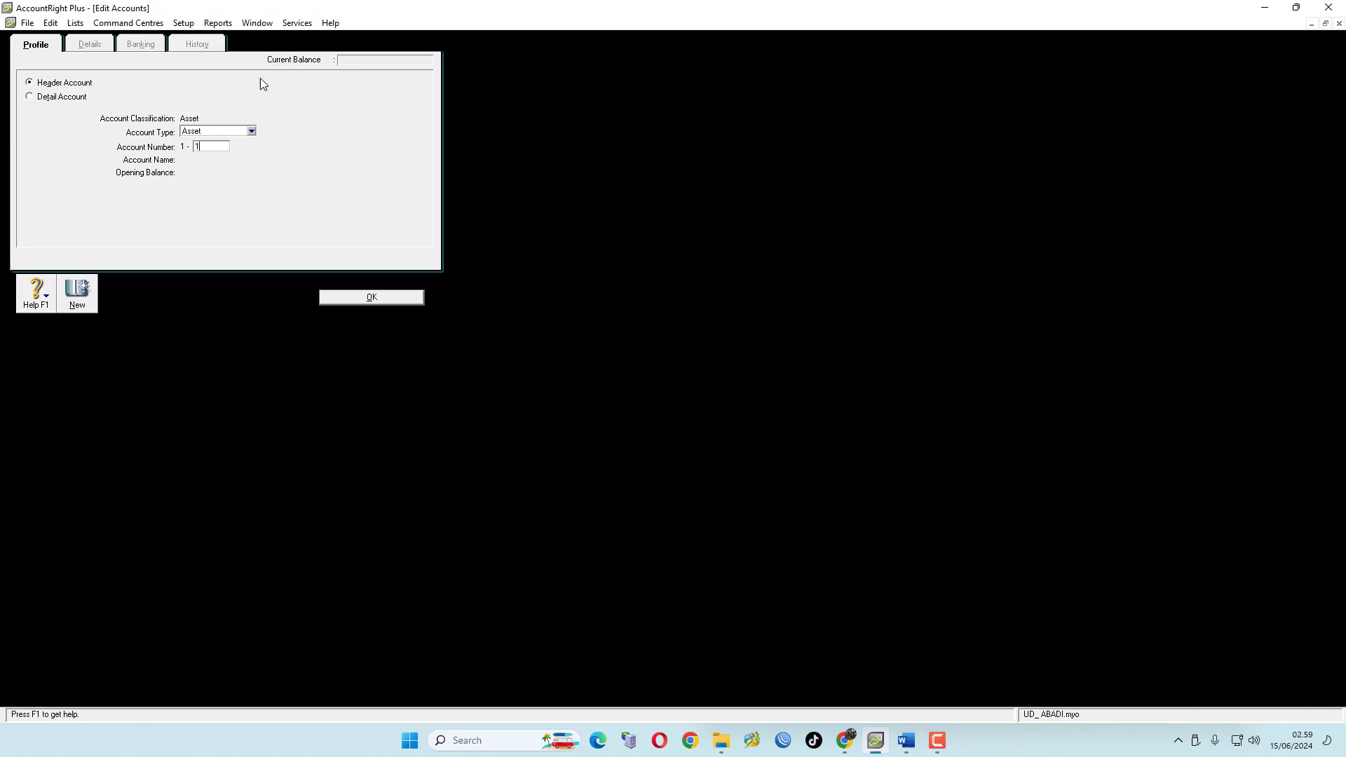
type("000")
key("Tab")
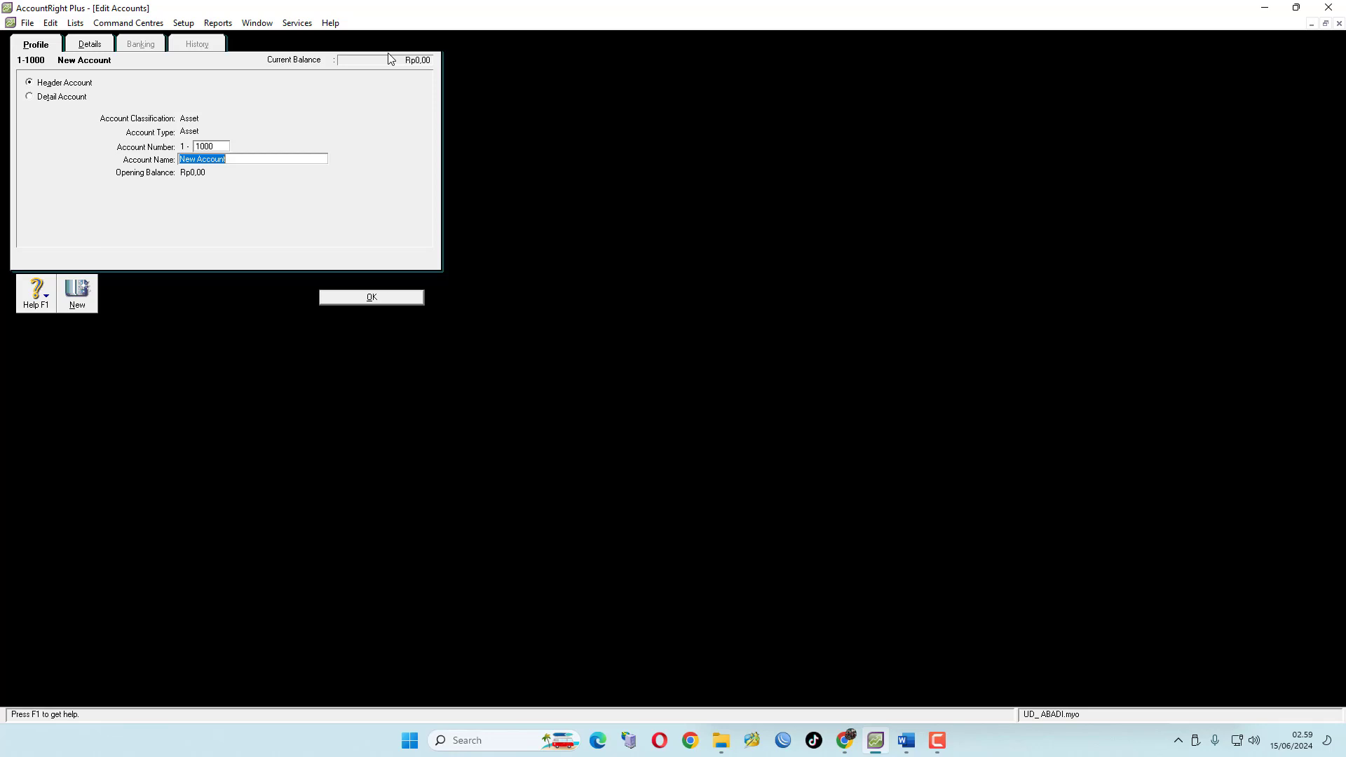
type("Current Assets")
left_click(381, 301)
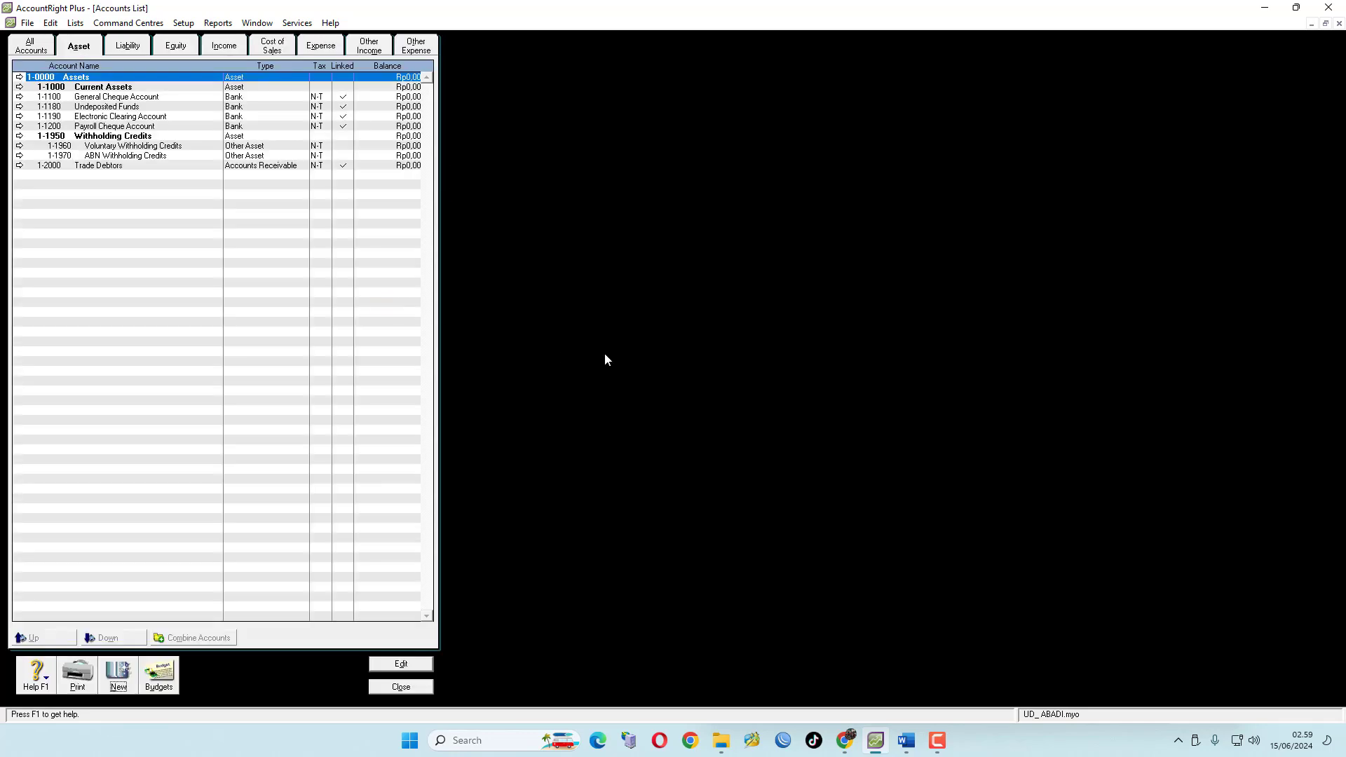
Rename detail account 1-1100 as Cash In Bank
left_click(109, 89)
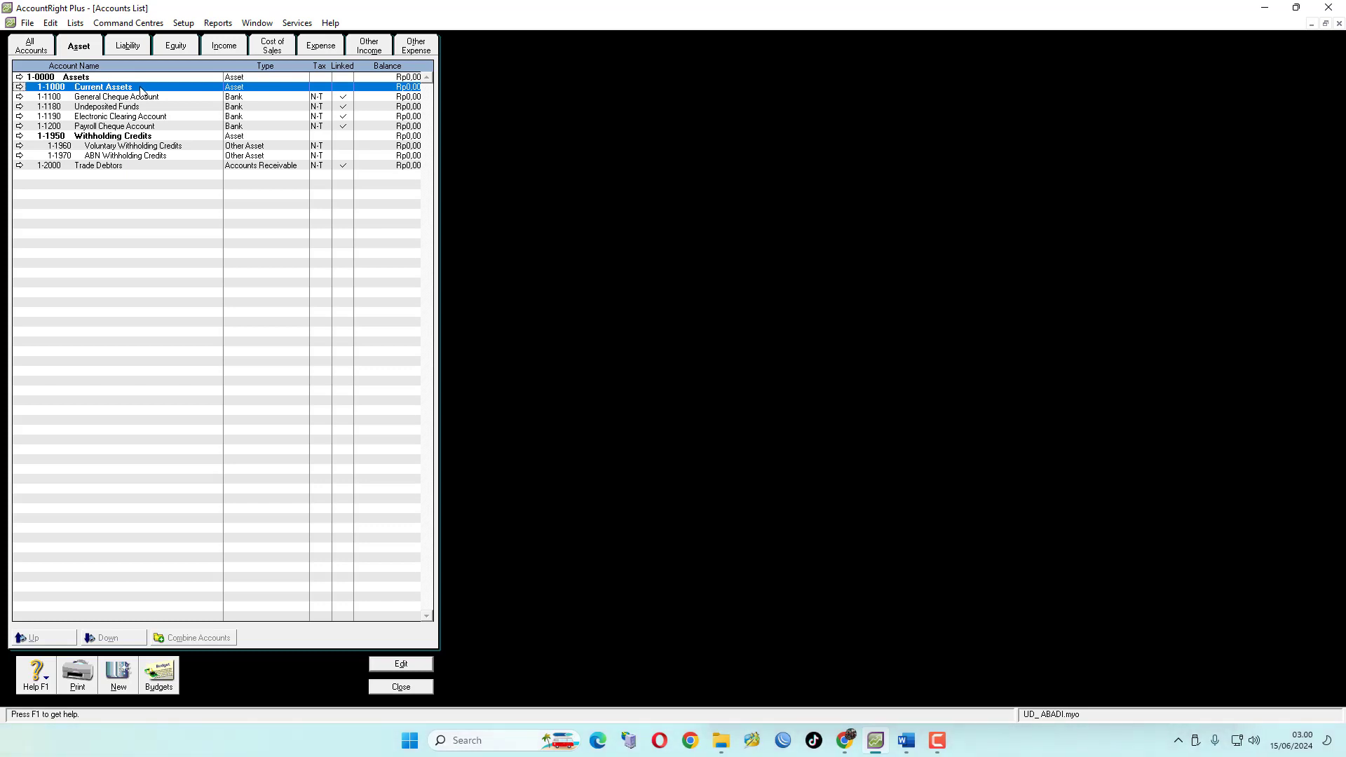
left_click(907, 740)
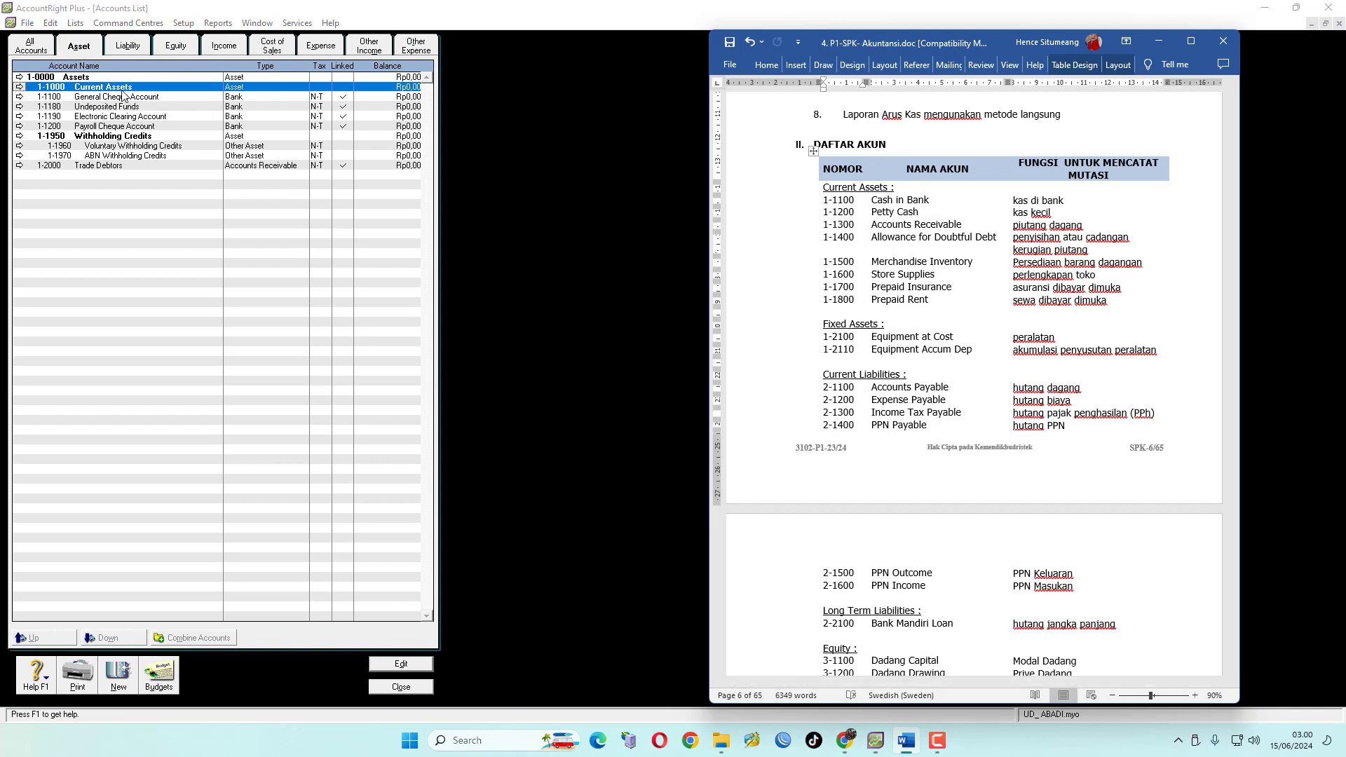
mouse_move(818, 219)
left_click(107, 99)
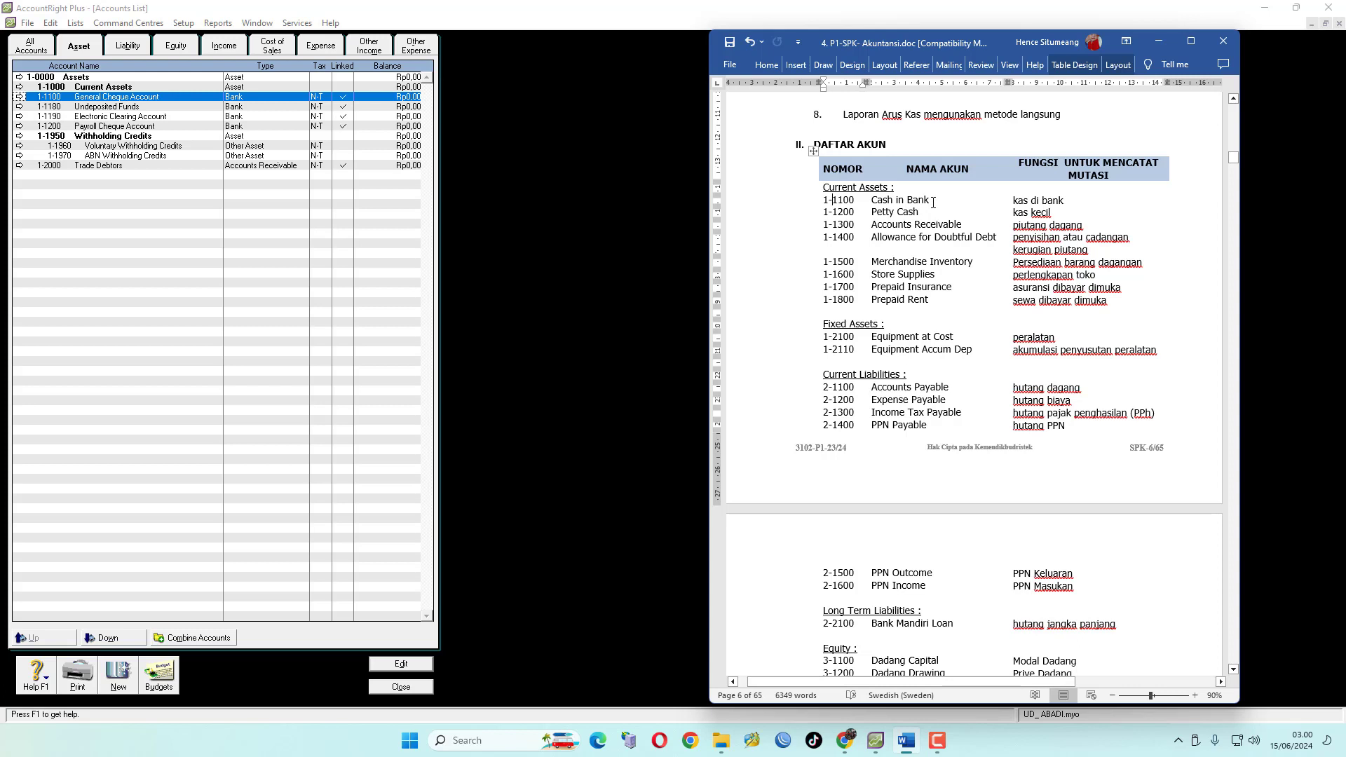
left_click(21, 100)
left_click(21, 100)
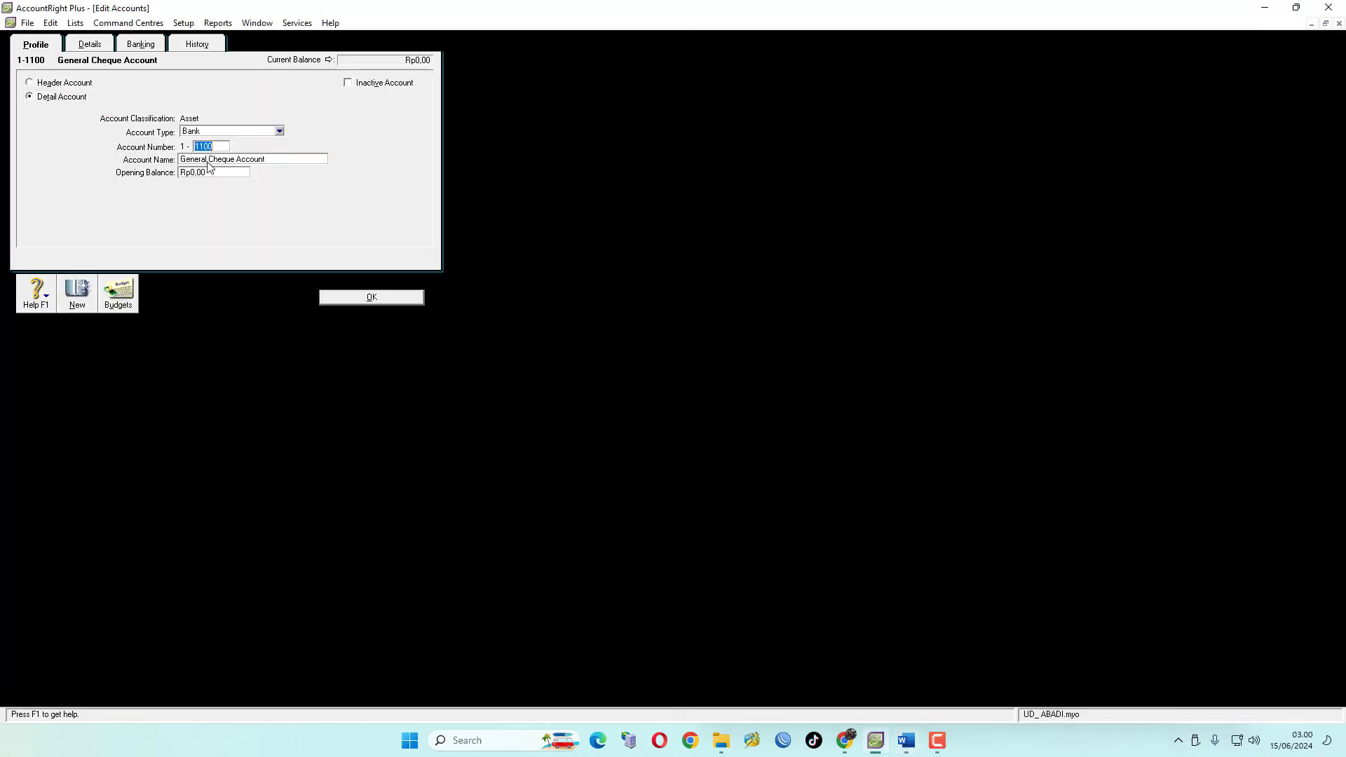
key("Tab")
type("Cas")
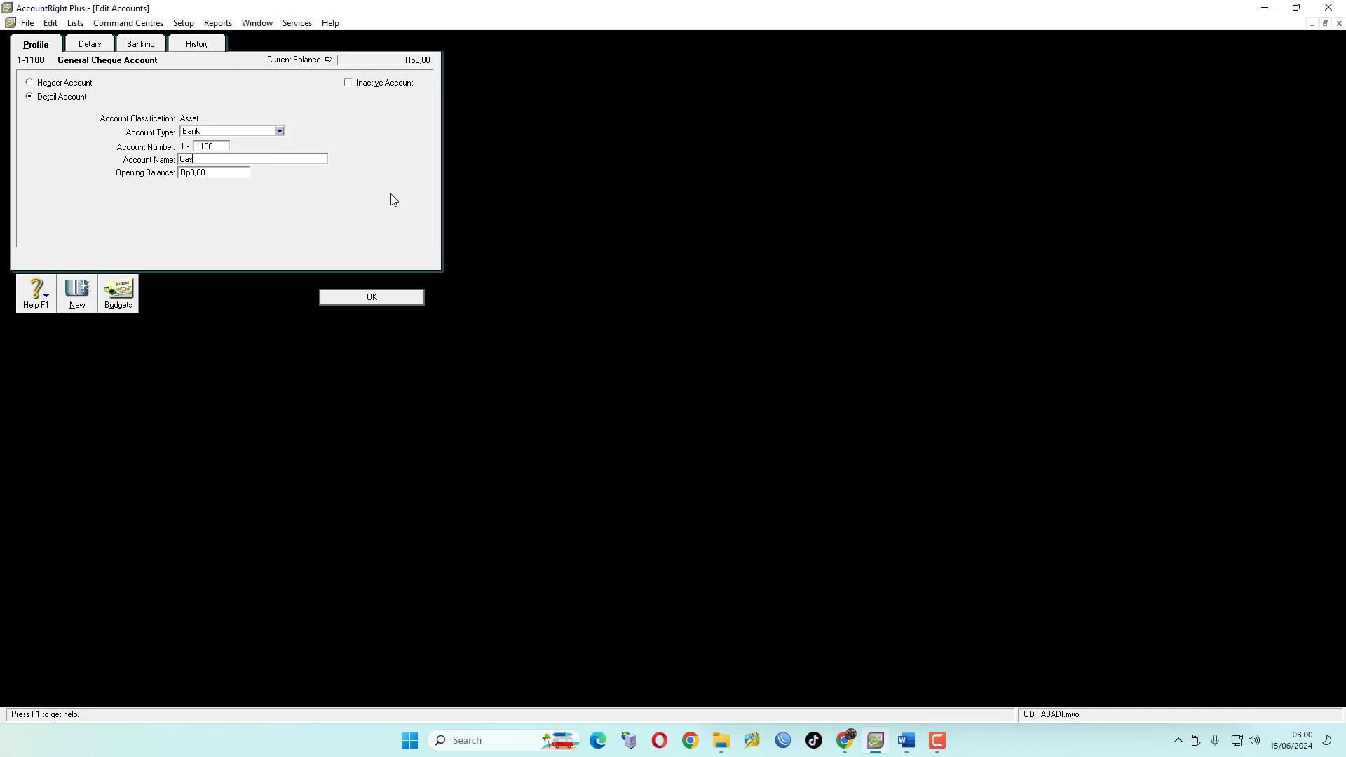
type("h In Bank")
left_click(384, 300)
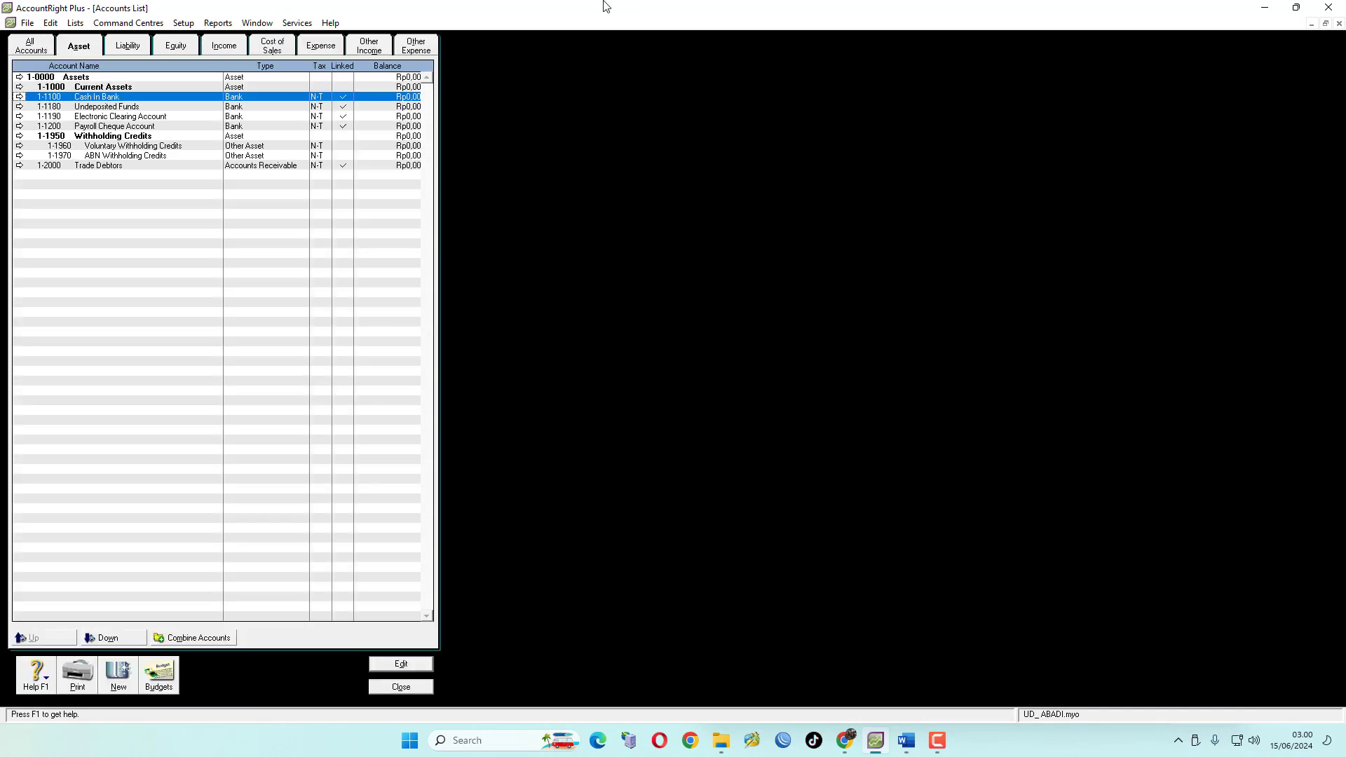
Rename detail account 1-1200 as Petty Cash
left_click(906, 741)
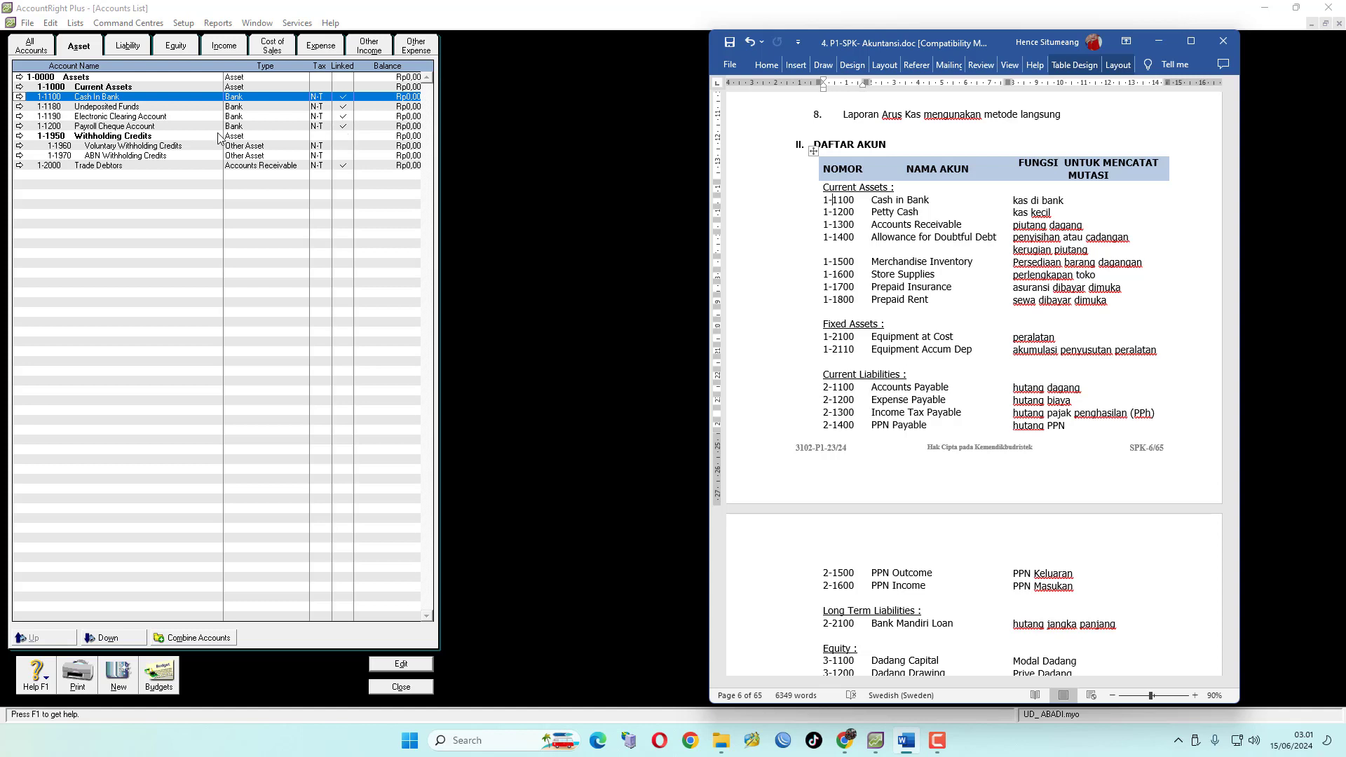
left_click(20, 126)
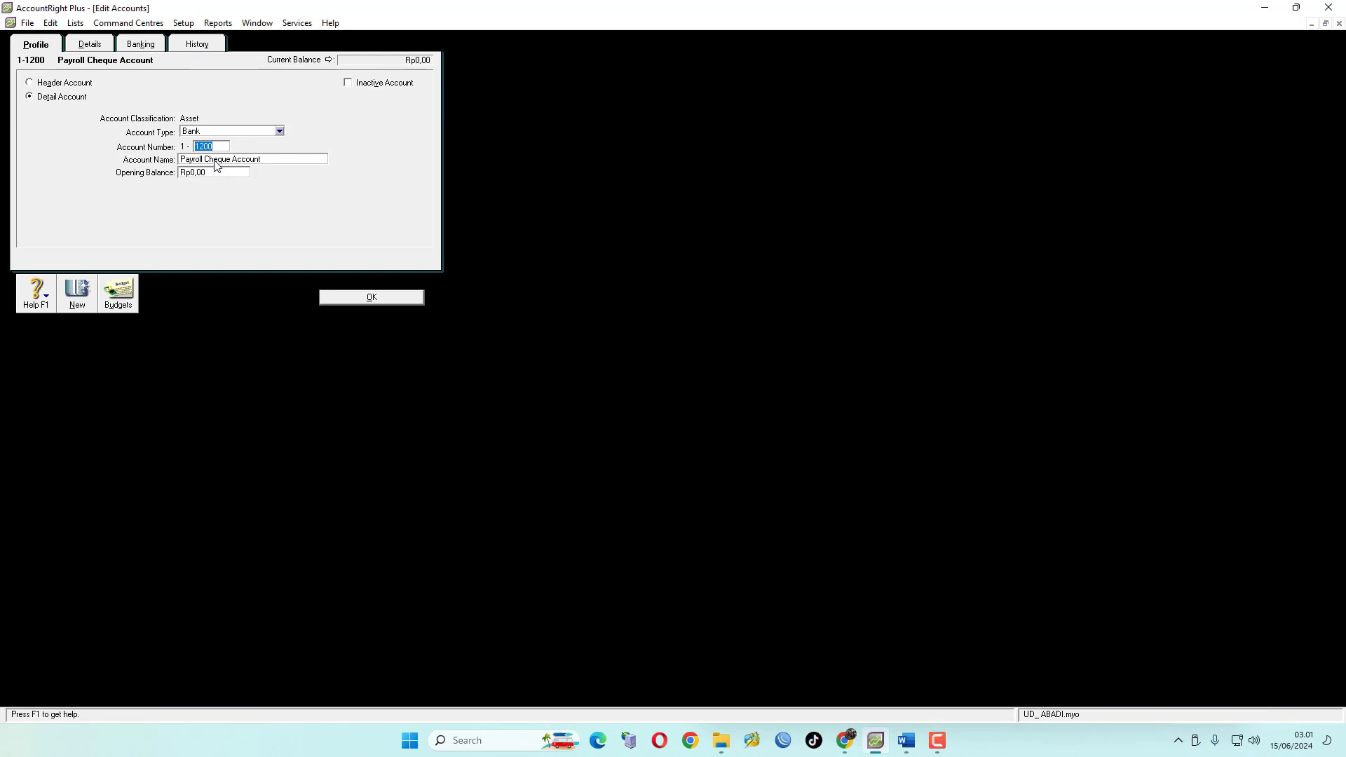
left_click(220, 161)
type("P")
key("BackSpace")
left_click(372, 299)
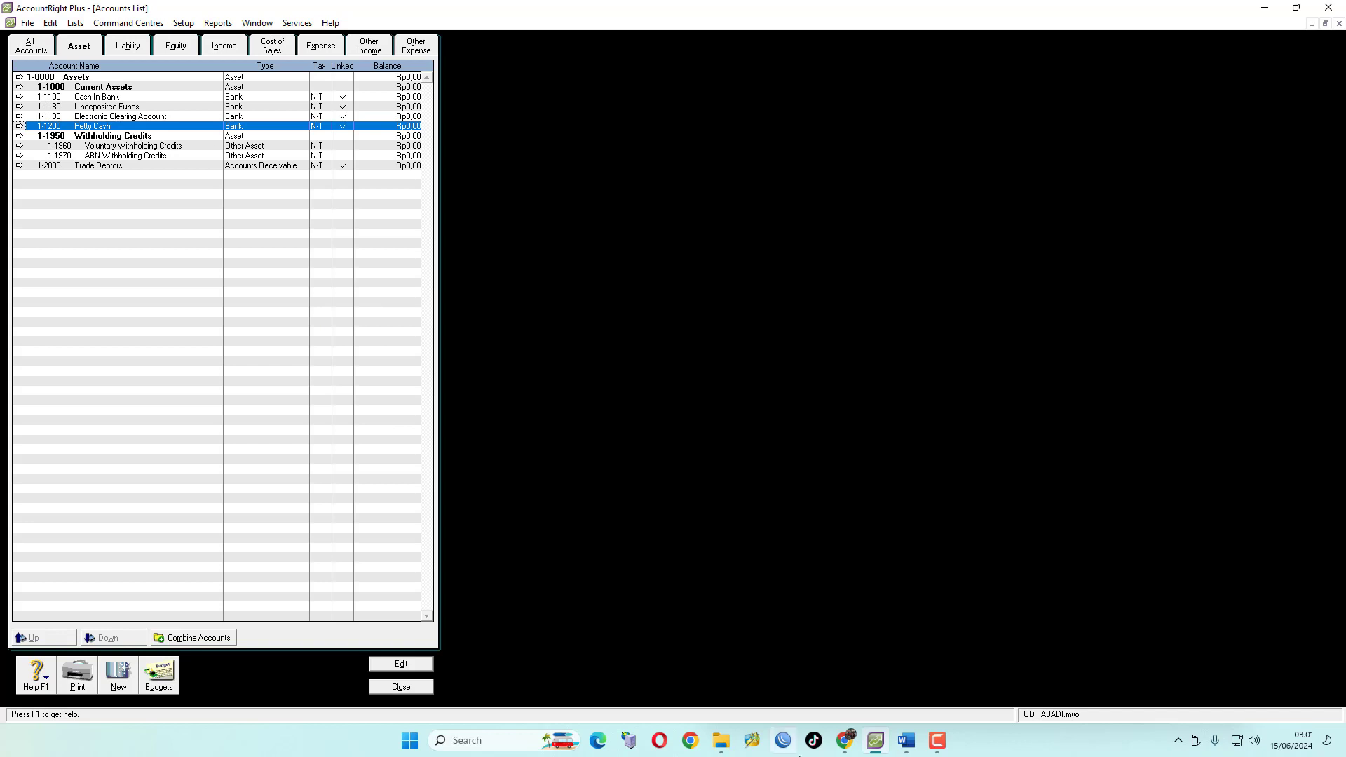
Indent accounts 1-1100, 1-1180, 1-1190 and 1-1200 one level down beneath the Current Assets header
left_click(906, 740)
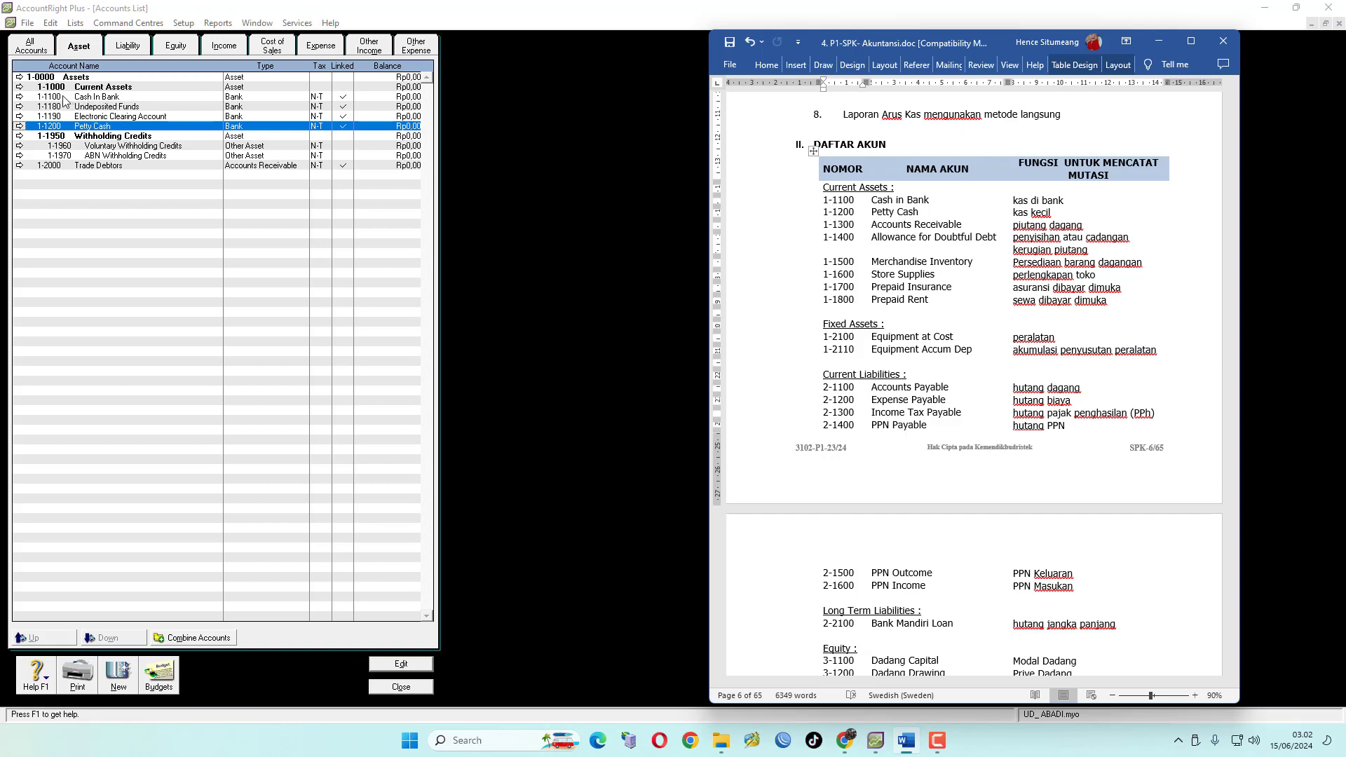
left_click(93, 98)
left_click(97, 107)
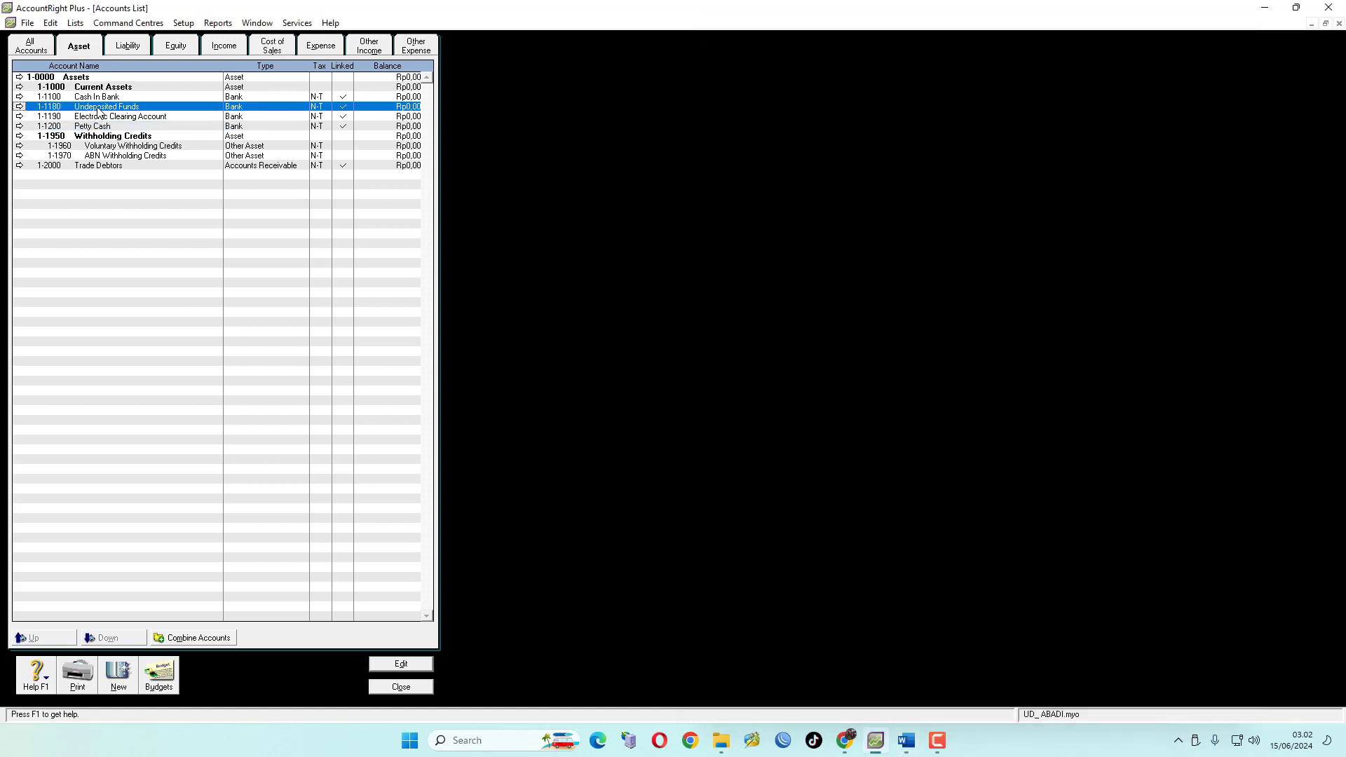
left_click(98, 117)
left_click(96, 128)
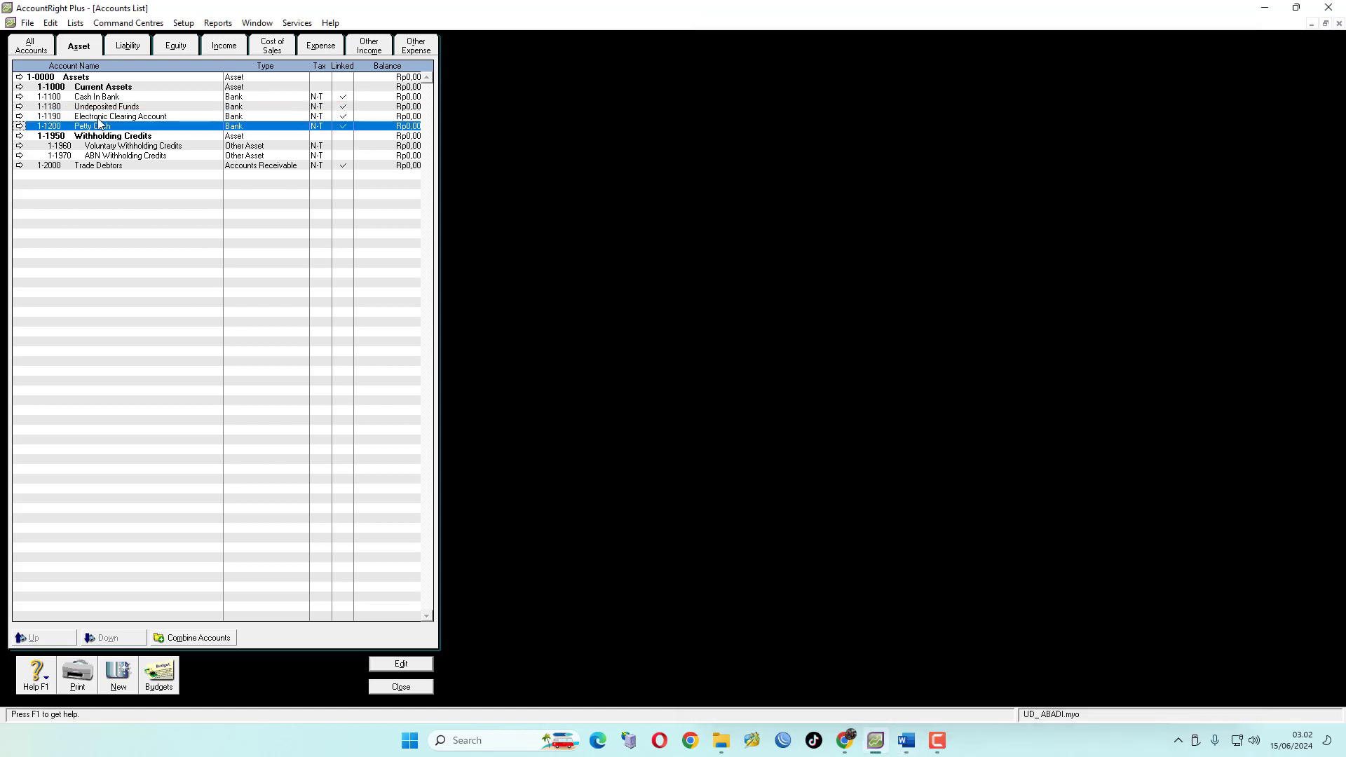
left_click(107, 100)
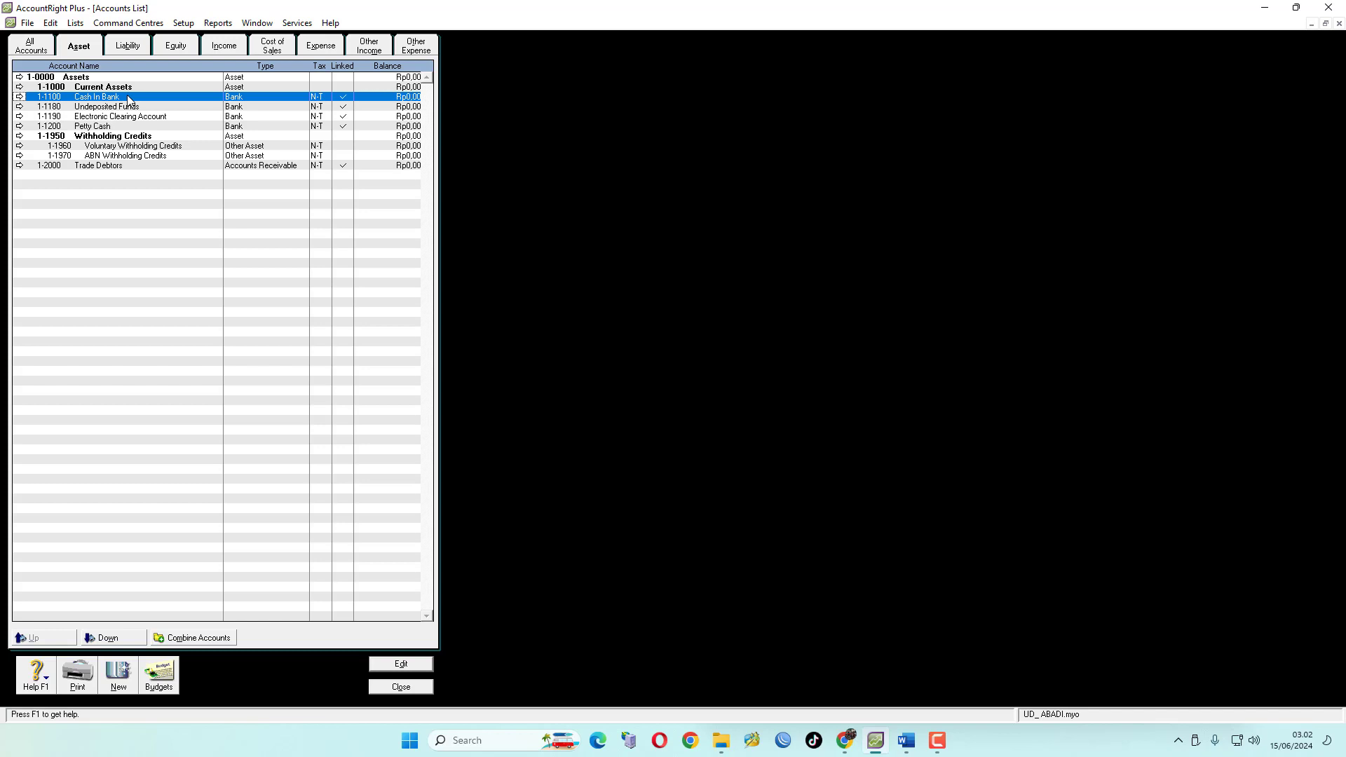
left_click(109, 639)
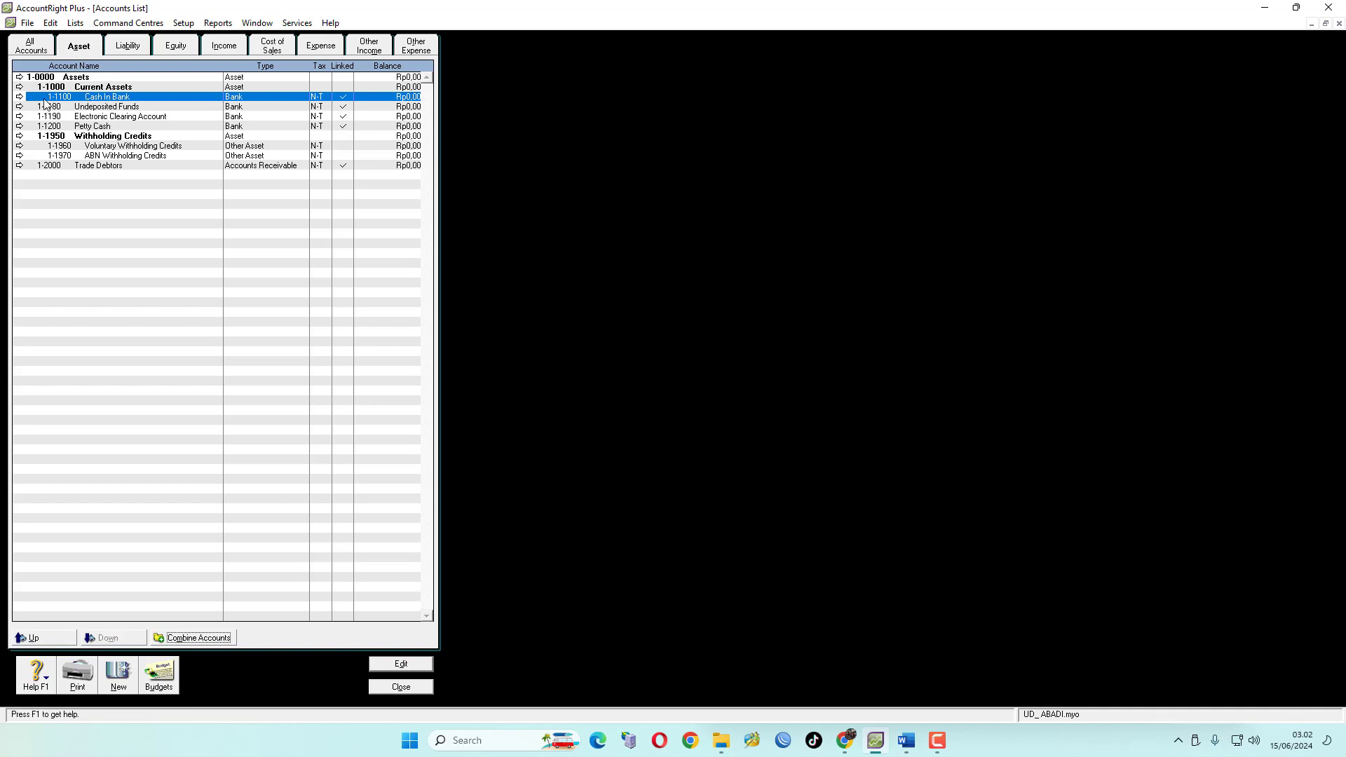
left_click(102, 109)
left_click(112, 639)
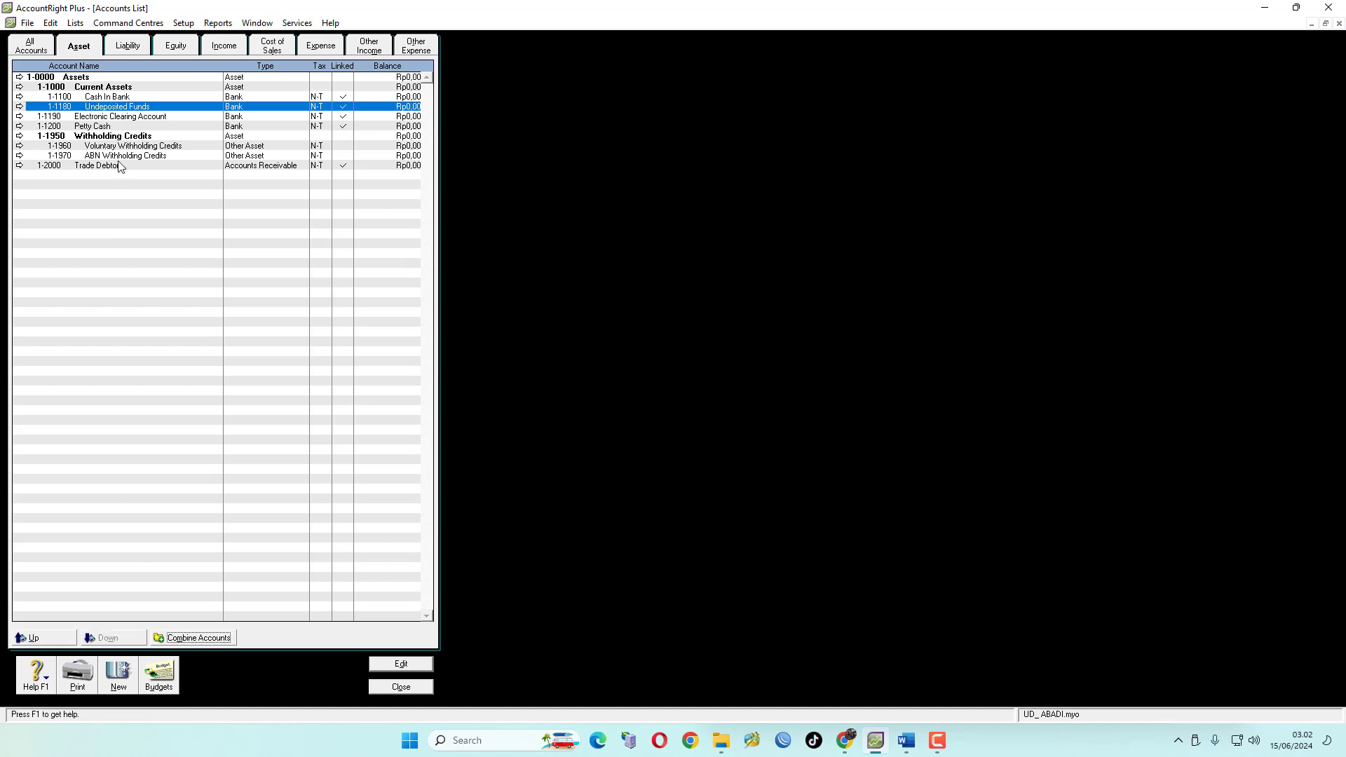
left_click(133, 117)
left_click(112, 639)
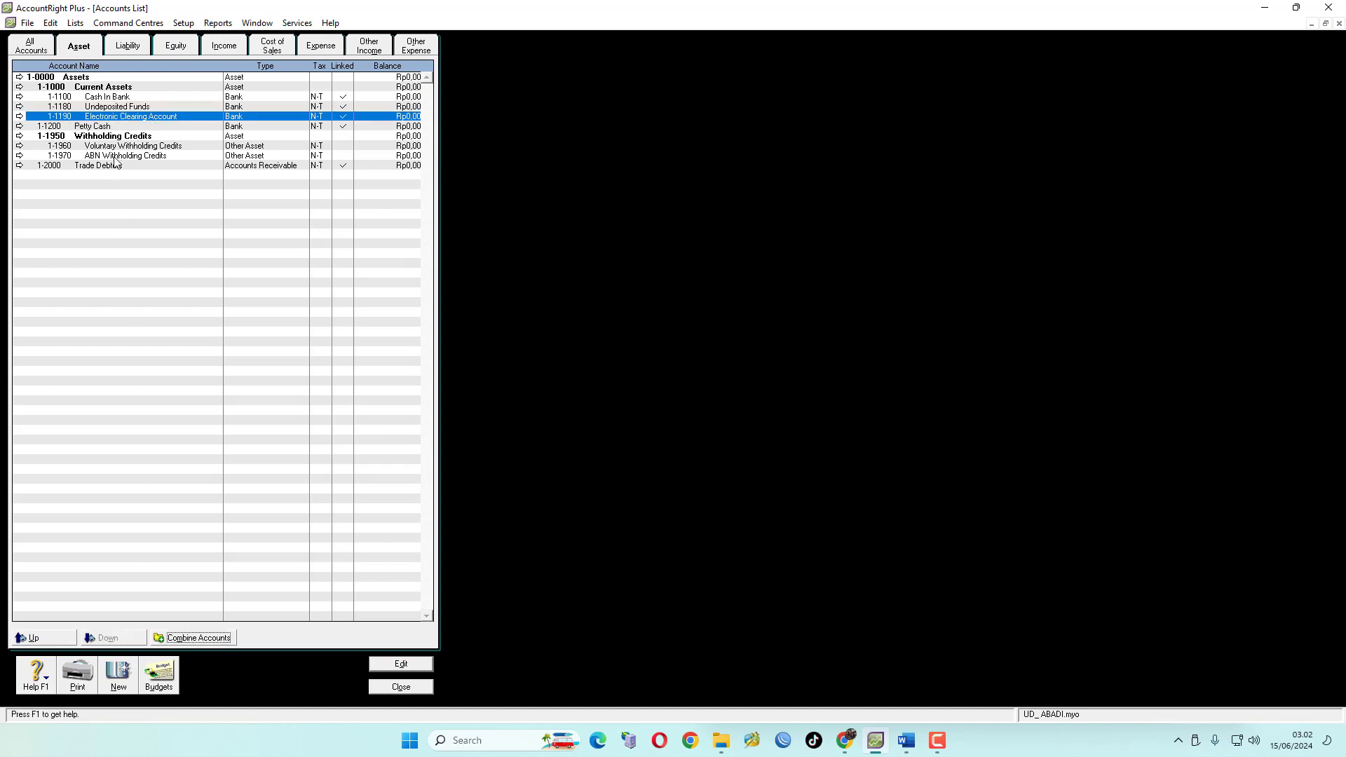
left_click(98, 128)
left_click(114, 640)
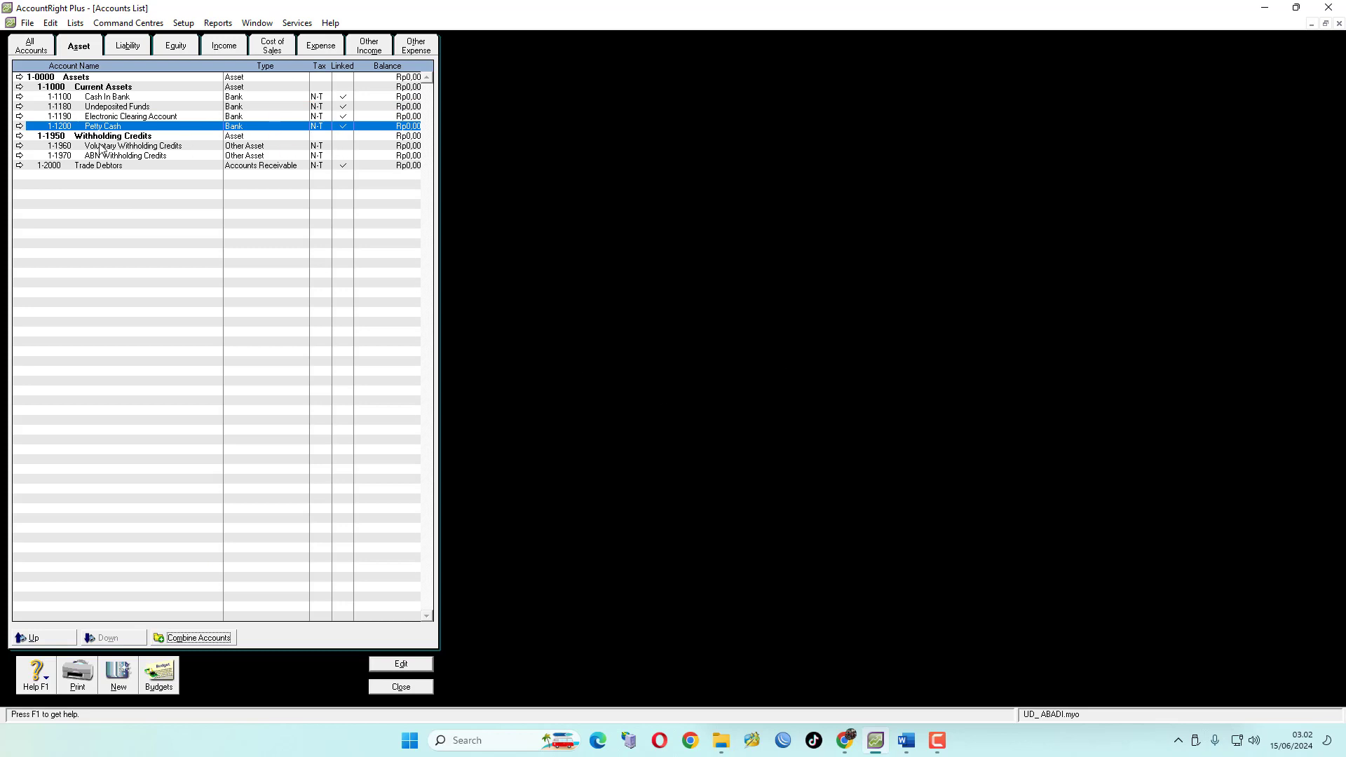
Delete the Withholding Credits header account 1-1950
left_click(20, 136)
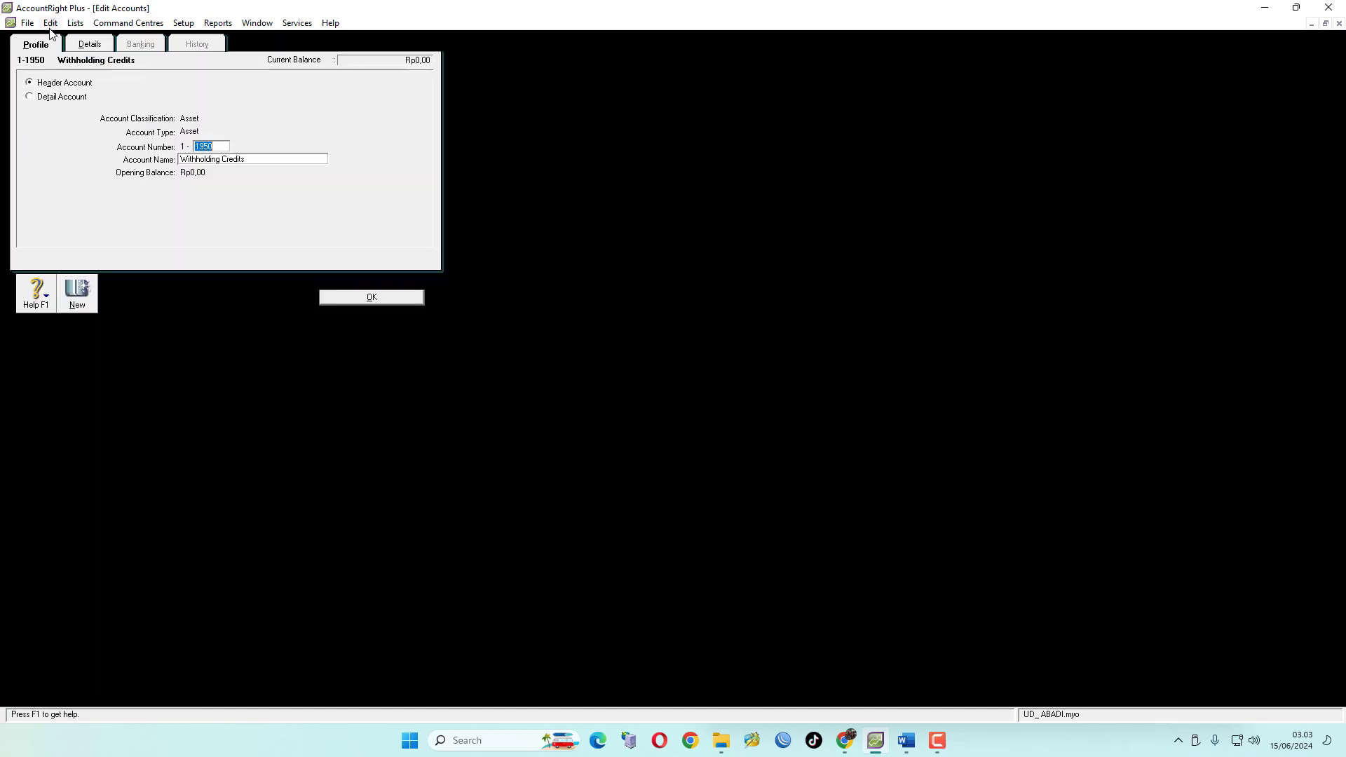
left_click(51, 22)
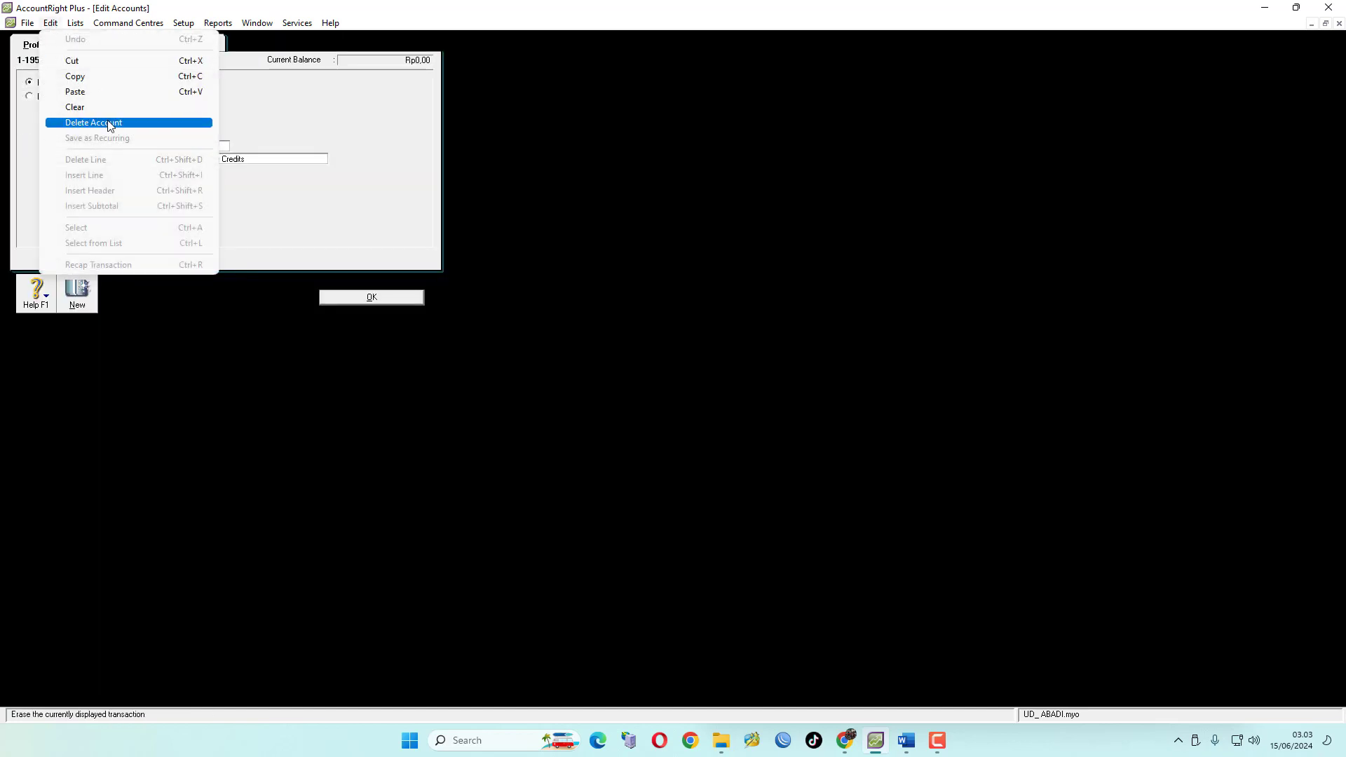
left_click(109, 123)
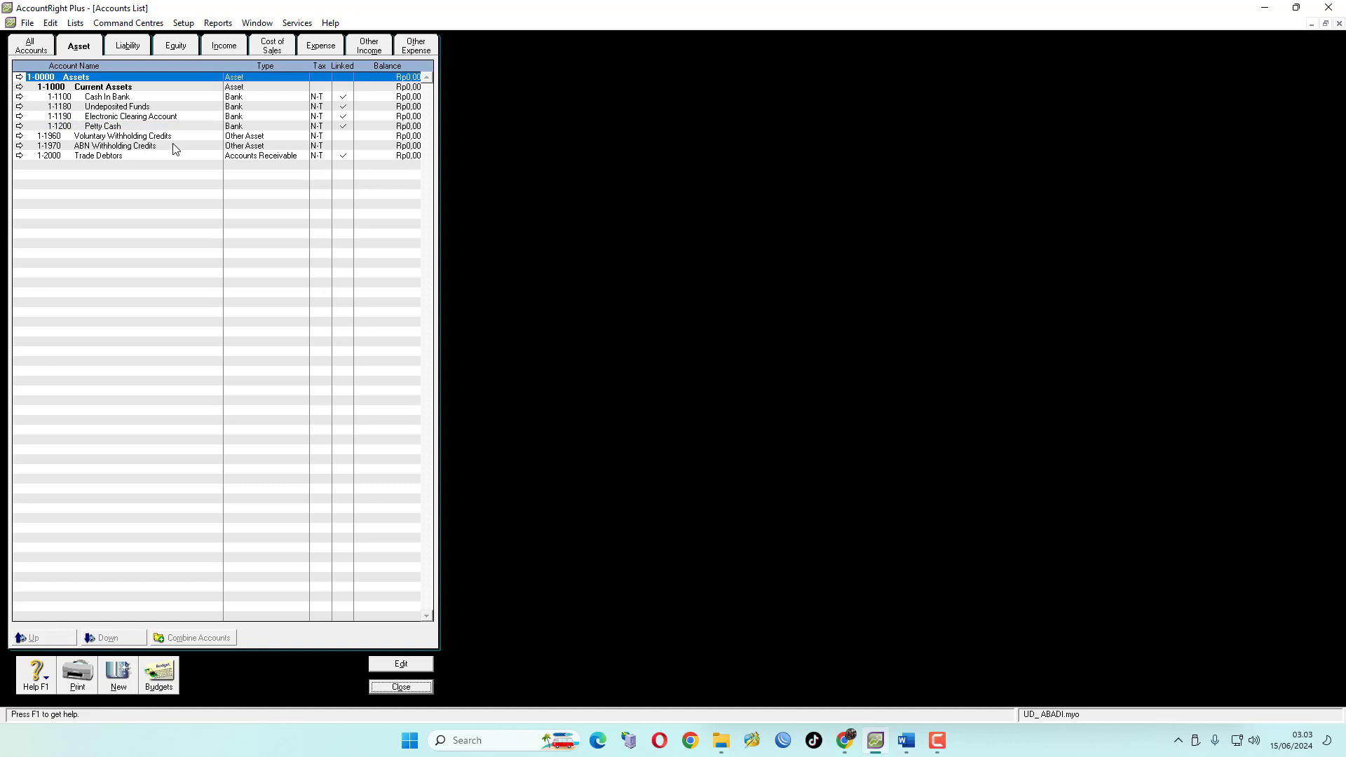
Try to delete the Voluntary Withholding Credits account 1-1960
left_click(20, 135)
left_click(51, 22)
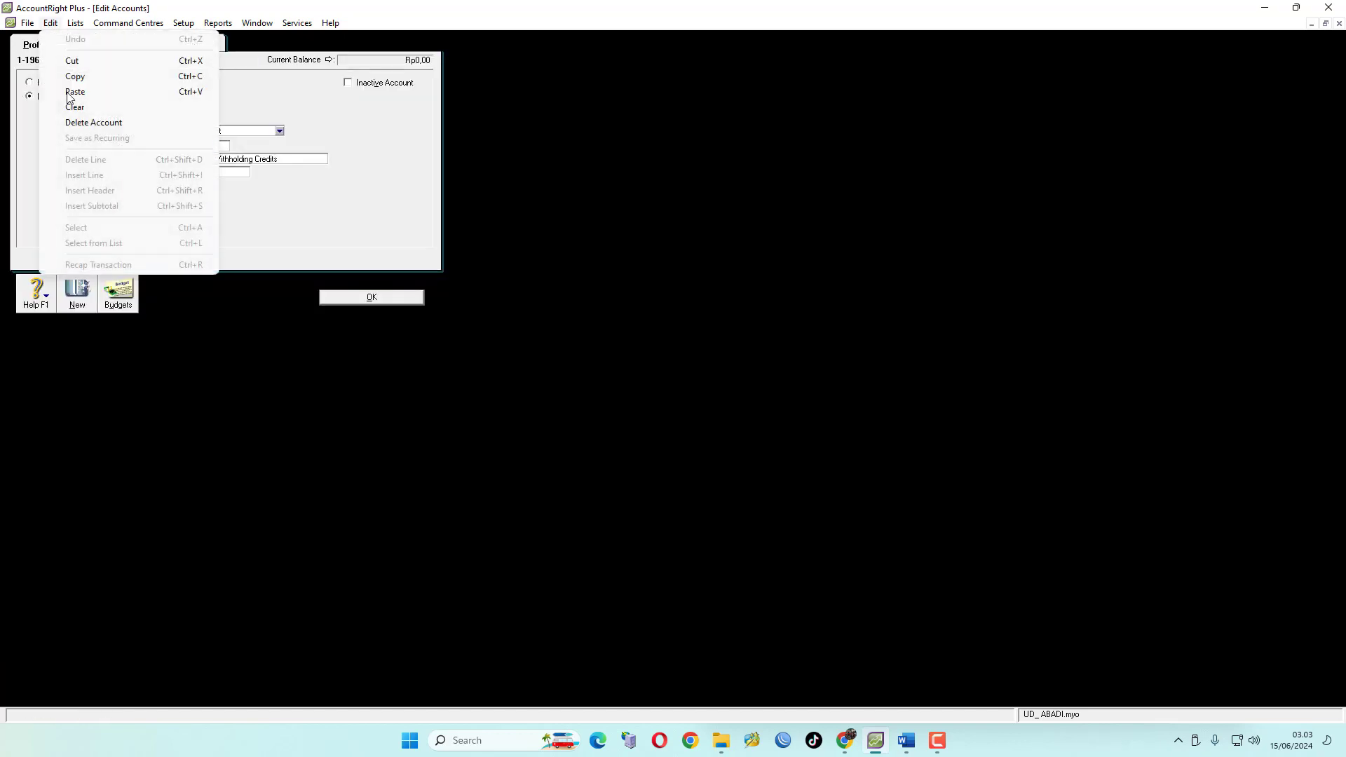
left_click(105, 123)
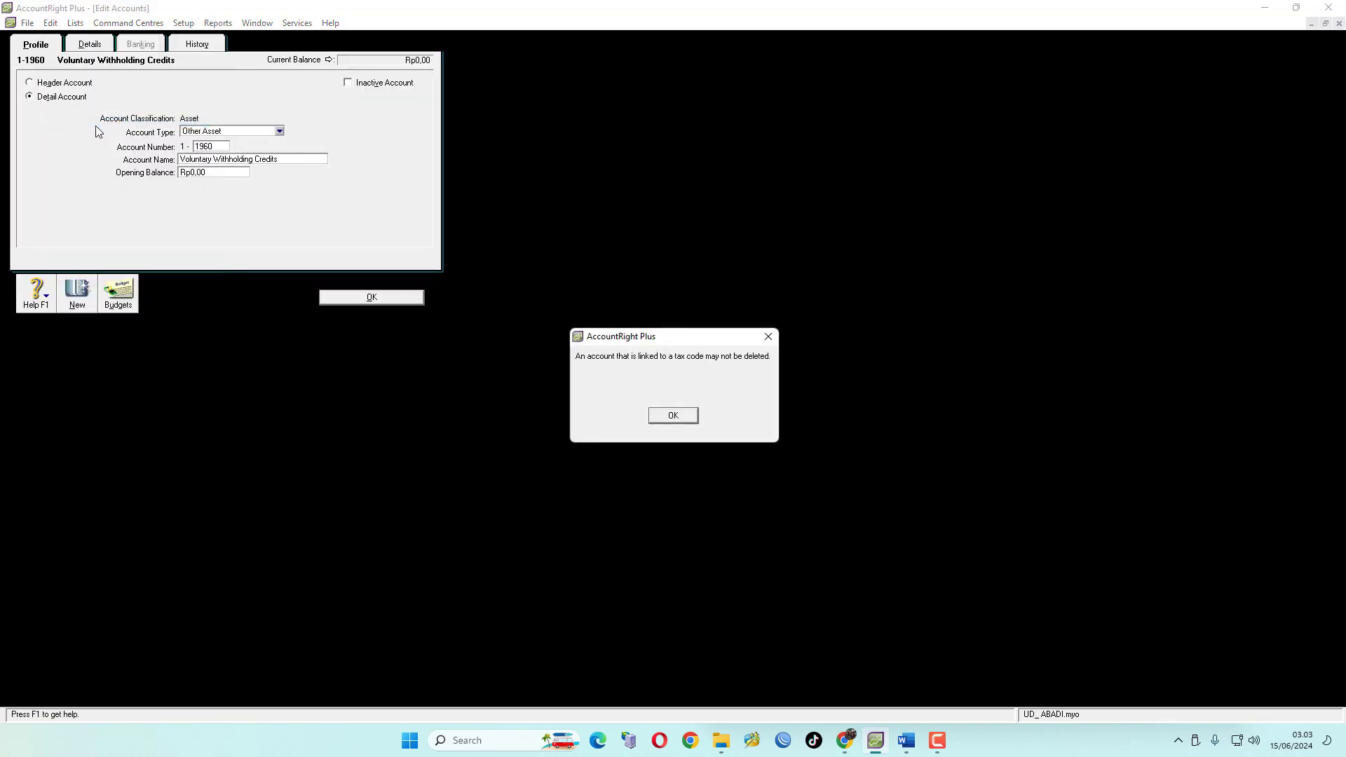
left_click(672, 415)
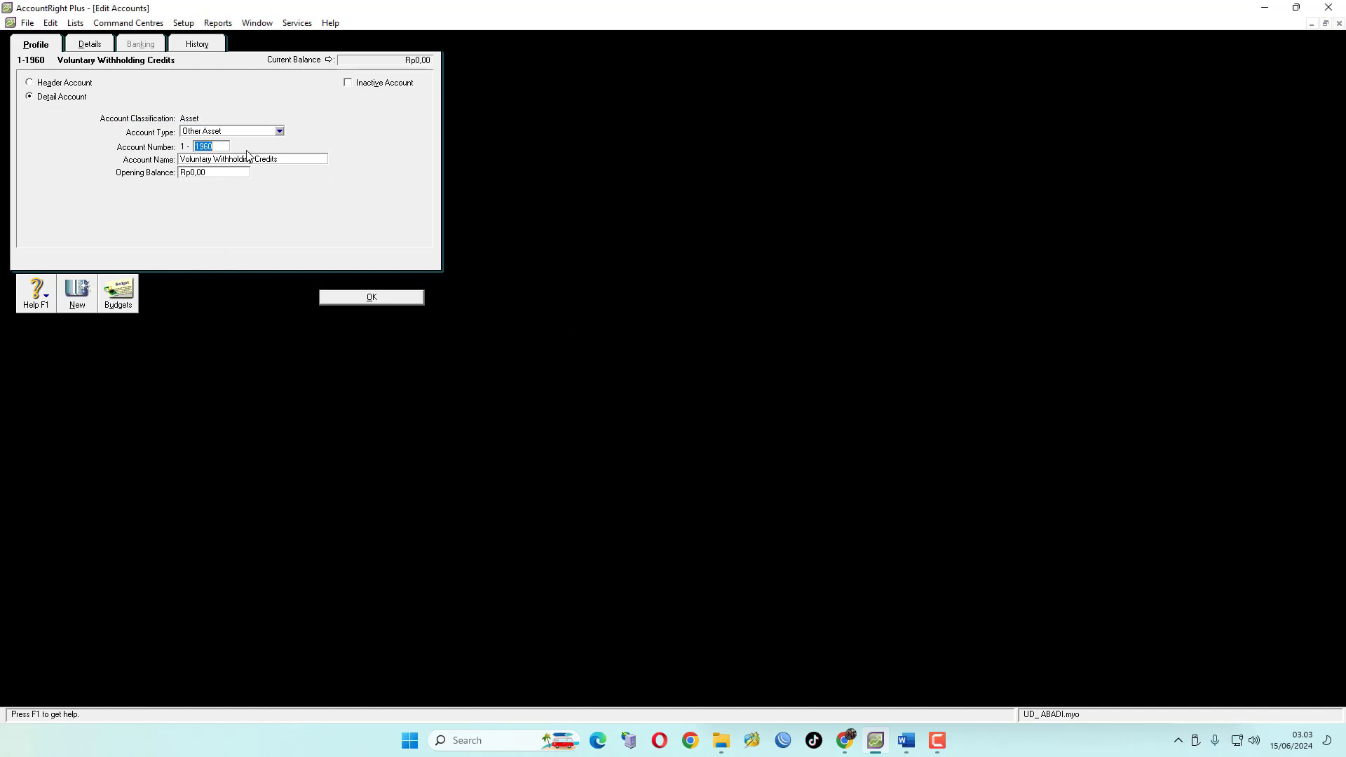
left_click(399, 298)
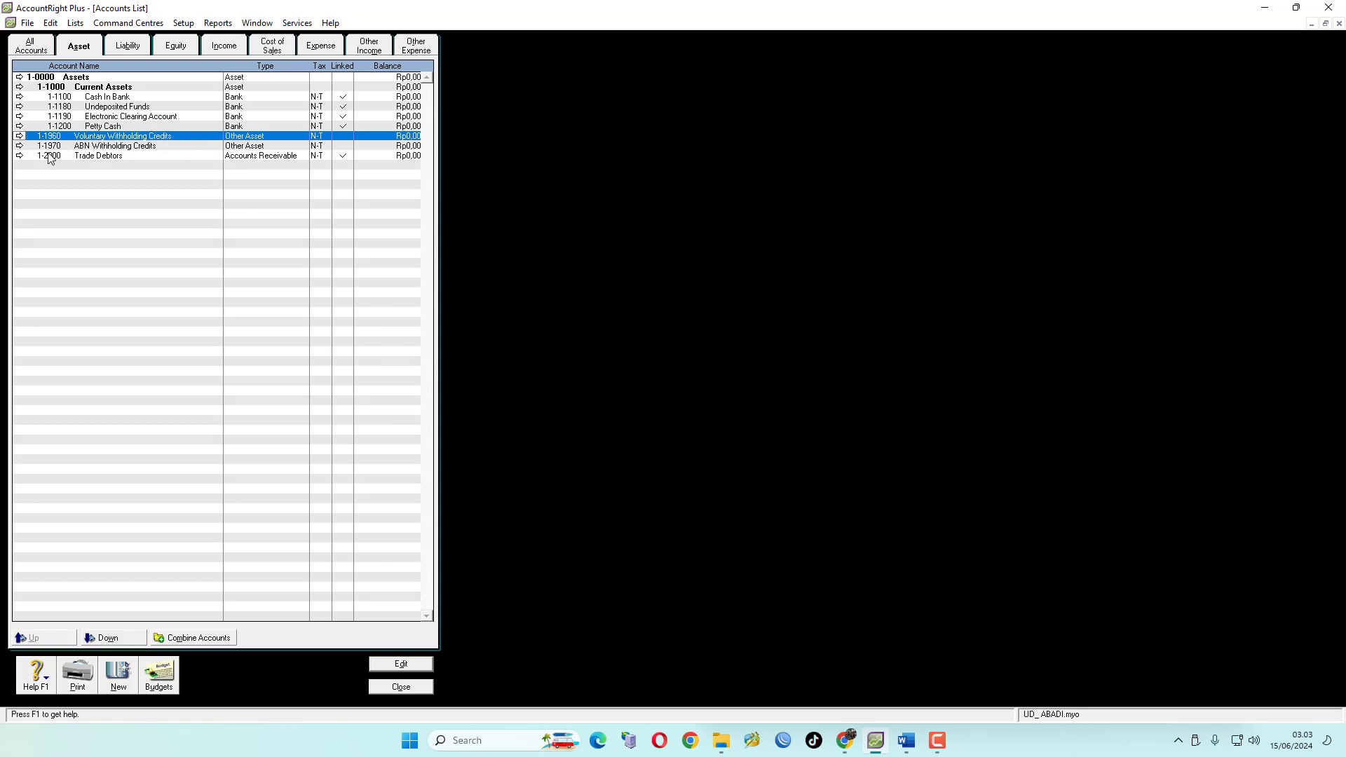
Try to delete the ABN Withholding Credits account 1-1970
key("alt+Tab")
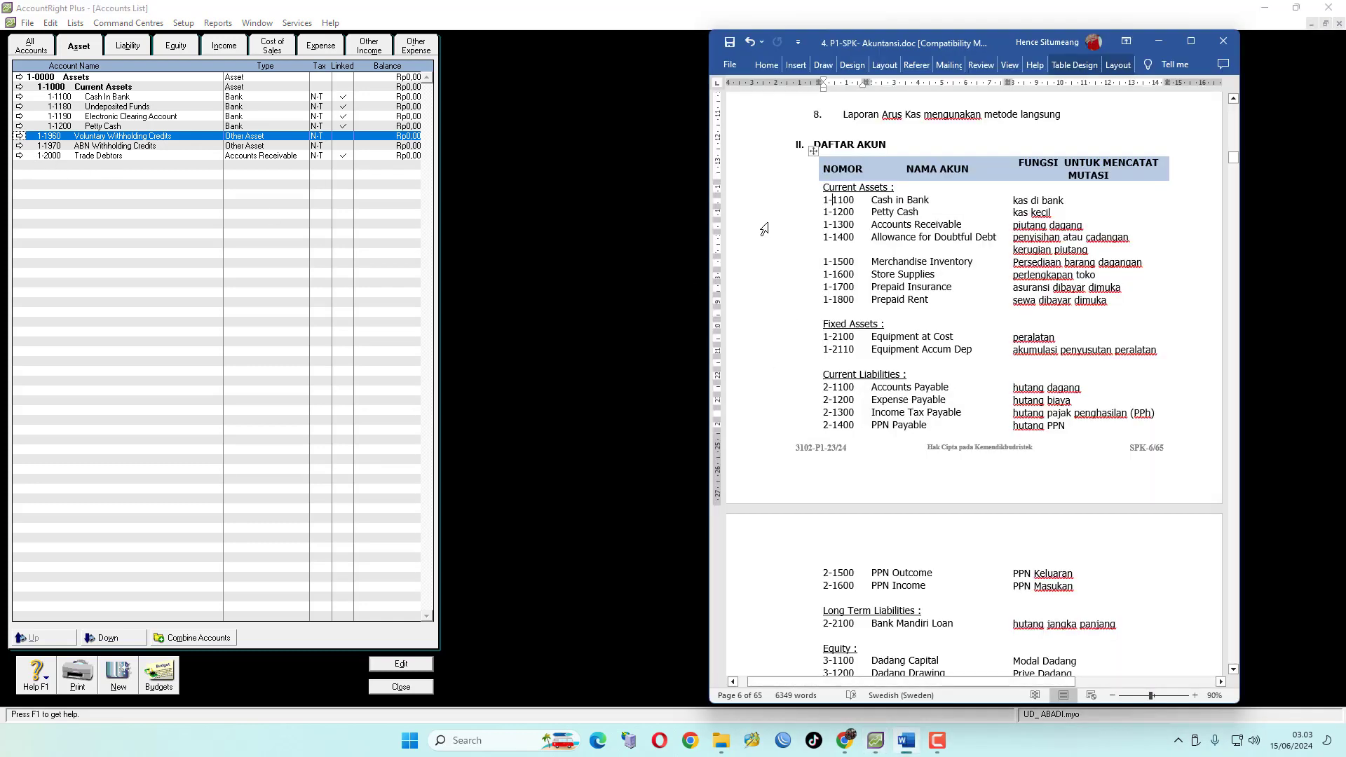
left_click(19, 145)
left_click(54, 23)
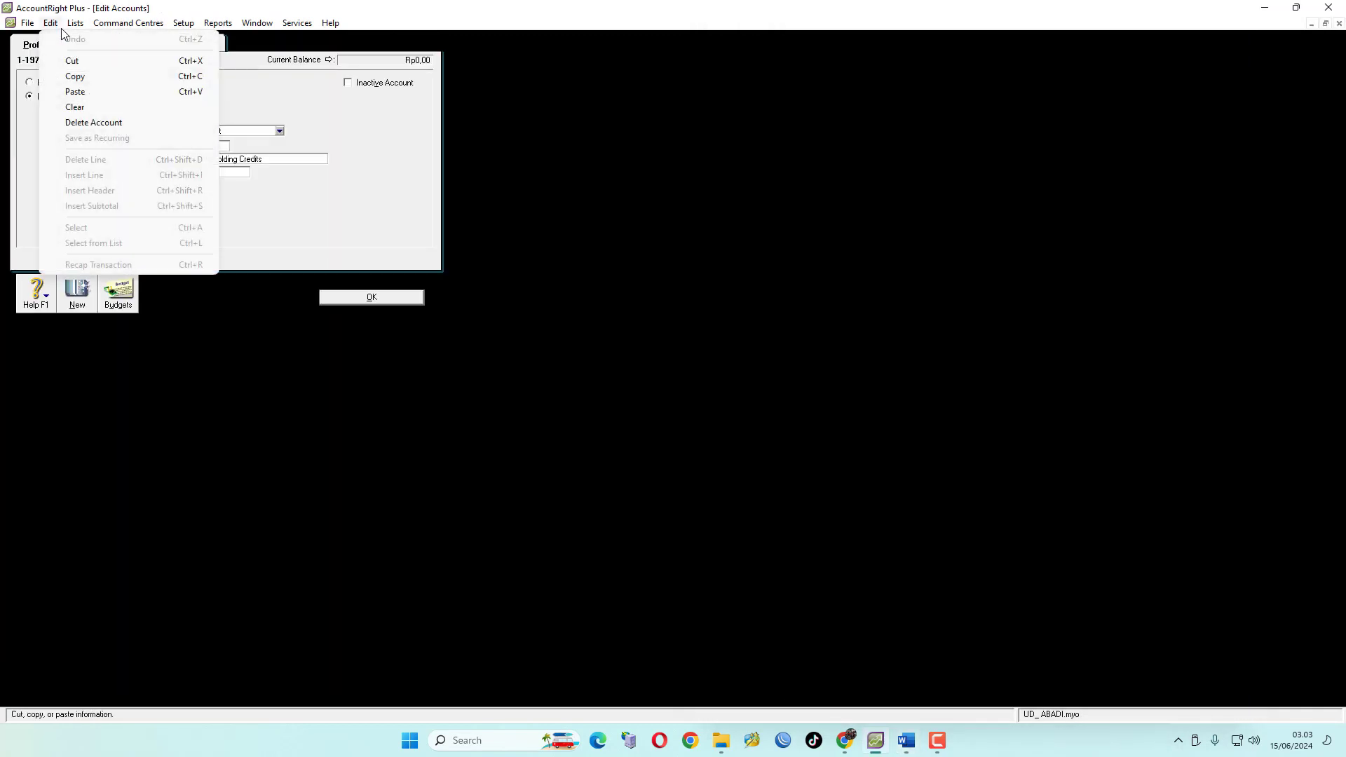
left_click(116, 123)
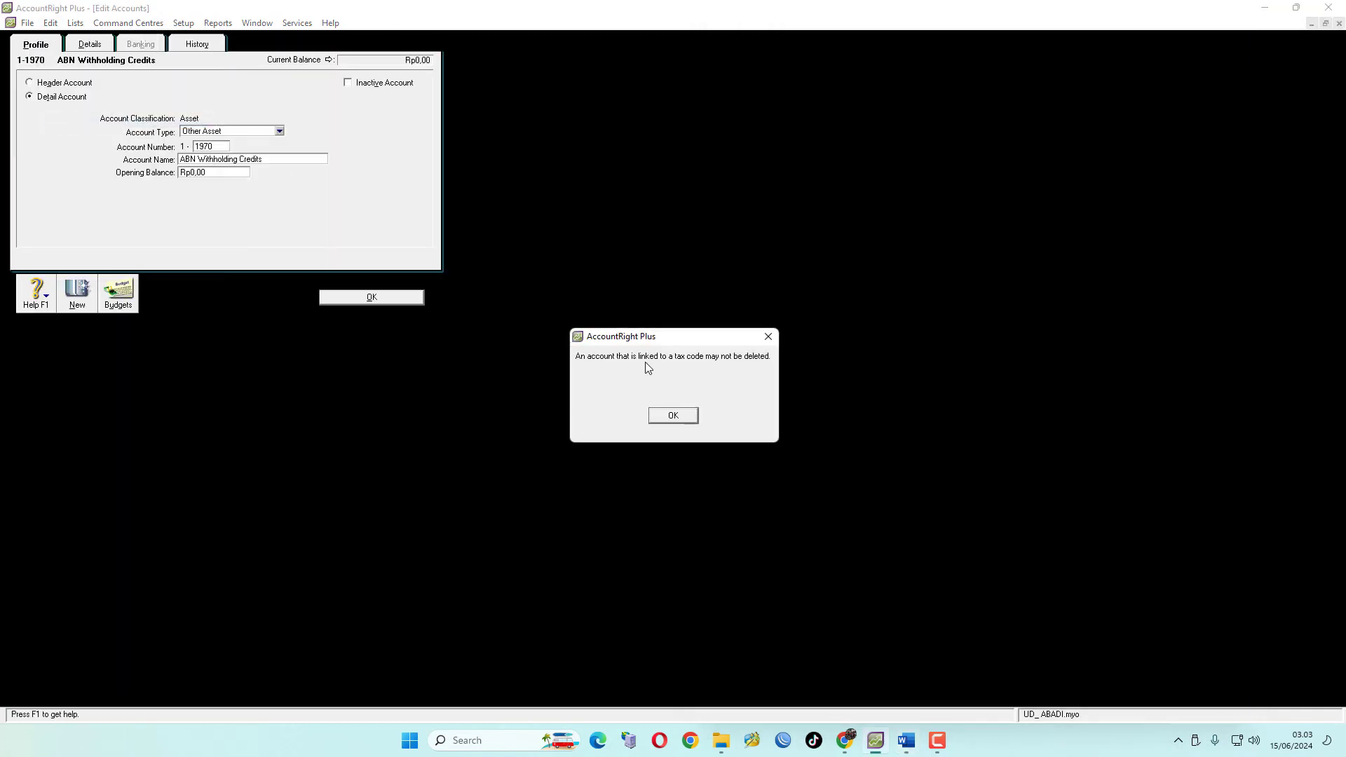
left_click_drag(684, 331, 333, 127)
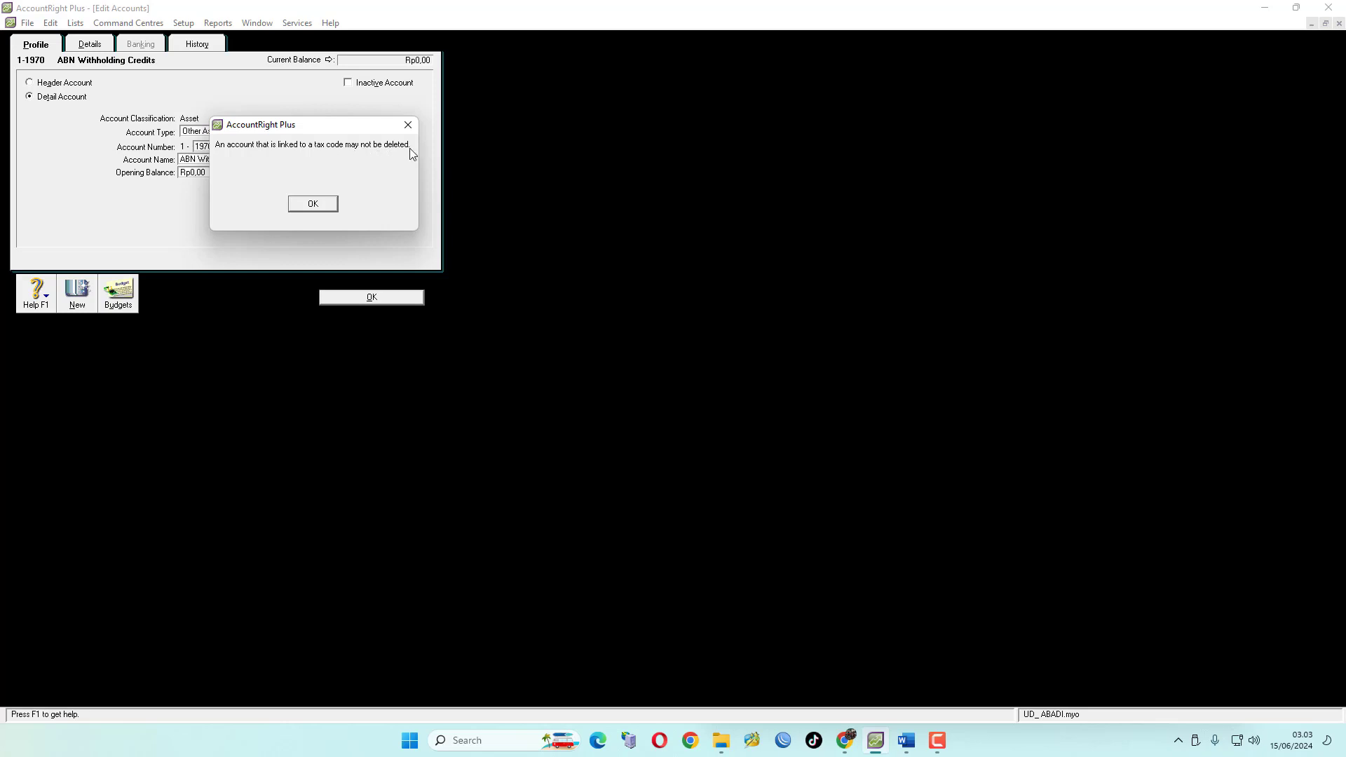
left_click(312, 203)
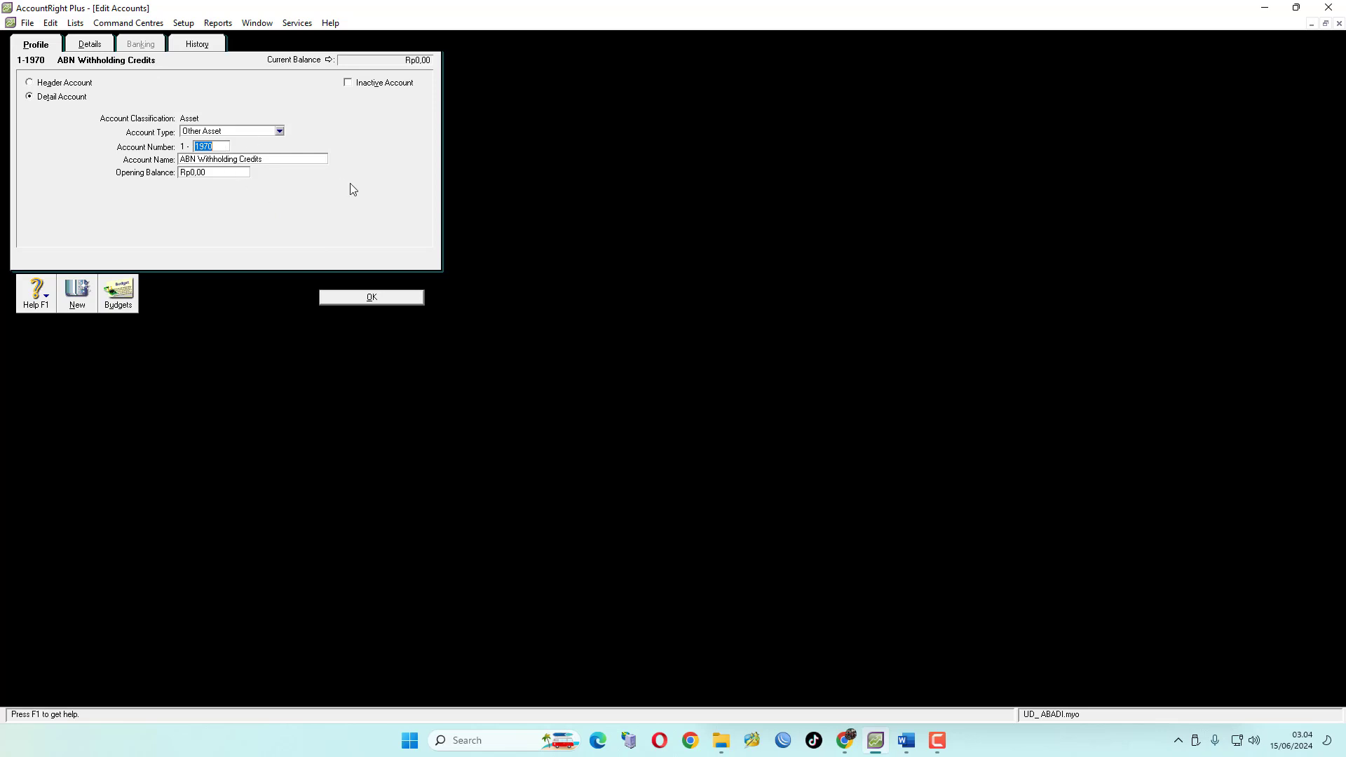
Open the tax code list and read the exam document's accounting policies on PPN for purchases and sales
left_click(80, 24)
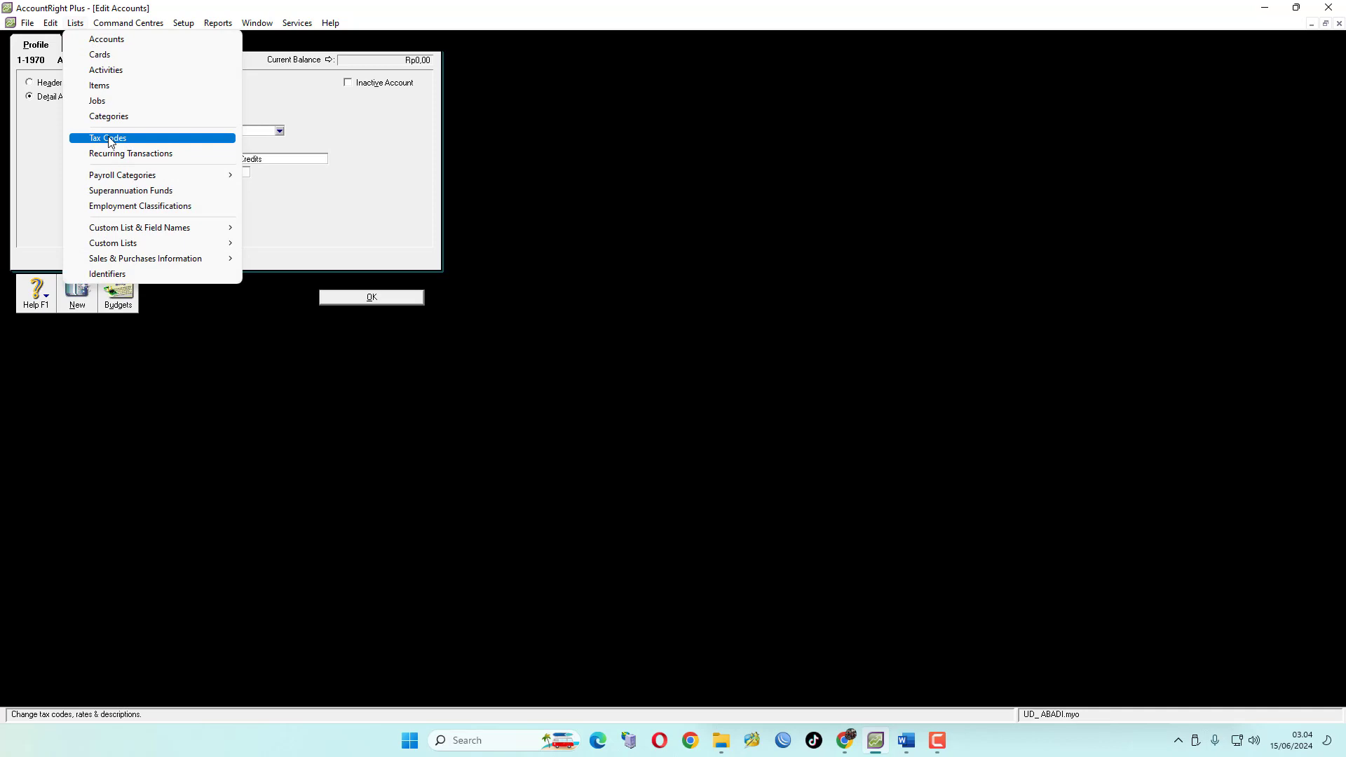
left_click(146, 144)
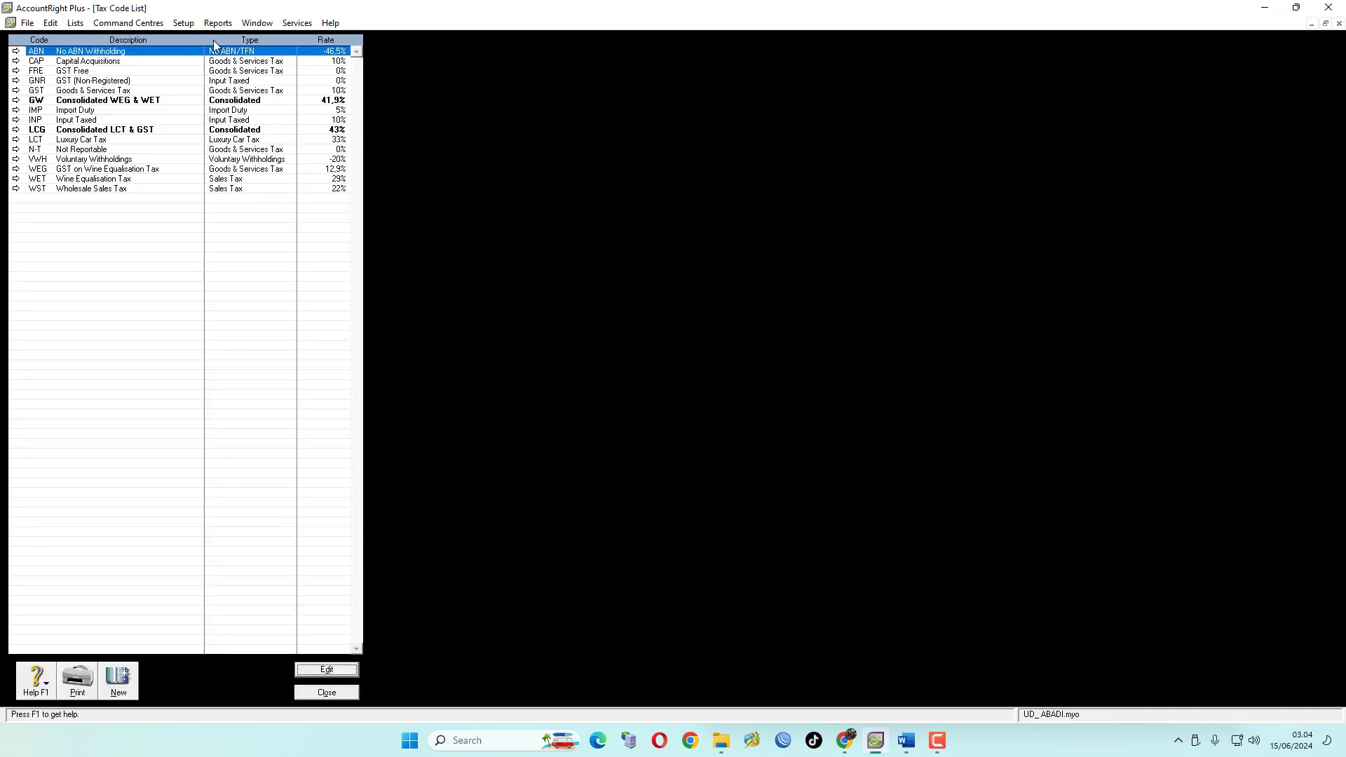
left_click(908, 741)
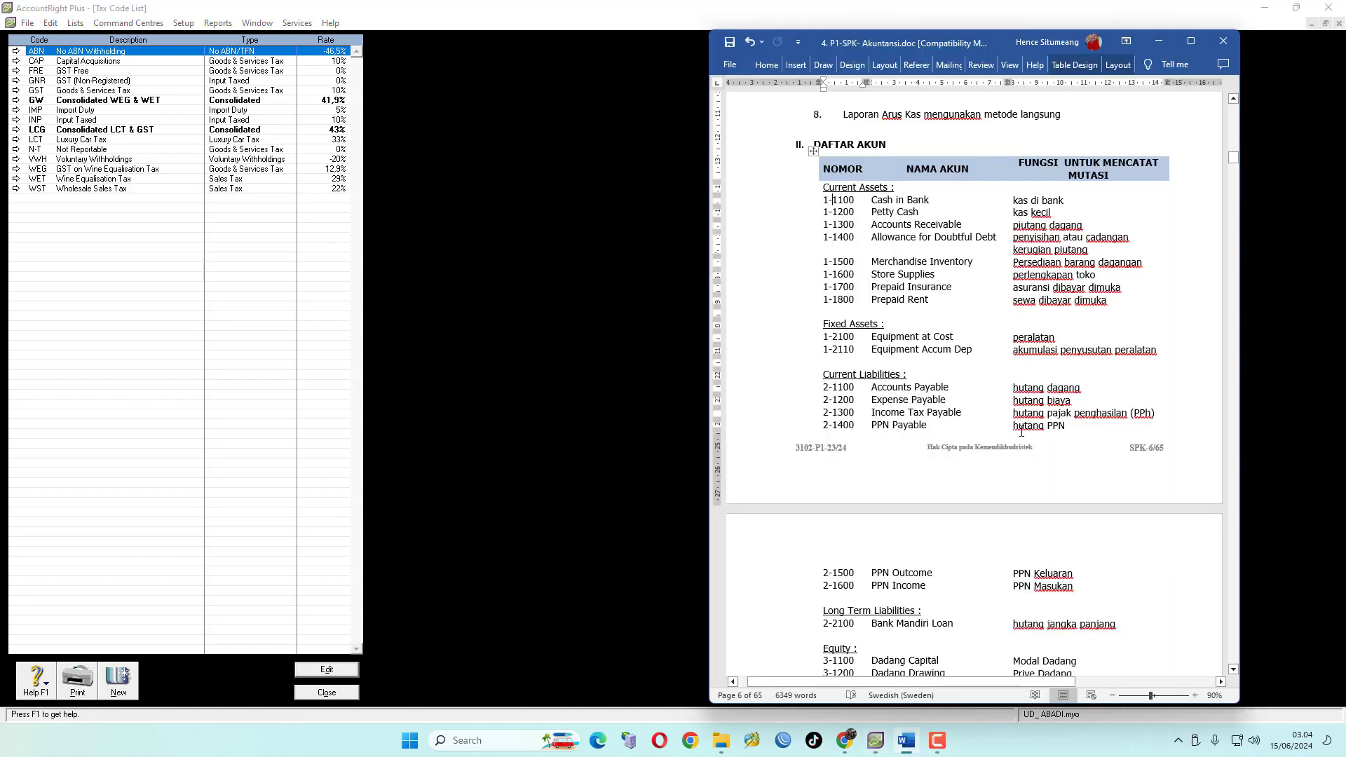
scroll(1087, 428, "up", 15)
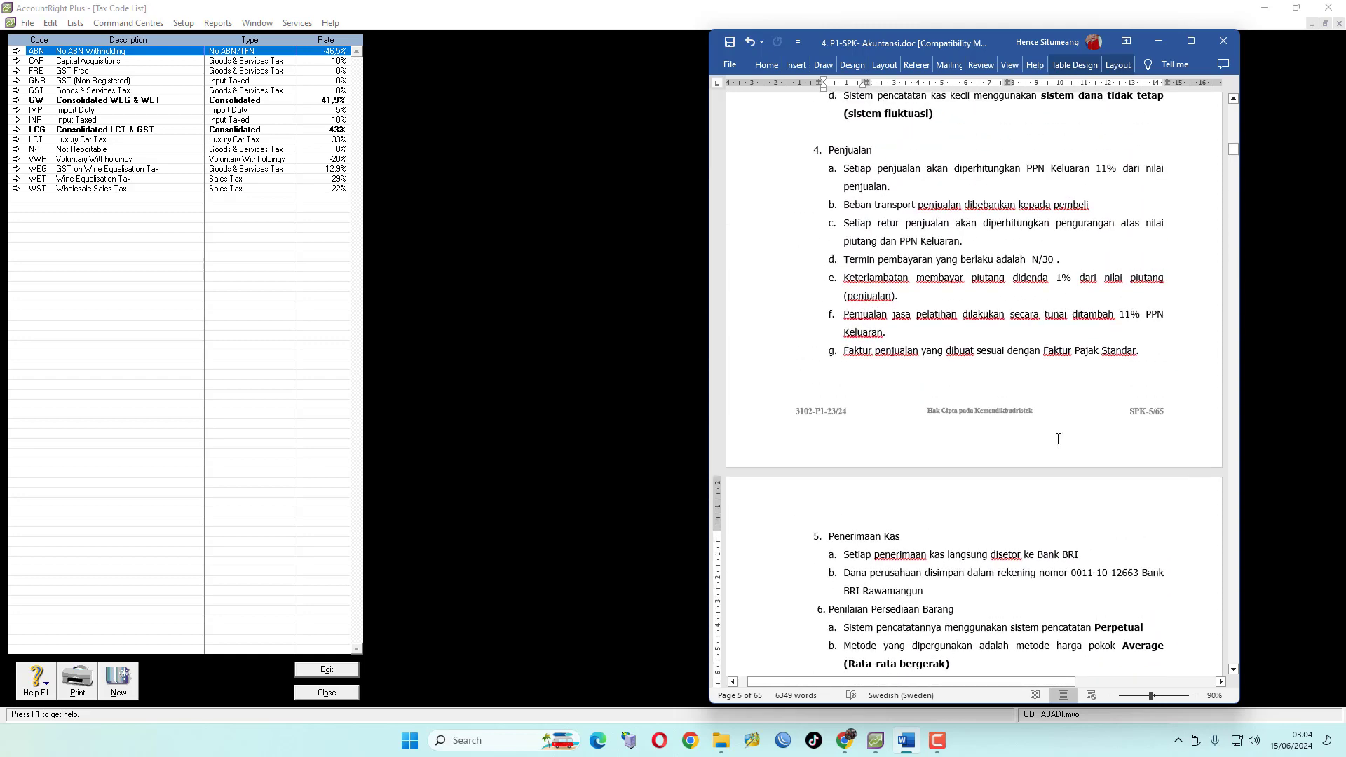
scroll(1058, 439, "up", 6)
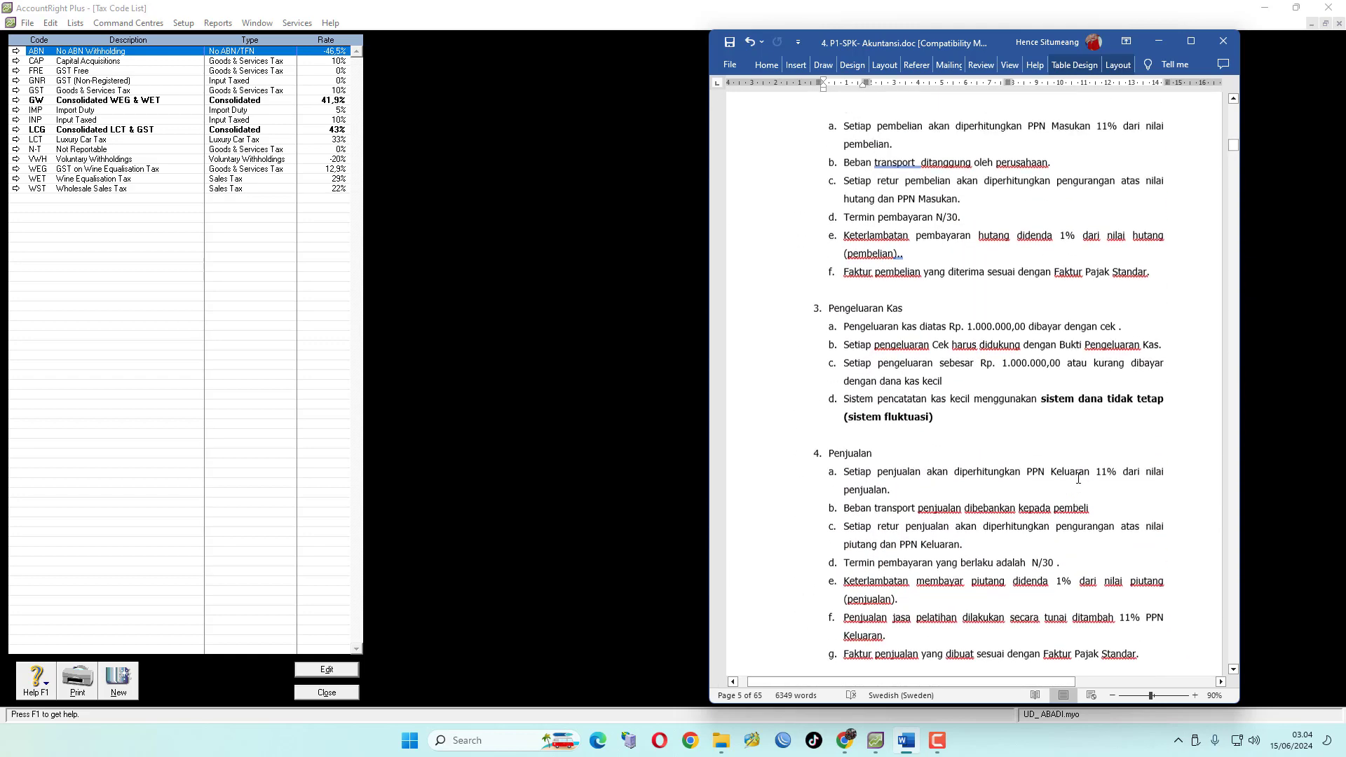
scroll(1078, 478, "up", 2)
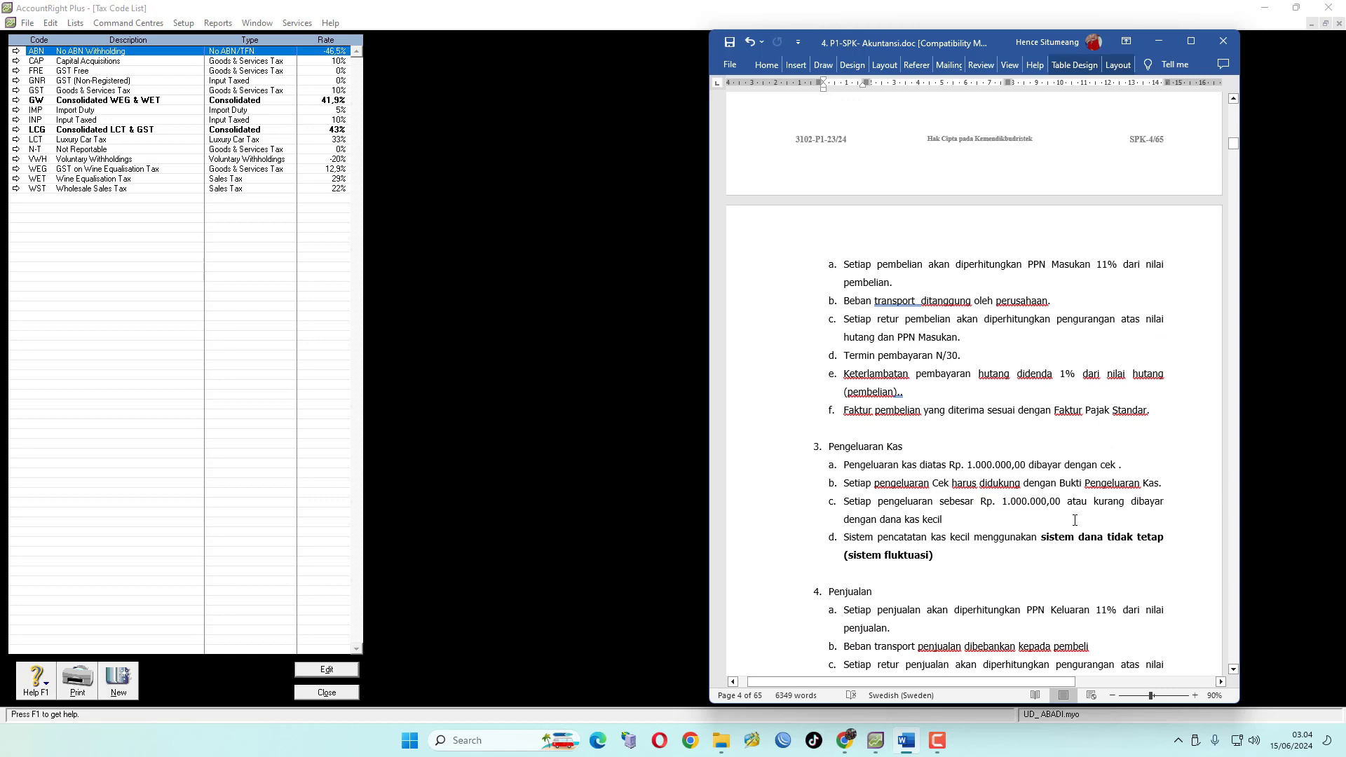
scroll(1074, 520, "up", 4)
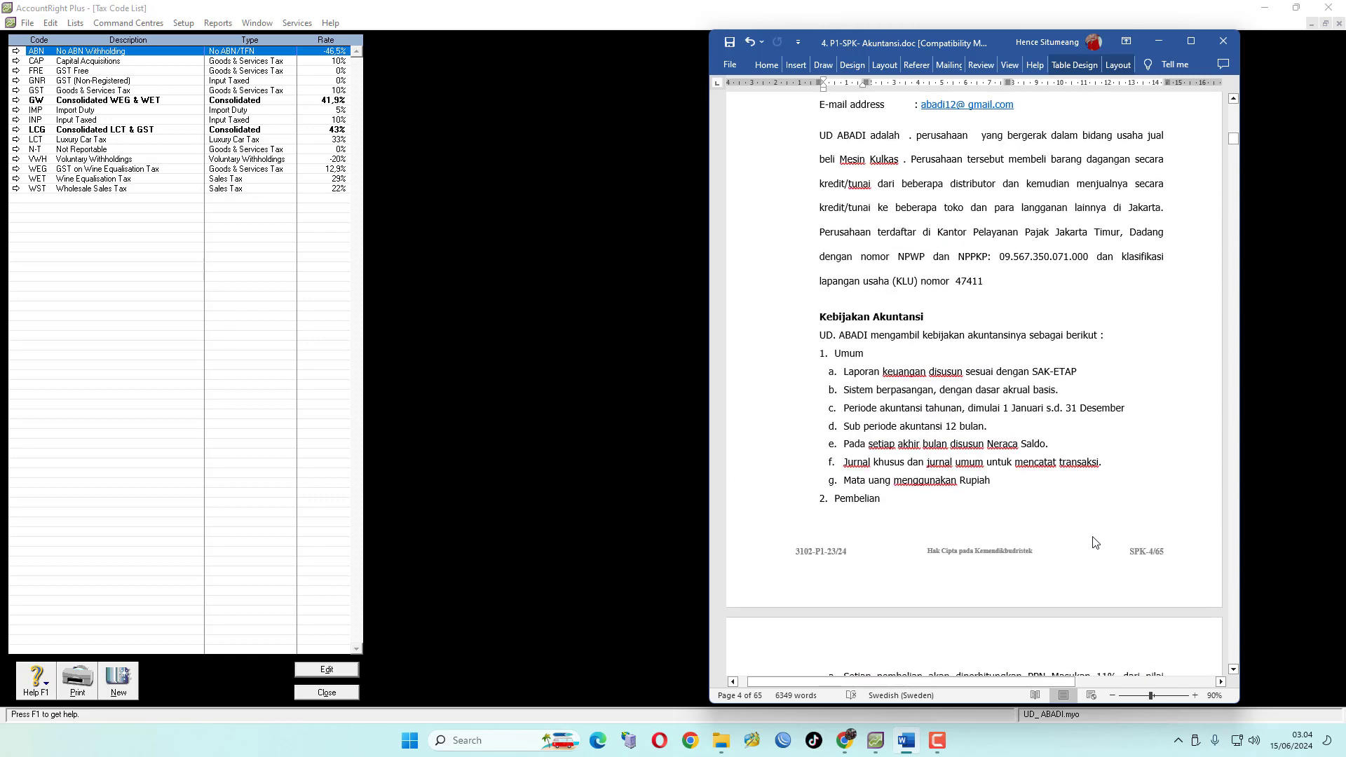
scroll(1046, 603, "down", 2)
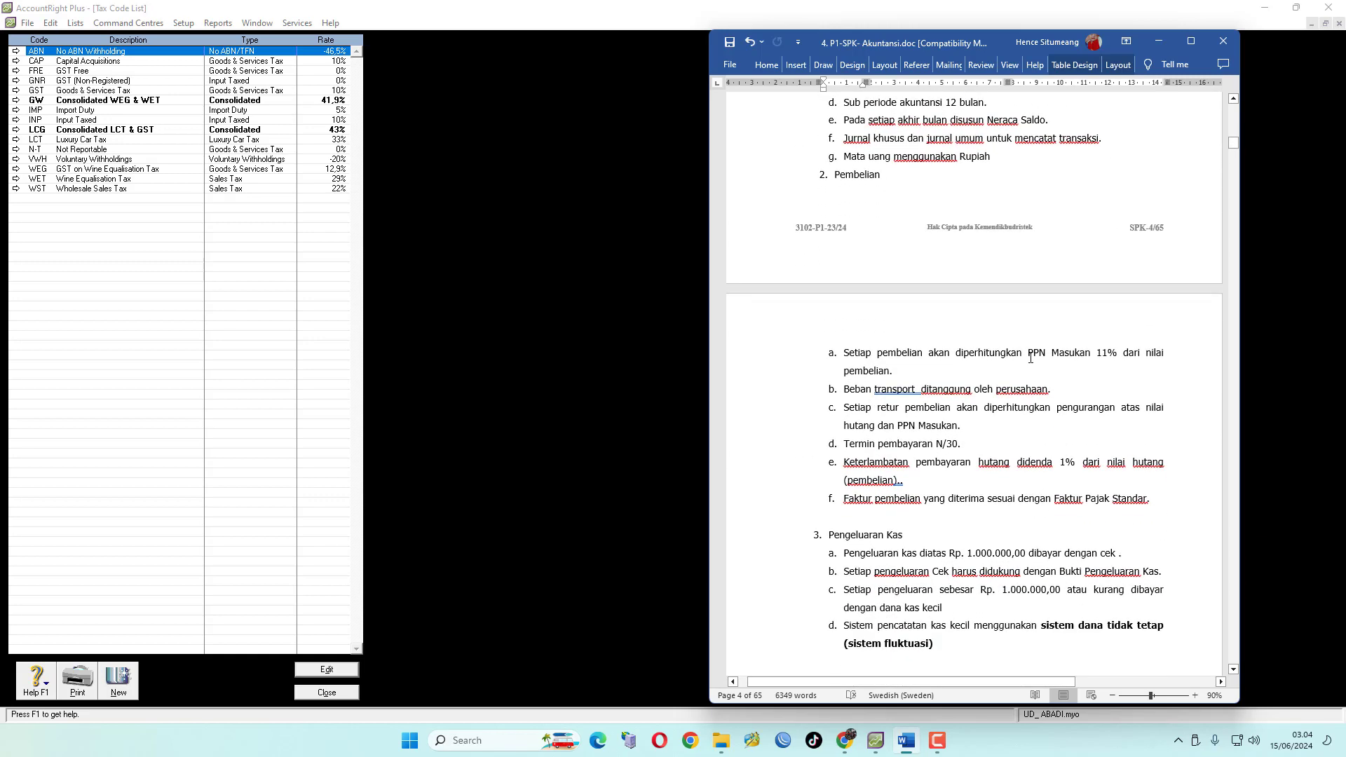
scroll(1117, 354, "down", 4)
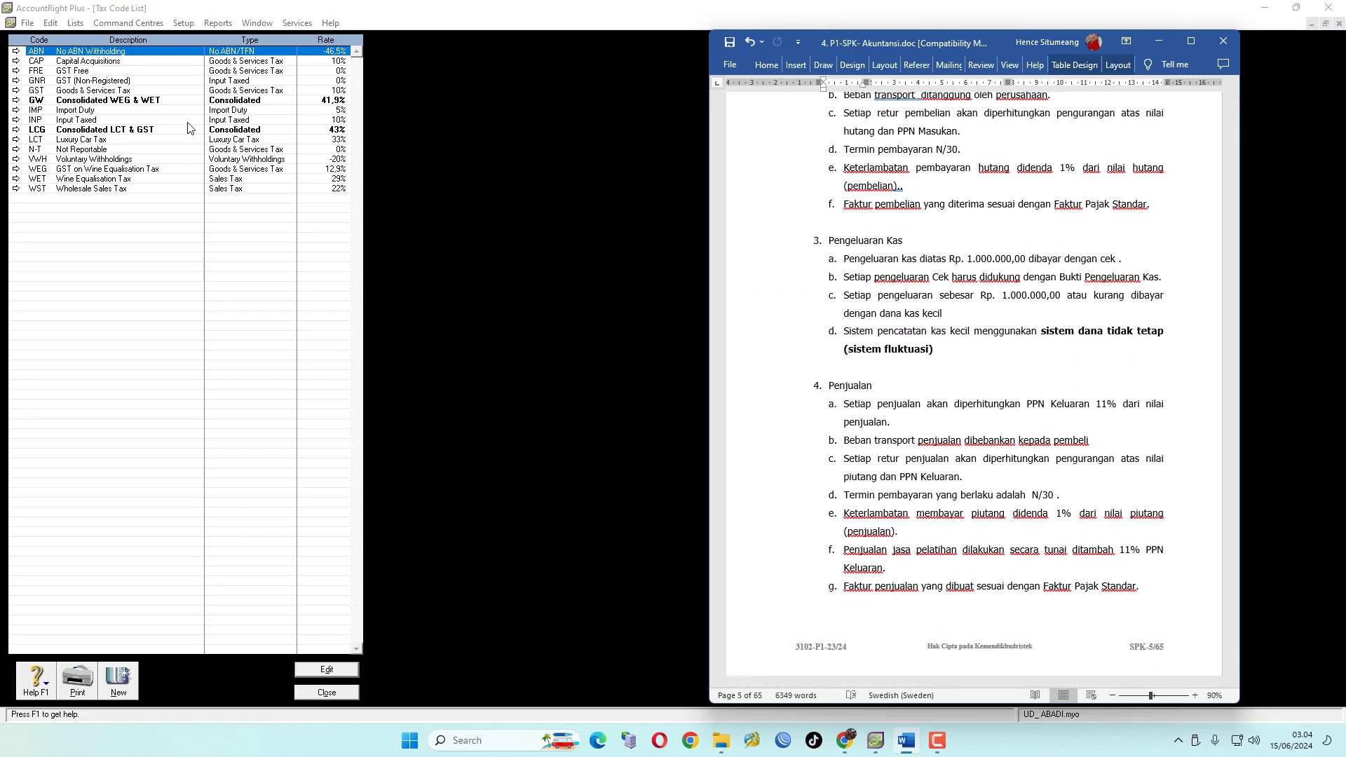
scroll(1092, 252, "up", 2)
scroll(1092, 253, "up", 1)
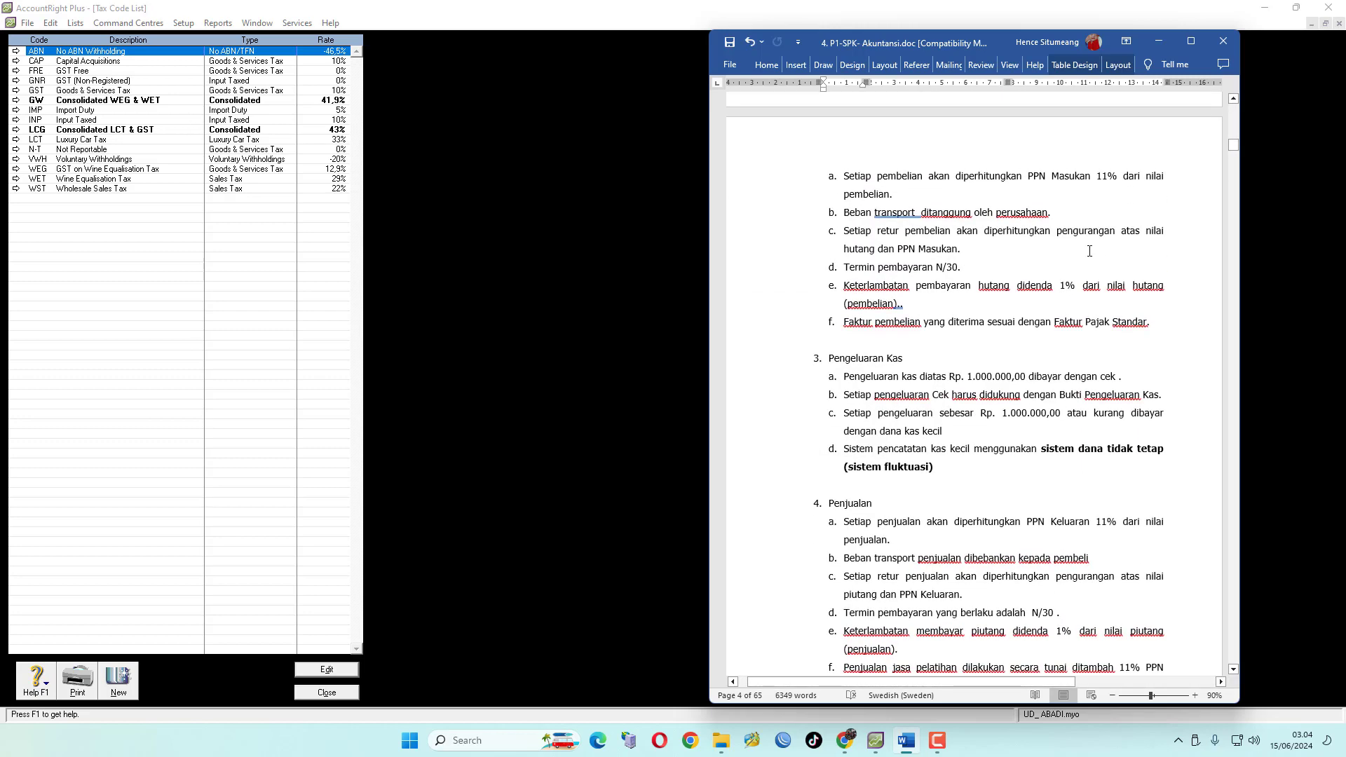
left_click_drag(1029, 179, 1046, 180)
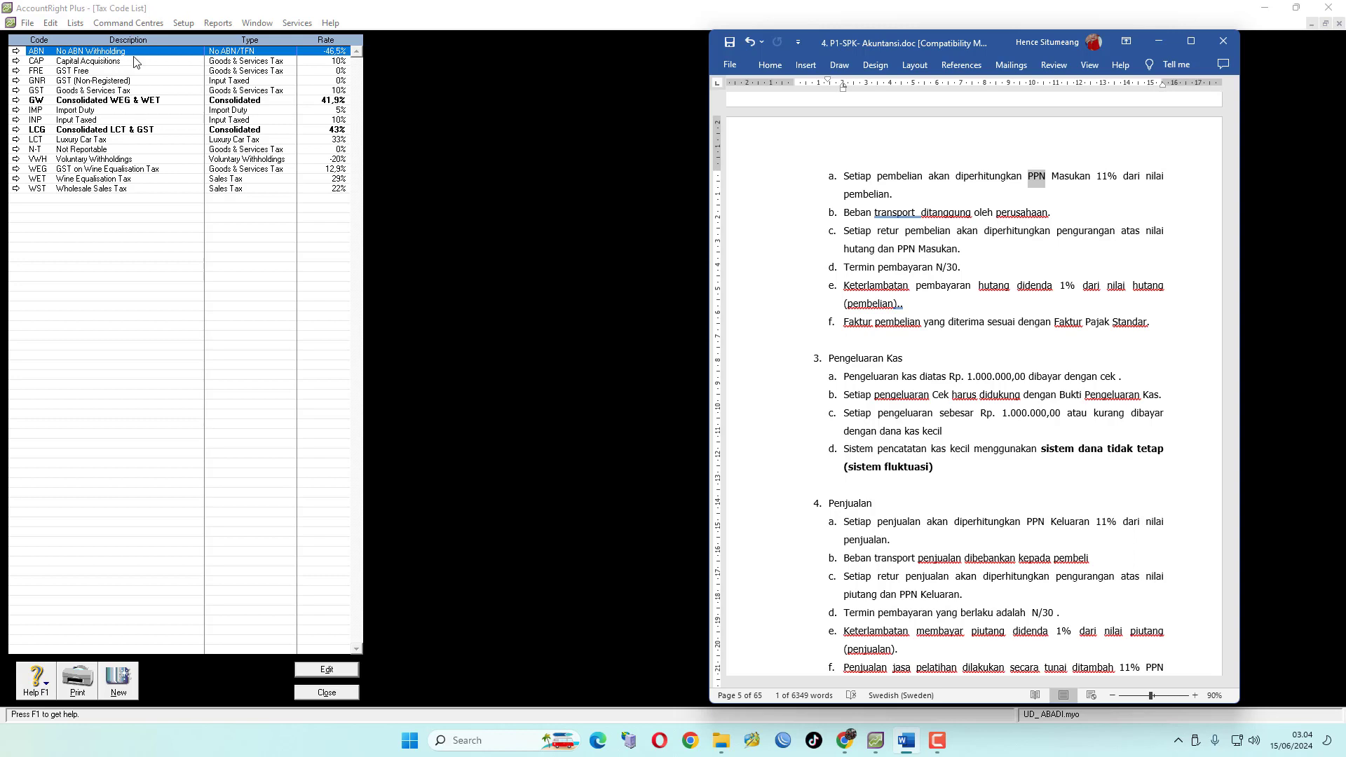
Delete the ABN and CAP tax codes from the tax code list
left_click(15, 51)
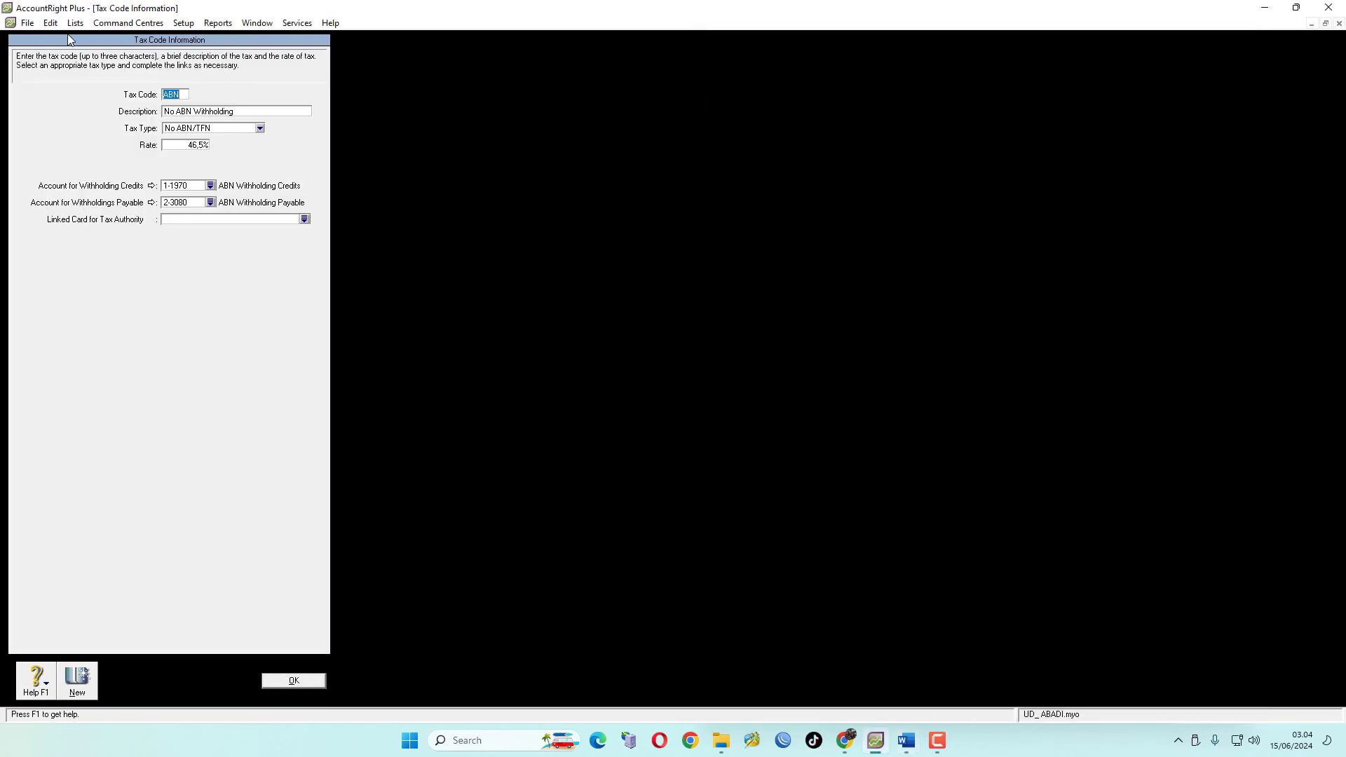
left_click(53, 24)
left_click(91, 120)
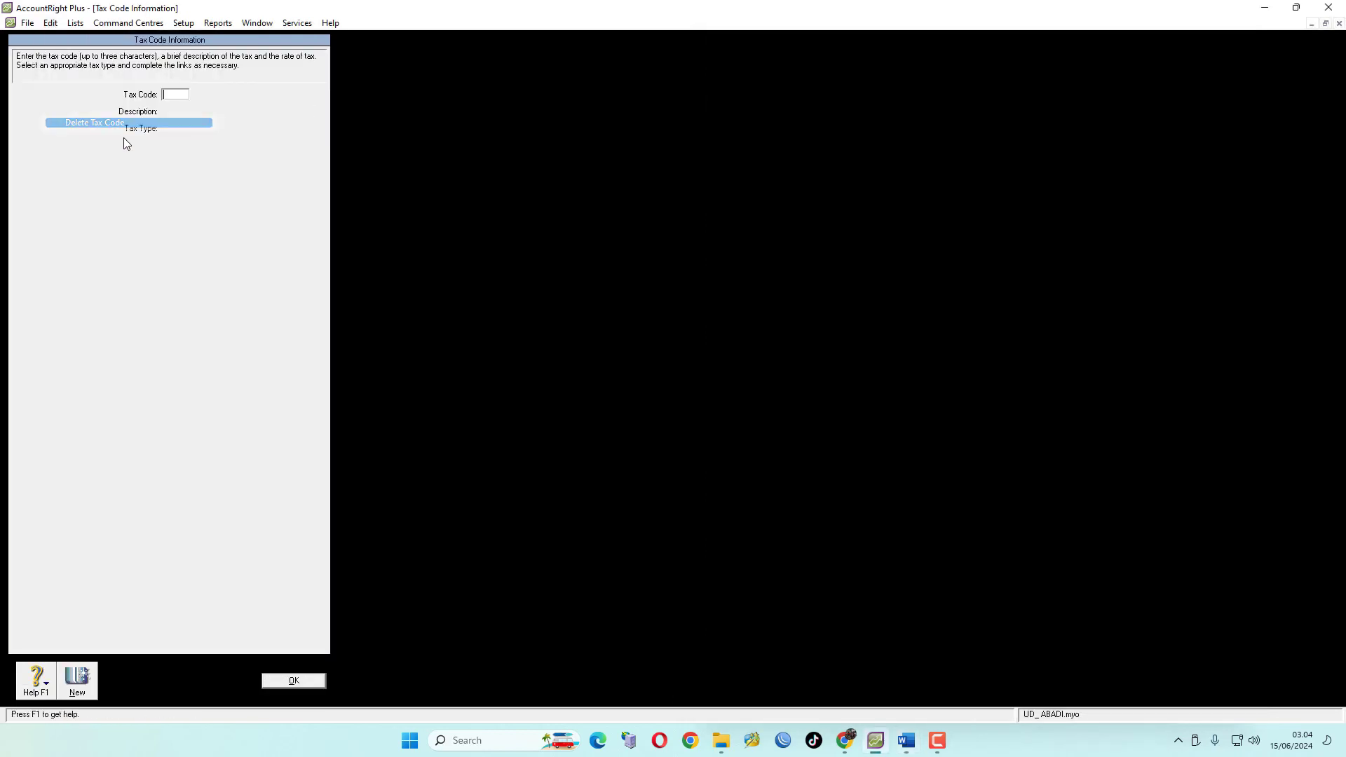
left_click(304, 683)
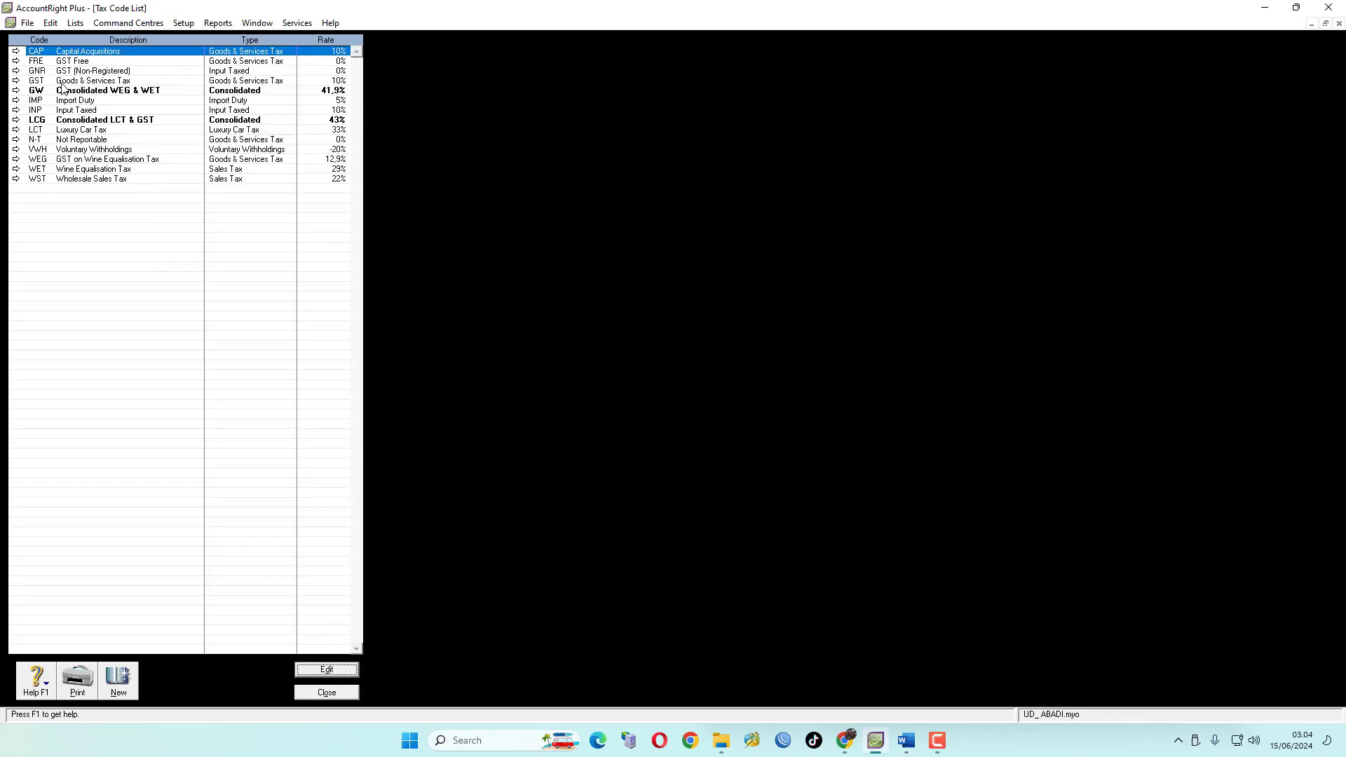
left_click(59, 27)
left_click(95, 120)
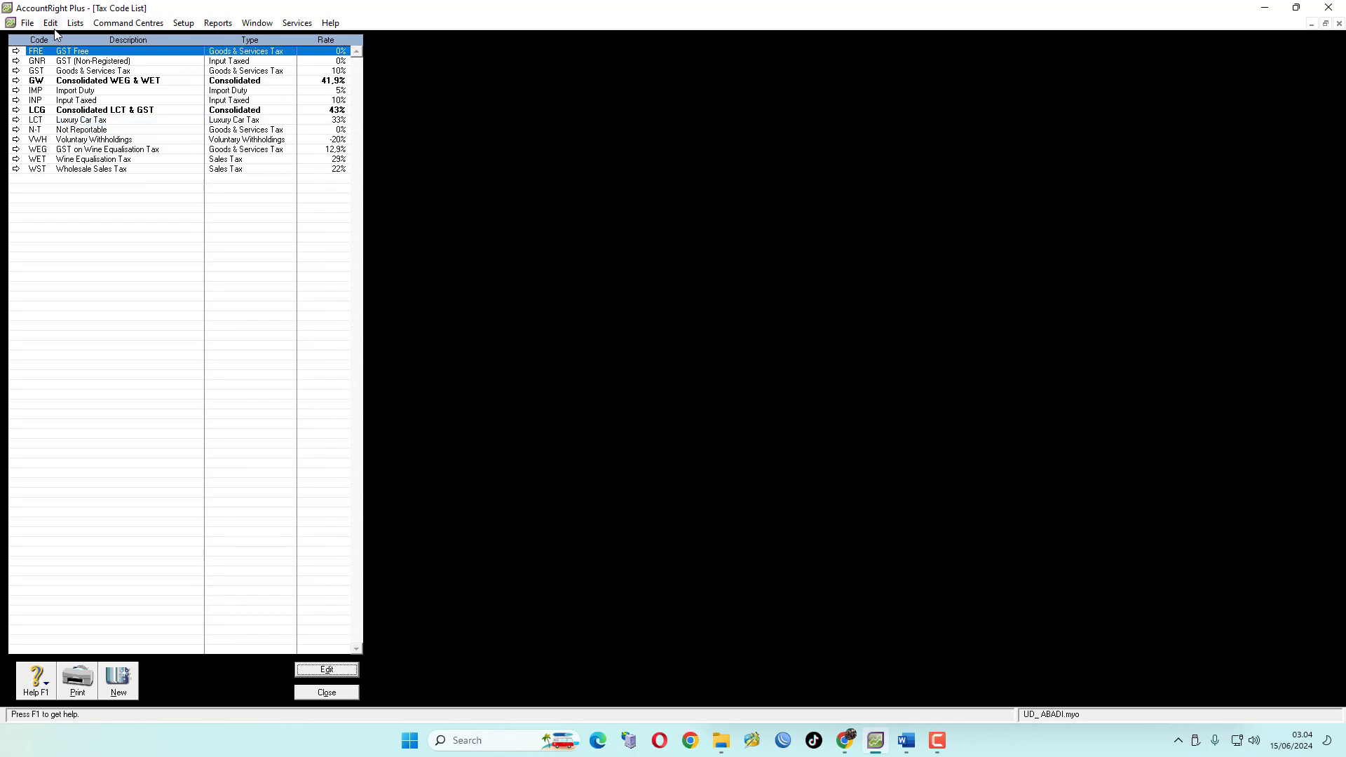
Delete the FRE and GNR tax codes from the tax code list
left_click(52, 26)
left_click(95, 120)
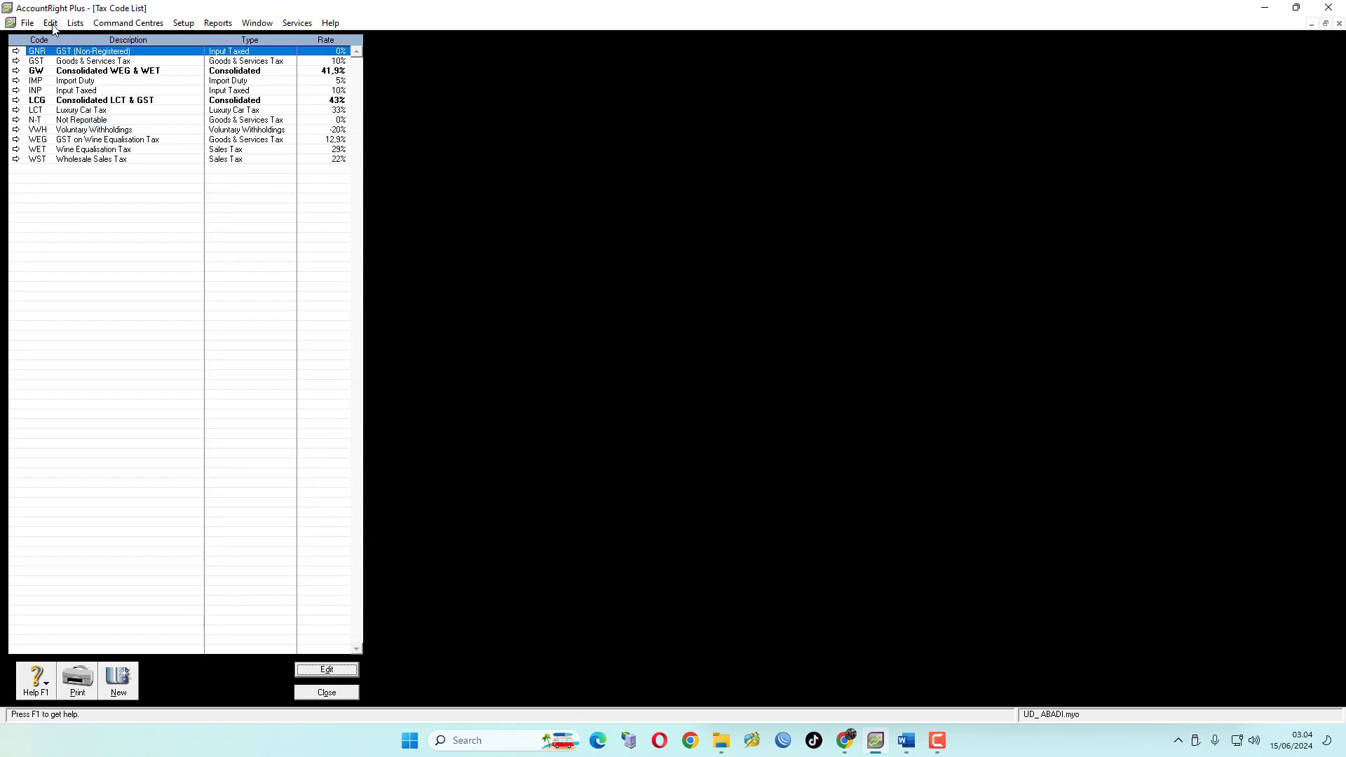
left_click(54, 25)
left_click(94, 120)
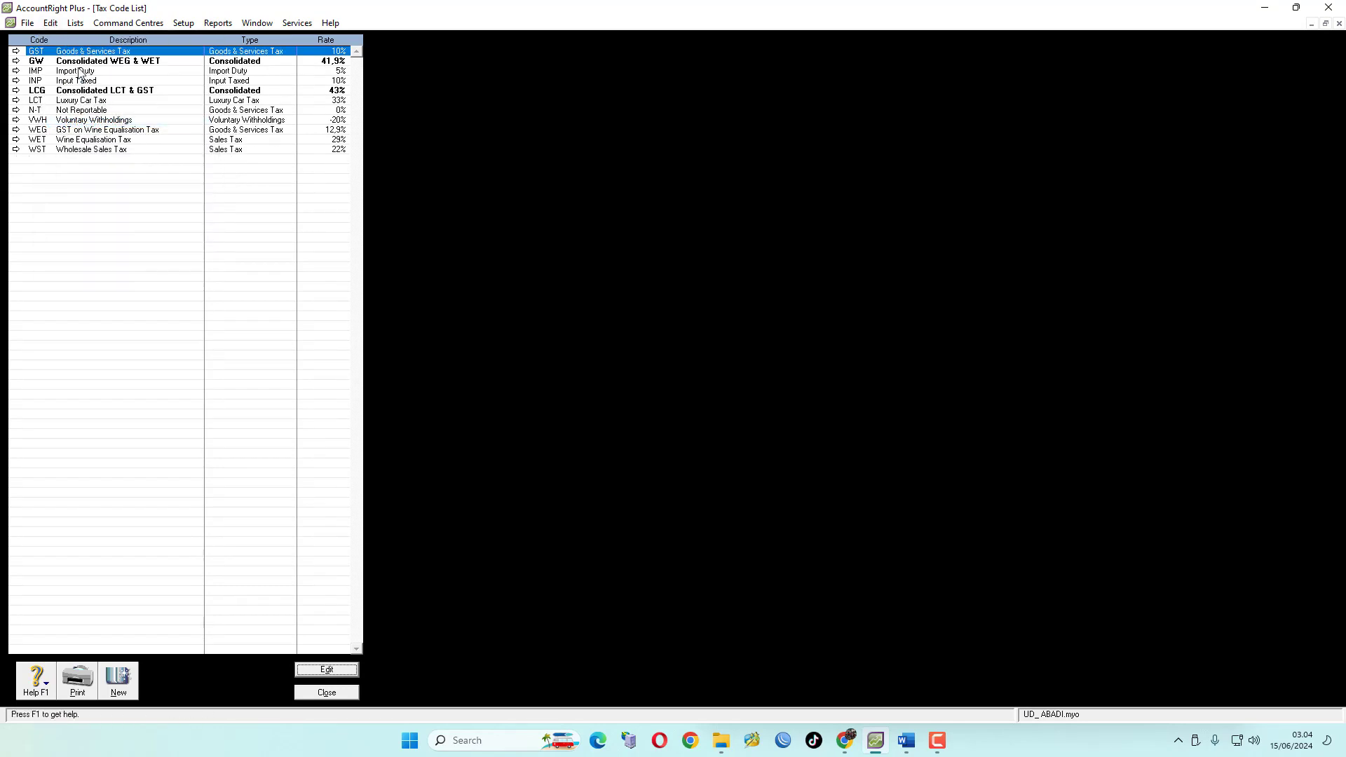
Change the GST tax code to PPN, describe it as Pajak Pertambahan Nilai, and set its rate to 11%
left_click(16, 51)
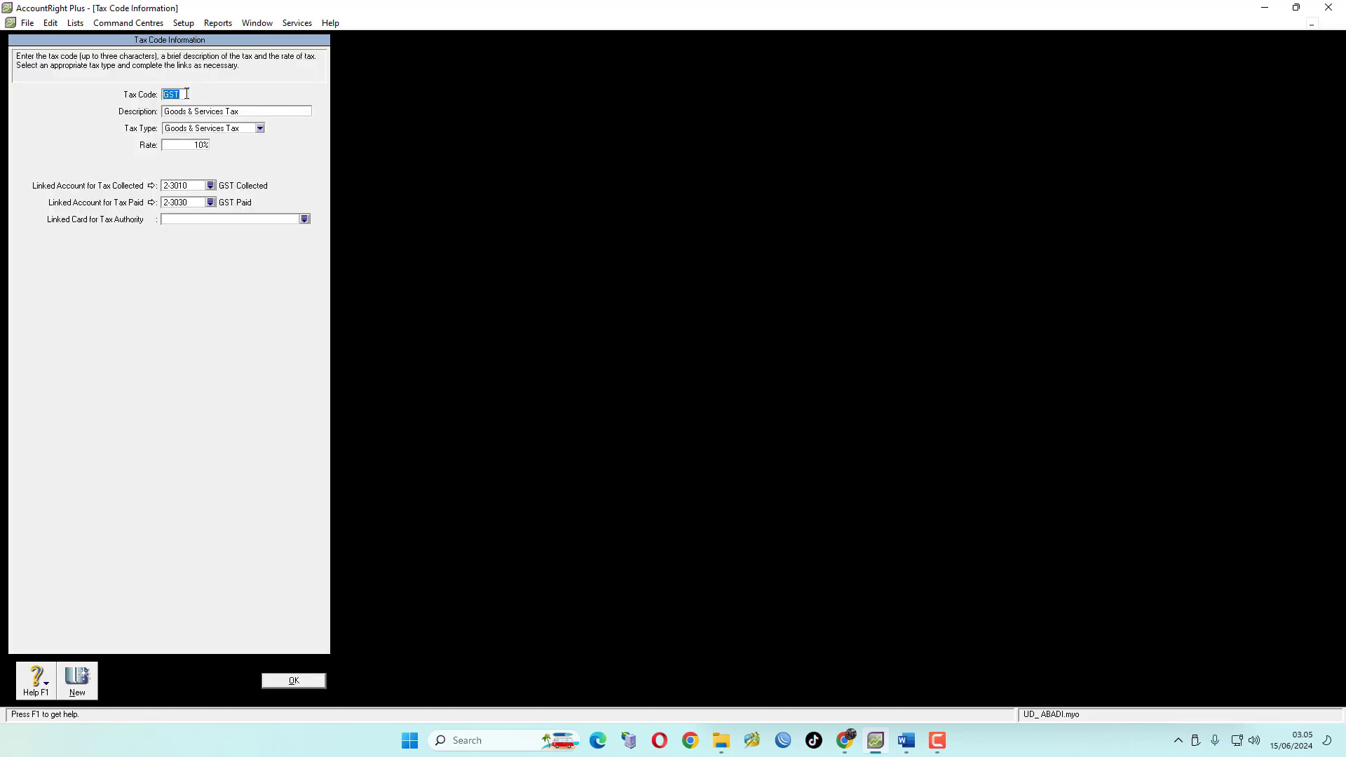
type("PPN")
left_click(259, 112)
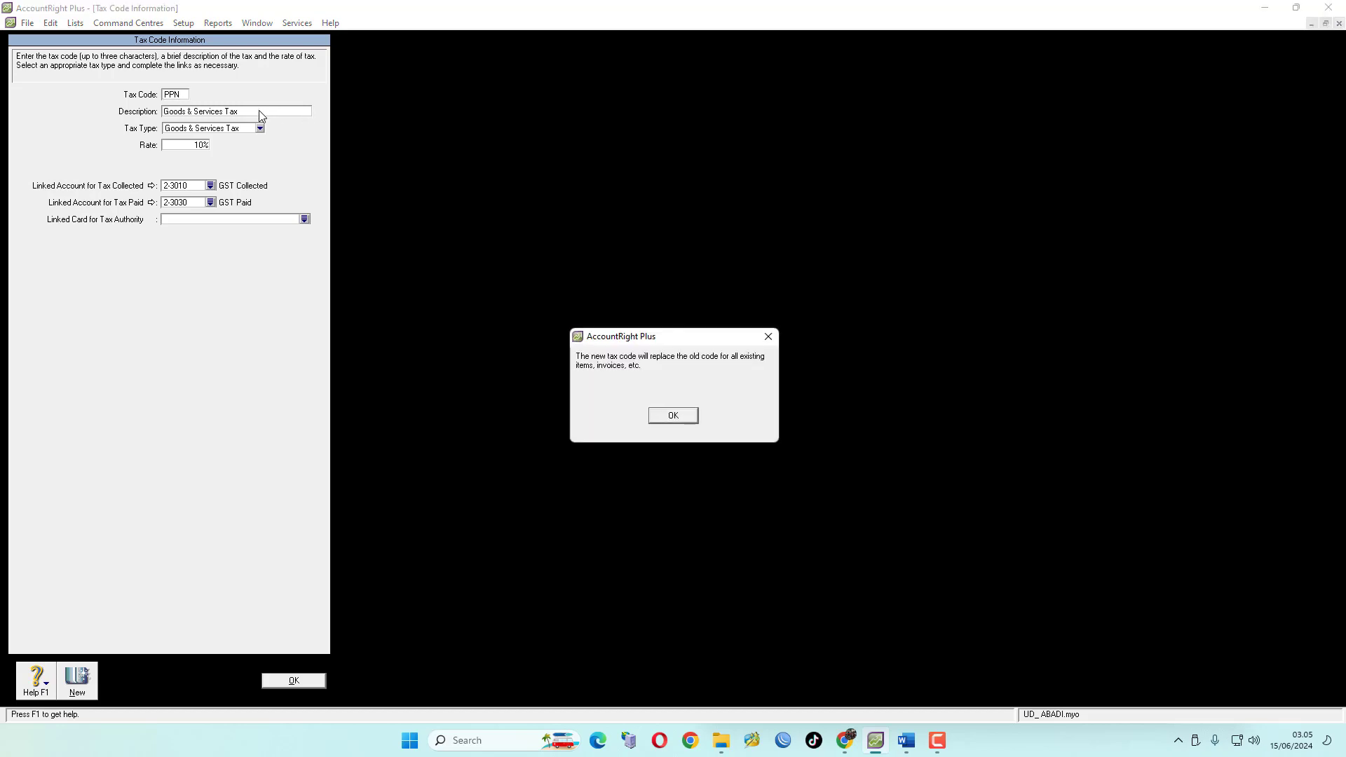
left_click(656, 413)
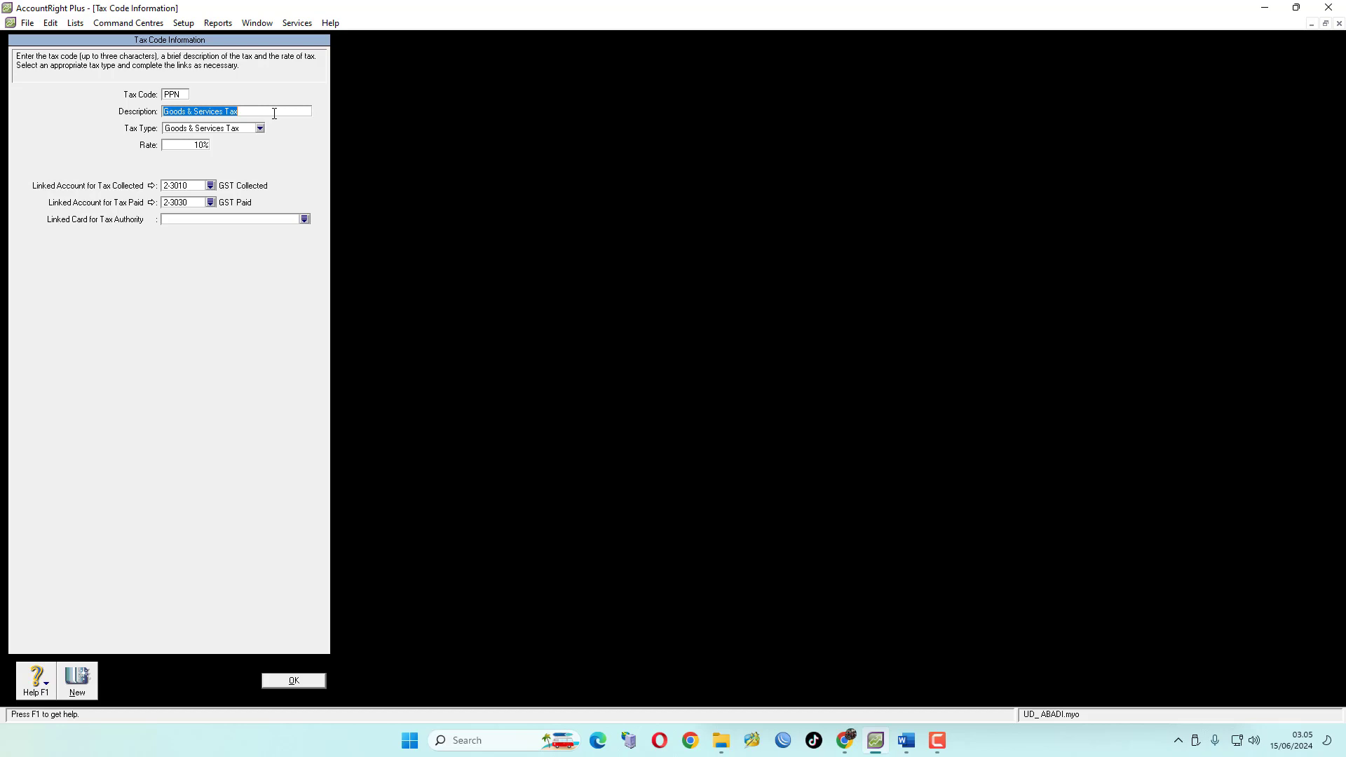
type("Pa")
key("BackSpace")
type("jak Pertambahan Nilai")
left_click(206, 146)
left_click(205, 145)
key("BackSpace")
left_click(293, 679)
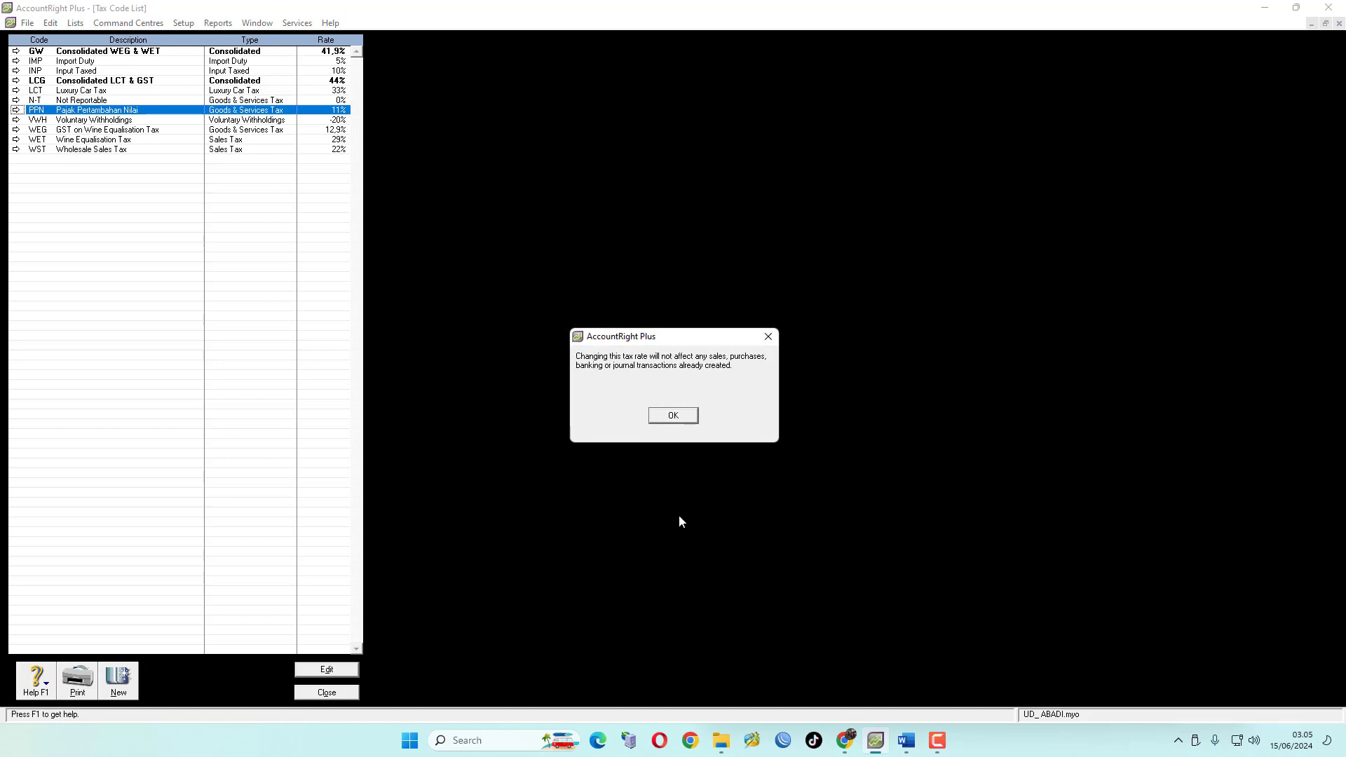
left_click(673, 416)
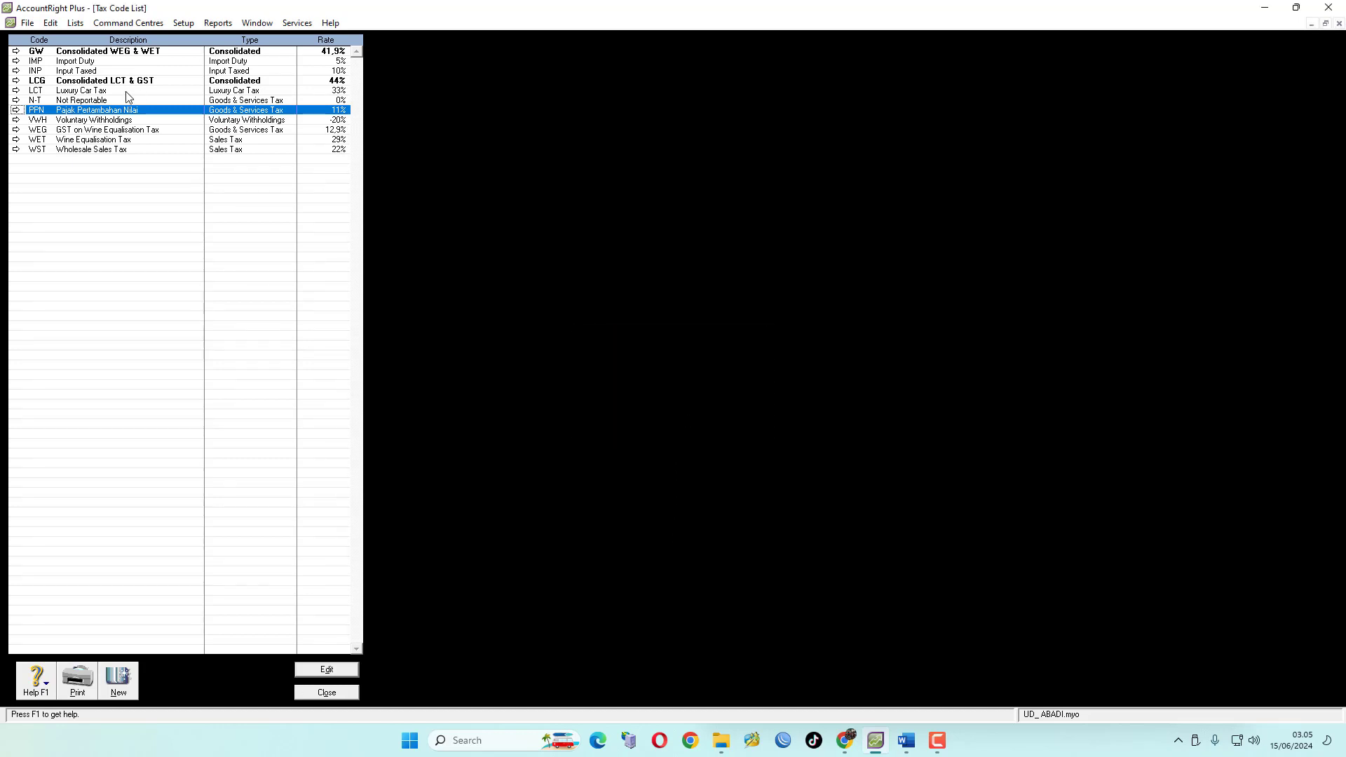
Delete the GW, IMP, INP, LCG and LCT tax codes
left_click(52, 53)
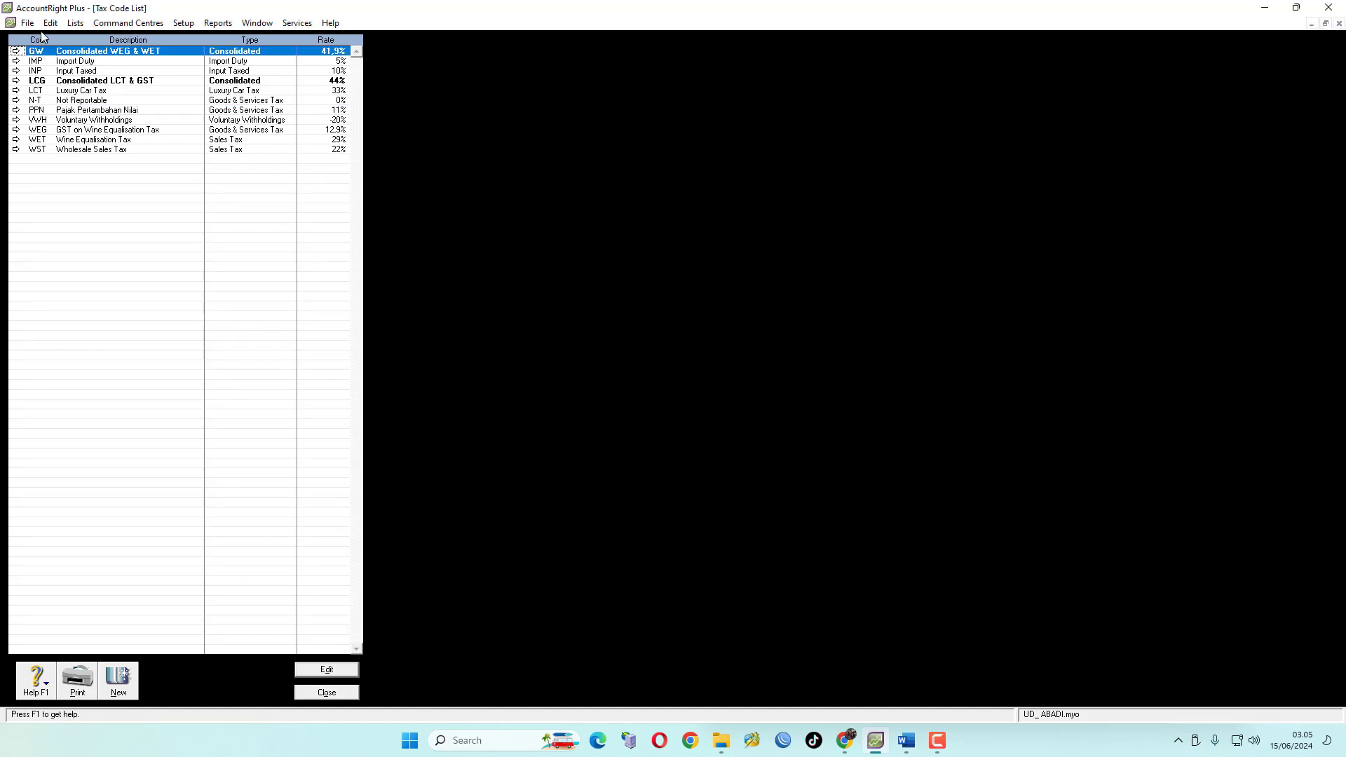
left_click(75, 23)
left_click(116, 134)
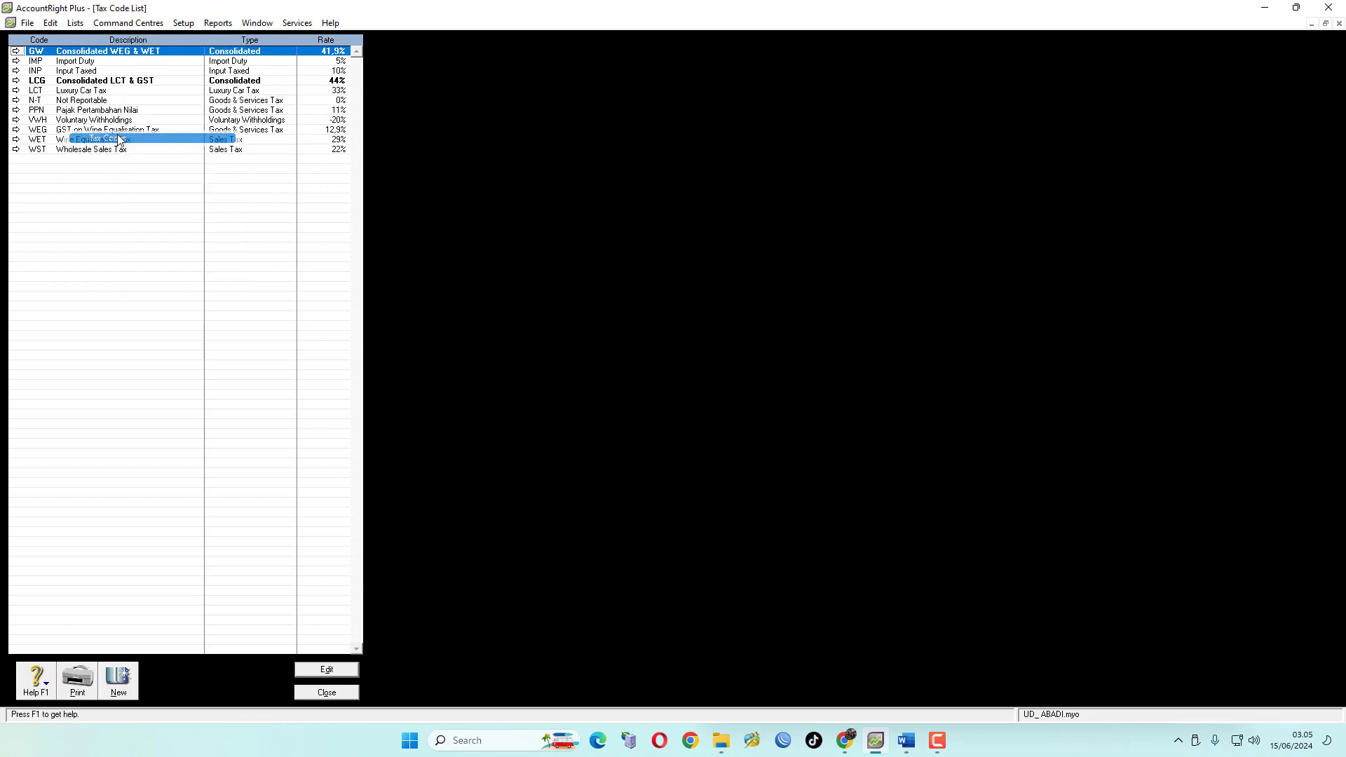
left_click(54, 24)
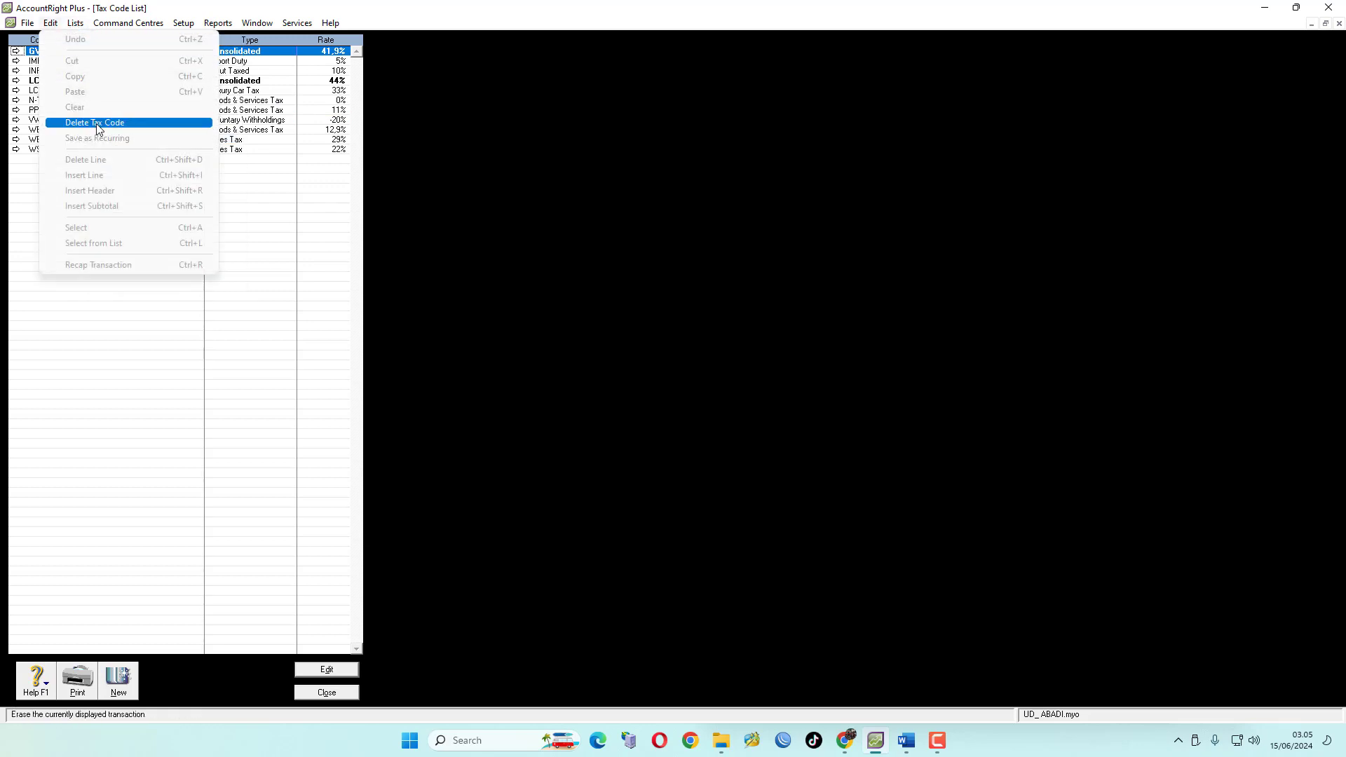
left_click(96, 129)
left_click(51, 23)
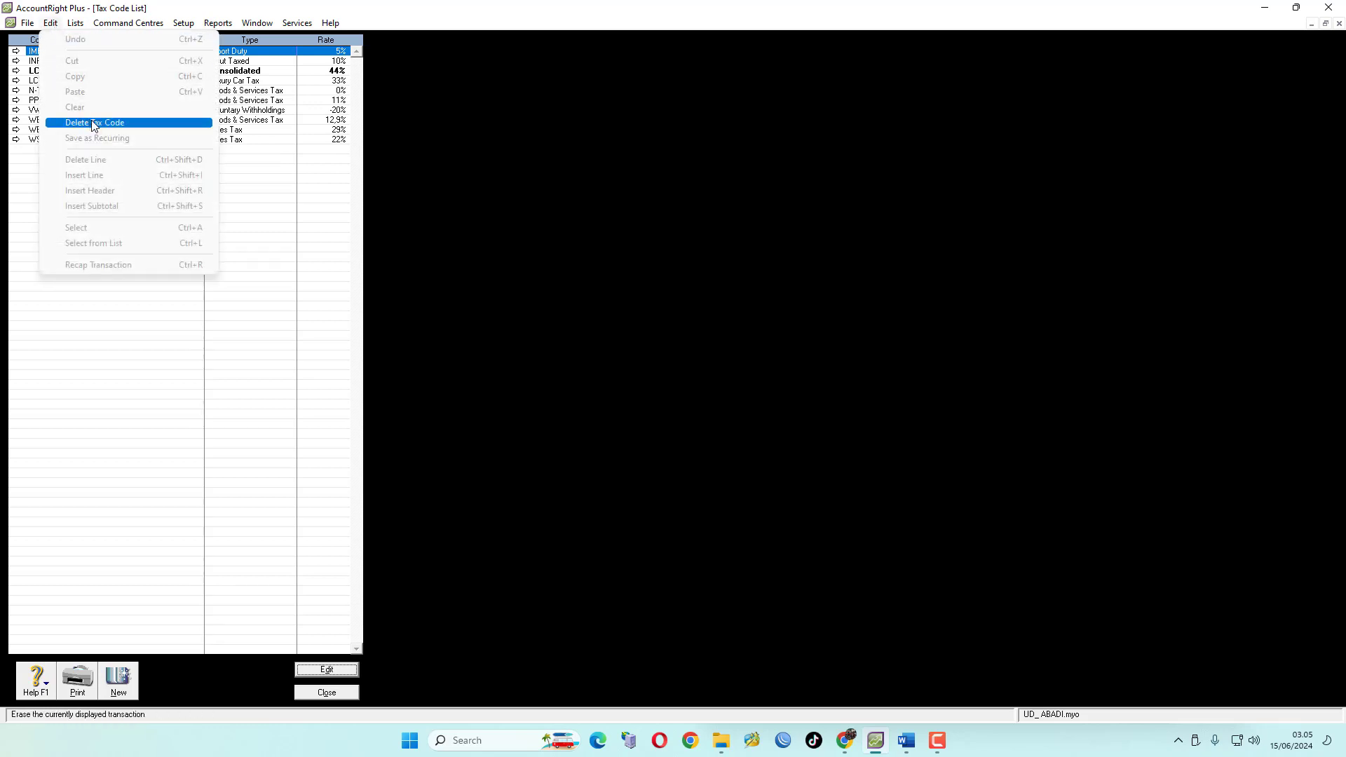
left_click(93, 123)
left_click(50, 24)
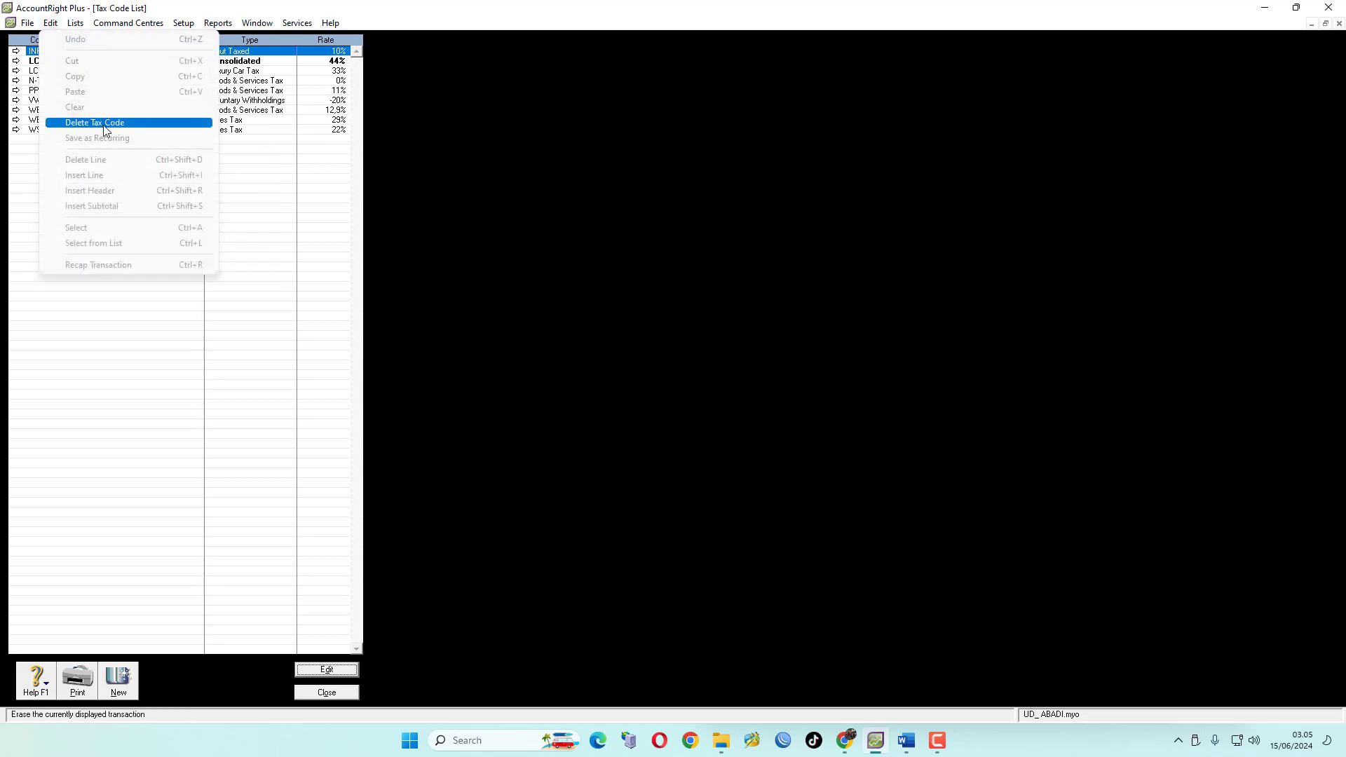
left_click(104, 128)
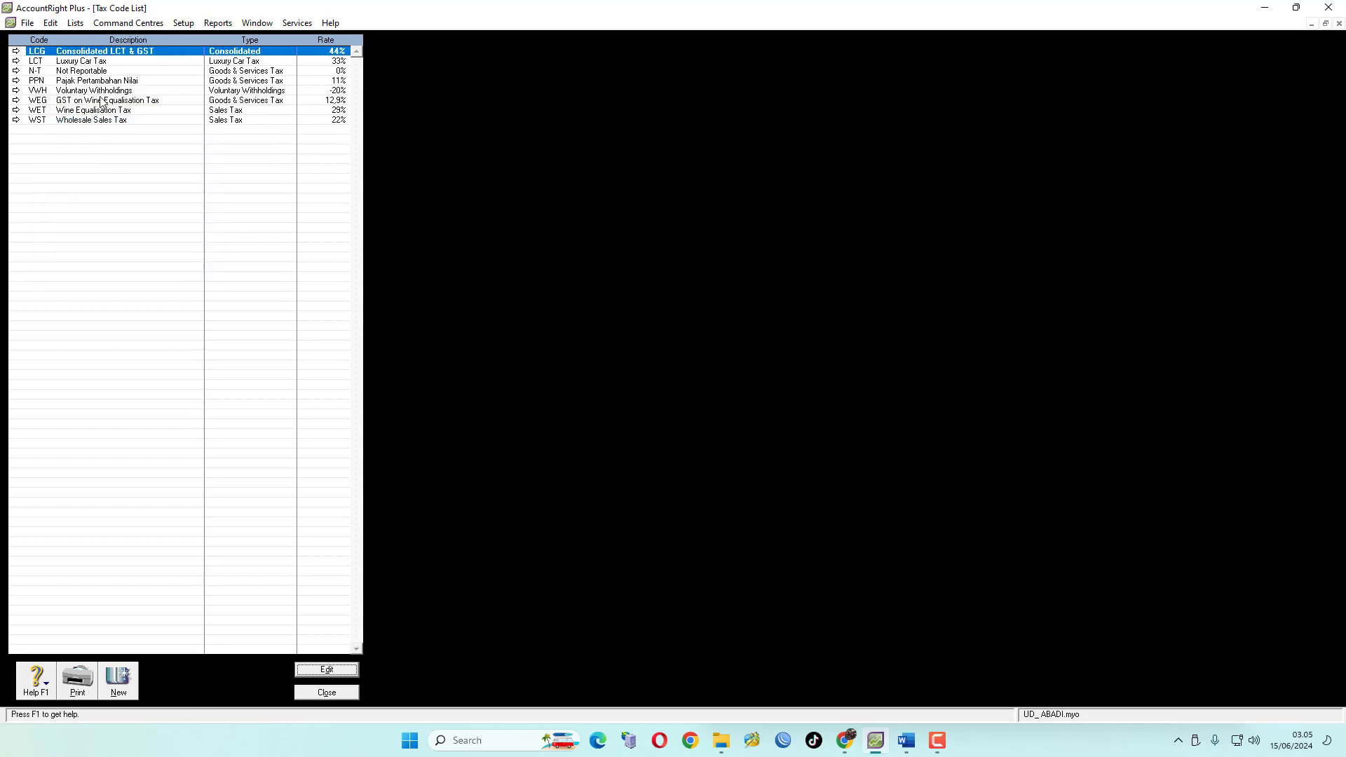
left_click(50, 23)
left_click(85, 124)
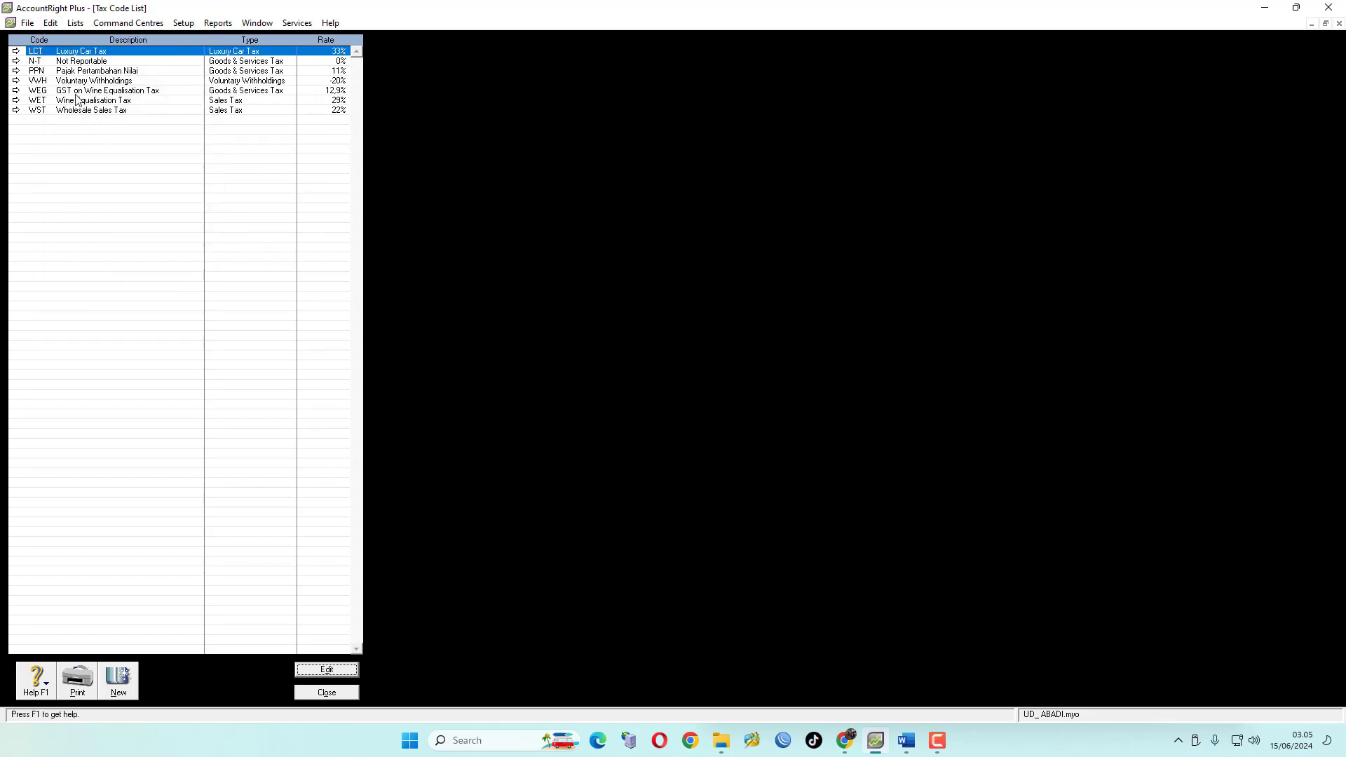
left_click(50, 24)
left_click(80, 125)
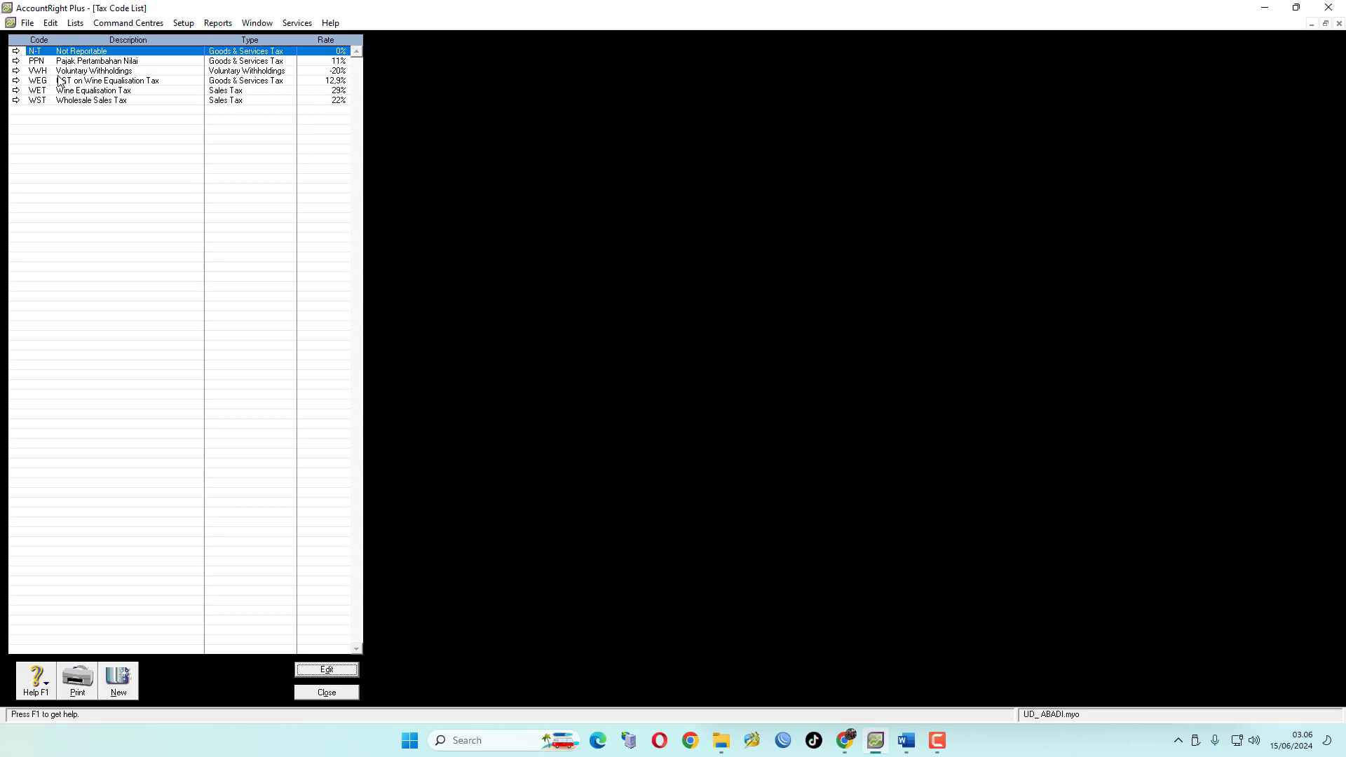
Delete the VWH, WEG, WET and WST tax codes, leaving N-T and PPN, and close the tax code list
left_click(92, 71)
left_click(56, 24)
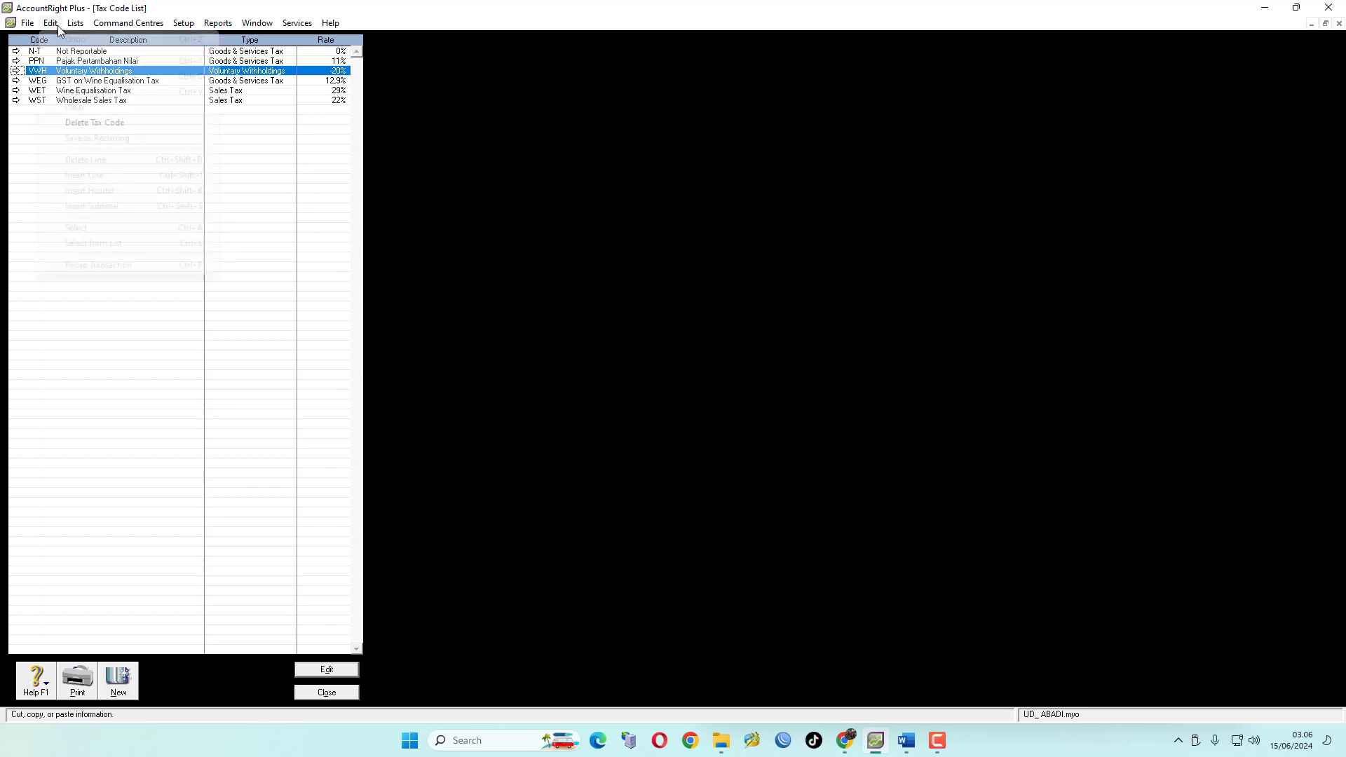
left_click(98, 120)
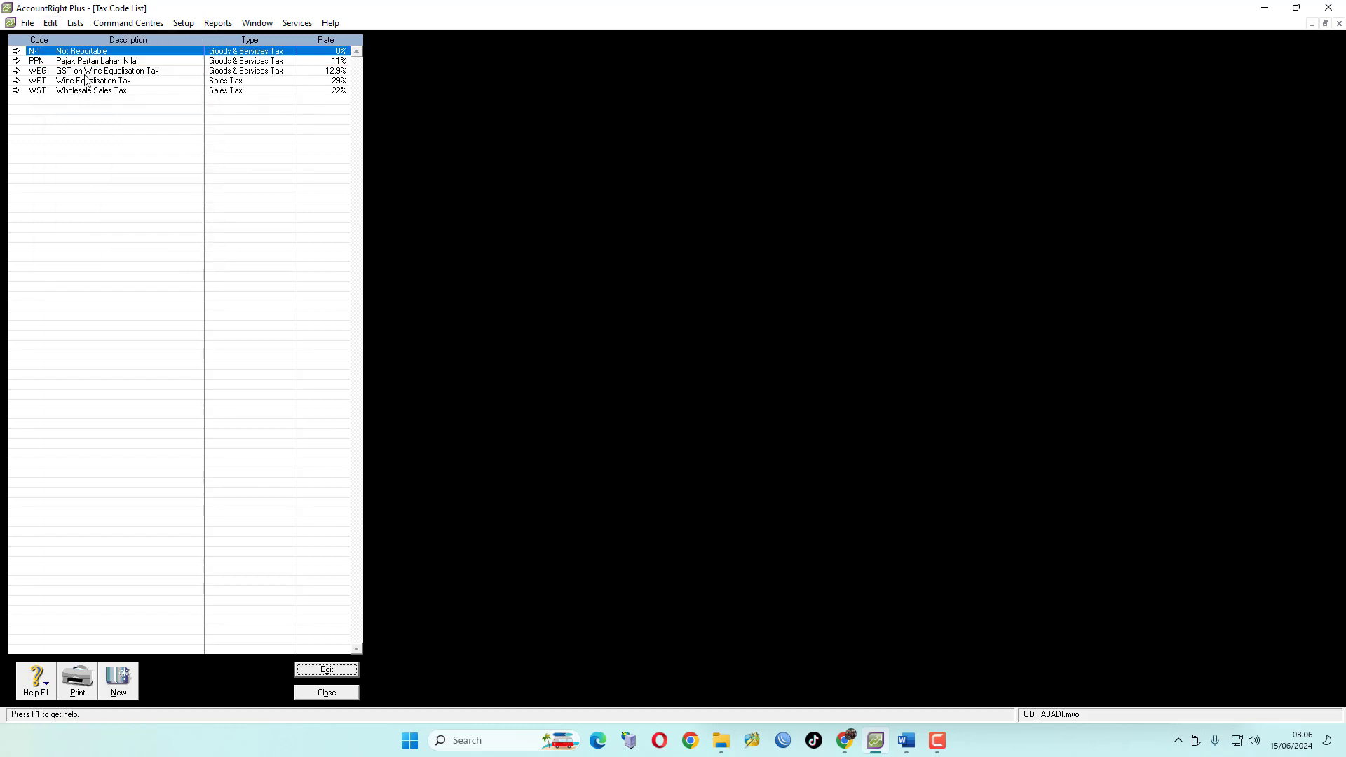
left_click(86, 71)
left_click(51, 23)
left_click(91, 124)
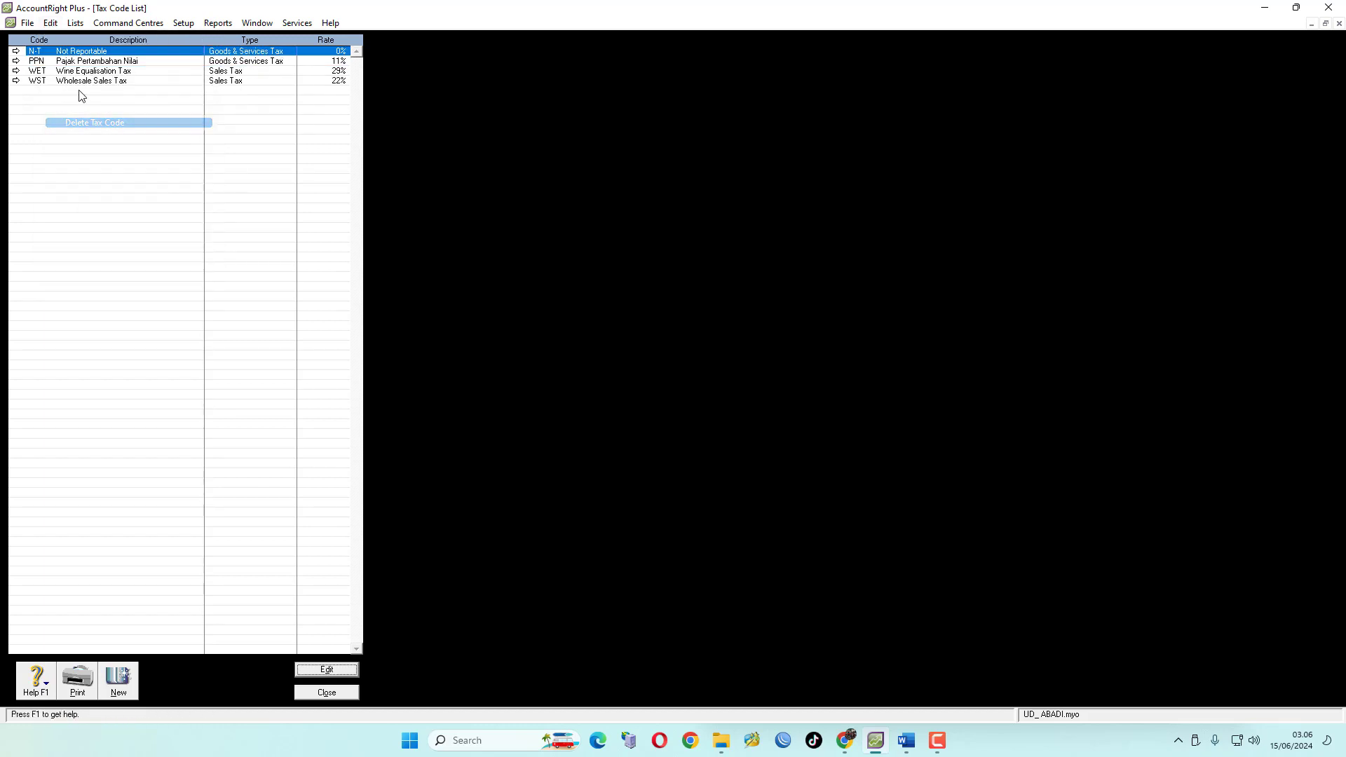
left_click(87, 71)
left_click(52, 25)
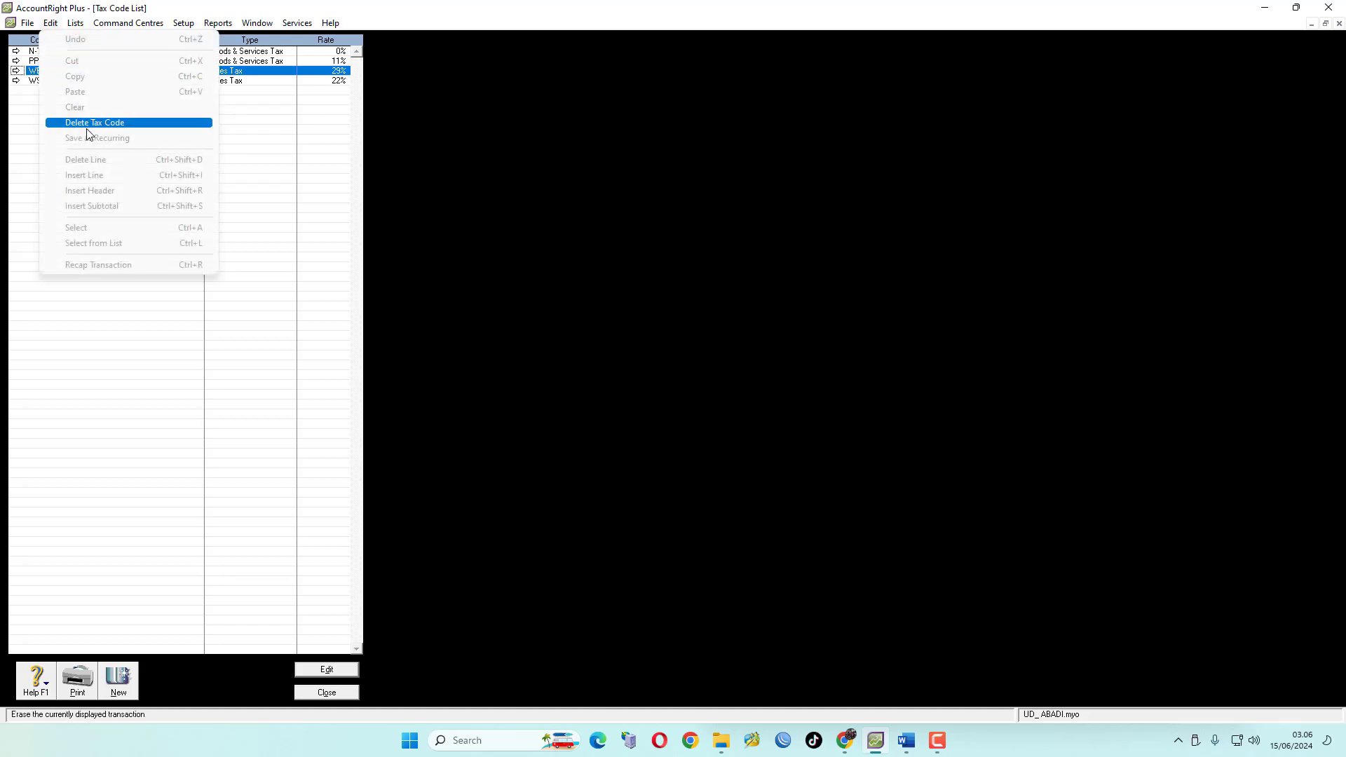
left_click(91, 123)
left_click(84, 71)
left_click(53, 24)
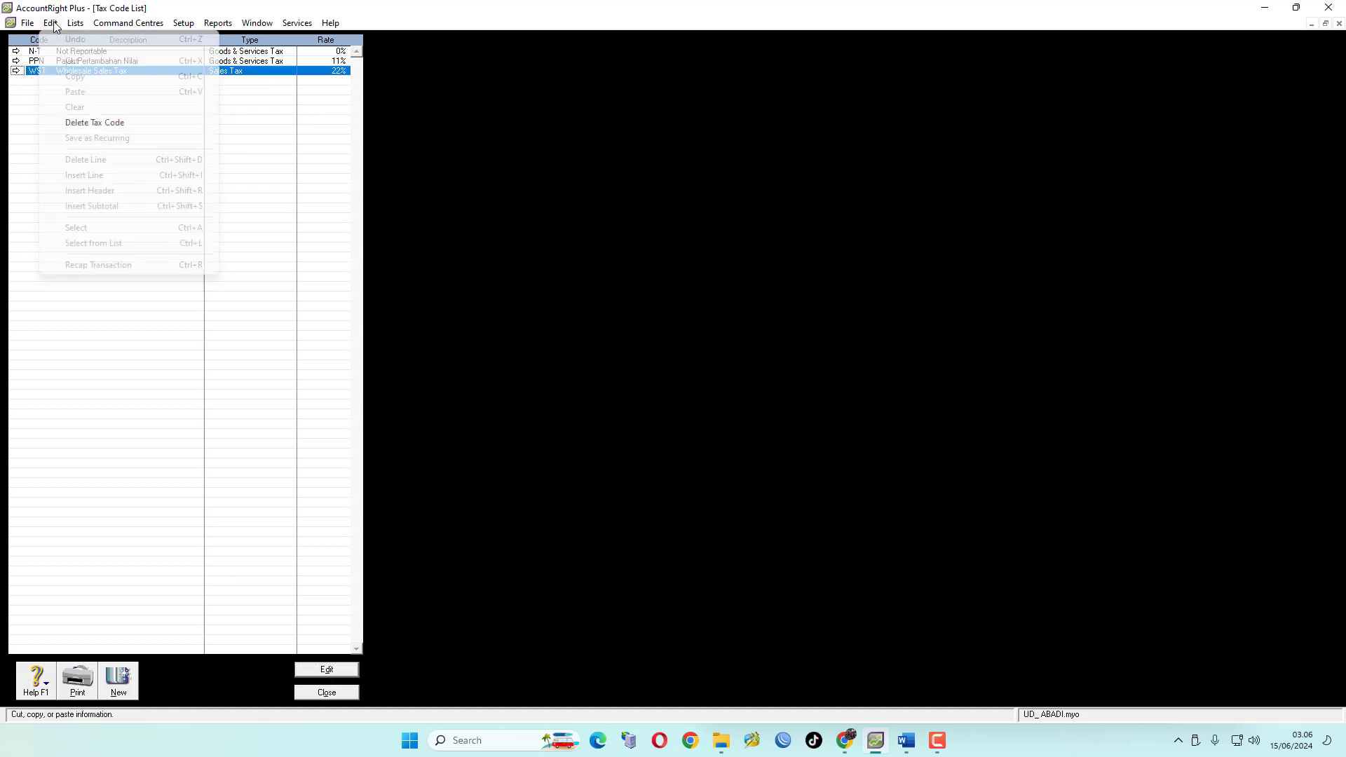
left_click(92, 124)
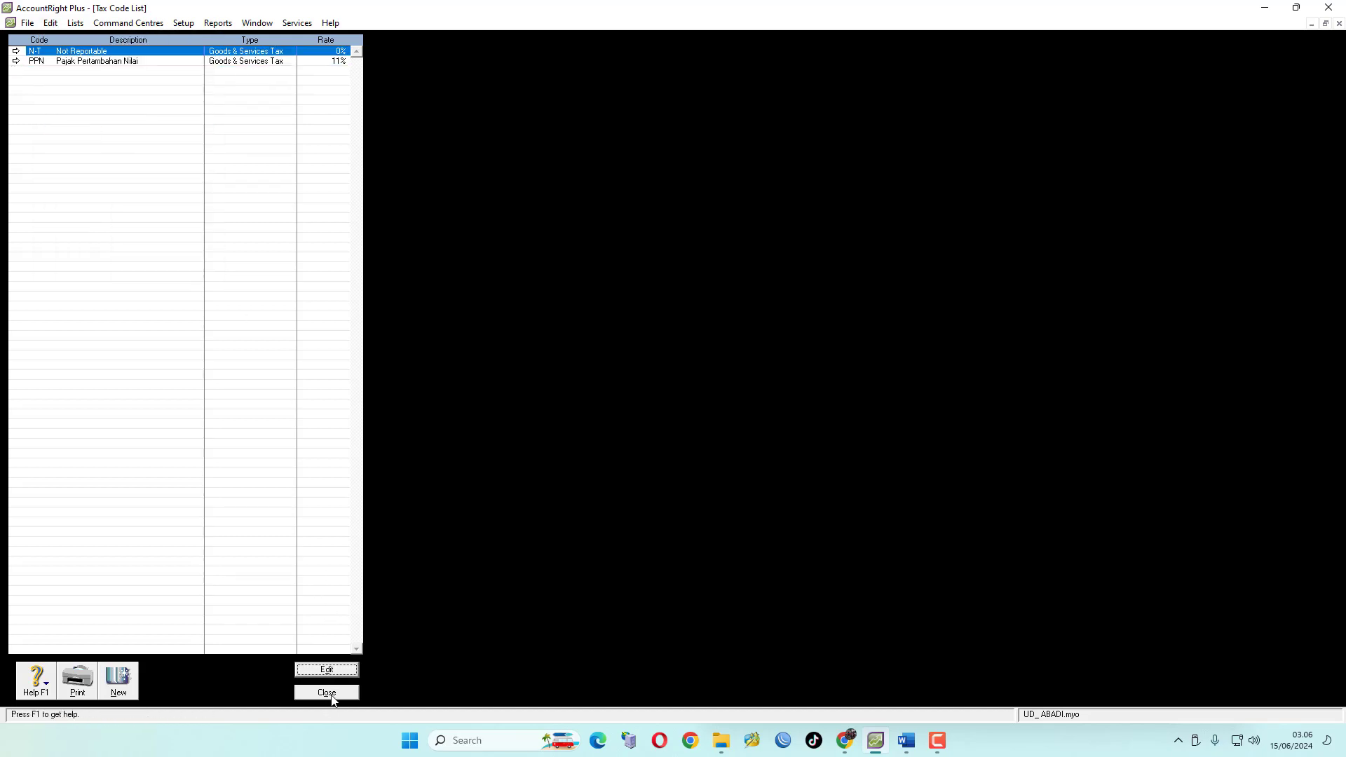
left_click(332, 696)
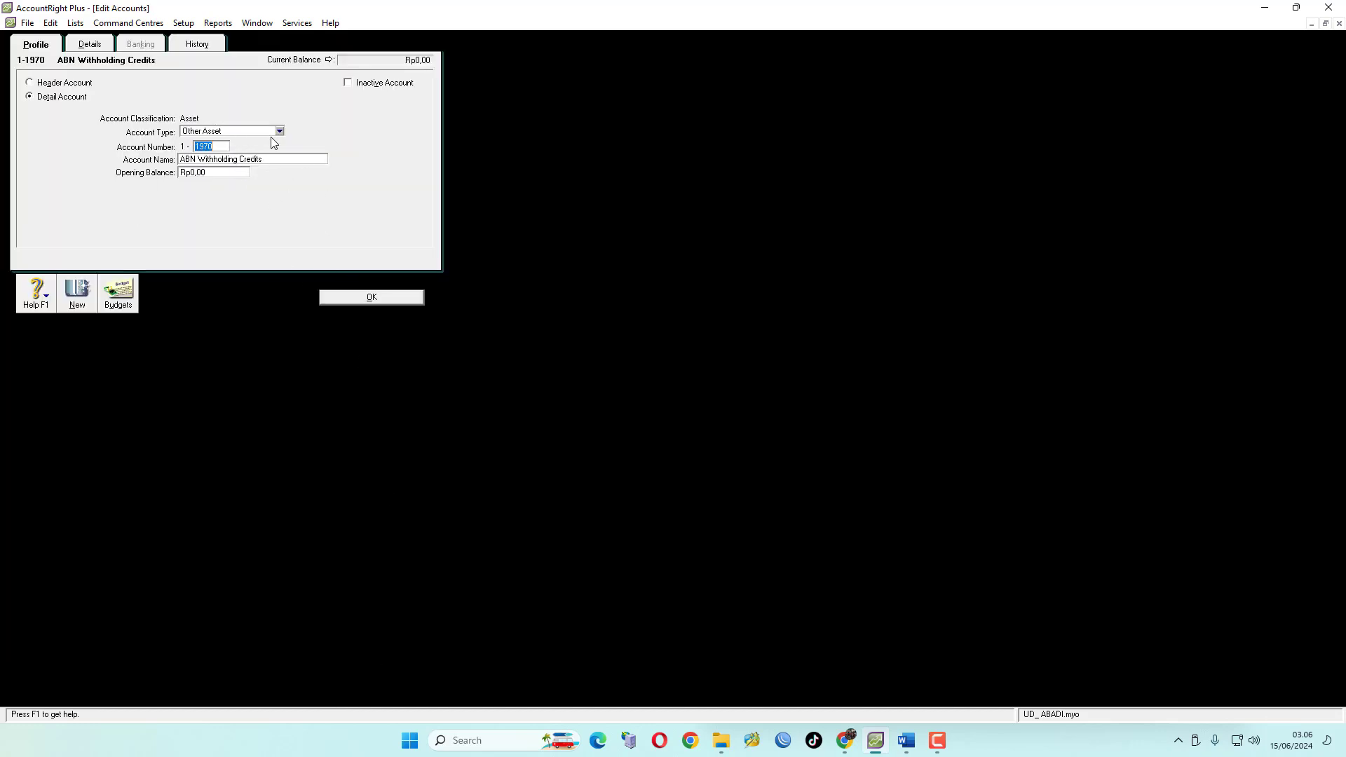
Delete the ABN Withholding Credits account 1-1970 and the Voluntary Withholding Credits account 1-1960
left_click(50, 23)
left_click(97, 125)
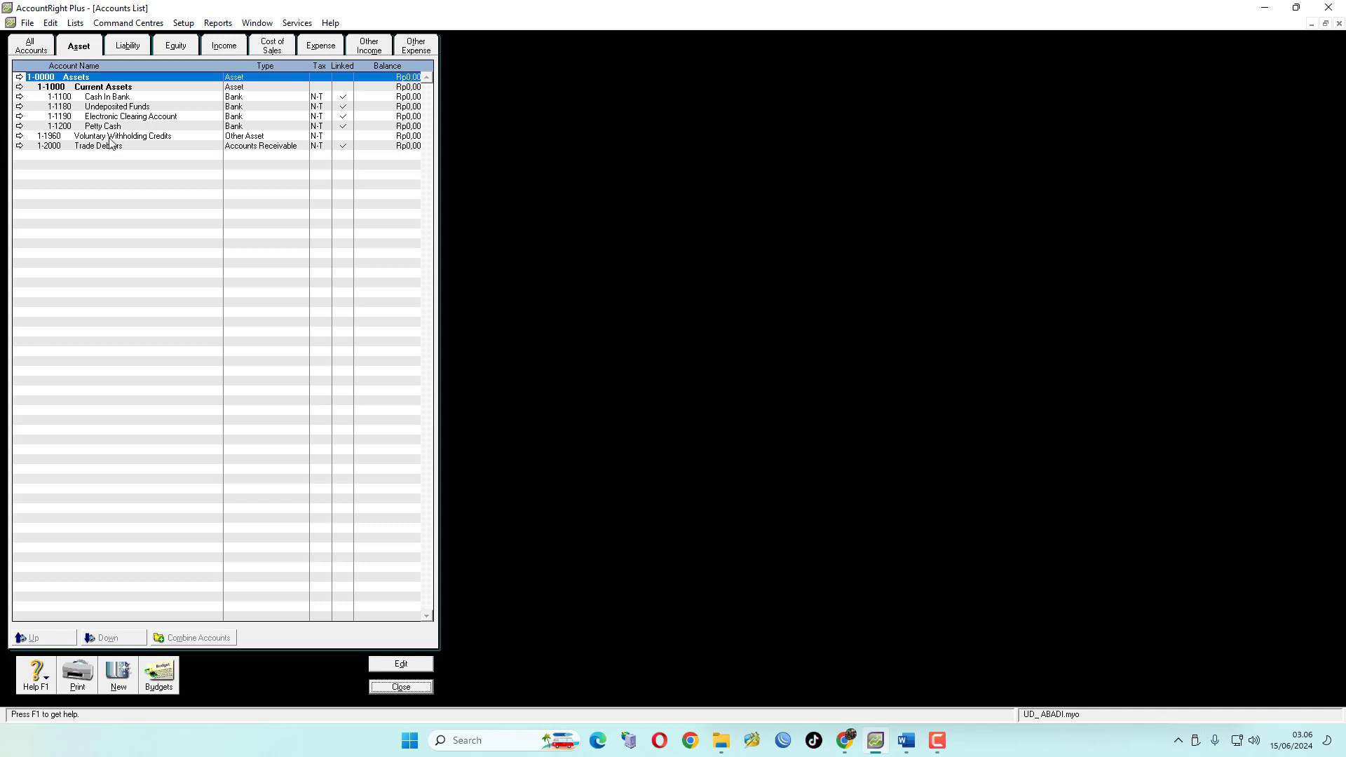
left_click(19, 136)
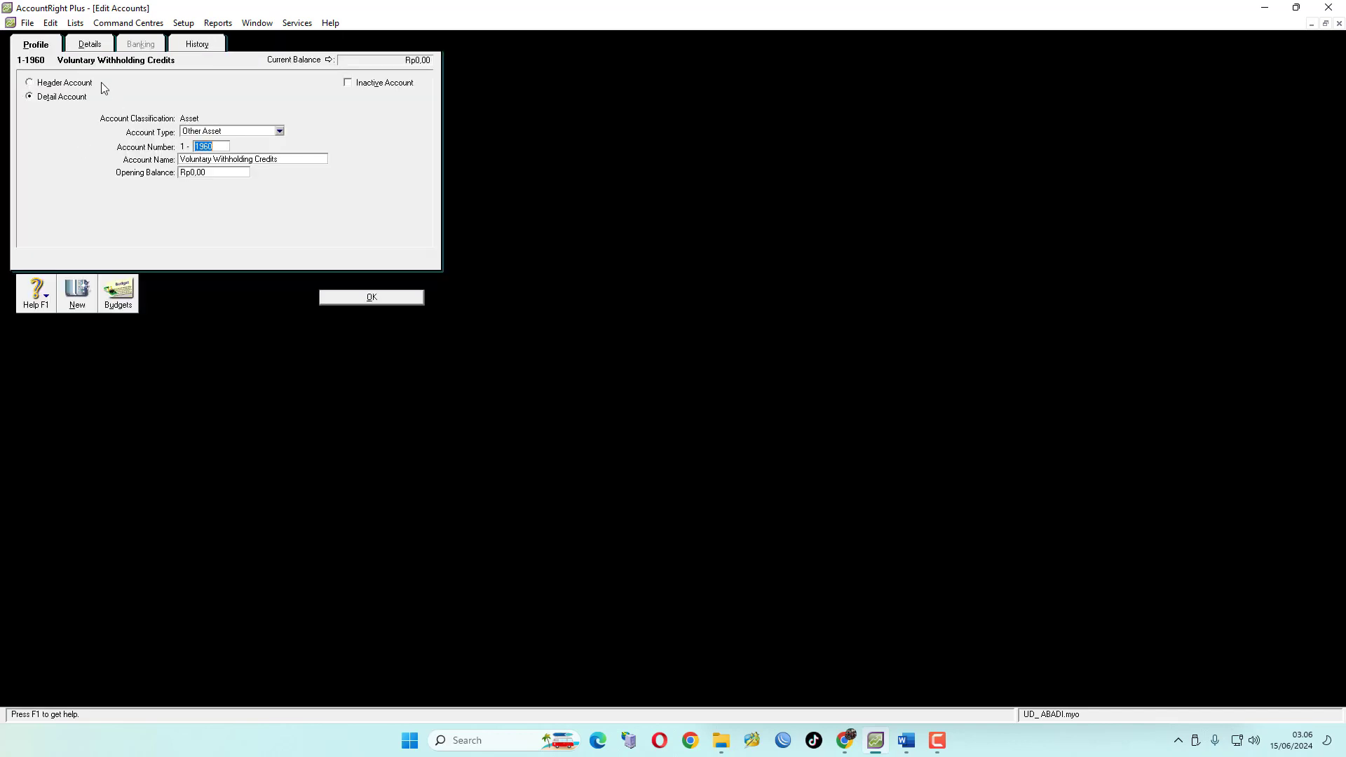
left_click(51, 22)
left_click(103, 123)
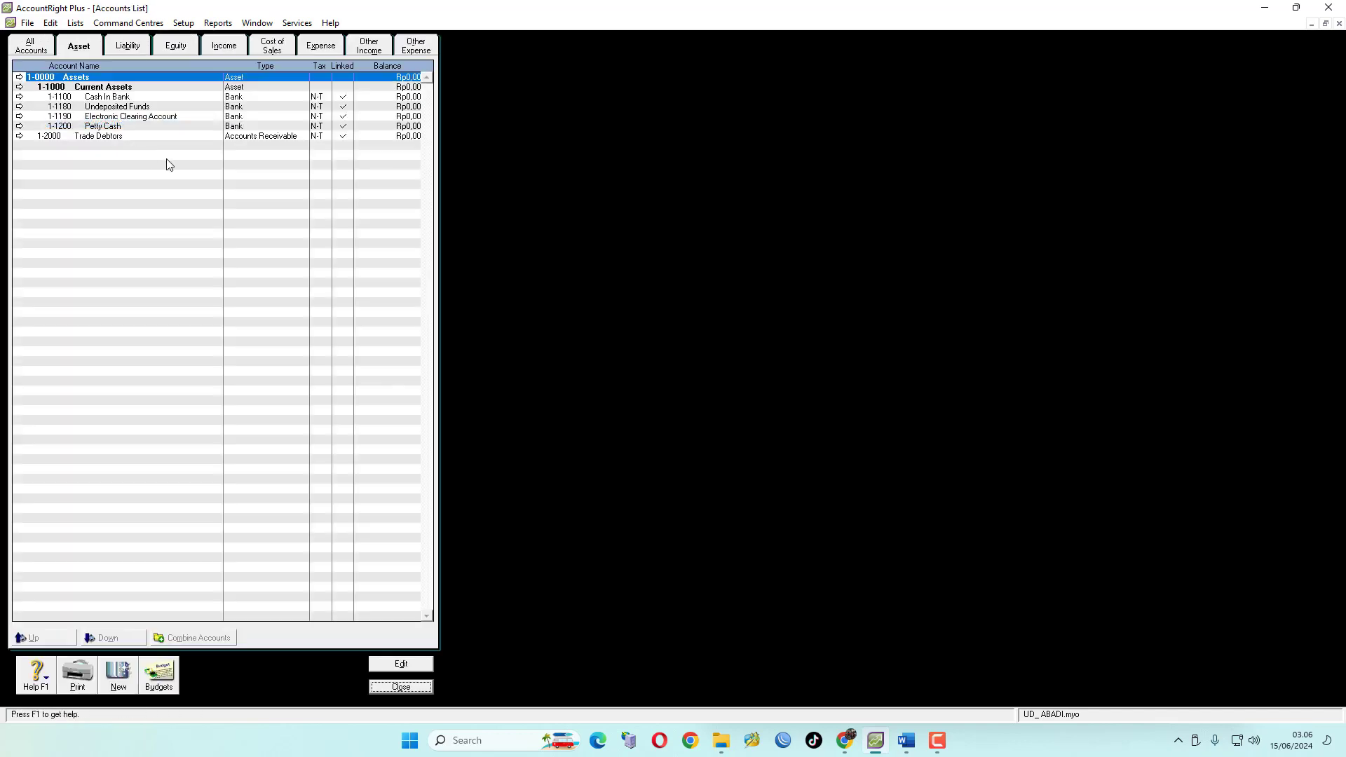
Move the Trade Debtors account down one level under Current Assets
left_click(99, 139)
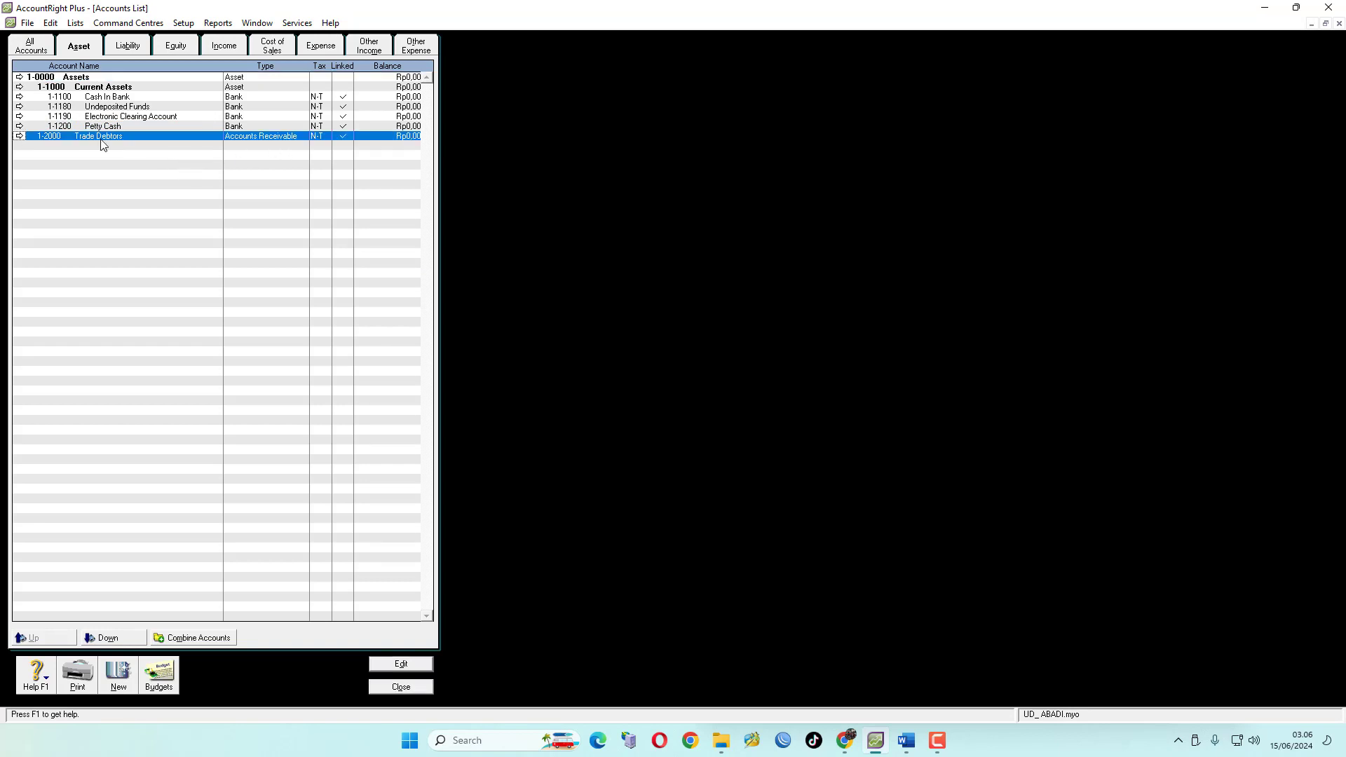
left_click(109, 638)
Renumber Trade Debtors to 1-1300 and rename it Accounts Receivable, following the exam's DAFTAR AKUN
left_click(905, 744)
scroll(990, 474, "up", 4)
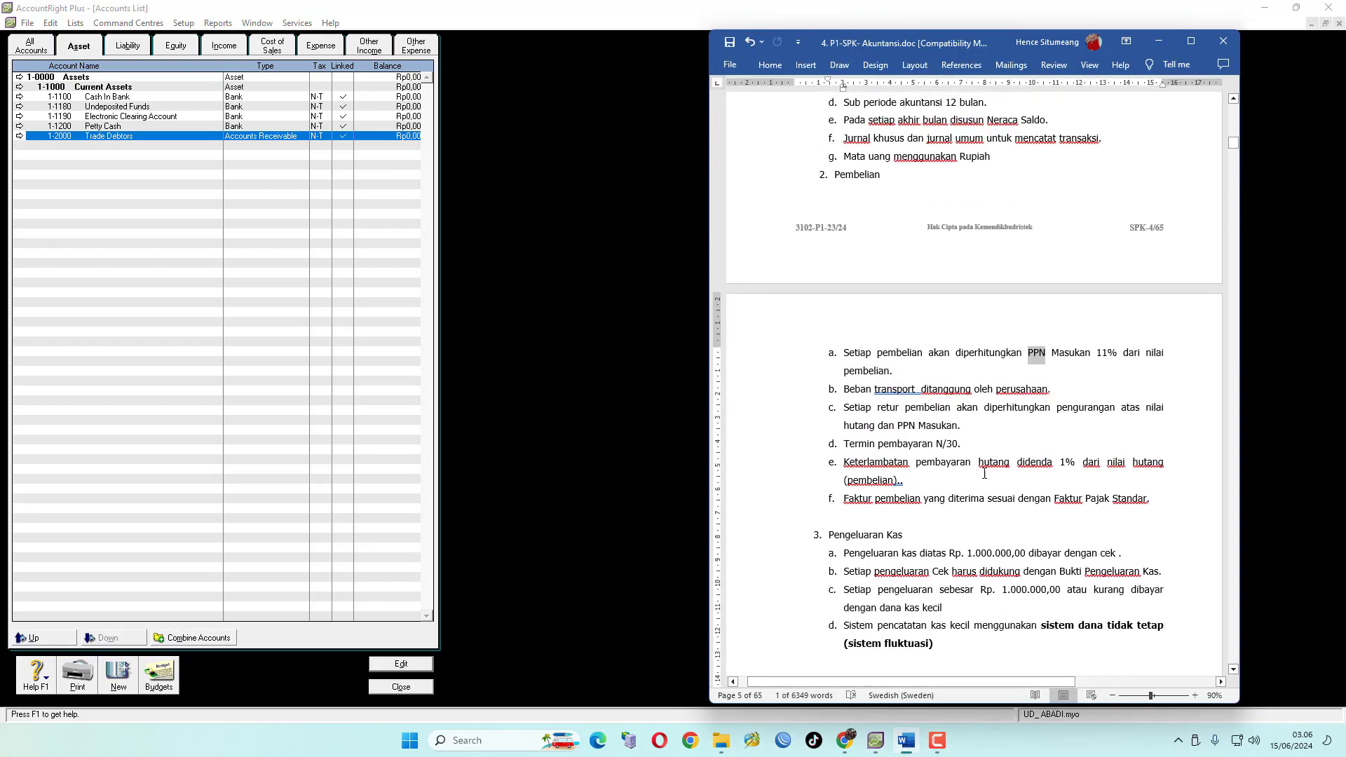
scroll(1006, 376, "down", 12)
scroll(1006, 377, "down", 10)
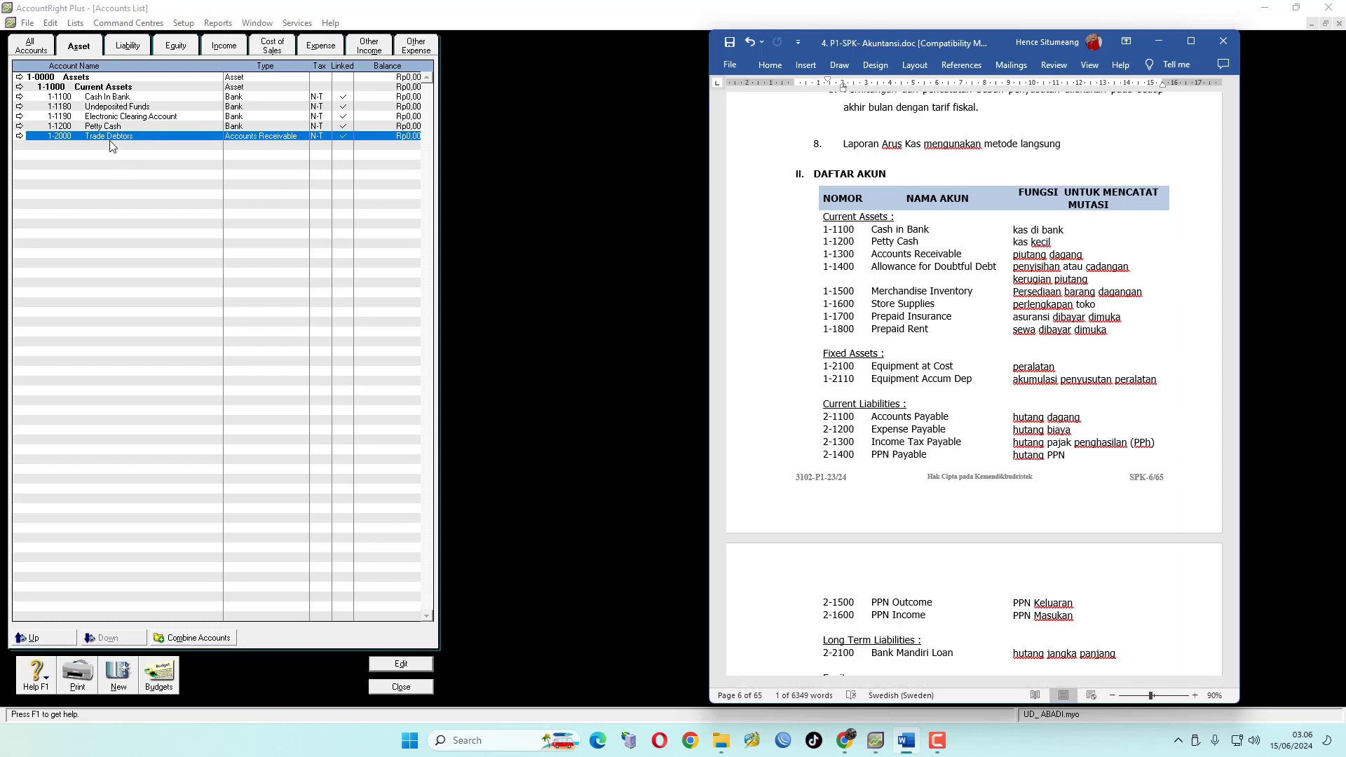
left_click(19, 137)
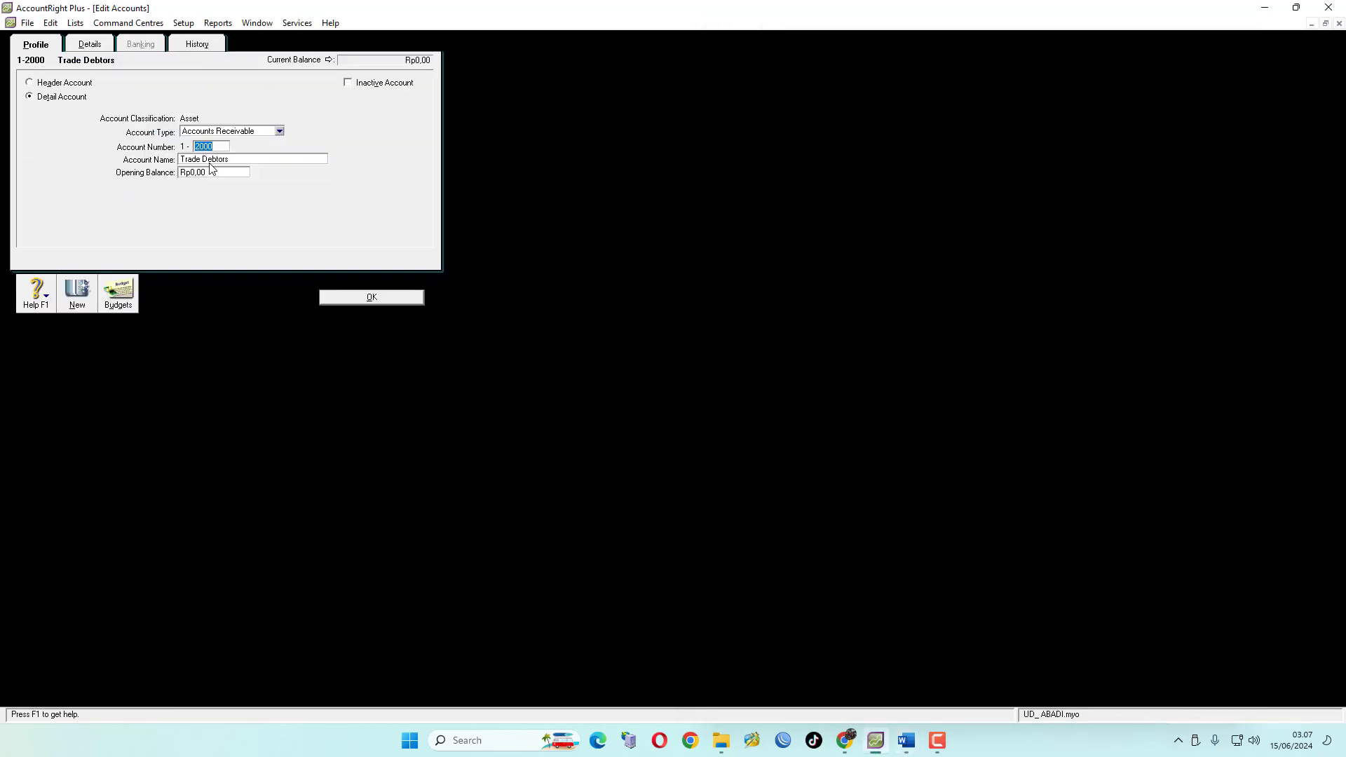
left_click(906, 740)
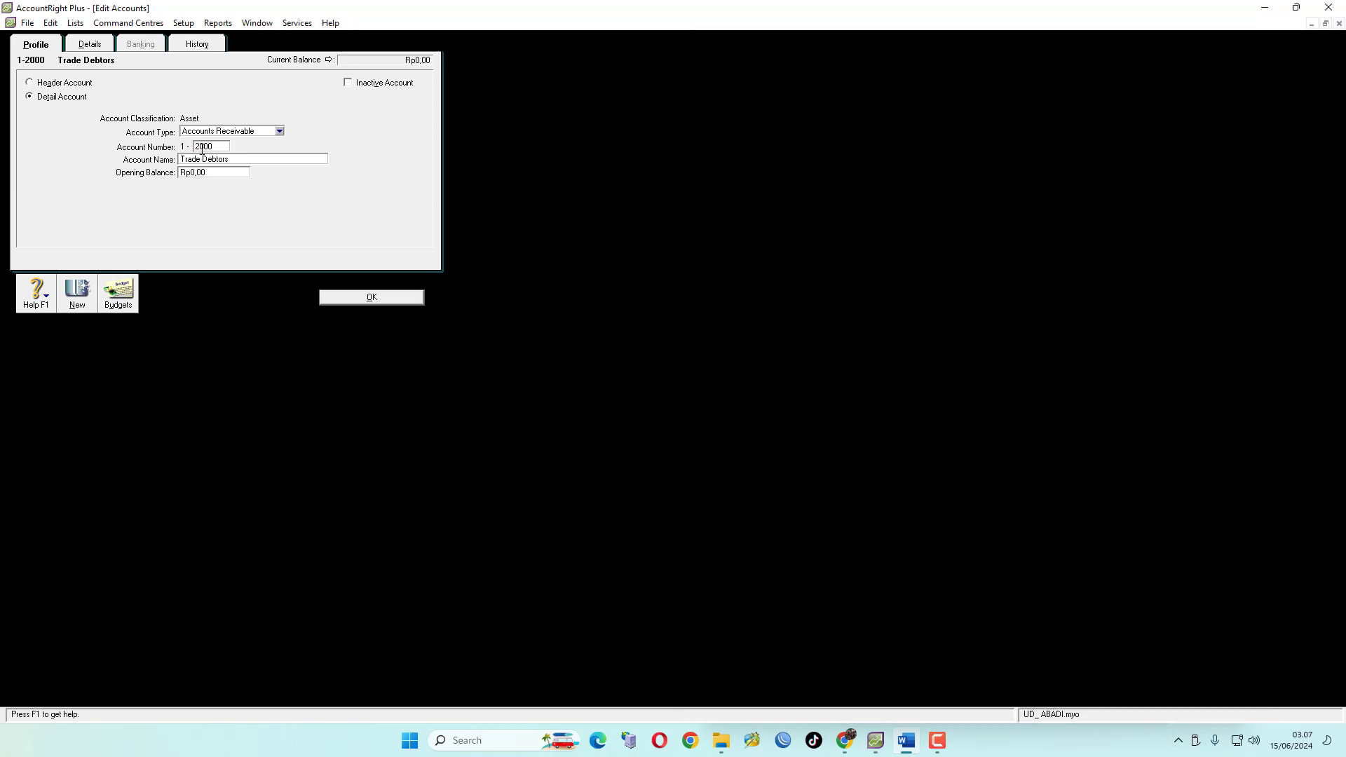
left_click(198, 145)
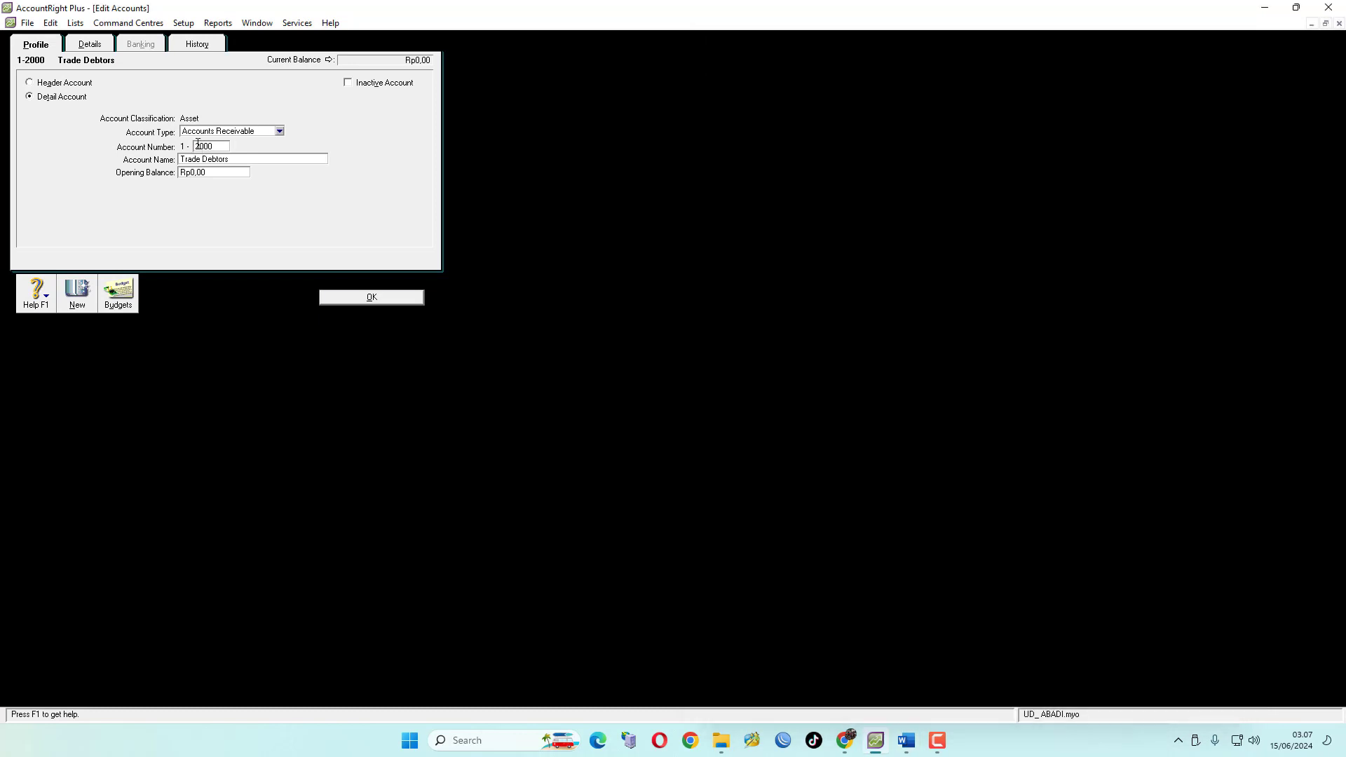
left_click_drag(198, 146, 238, 148)
type("13")
left_click(237, 159)
type("Accounts Receivable")
left_click(389, 298)
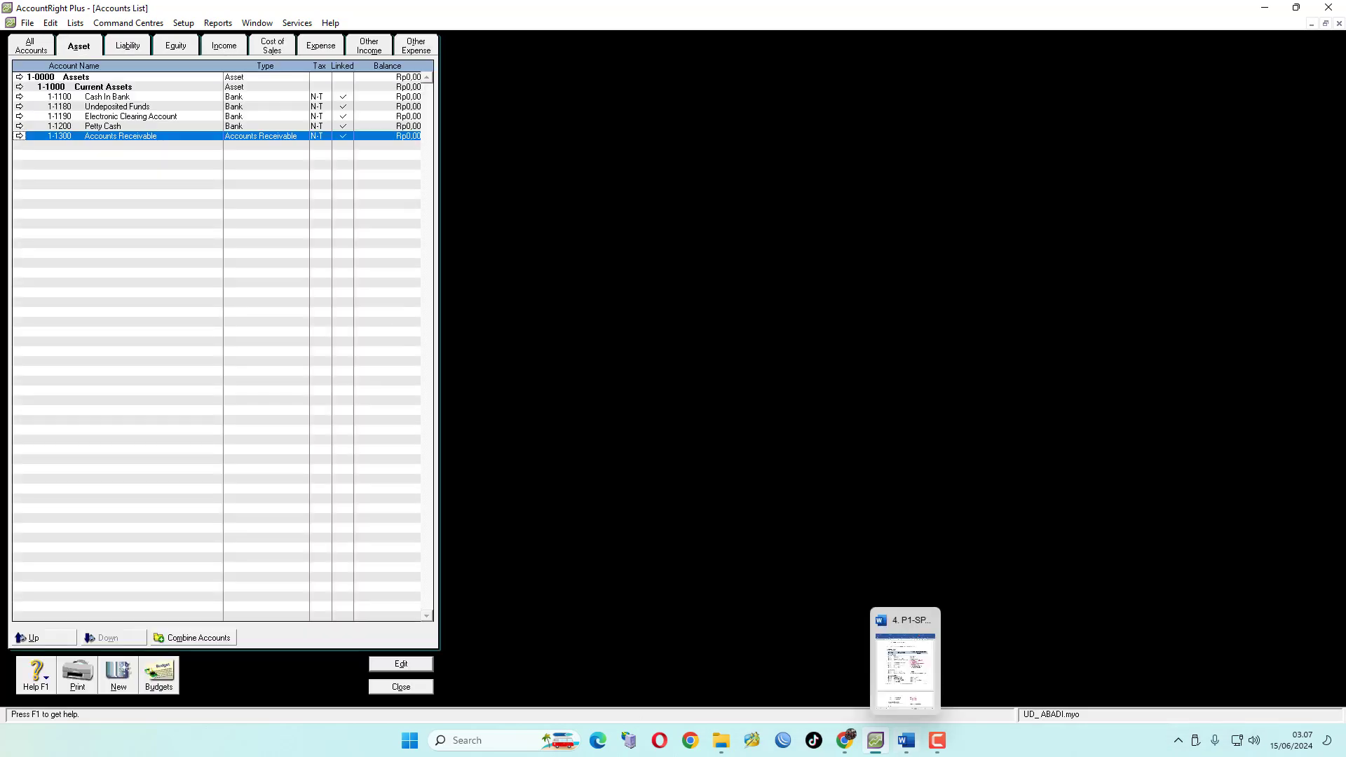
Arrange the accounts window and the exam document side by side and zoom the document to 80%
left_click(1296, 7)
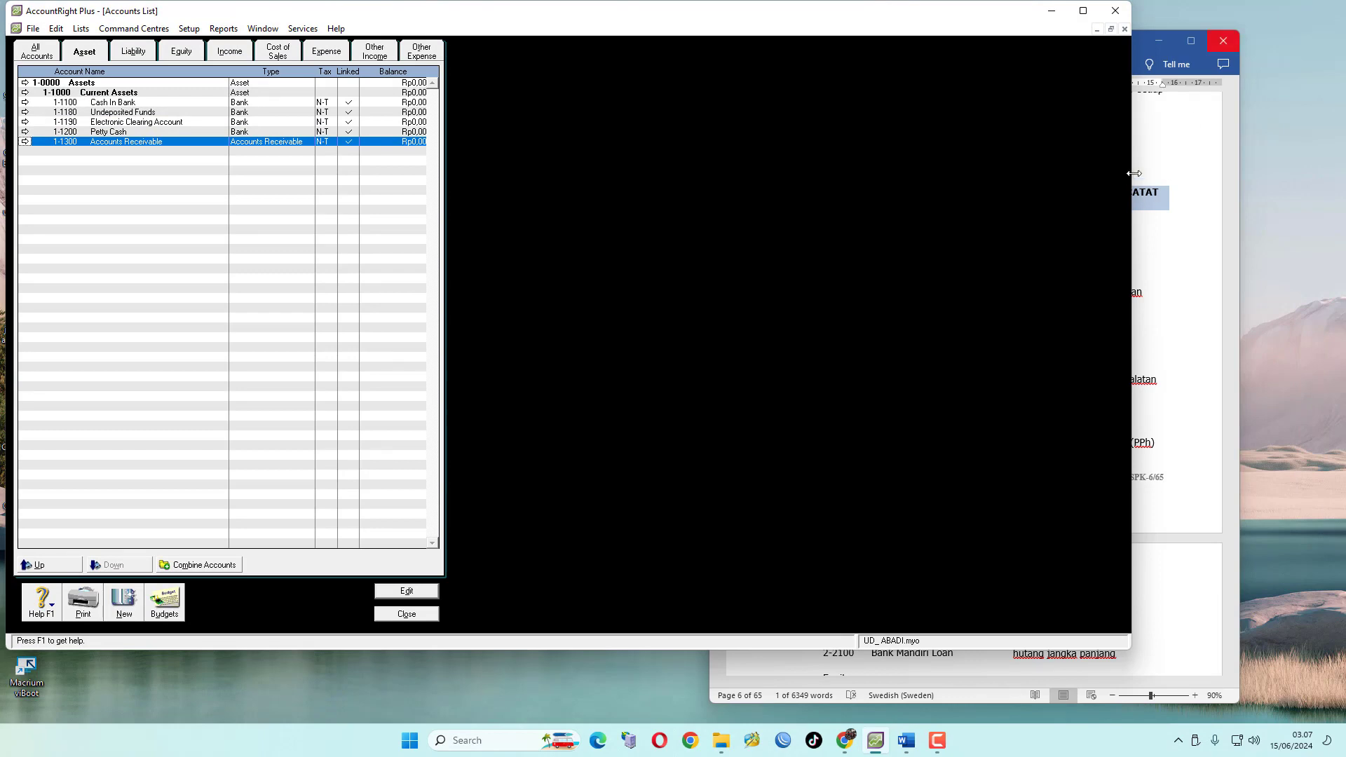
left_click_drag(1130, 174, 961, 174)
left_click_drag(1002, 49, 1107, 22)
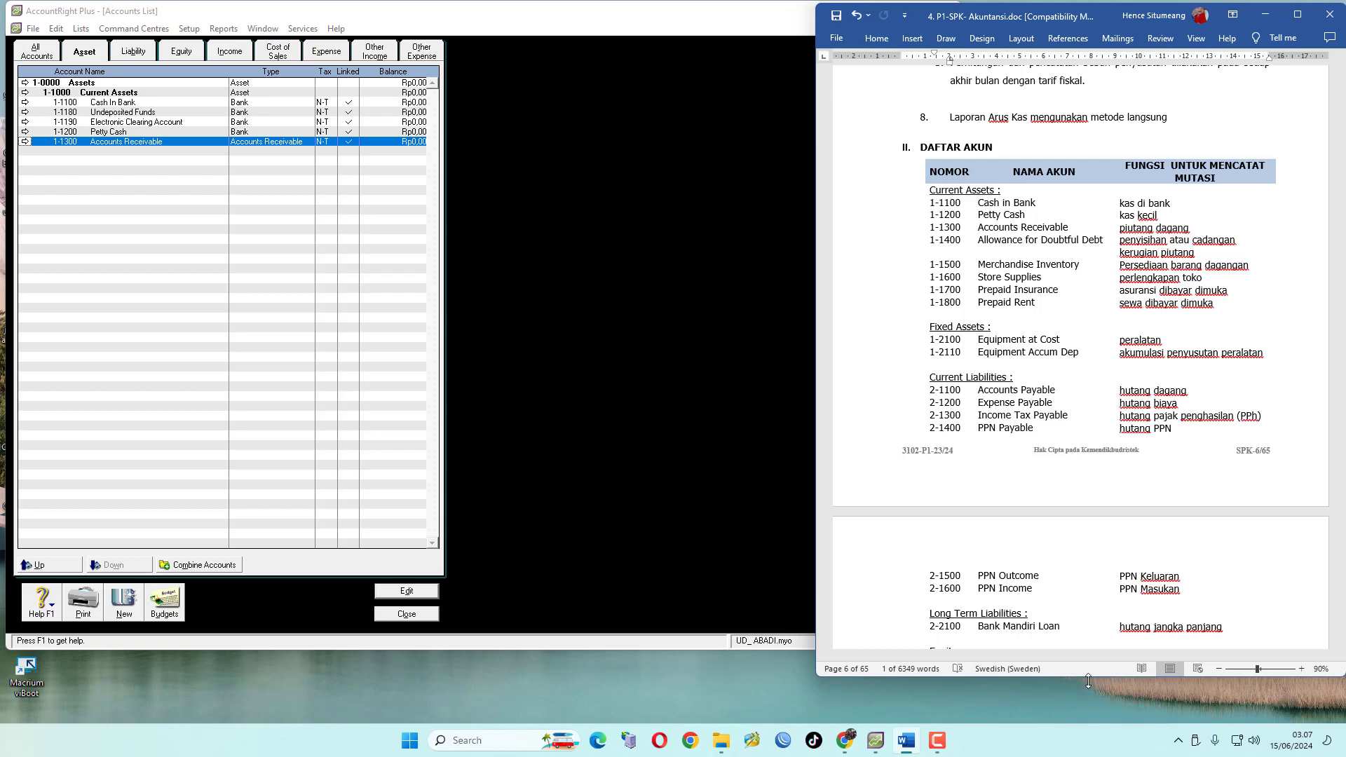
left_click_drag(1084, 677, 1088, 722)
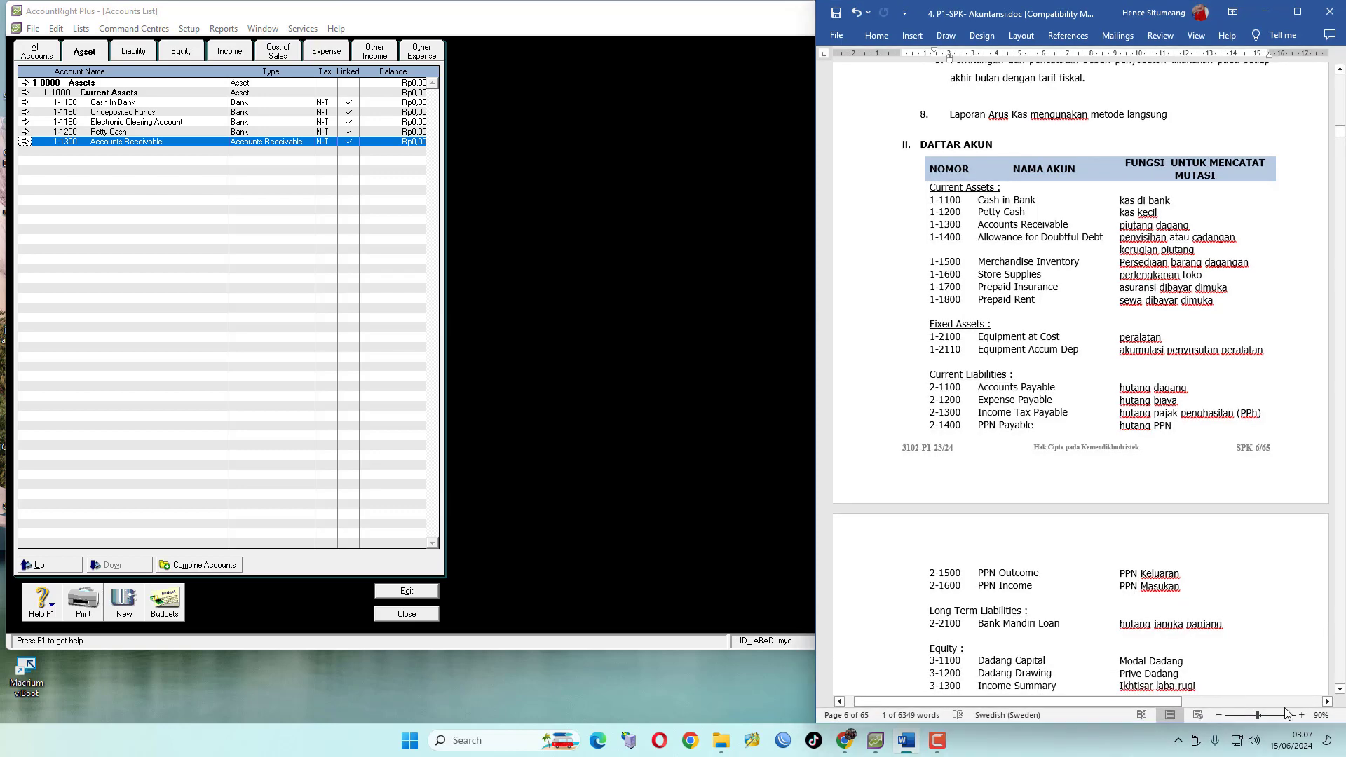
left_click(1218, 713)
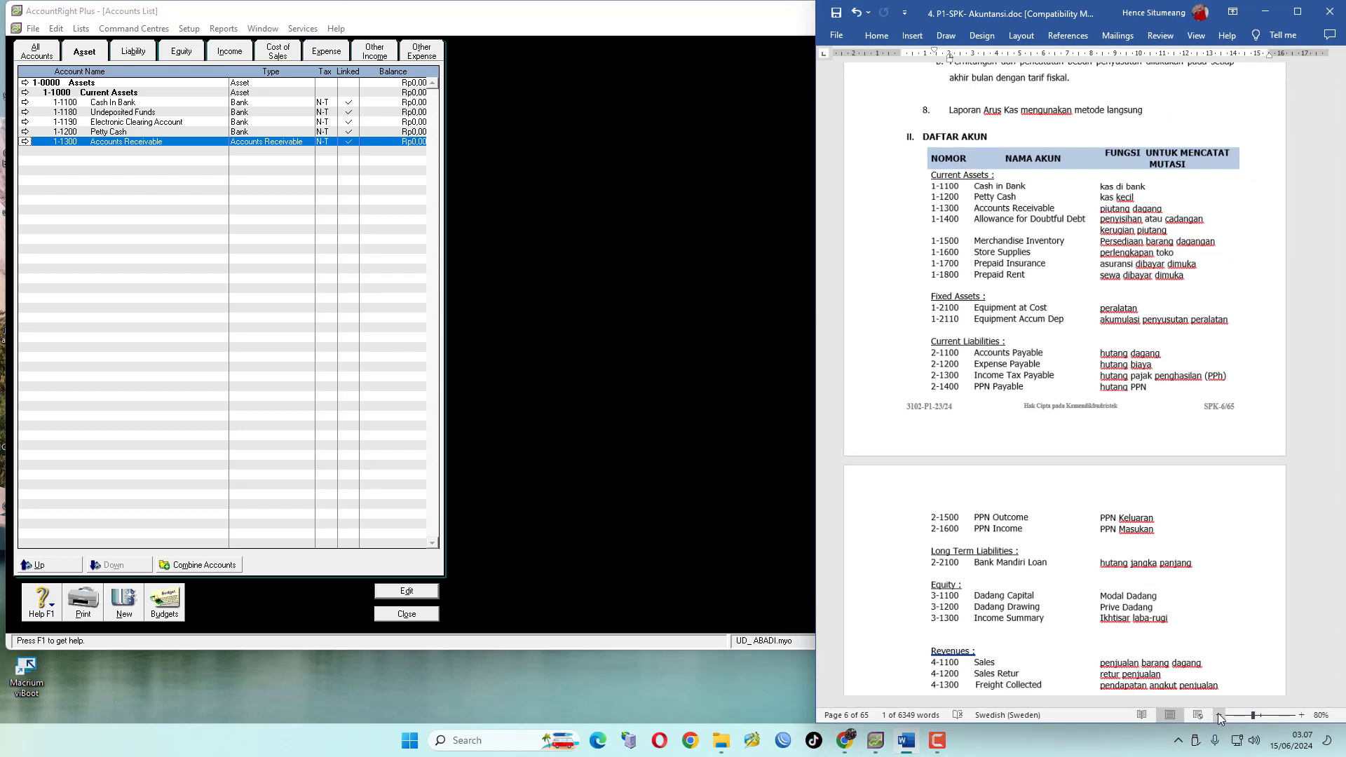
Resize the accounts window beside the exam document and start a new detail asset account of type Accounts Receivable
left_click_drag(813, 275, 883, 276)
left_click(747, 21)
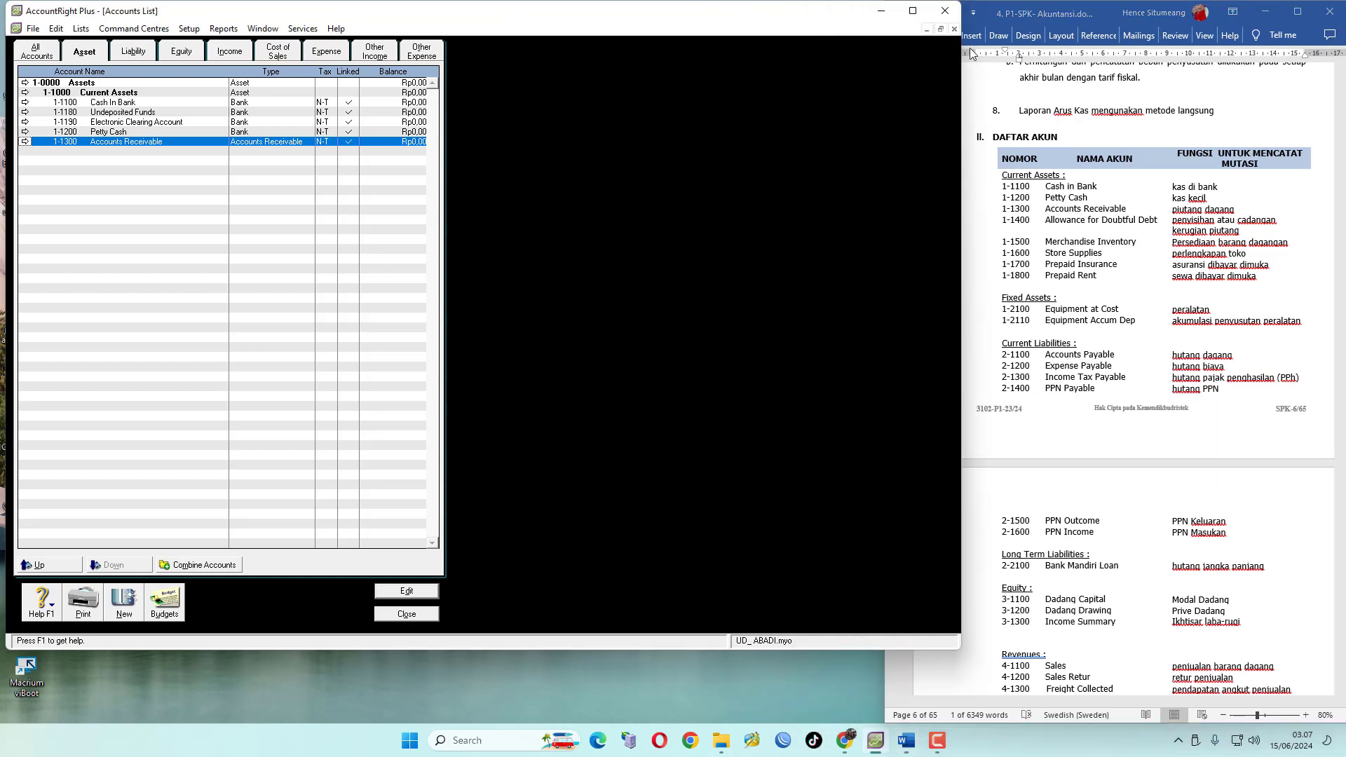
left_click_drag(865, 125, 854, 125)
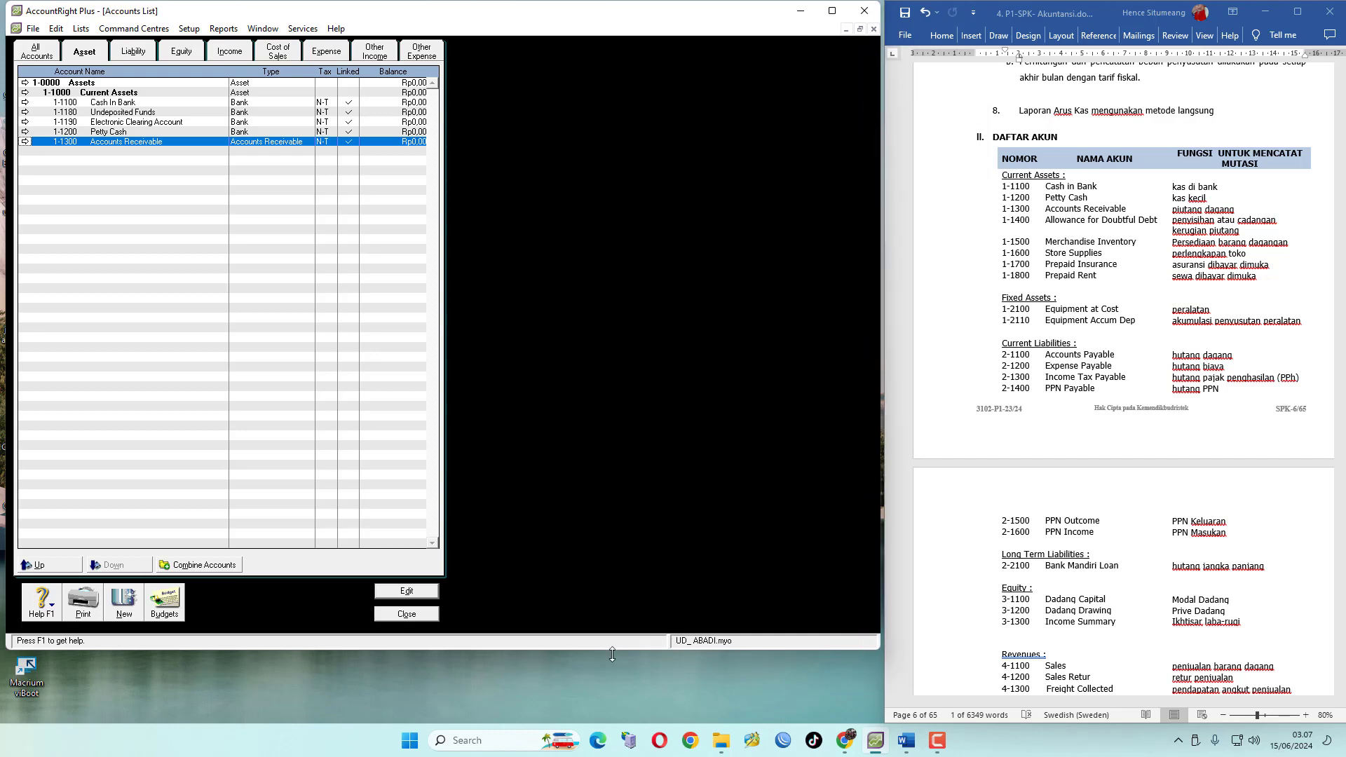
left_click_drag(612, 649, 613, 727)
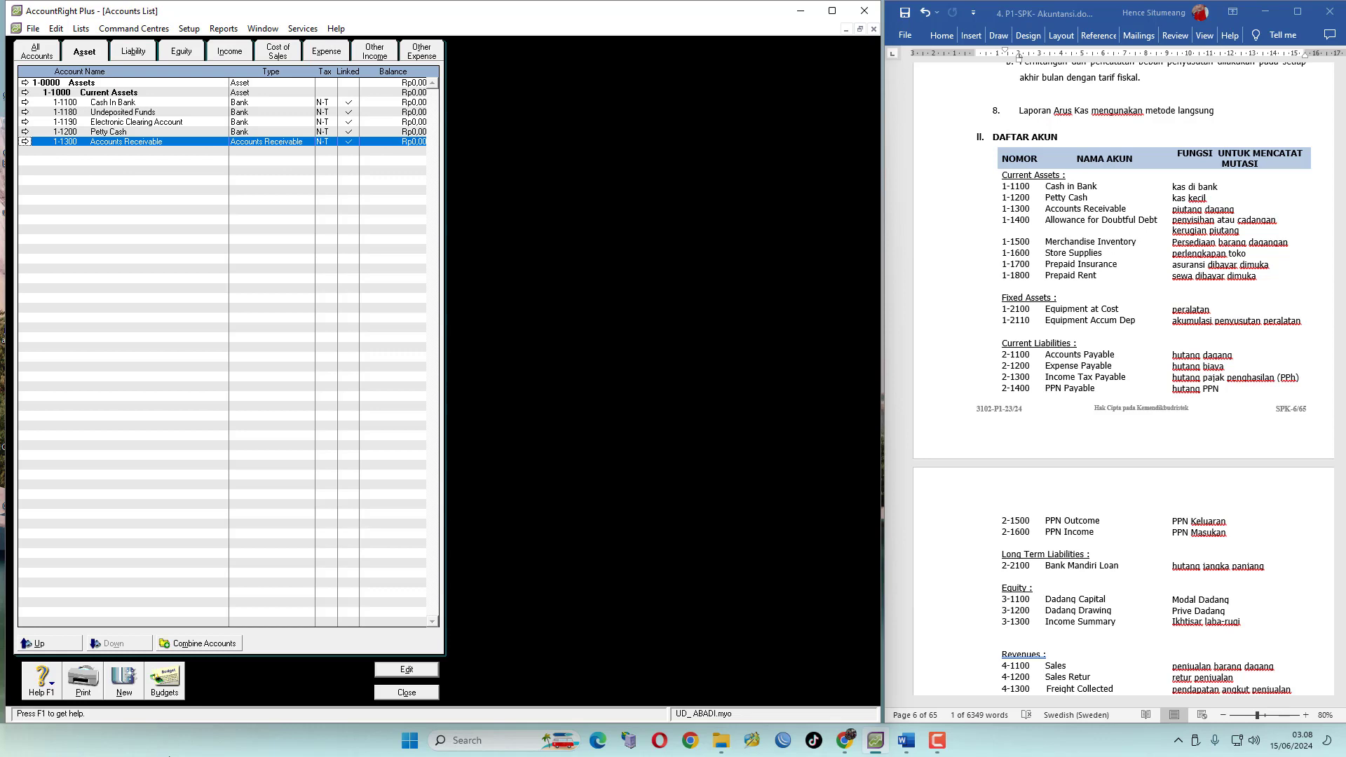
left_click(125, 681)
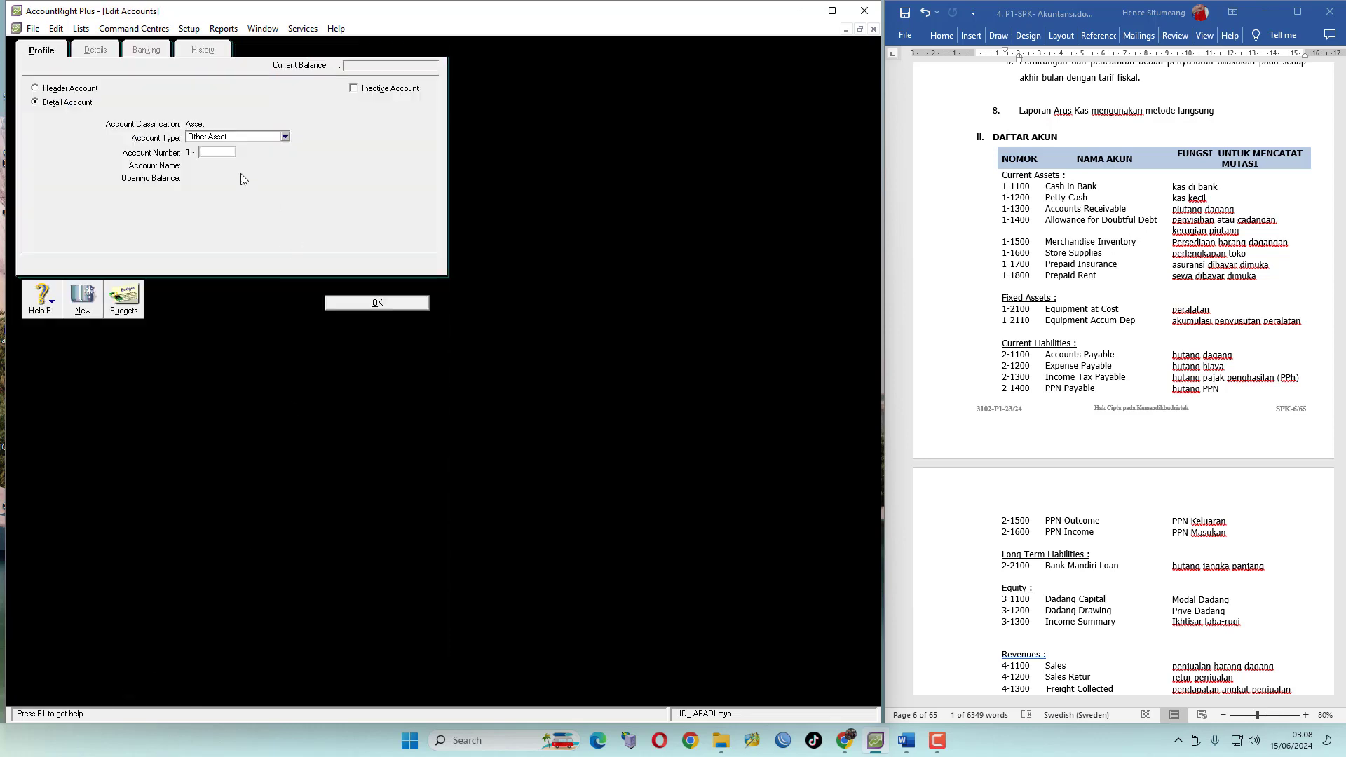
left_click(285, 138)
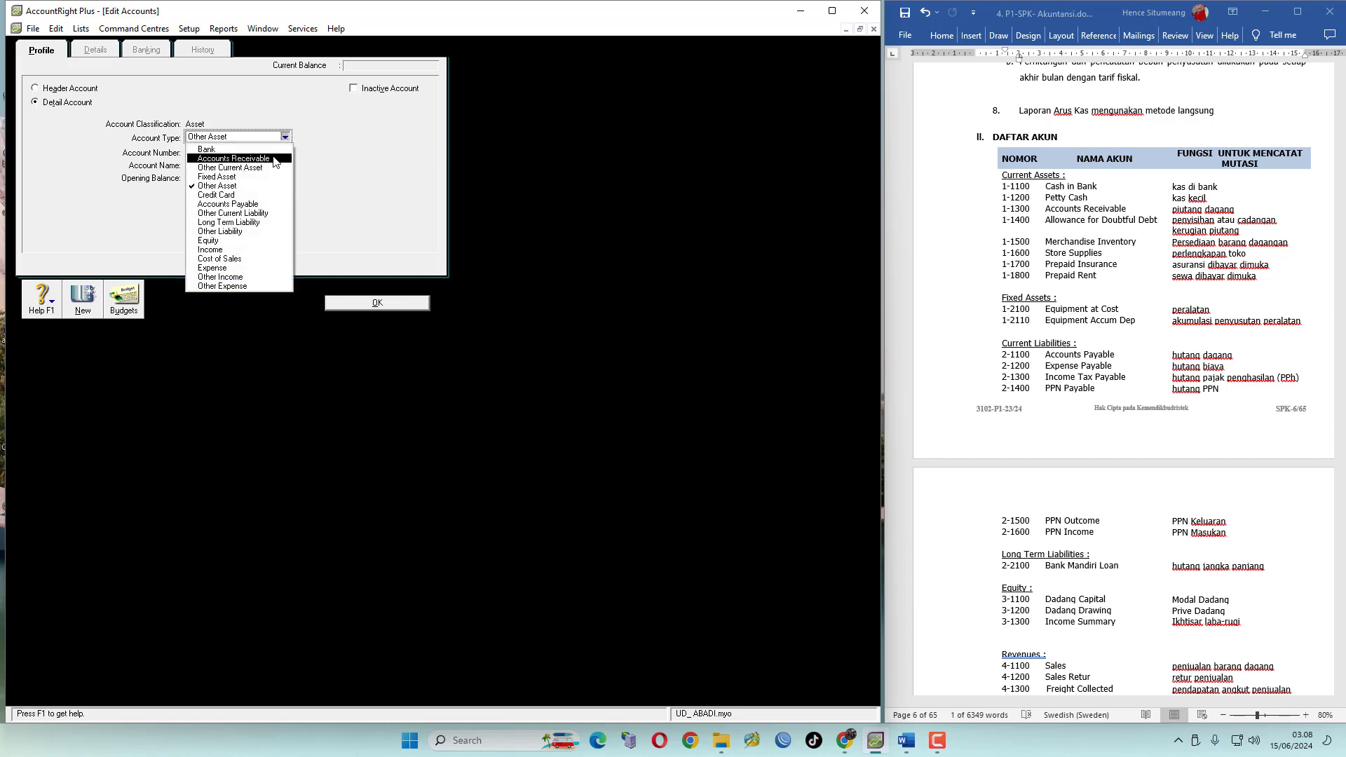
left_click(274, 160)
Number the new account 1-1400 and name it Allowance For Doubtful Debt, following the DAFTAR AKUN
left_click(217, 153)
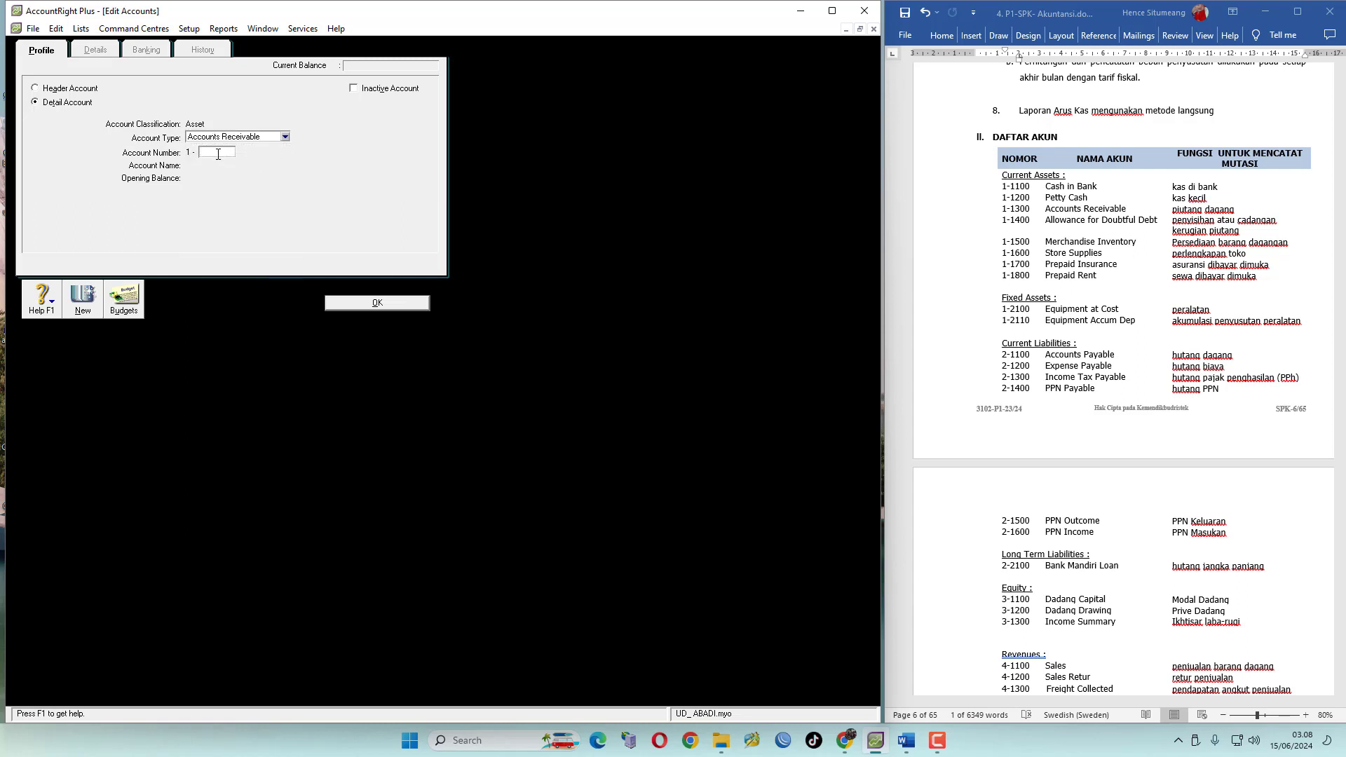
type("1400")
key("Tab")
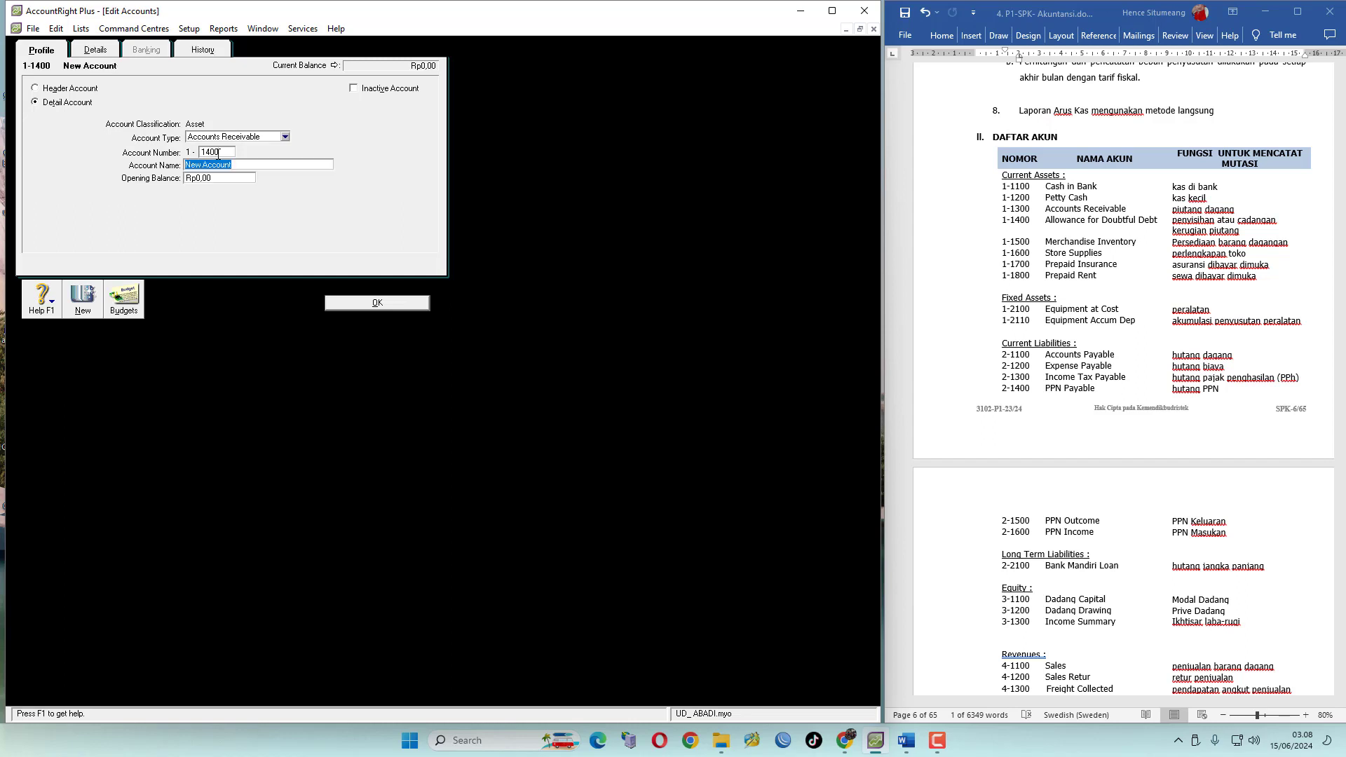
type("Allowance For Doubtful Debt")
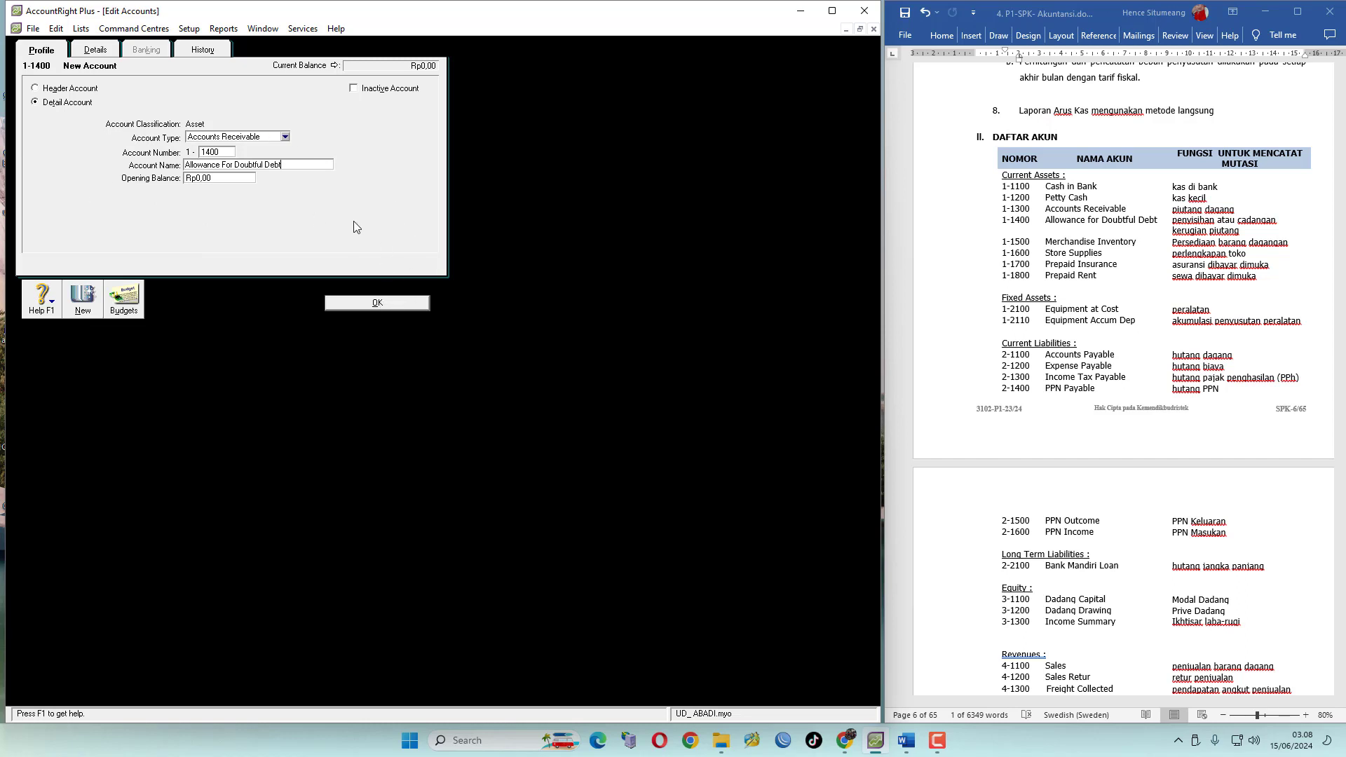
Add detail account 1-1500 Merchandise Inventory with account type Other Current Asset
left_click(84, 300)
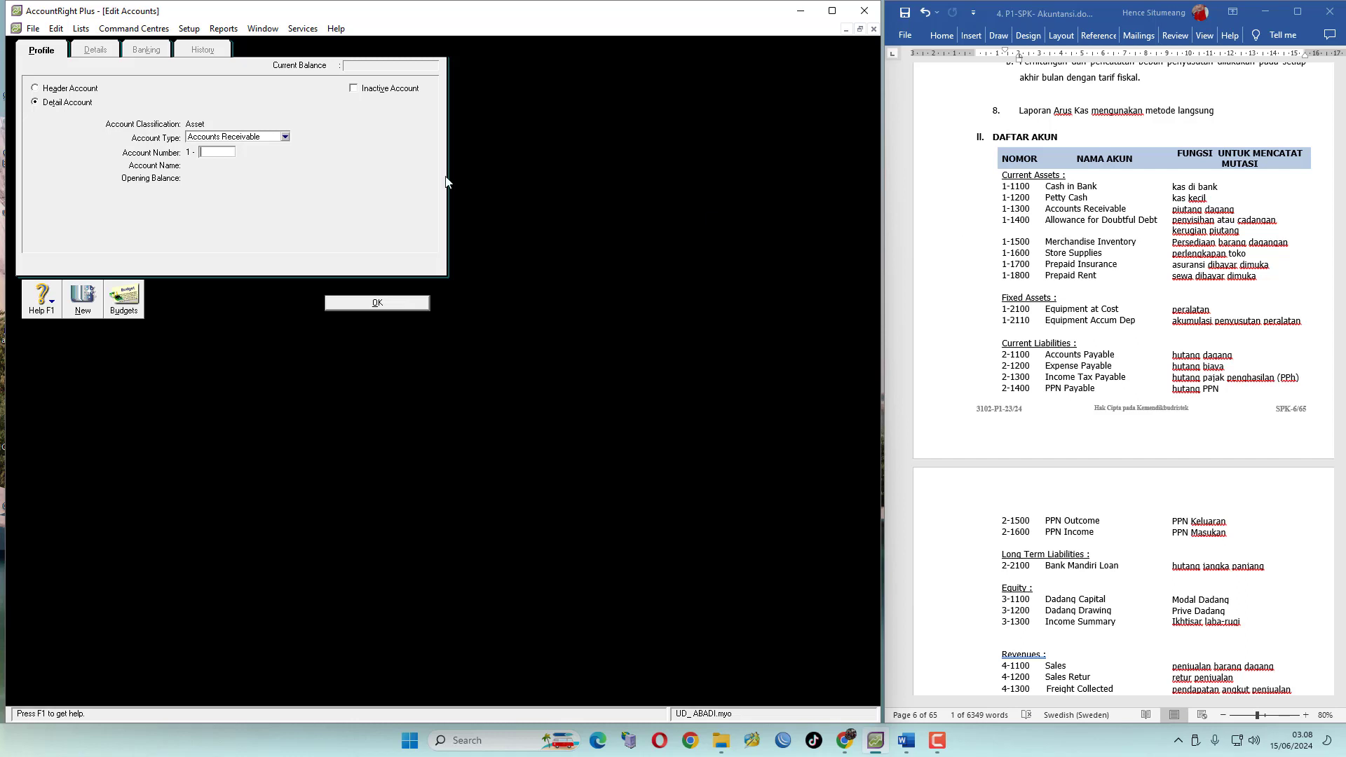
left_click(285, 138)
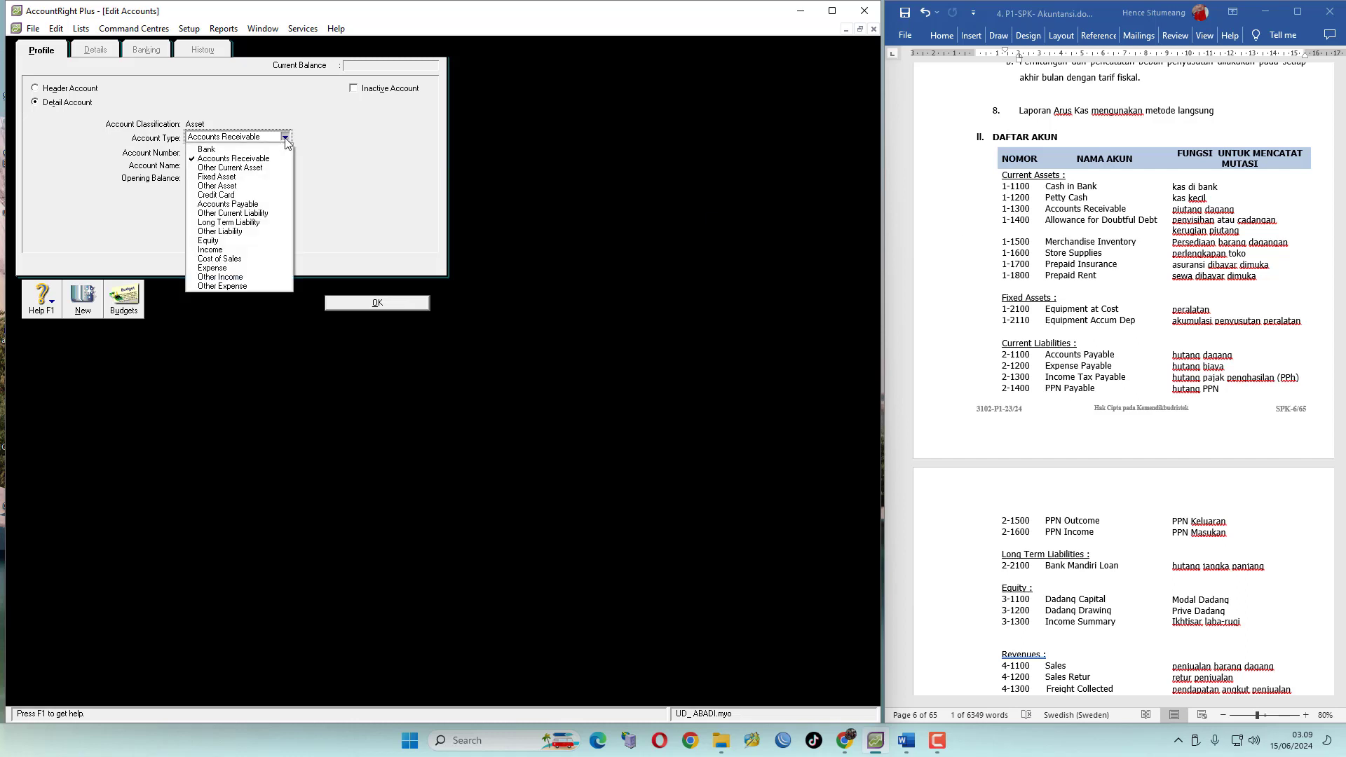
left_click(263, 168)
left_click(224, 154)
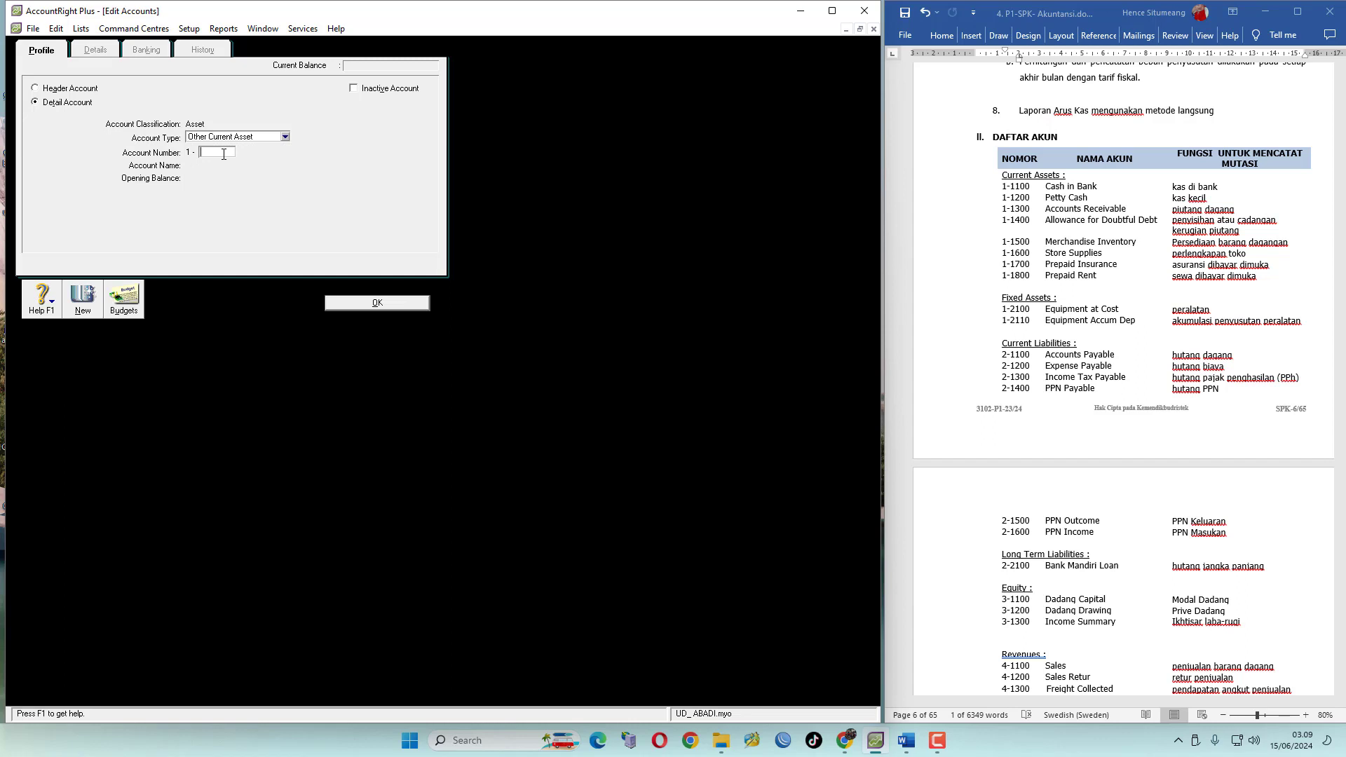
type("1500")
key("Tab")
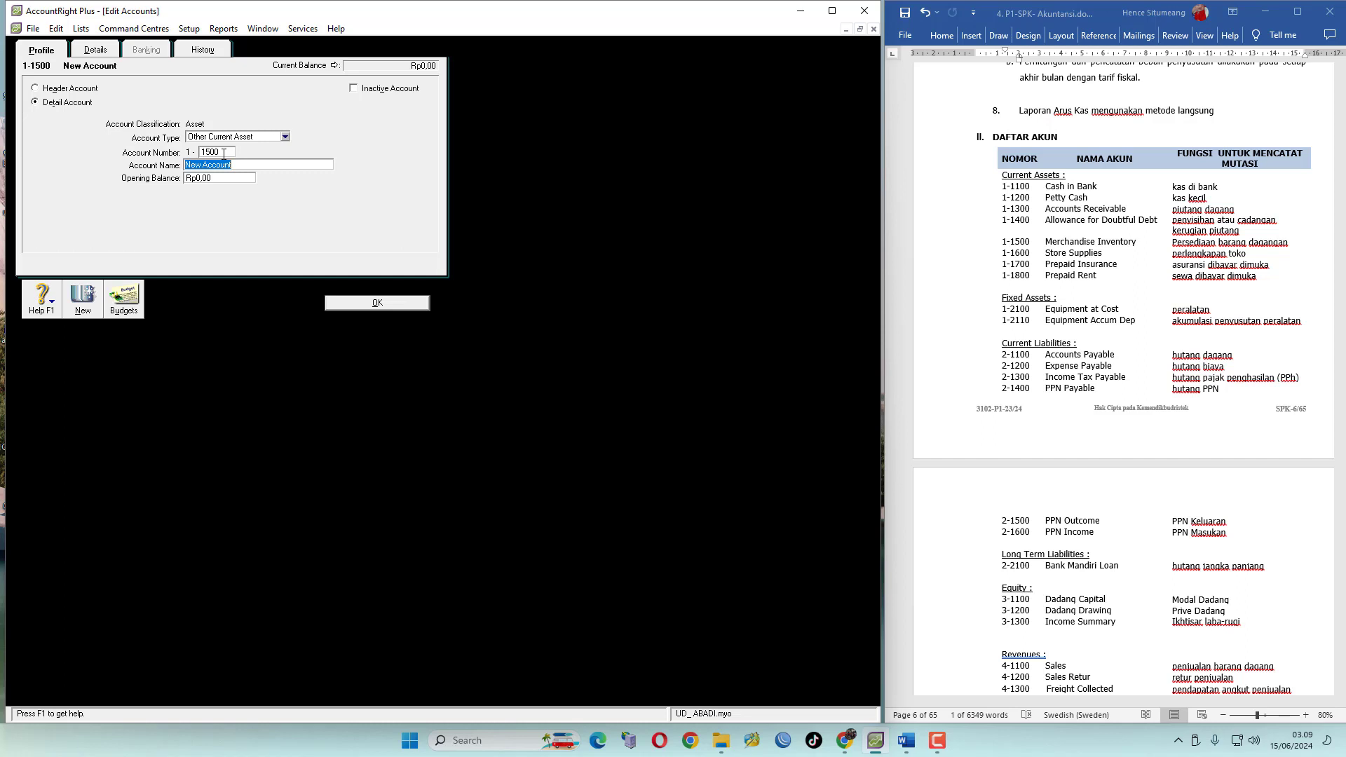
type("Merchandise Inventory")
left_click(81, 307)
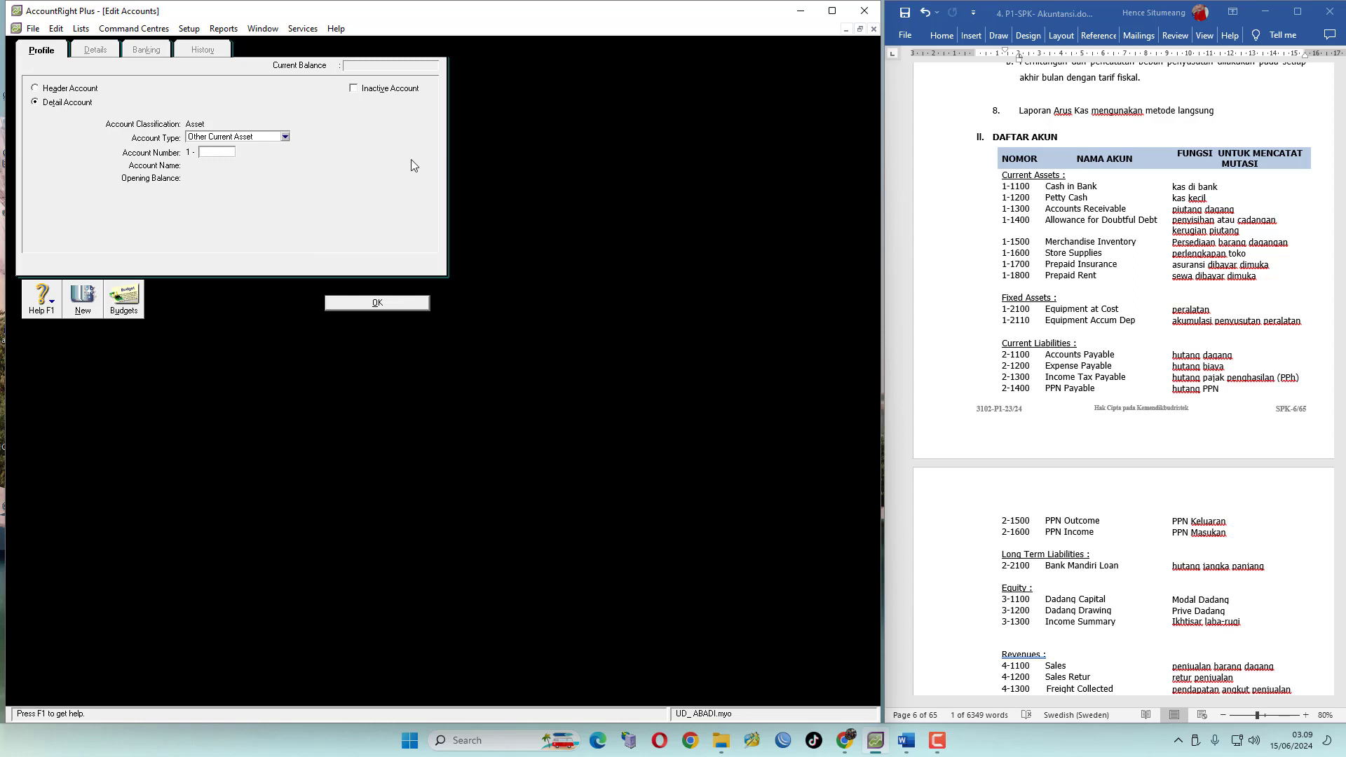
Add detail account 1-1600 Store Supplies as an Other Current Asset
left_click(284, 136)
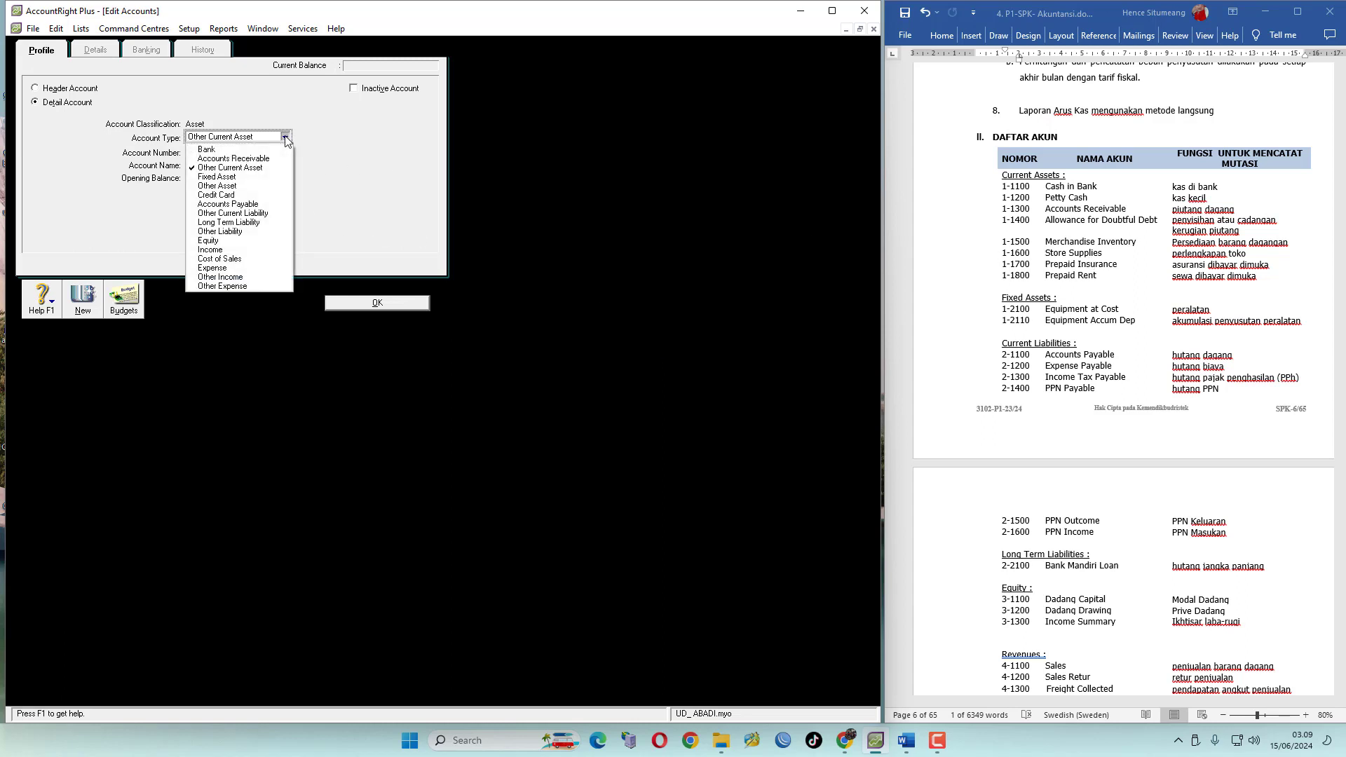
left_click(260, 170)
left_click(223, 154)
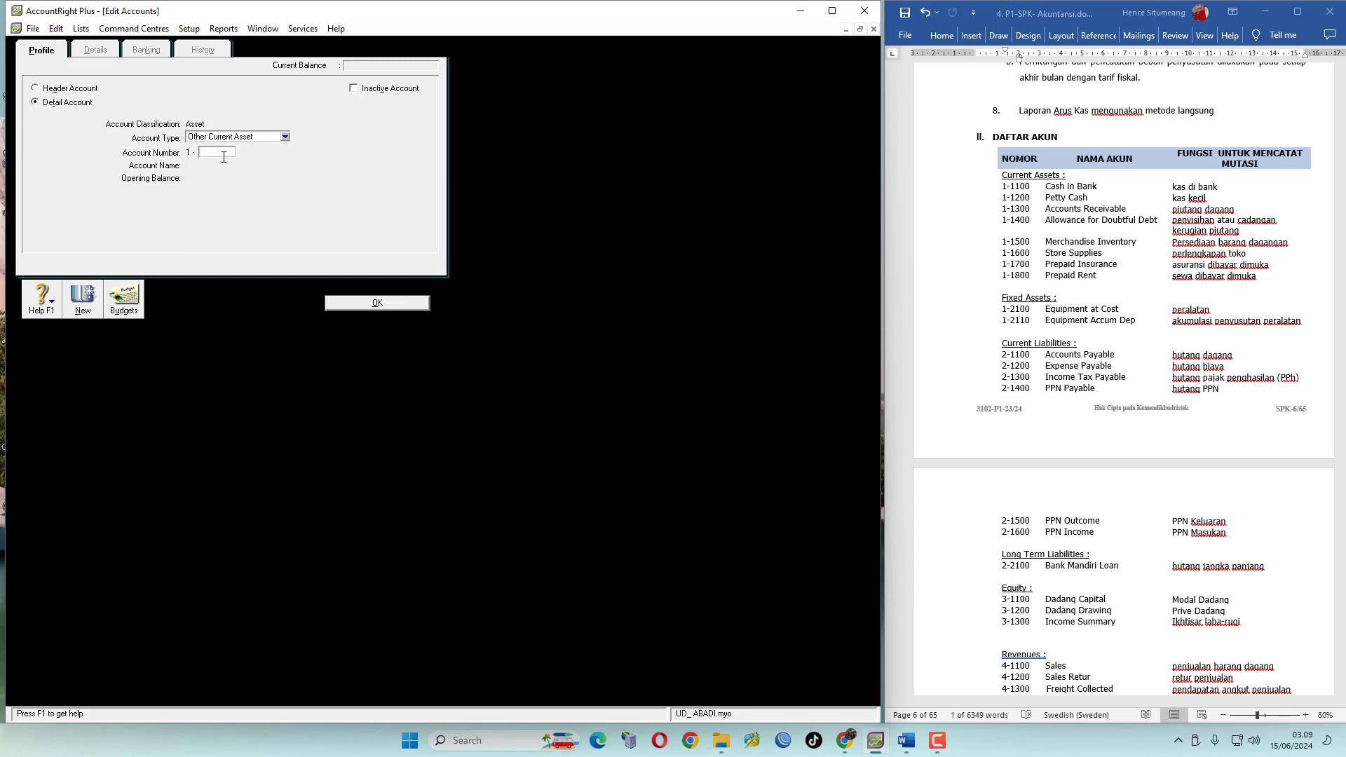
type("1600")
key("Tab")
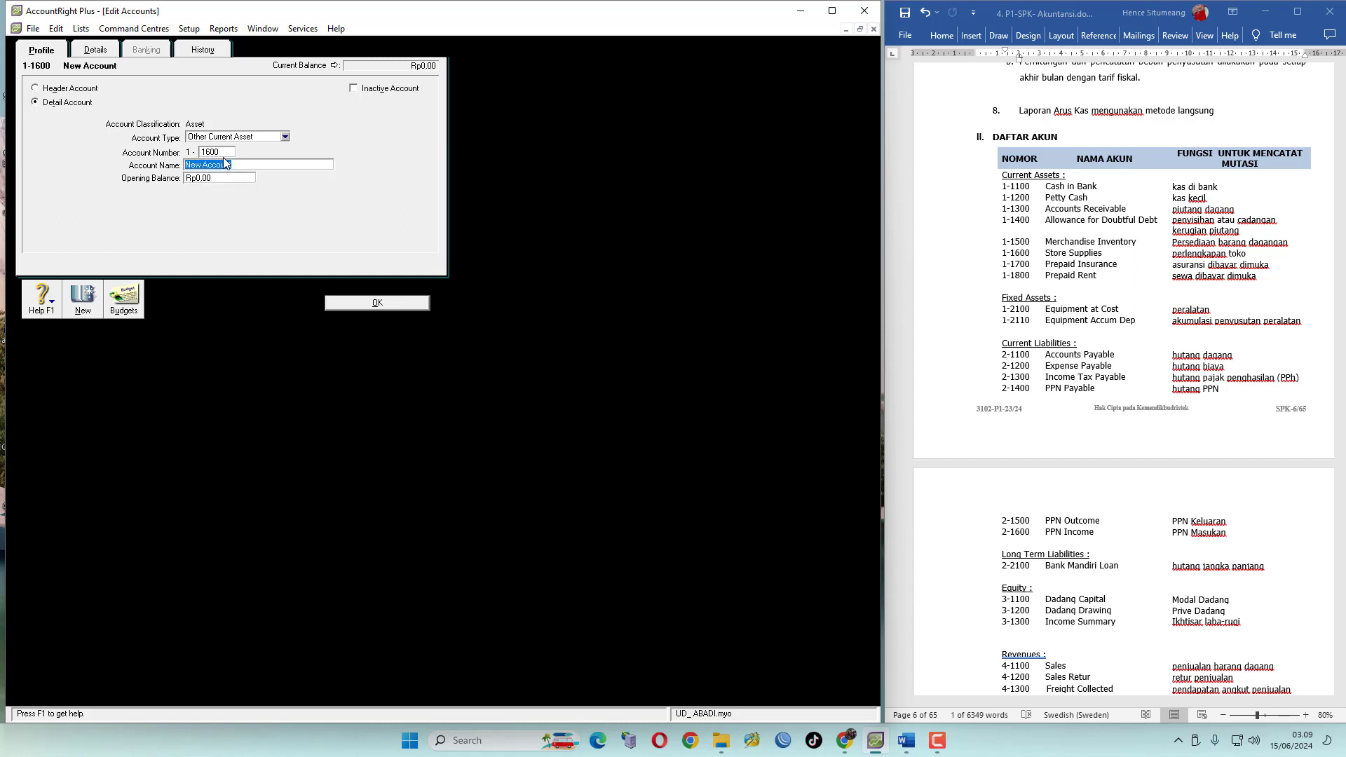
type("Store Supplies")
left_click(83, 302)
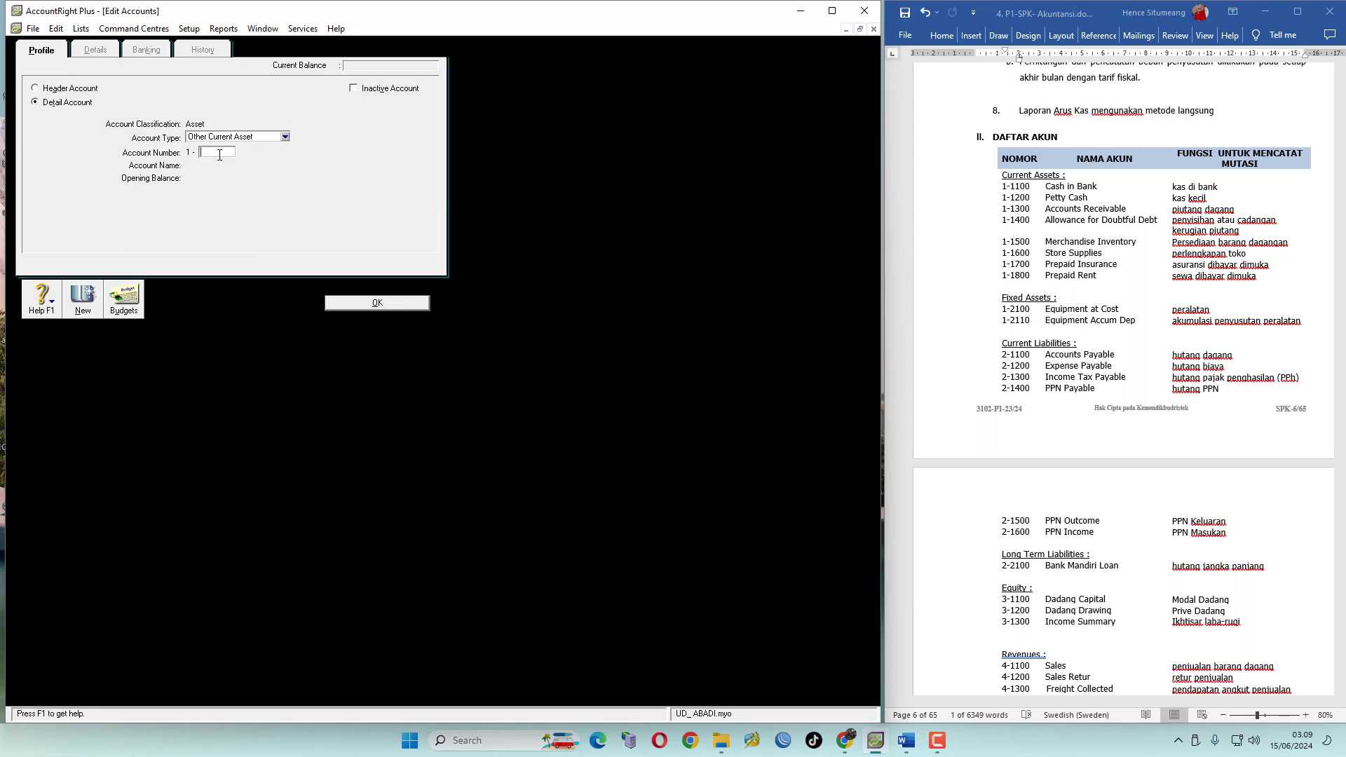
Add detail account 1-1700 Prepaid Insurance as an Other Current Asset
type("1700")
key("Tab")
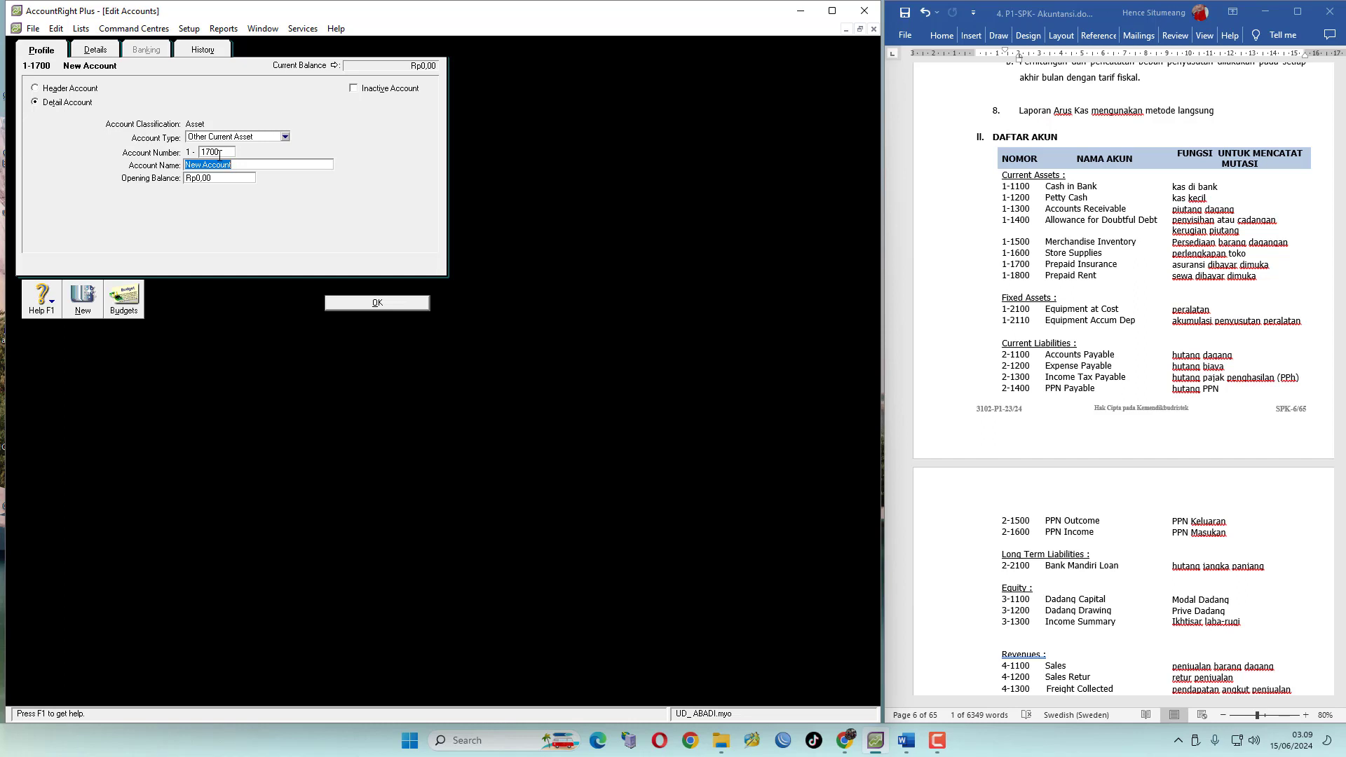
type("Prepaid Insurance")
left_click(83, 298)
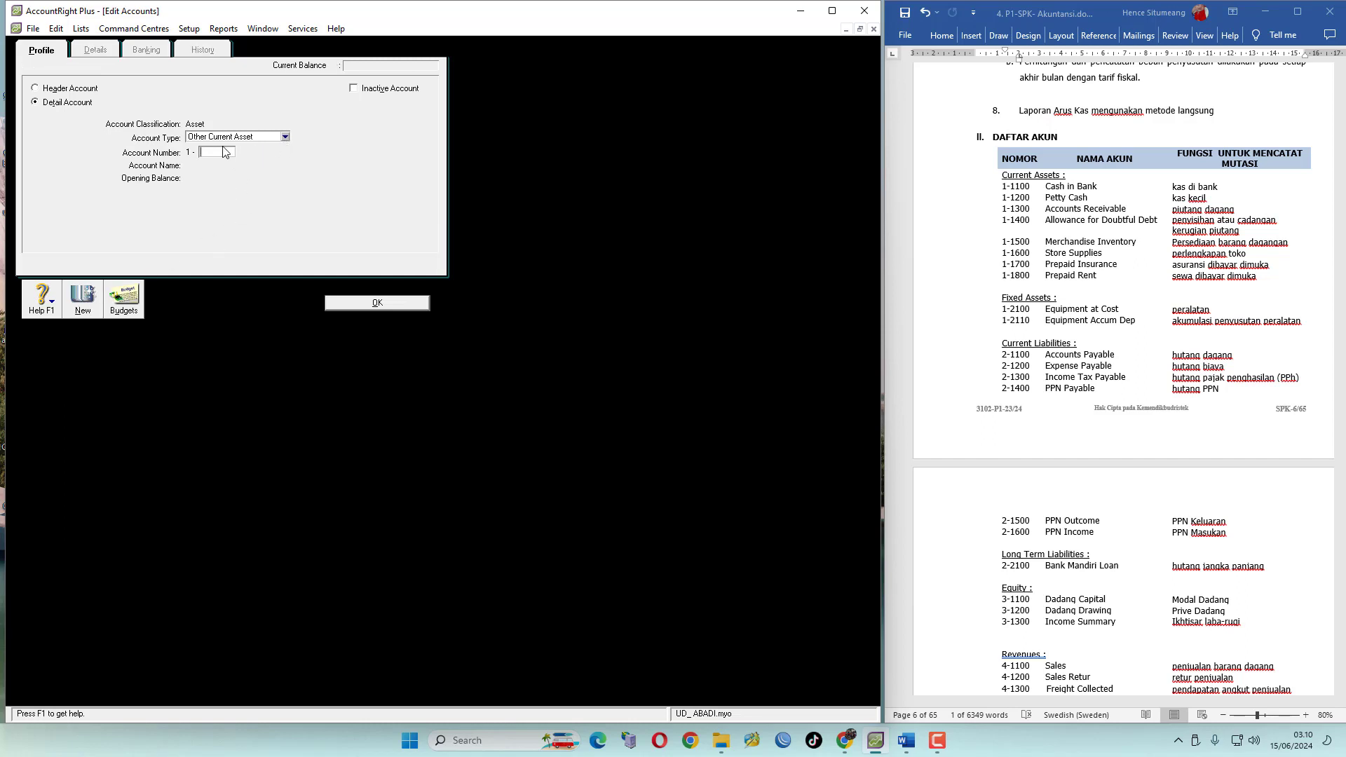
Add detail account 1-1800 Prepaid Rent as an Other Current Asset and return to the accounts list
type("1800")
key("Tab")
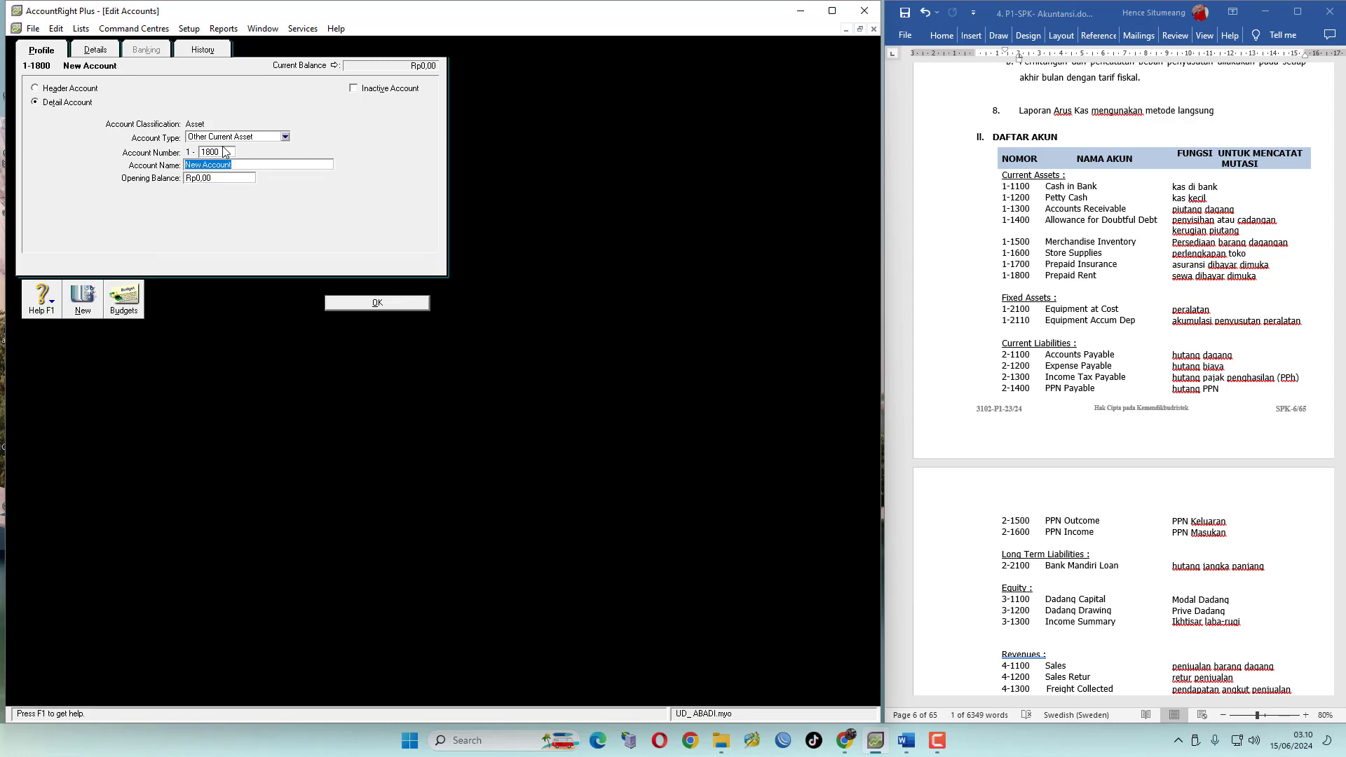
type("Prepaid Rents")
key("BackSpace")
left_click(396, 304)
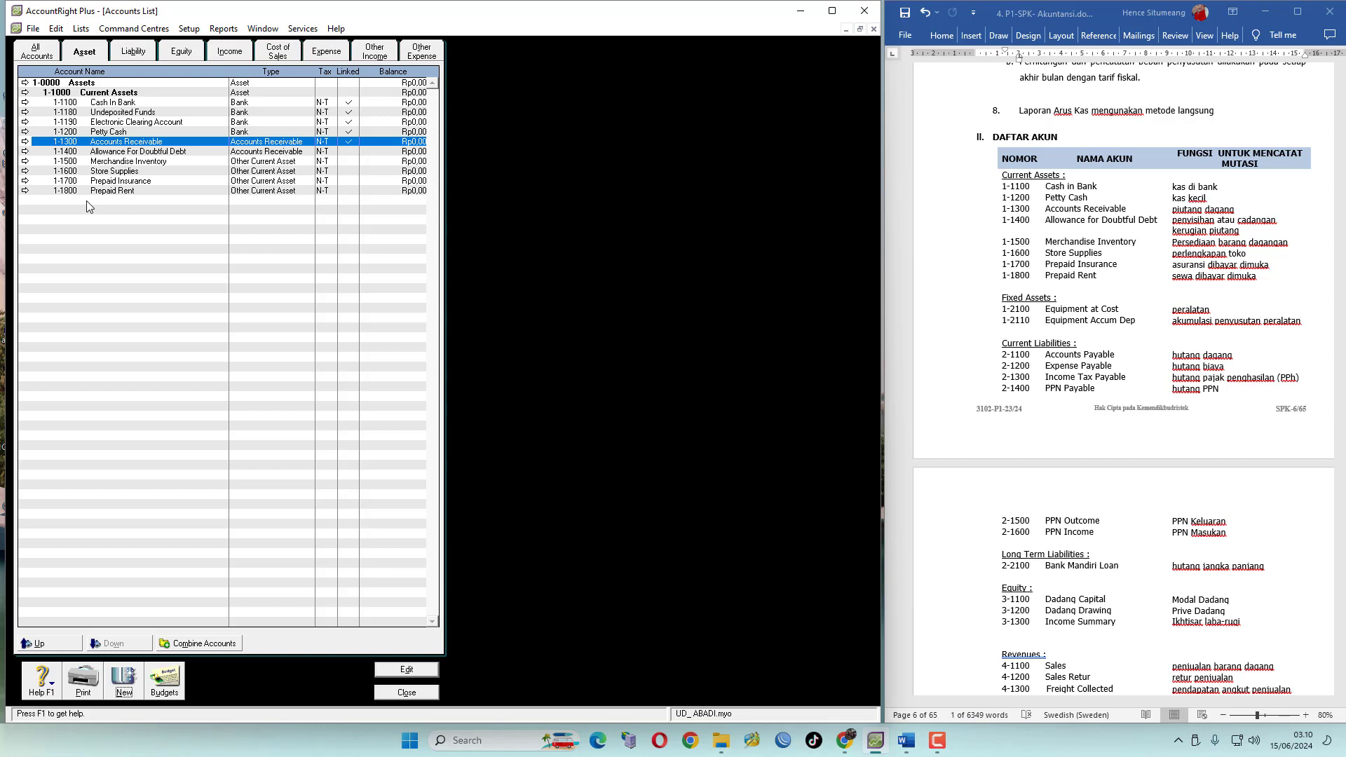
Create header account 1-2000 named Fixed Assets below the current assets
left_click(122, 93)
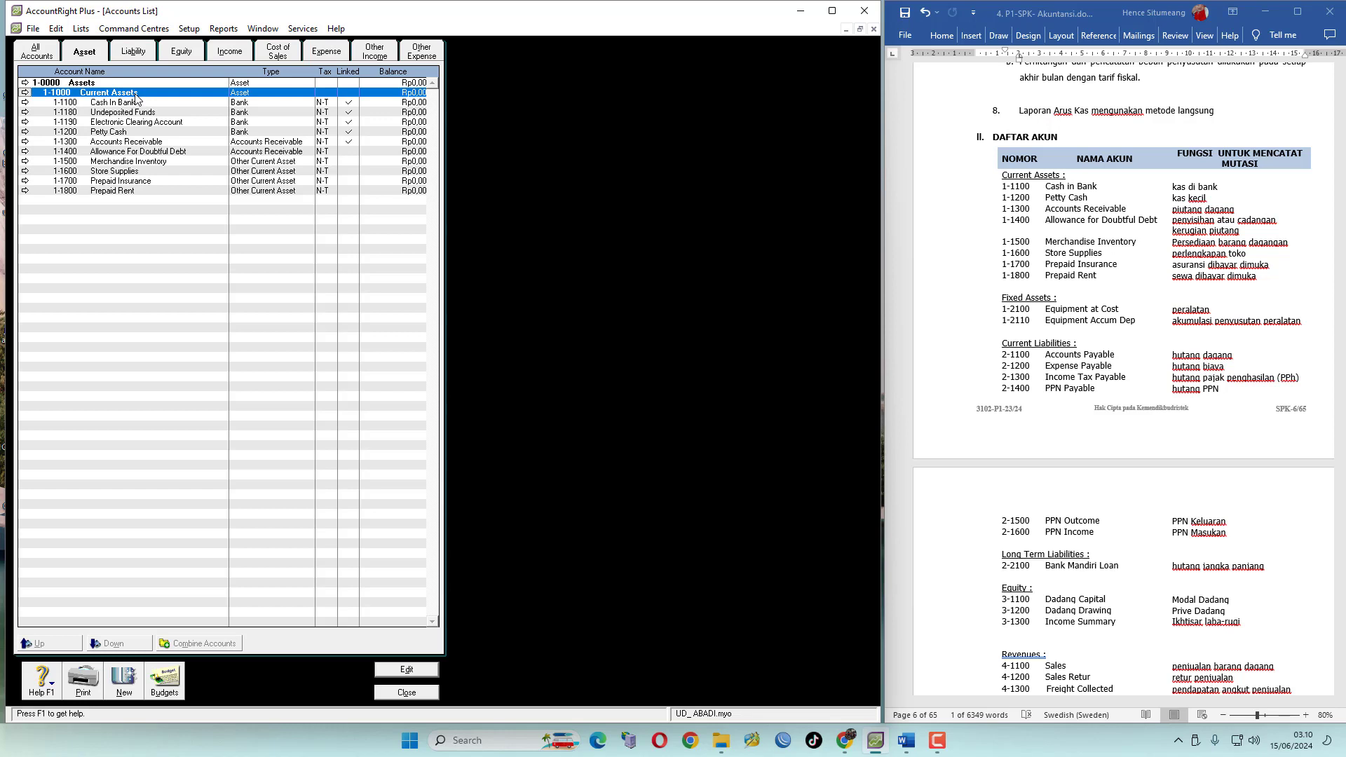
left_click(124, 686)
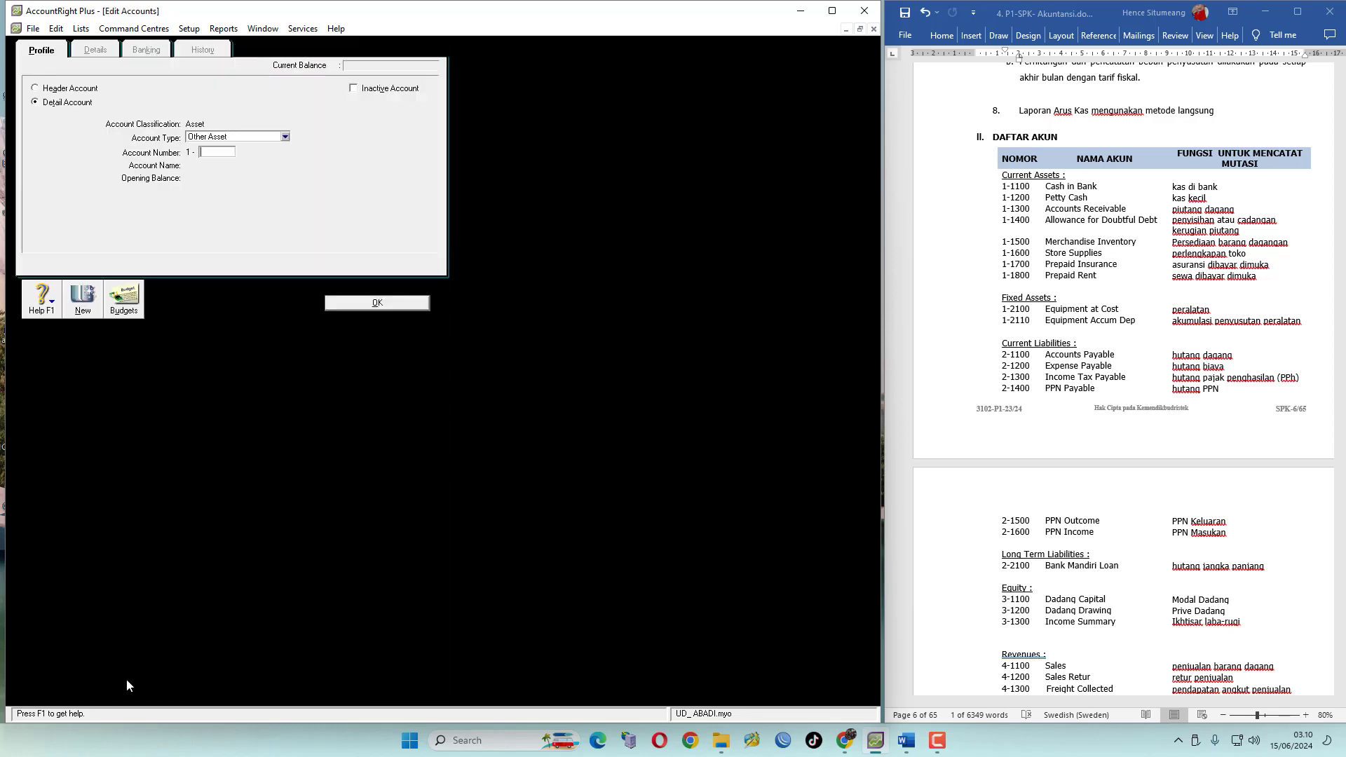
left_click(35, 88)
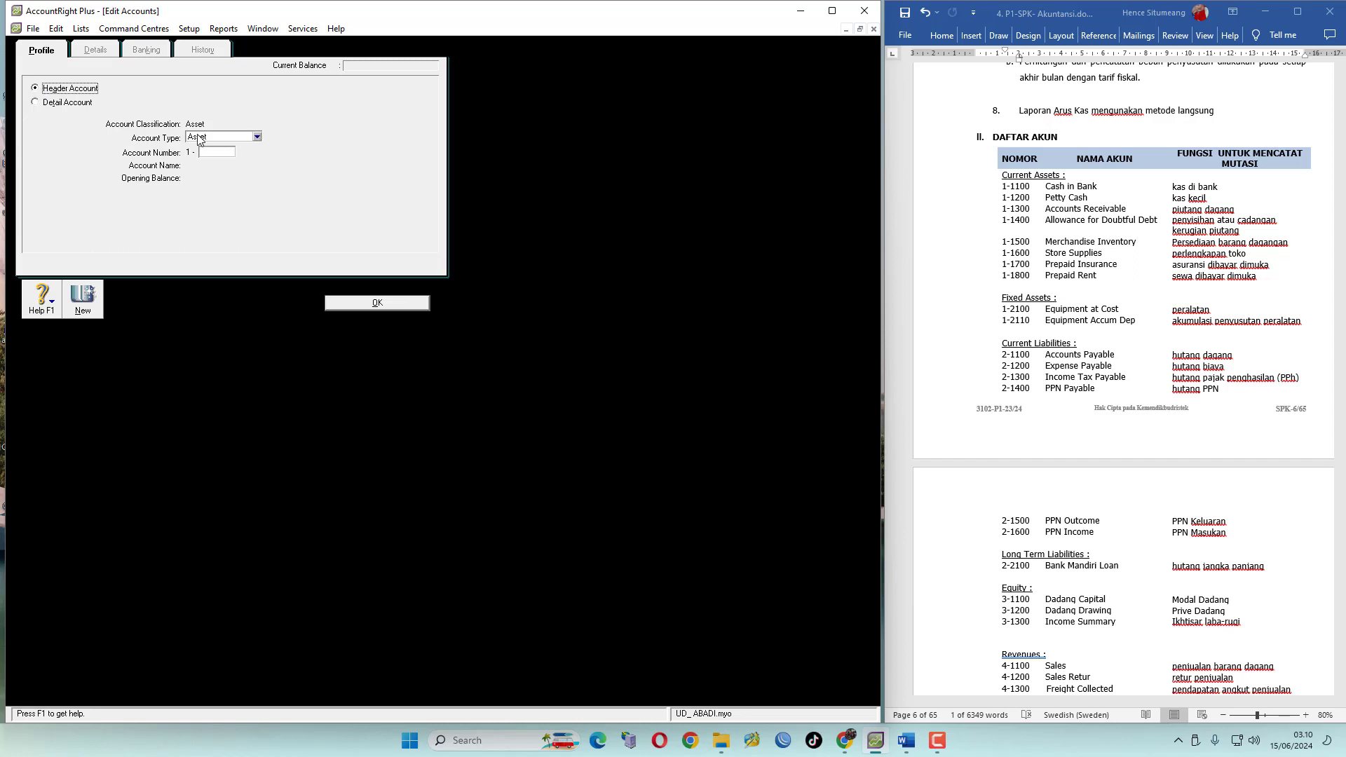
left_click(218, 153)
type("2000")
key("Tab")
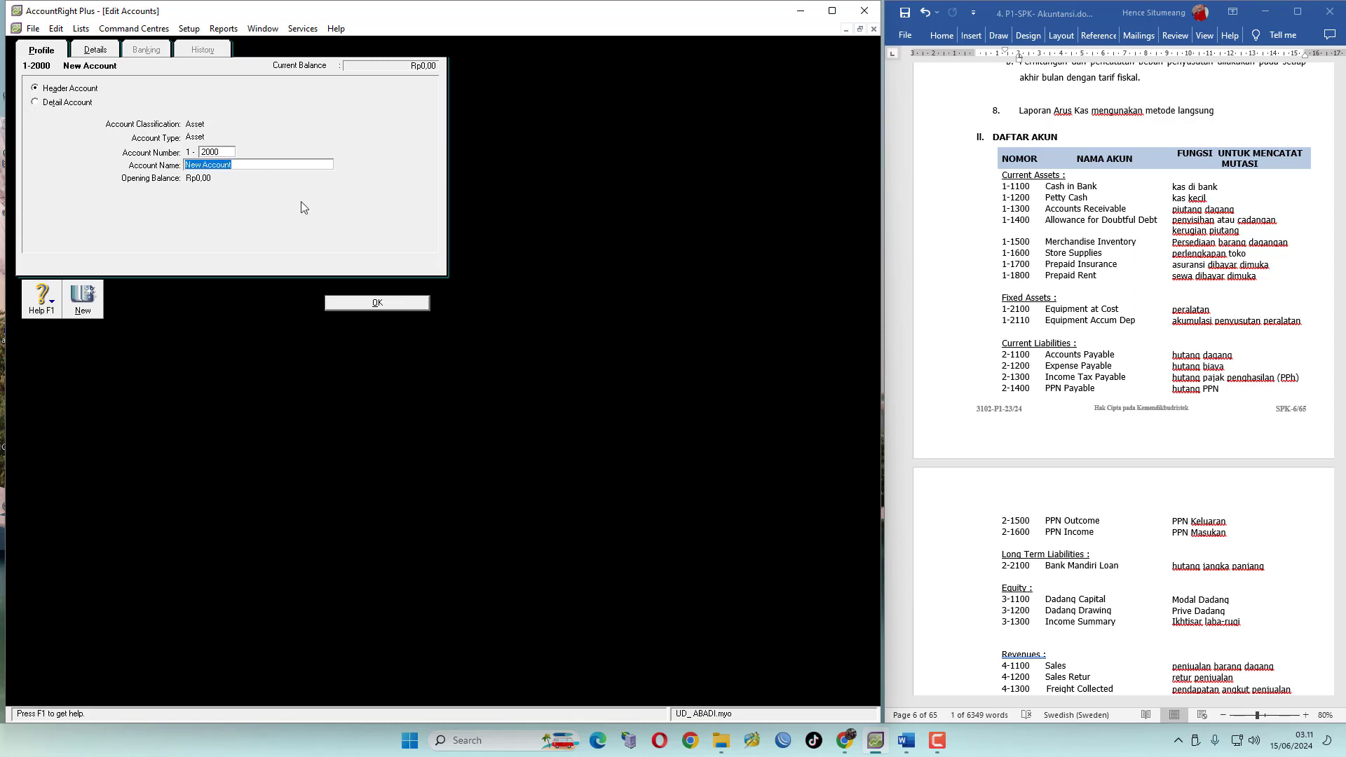
type("Fixed Assets")
left_click(393, 301)
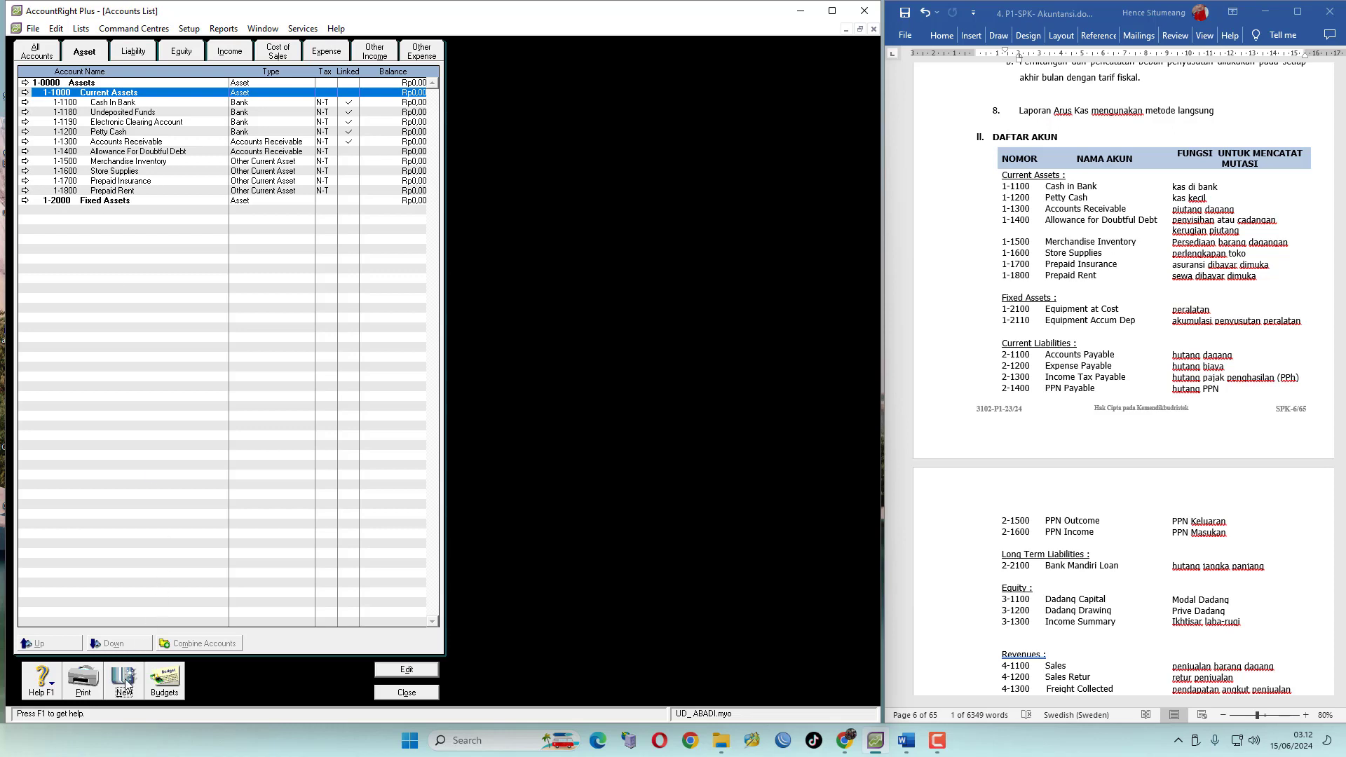
Add detail account 1-2100 Equipment At Cost with account type Fixed Asset under Fixed Assets
left_click(122, 203)
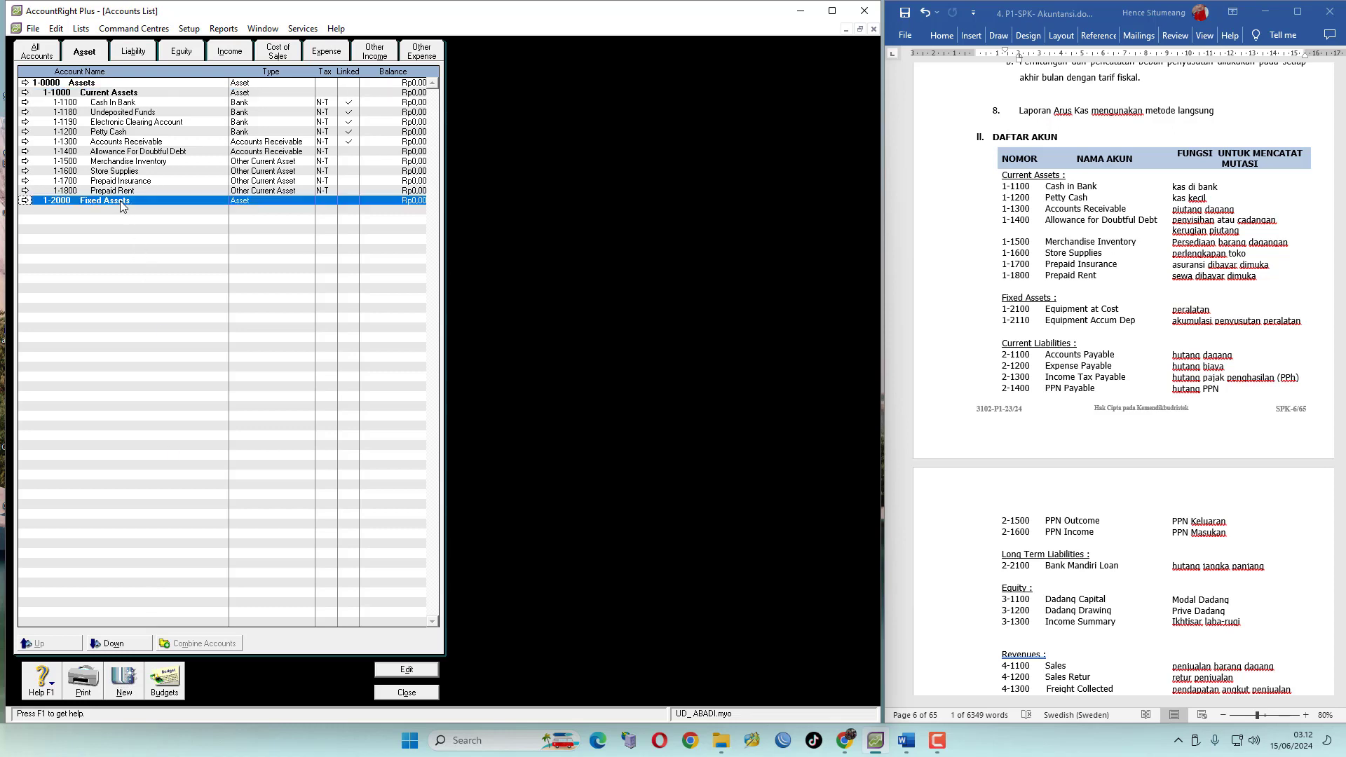
left_click(123, 682)
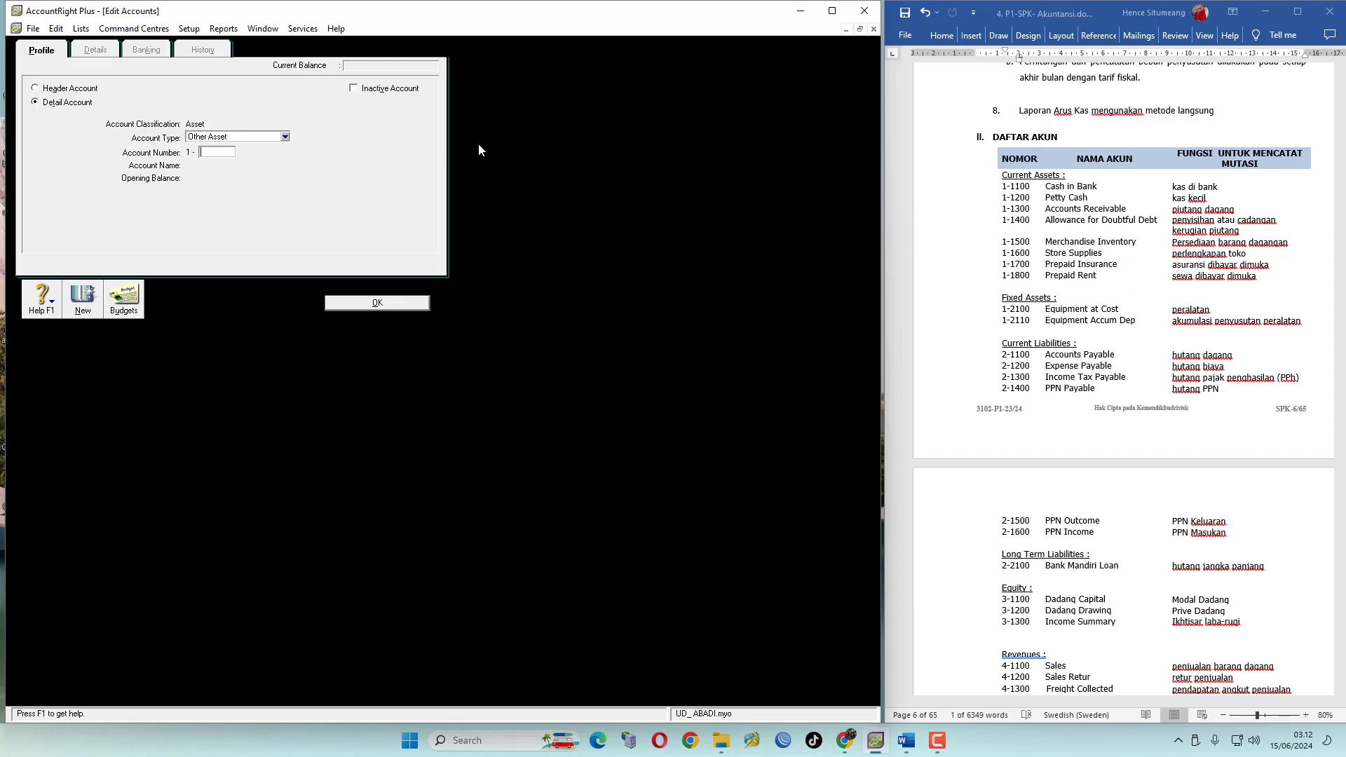
left_click(285, 136)
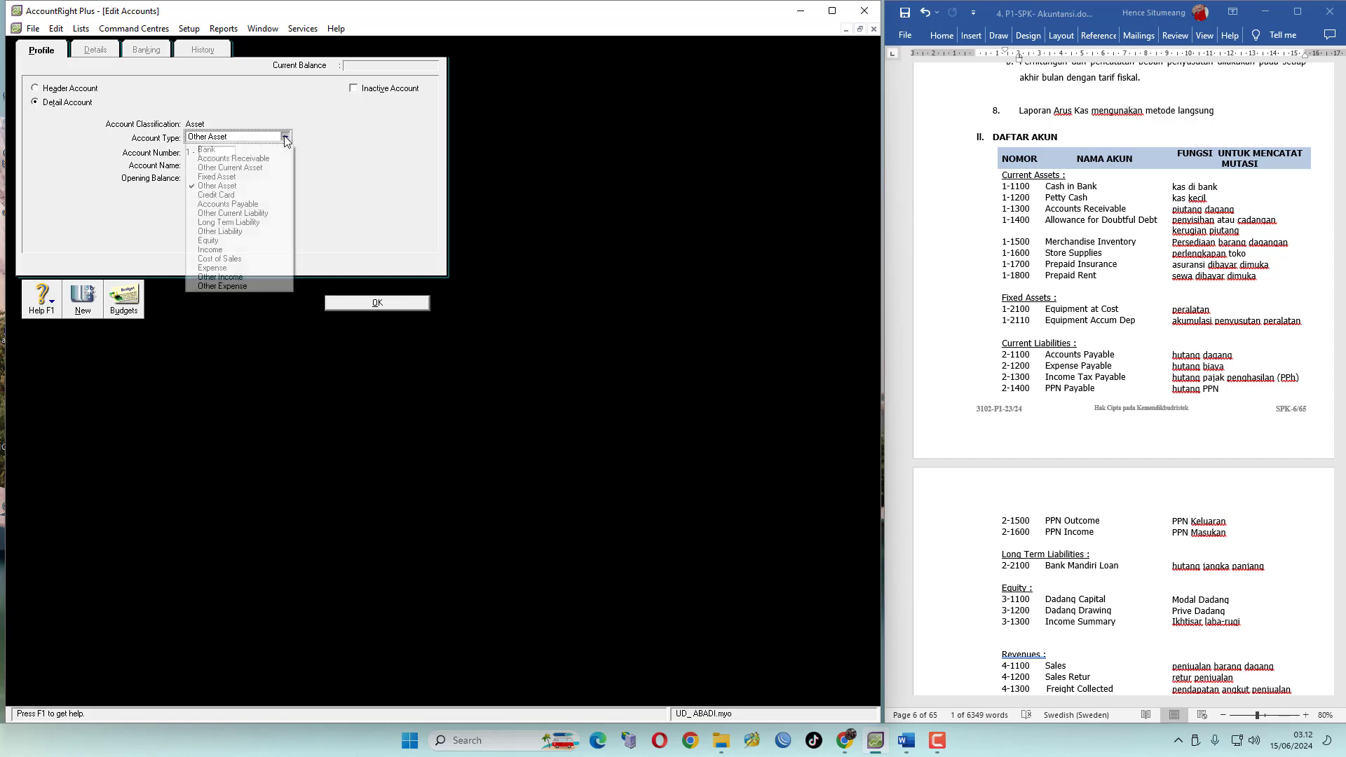
left_click(233, 177)
left_click(219, 152)
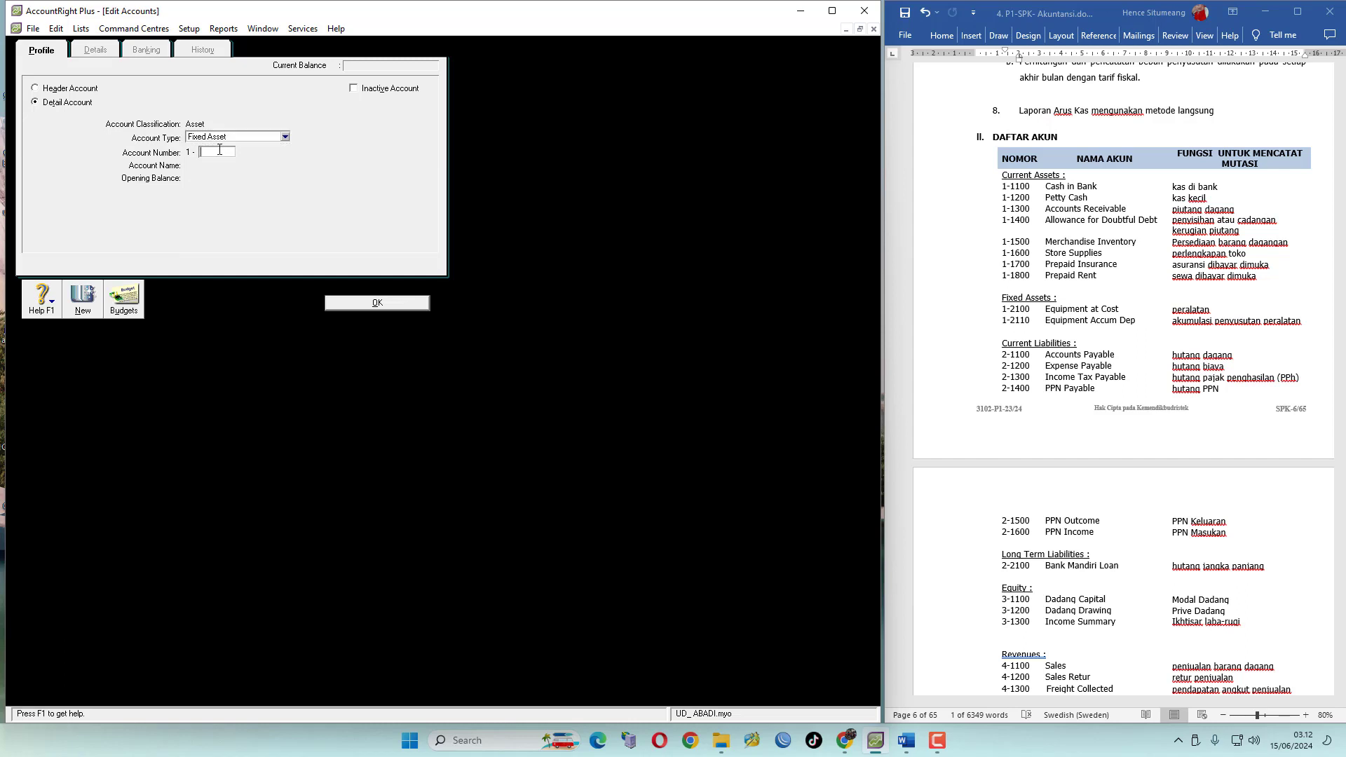
type("2")
type("100")
key("Tab")
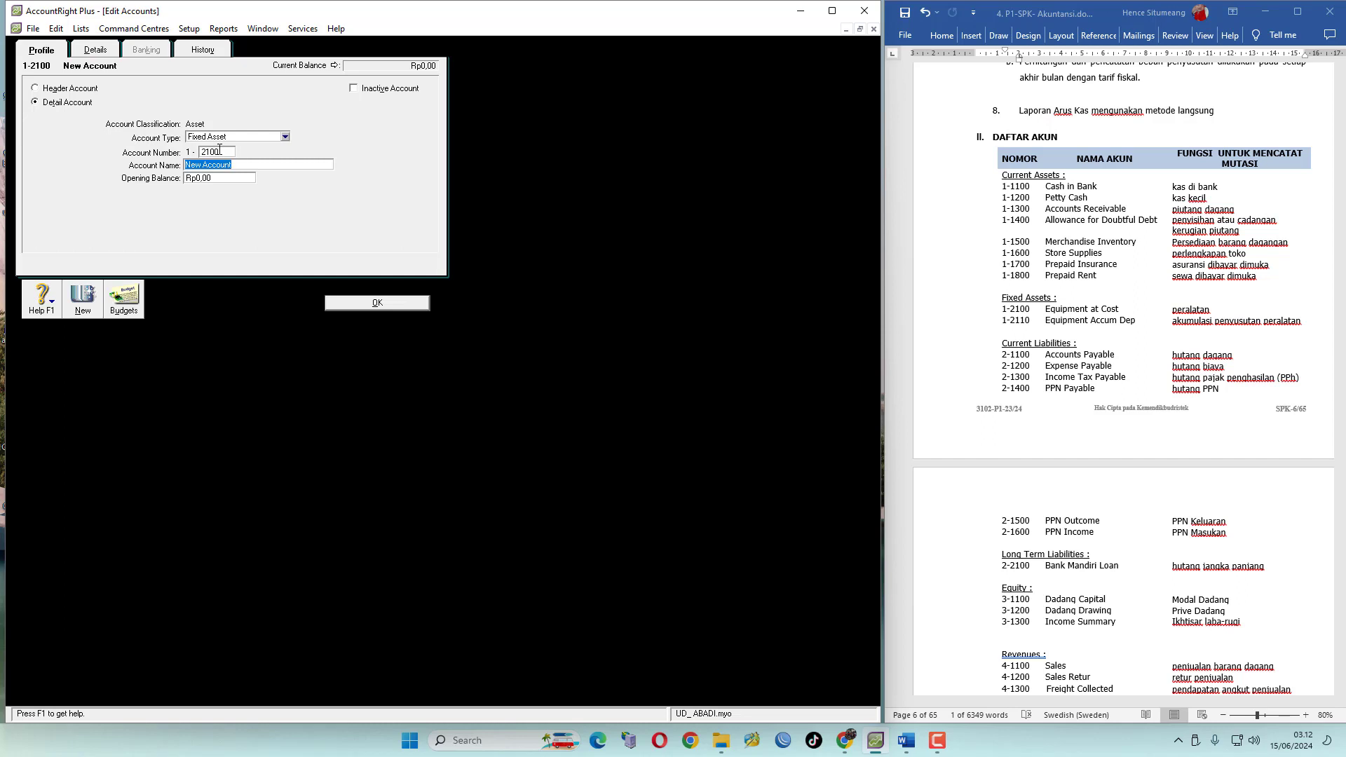
type("Equipment At Cost")
left_click(85, 301)
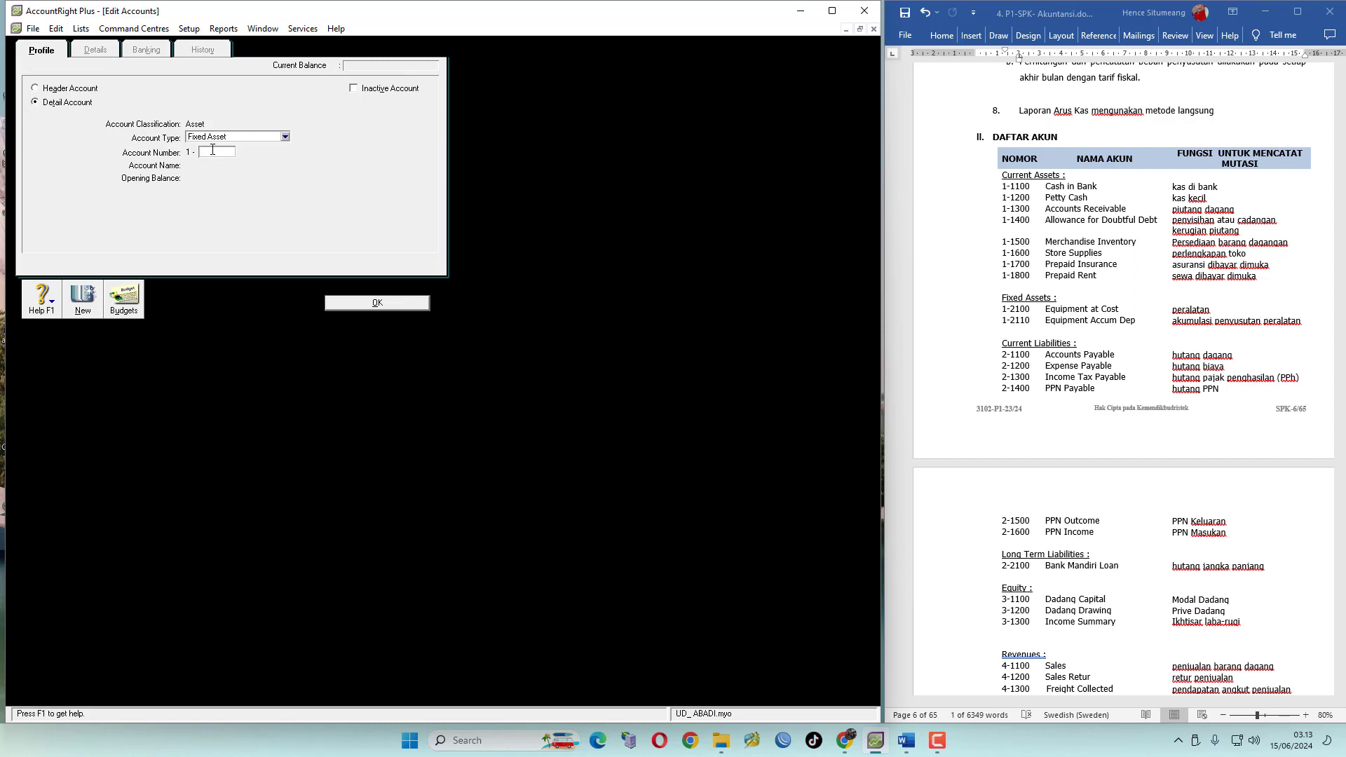
Add Fixed Asset account 1-2110 Equipment Accum. Depretiation and return to the accounts list
type("2110")
key("Tab")
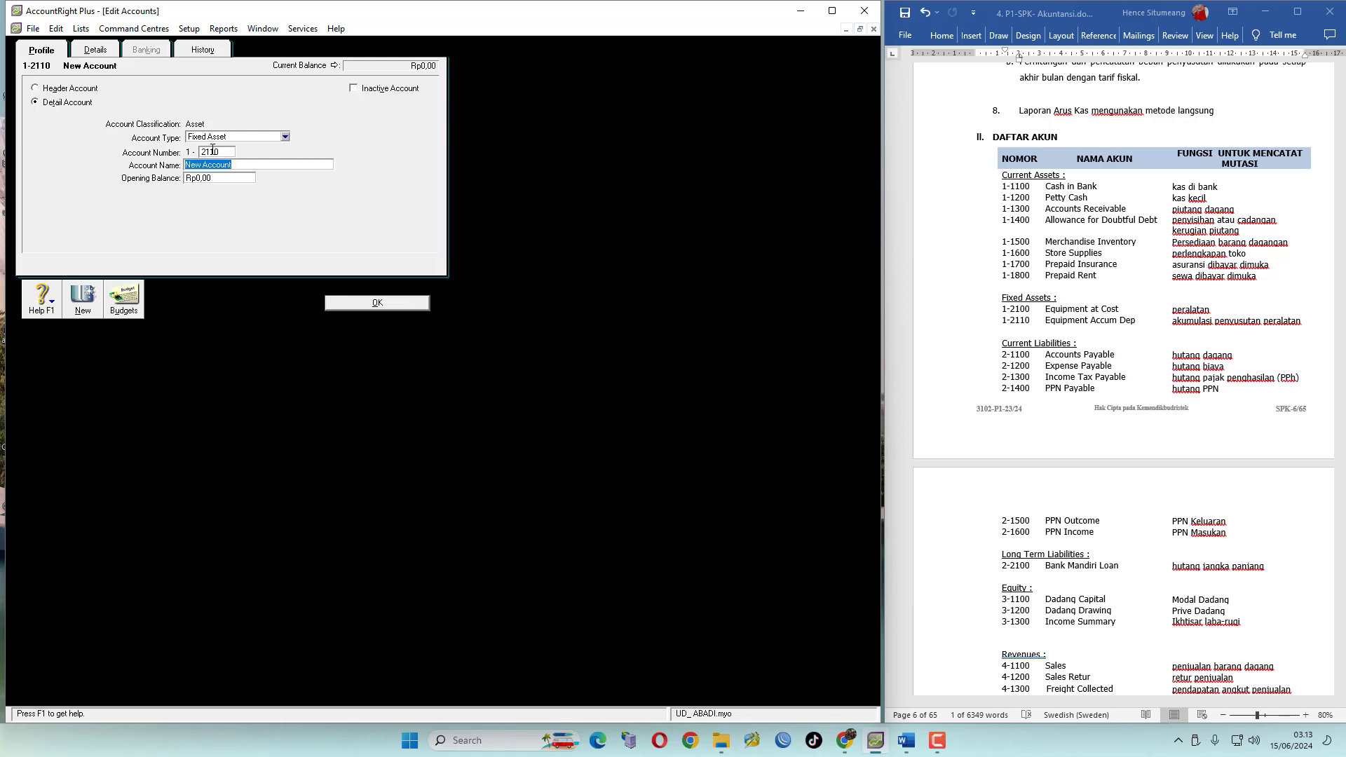
type("Equipment A")
type("ccum. Depretiation")
left_click(383, 304)
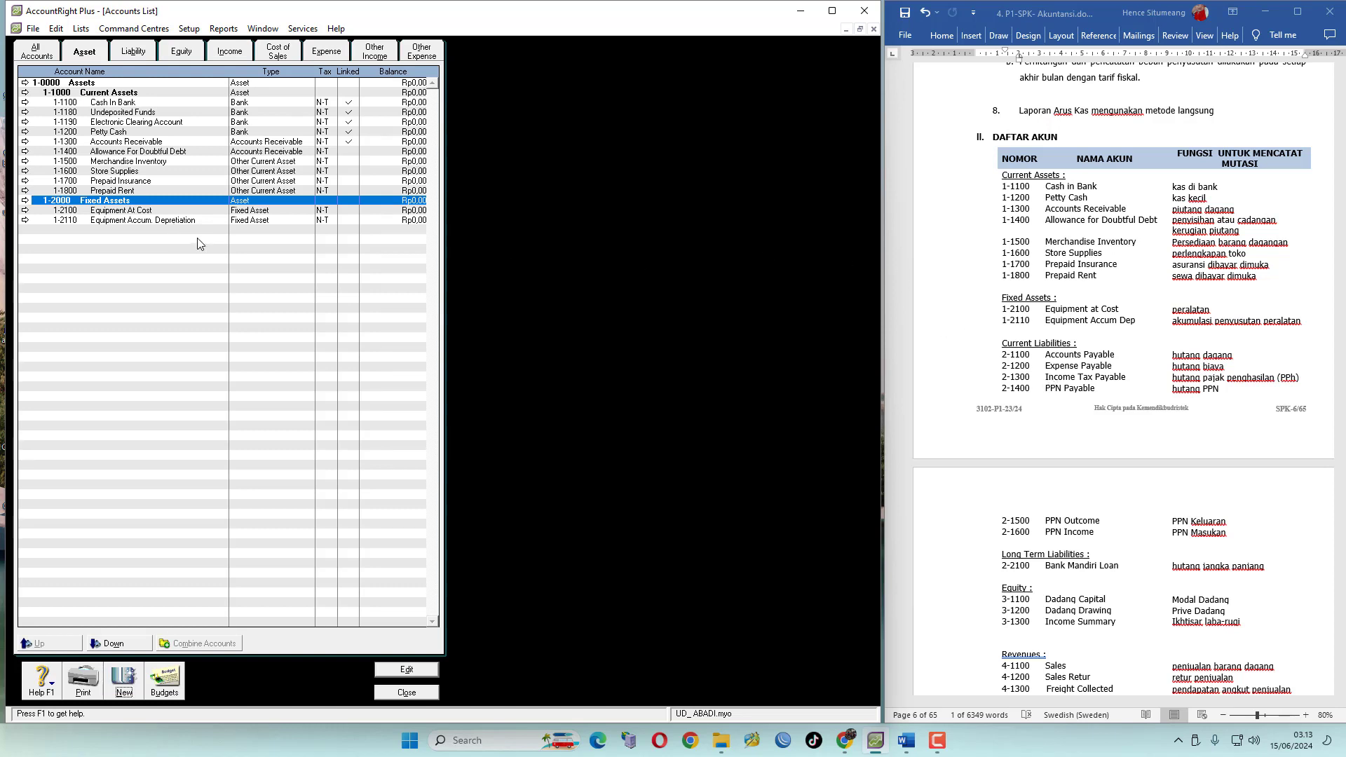
Create liability header account 2-1000 named Current Liabilities
left_click(140, 53)
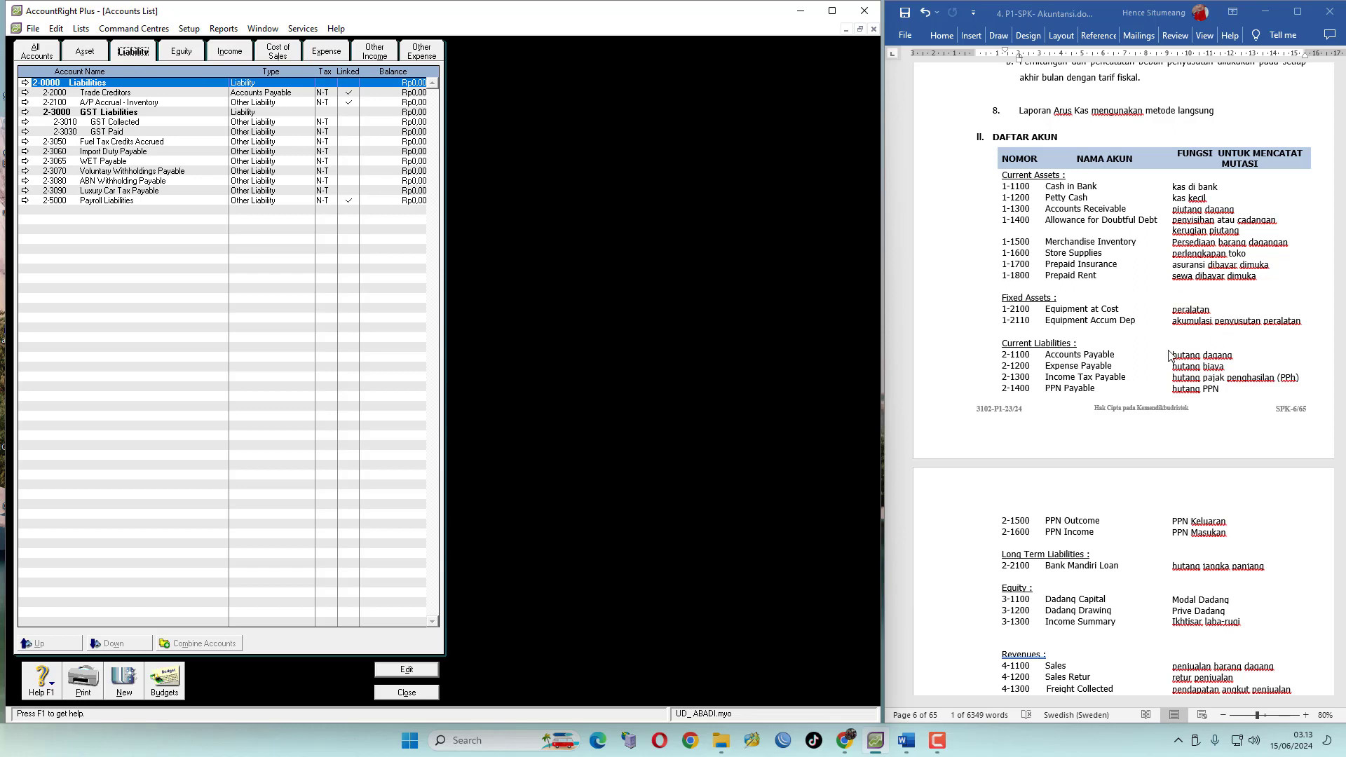
scroll(1045, 519, "down", 2)
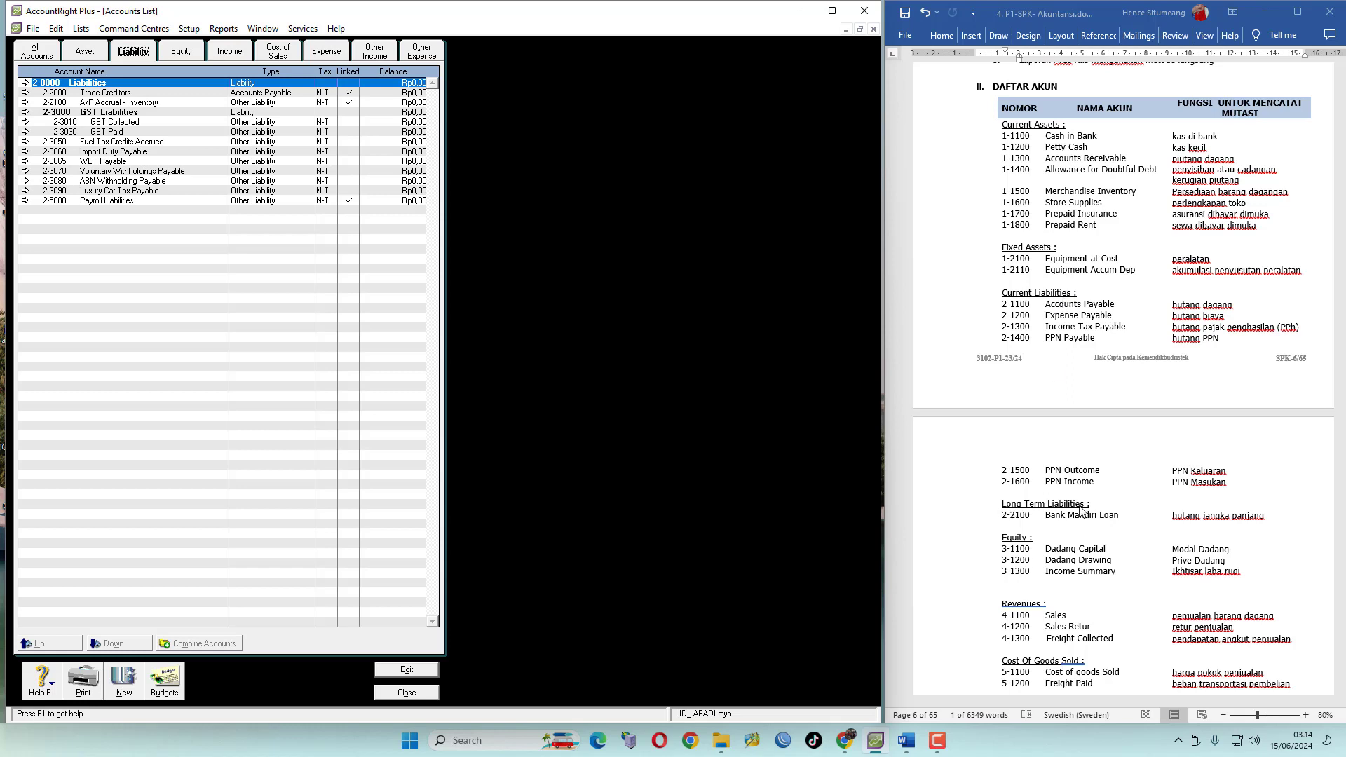
left_click(95, 93)
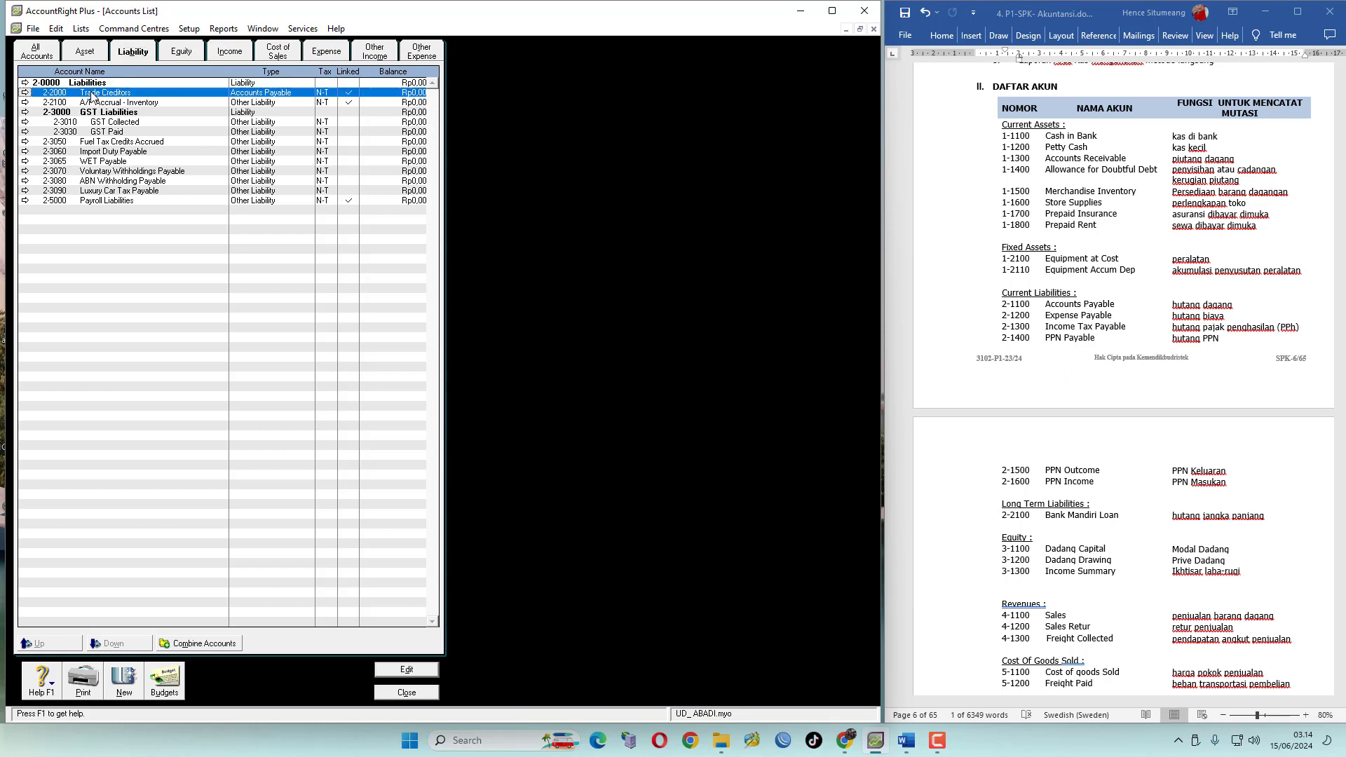
left_click(124, 680)
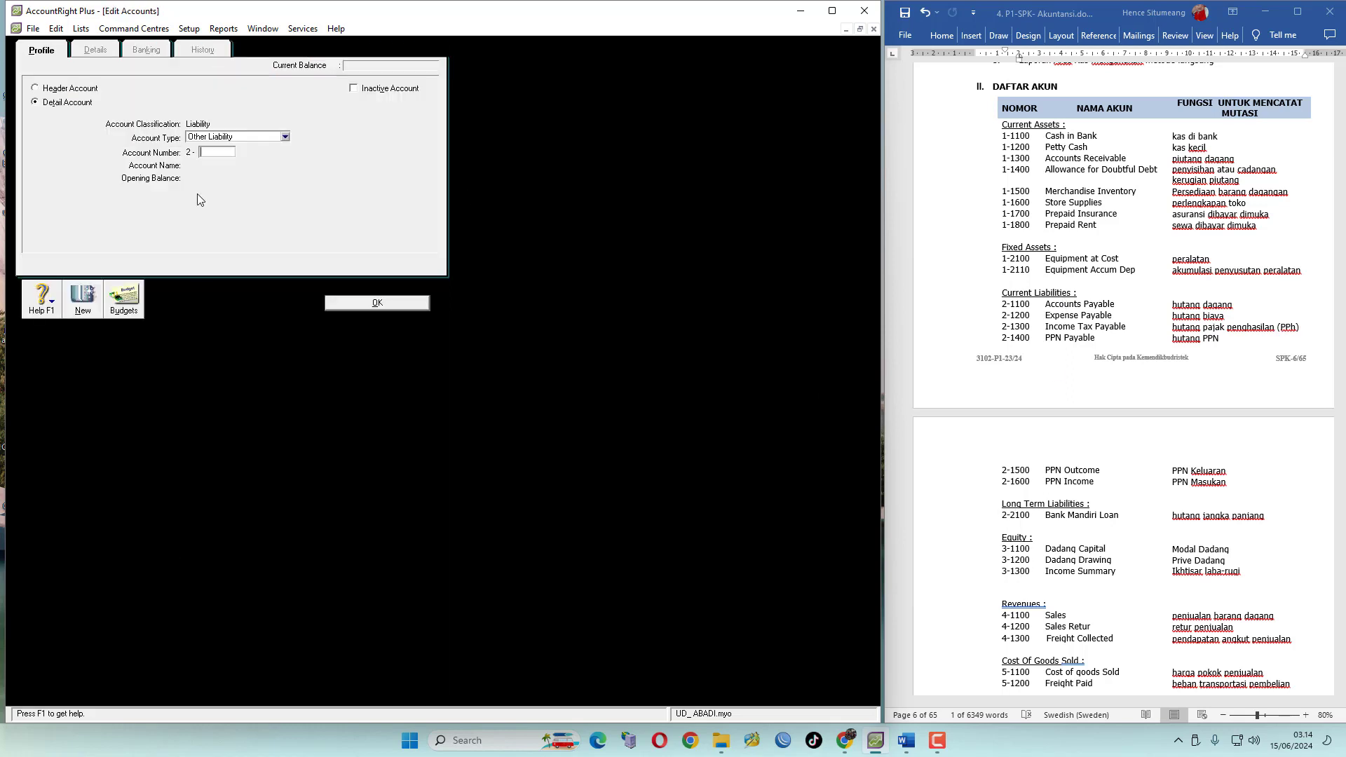
left_click(60, 92)
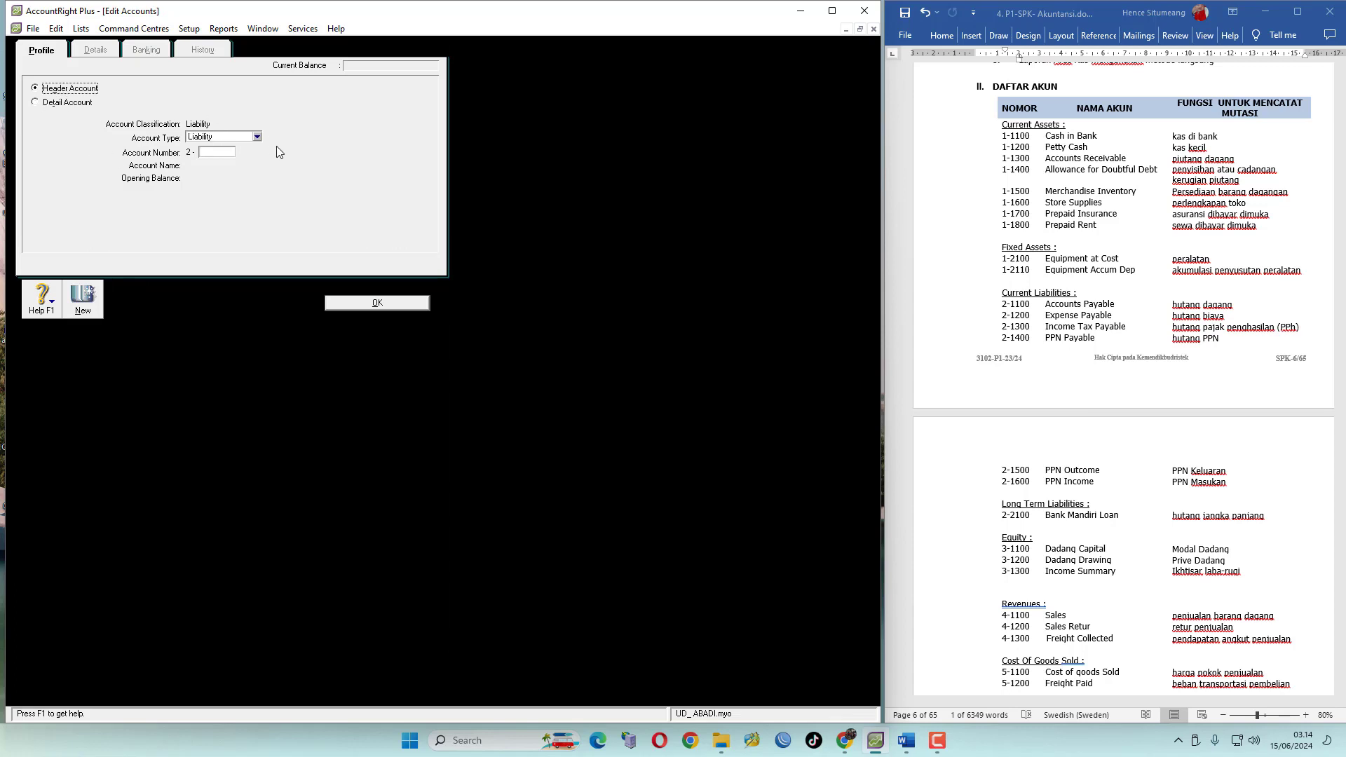
left_click(258, 138)
left_click(229, 159)
left_click(217, 152)
key("Tab")
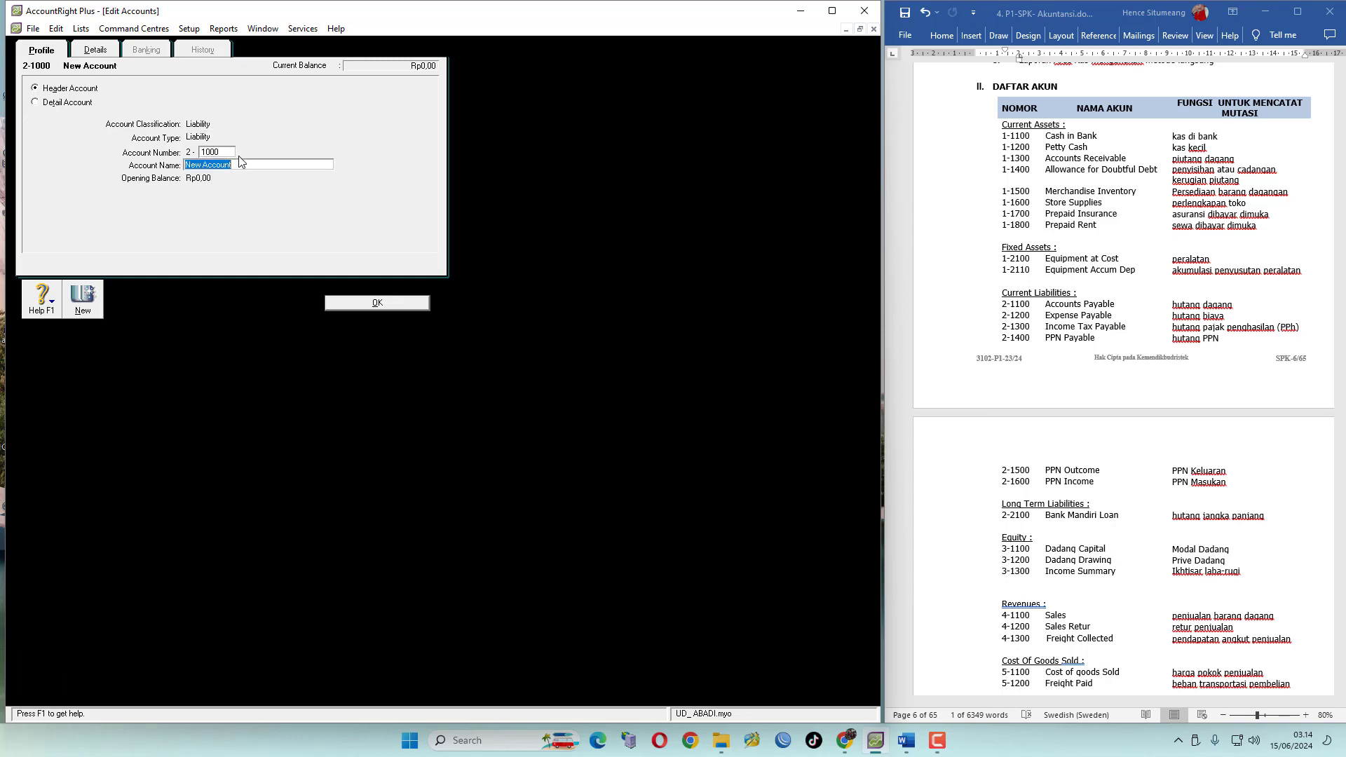
type("Curreb")
key("BackSpace")
type("nt Liabilities")
left_click(359, 304)
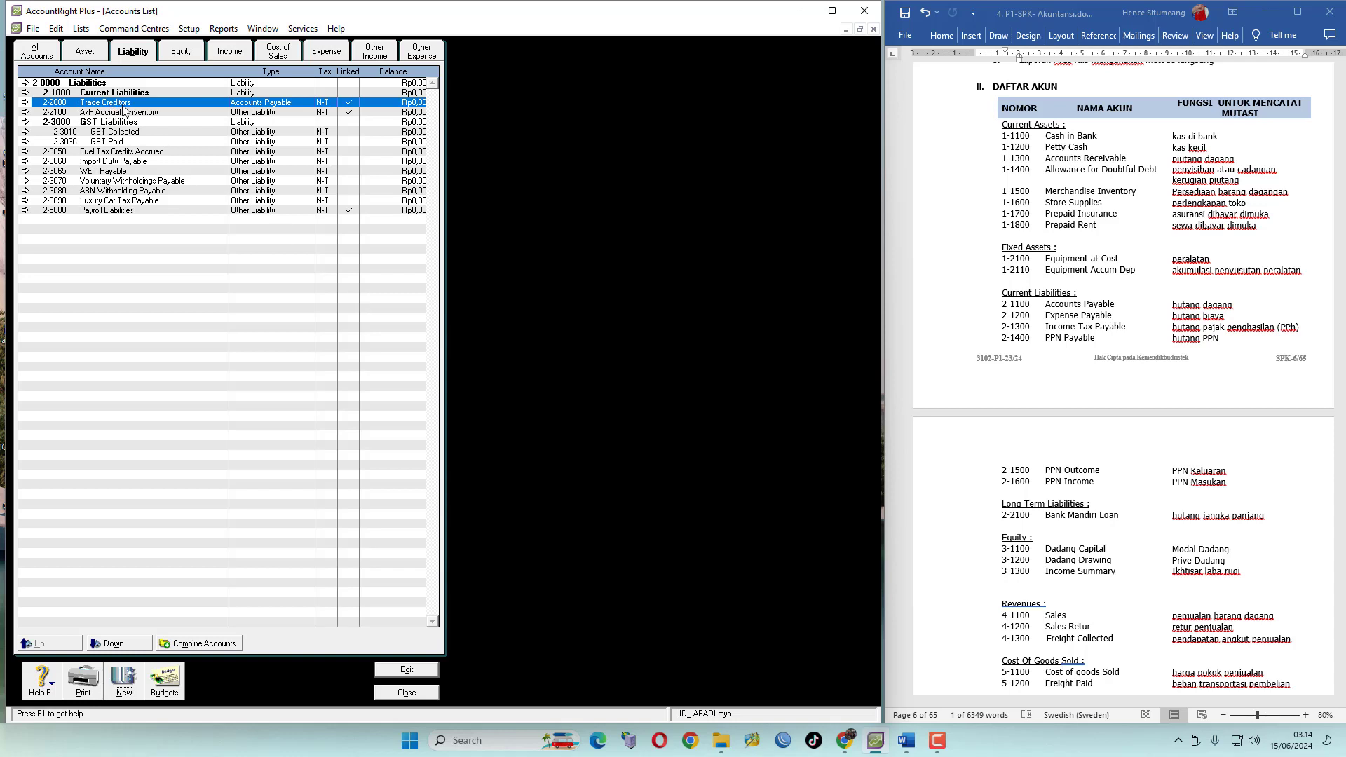
Renumber Trade Creditors to 2-1100 and rename it Accounts Payable
left_click(26, 106)
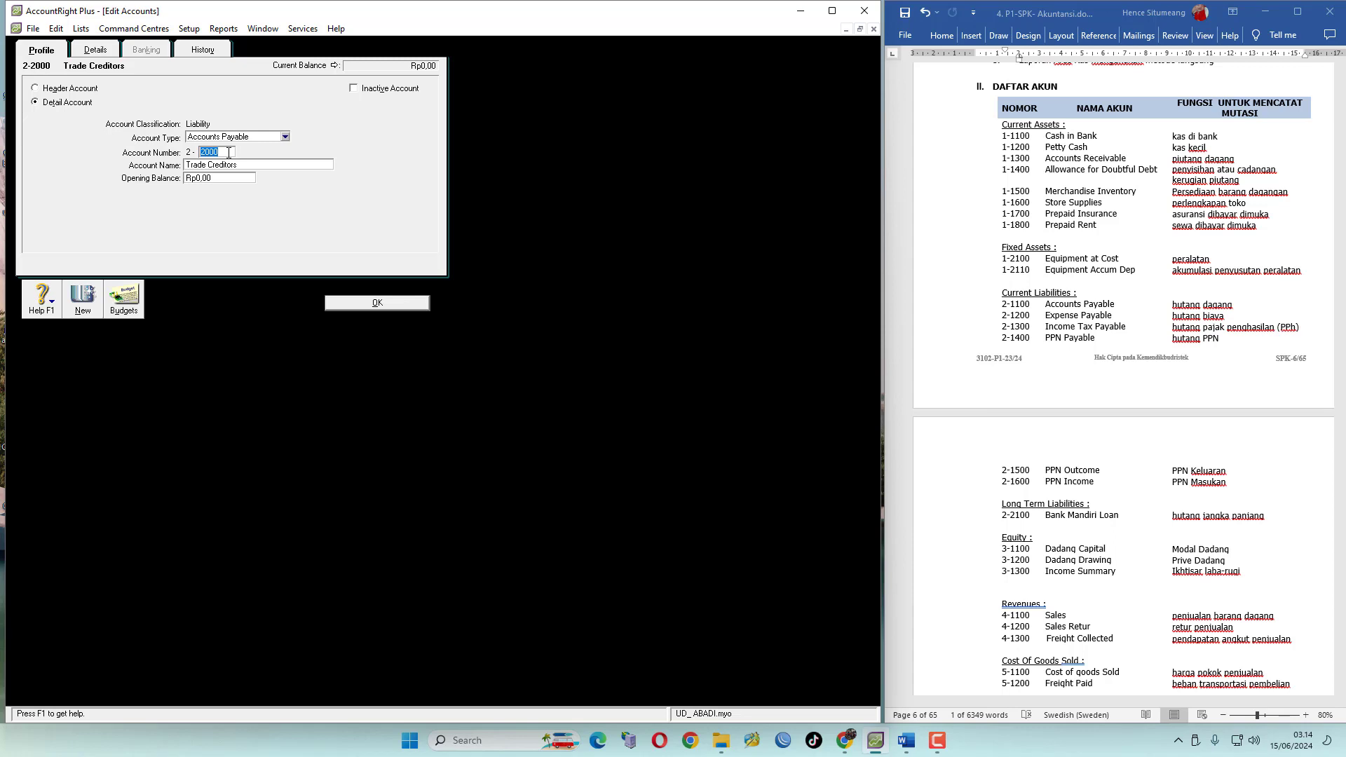
type("11")
left_click(249, 165)
type("Accounts Payable")
left_click(377, 305)
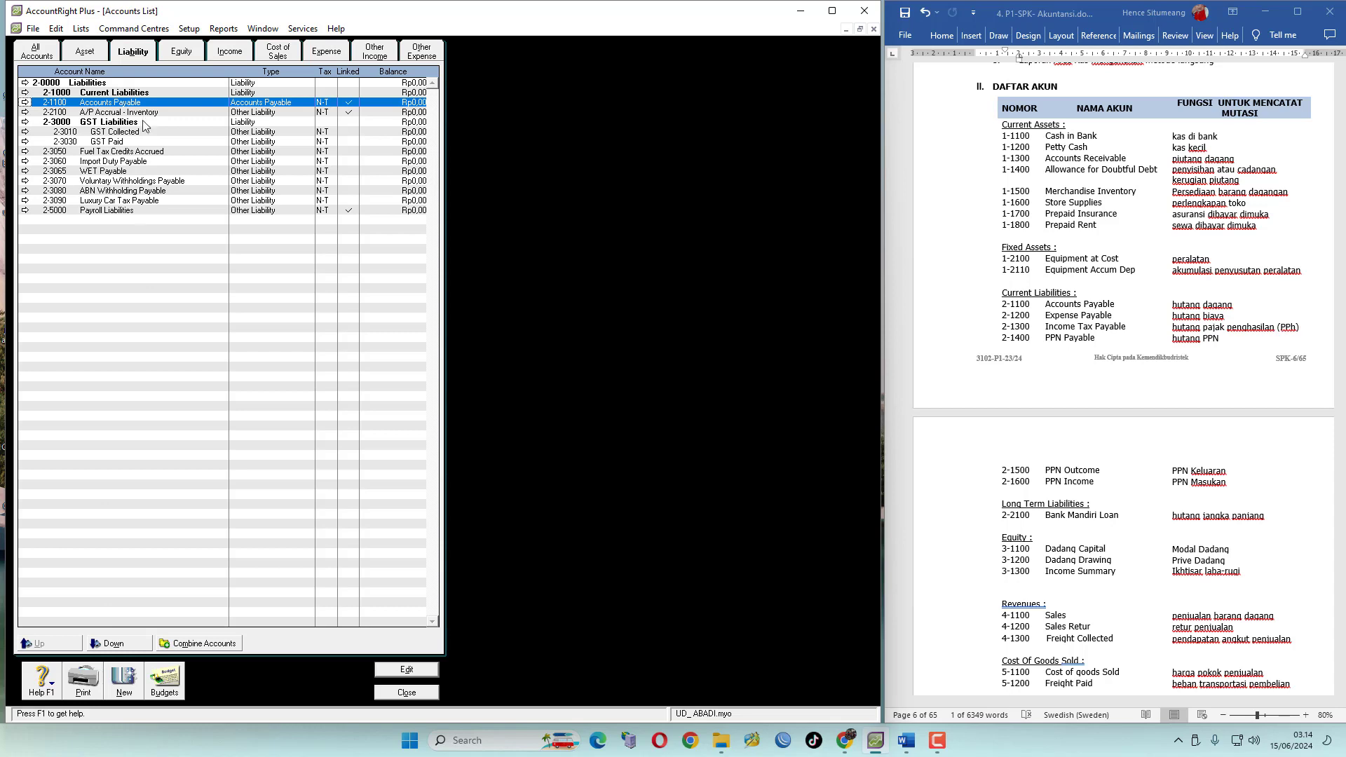
Move Accounts Payable and A/P Accrual - Inventory down one level under Current Liabilities
left_click(115, 644)
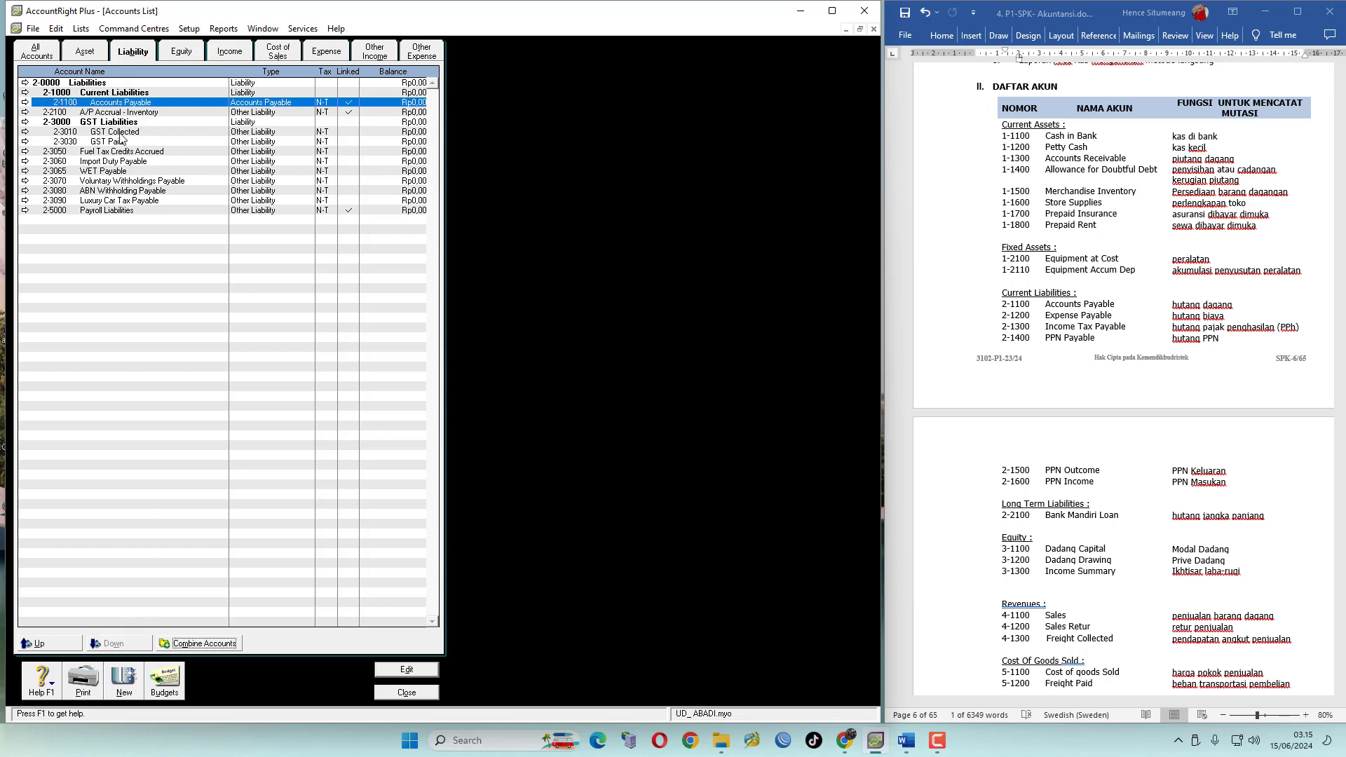
left_click(143, 113)
left_click(133, 644)
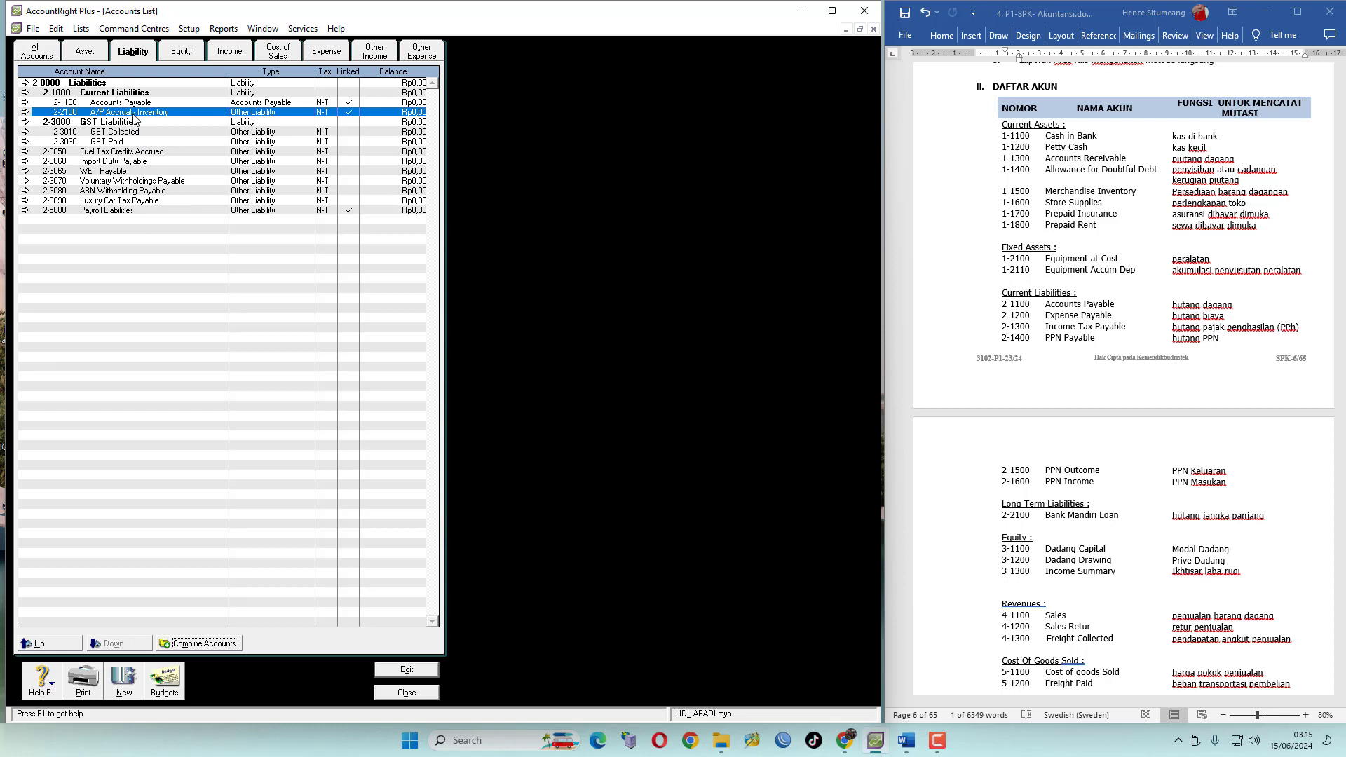
Renumber A/P Accrual - Inventory to 2-1200, set its type to Other Current Liability and rename it Expense Payable
left_click(25, 112)
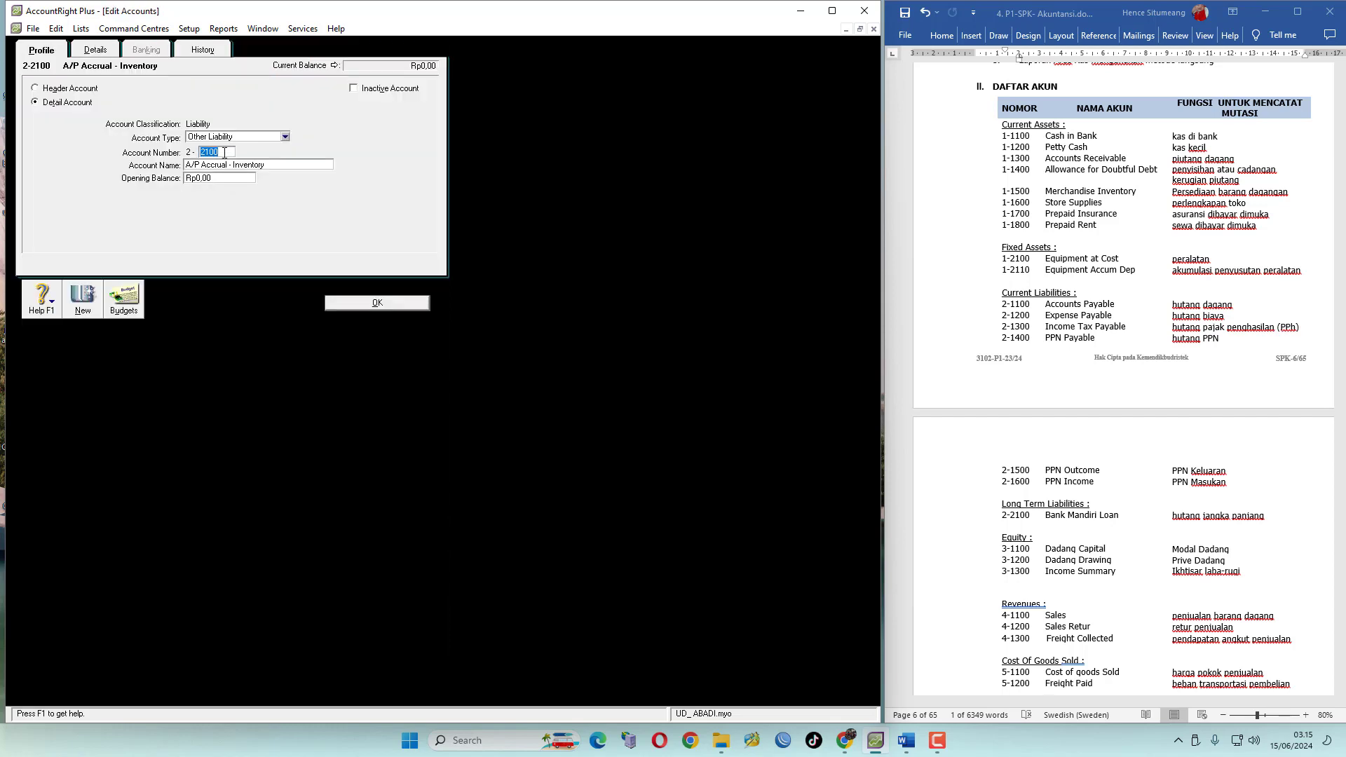
left_click_drag(220, 152, 202, 151)
type("1")
left_click(285, 137)
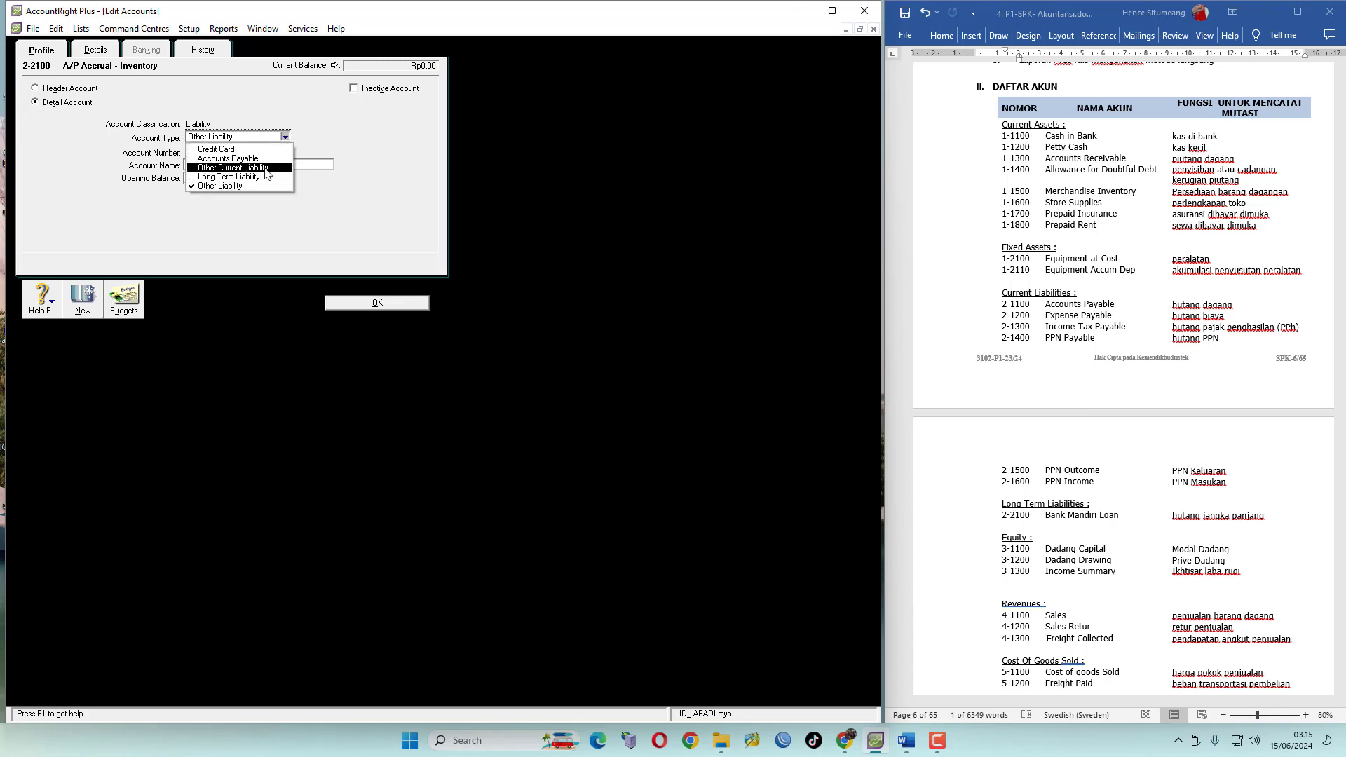
left_click(265, 167)
left_click(284, 170)
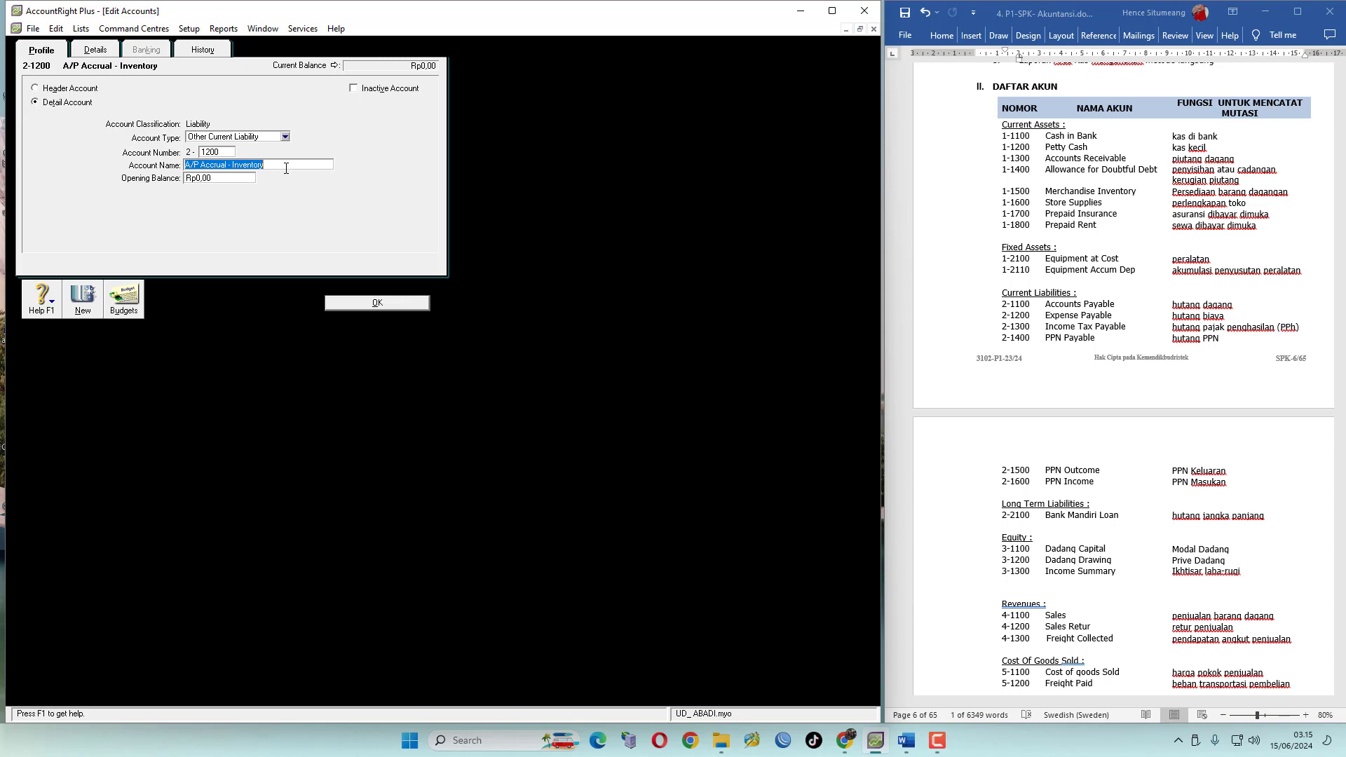
type("Expense Payable")
left_click(366, 308)
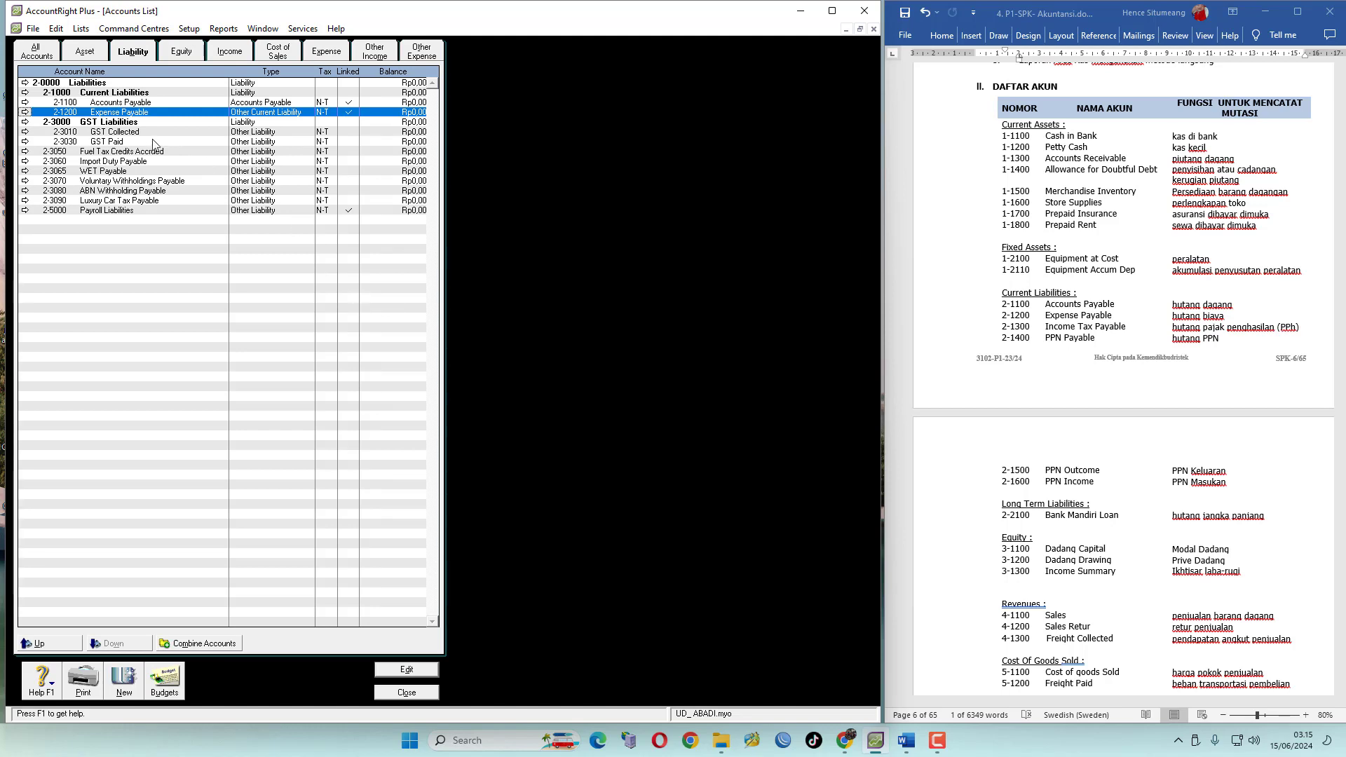
Create Other Current Liability detail account 2-1300 named Income Tax Payable
left_click(126, 681)
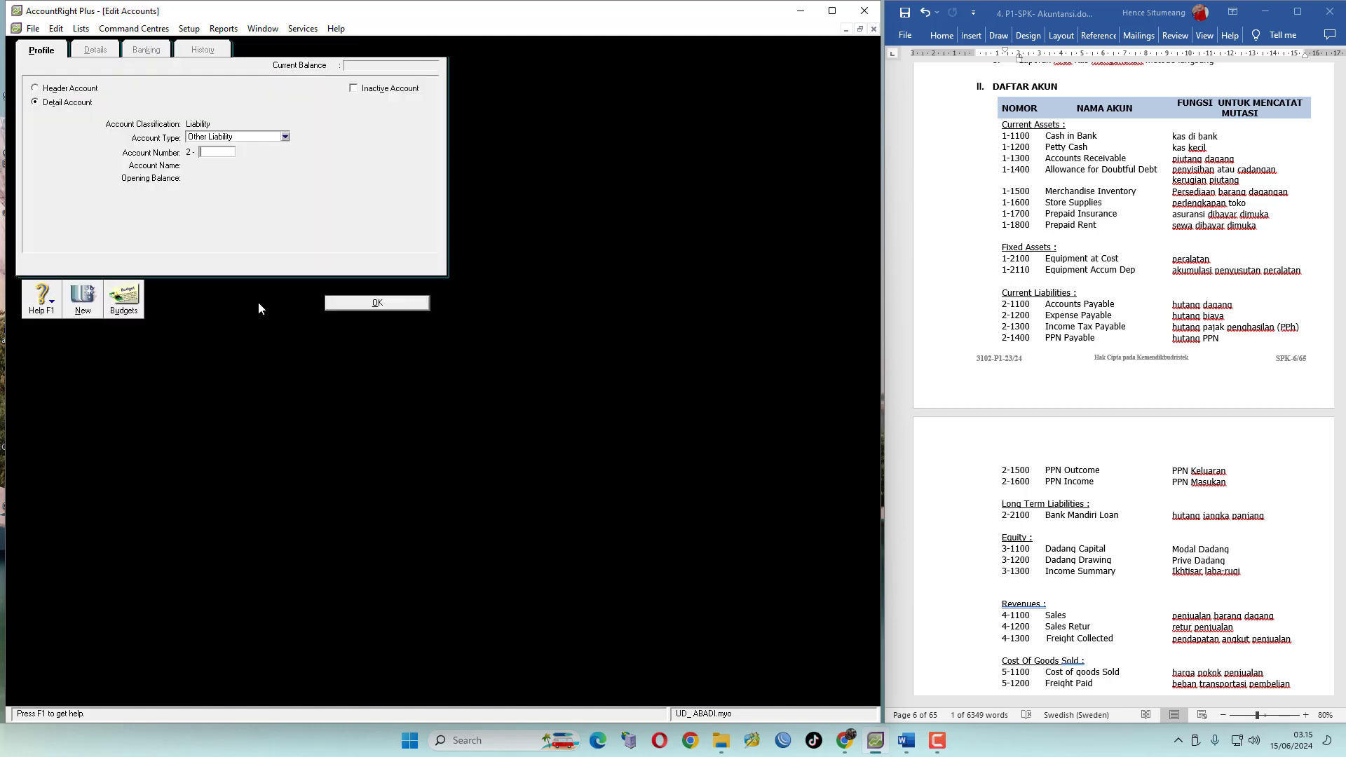
left_click(284, 137)
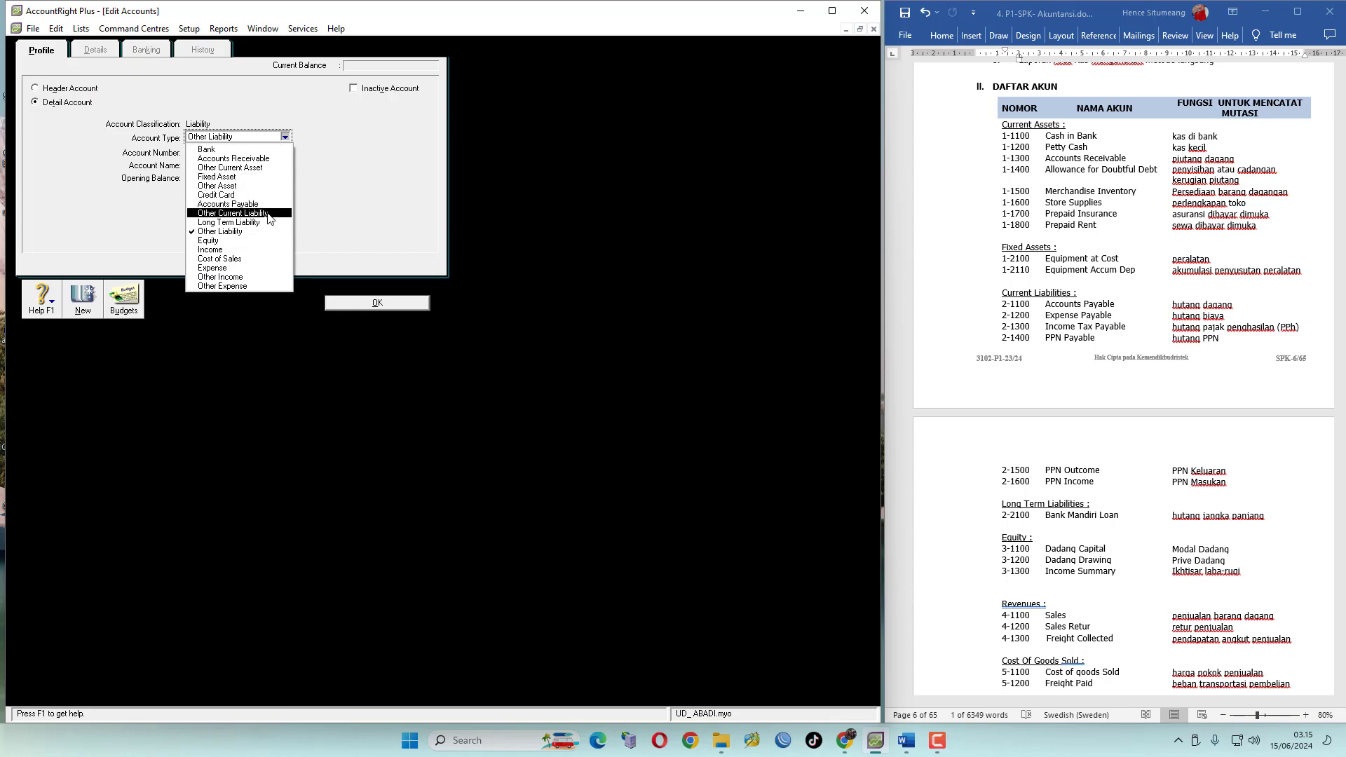
left_click(231, 212)
left_click(218, 156)
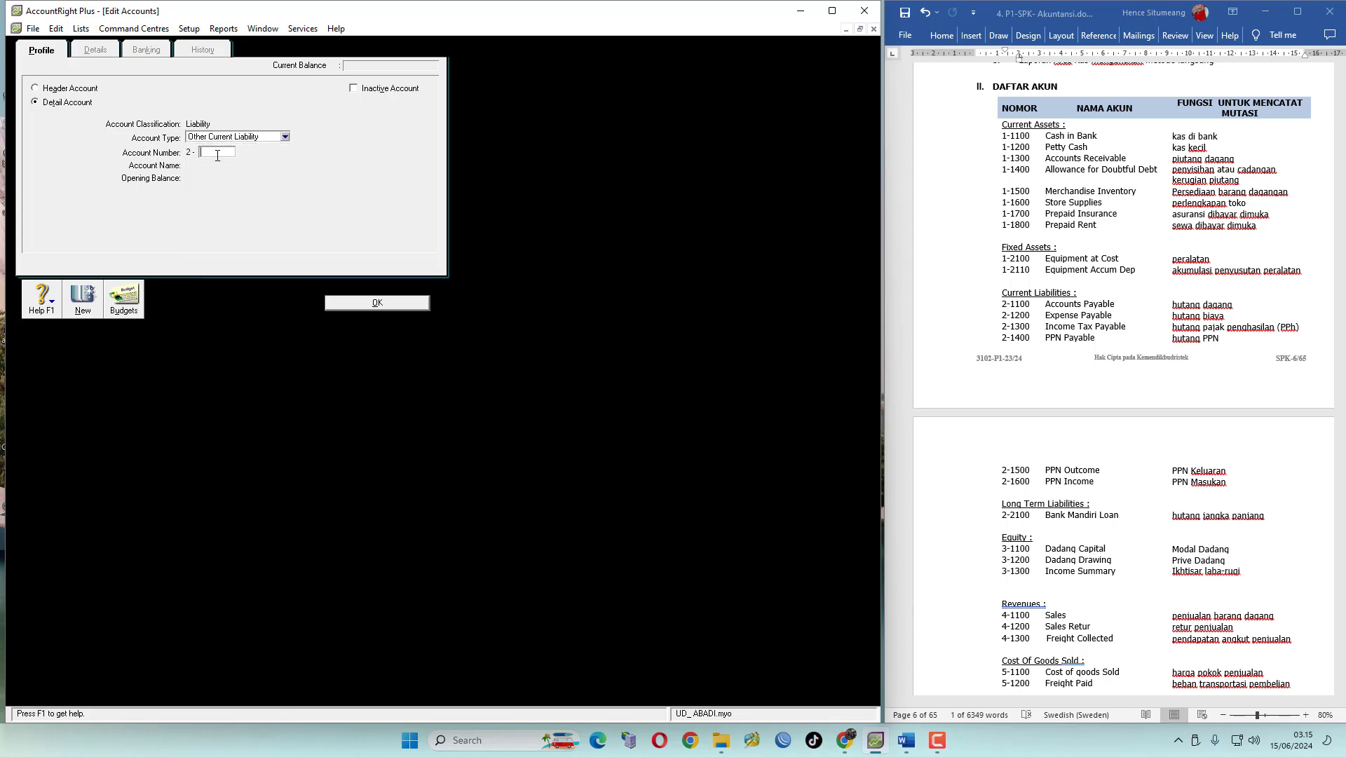
type("1300")
key("Tab")
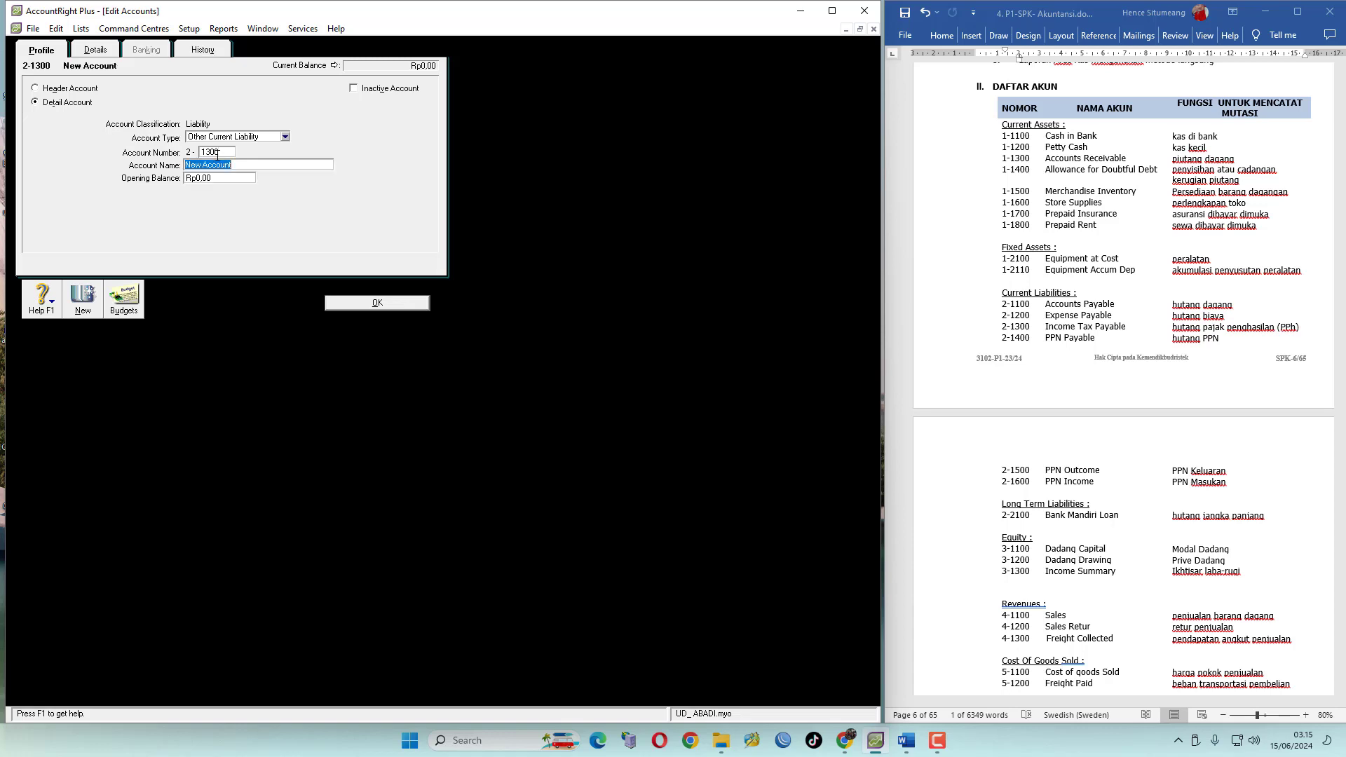
type("Income Tax Payable")
left_click(83, 298)
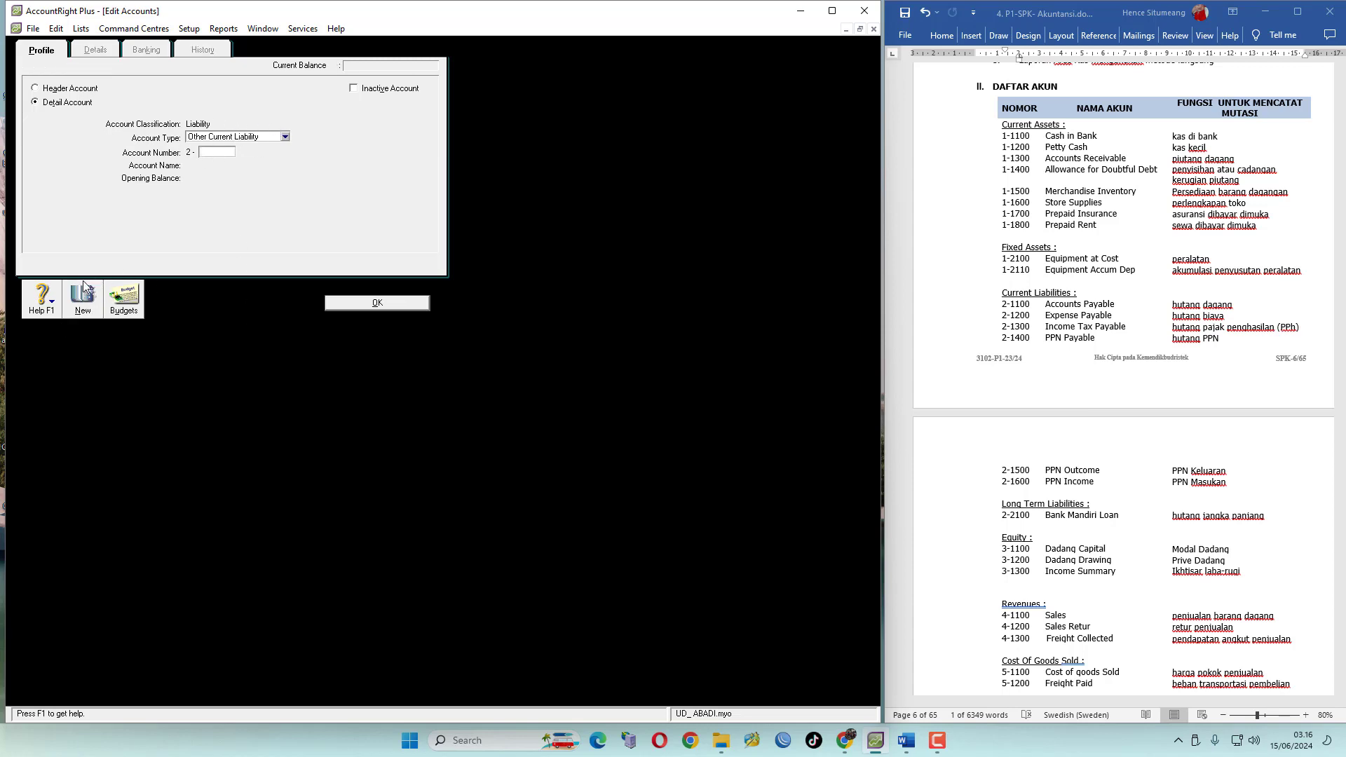
Create Other Current Liability detail account 2-1400 named PPN Payable
left_click(215, 152)
type("1400")
key("Tab")
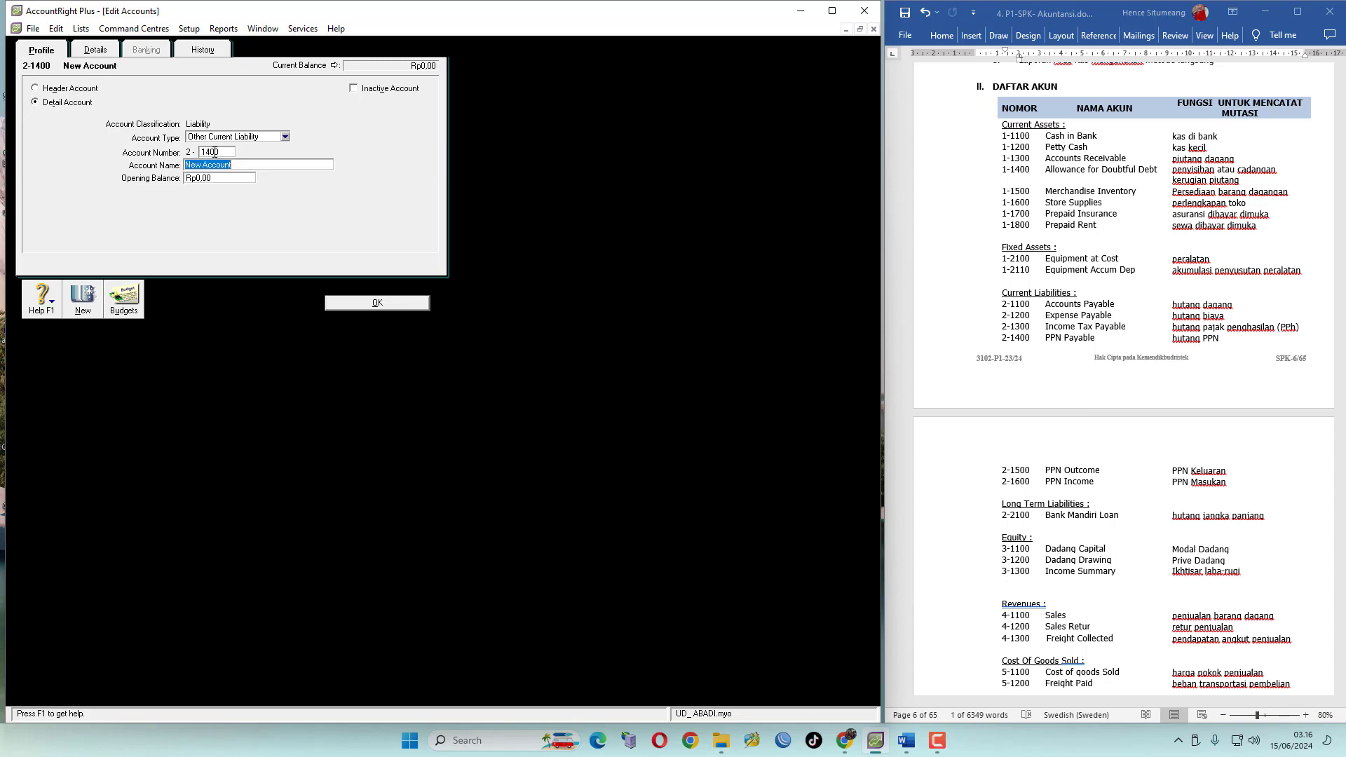
type("PPN Payable")
left_click(82, 306)
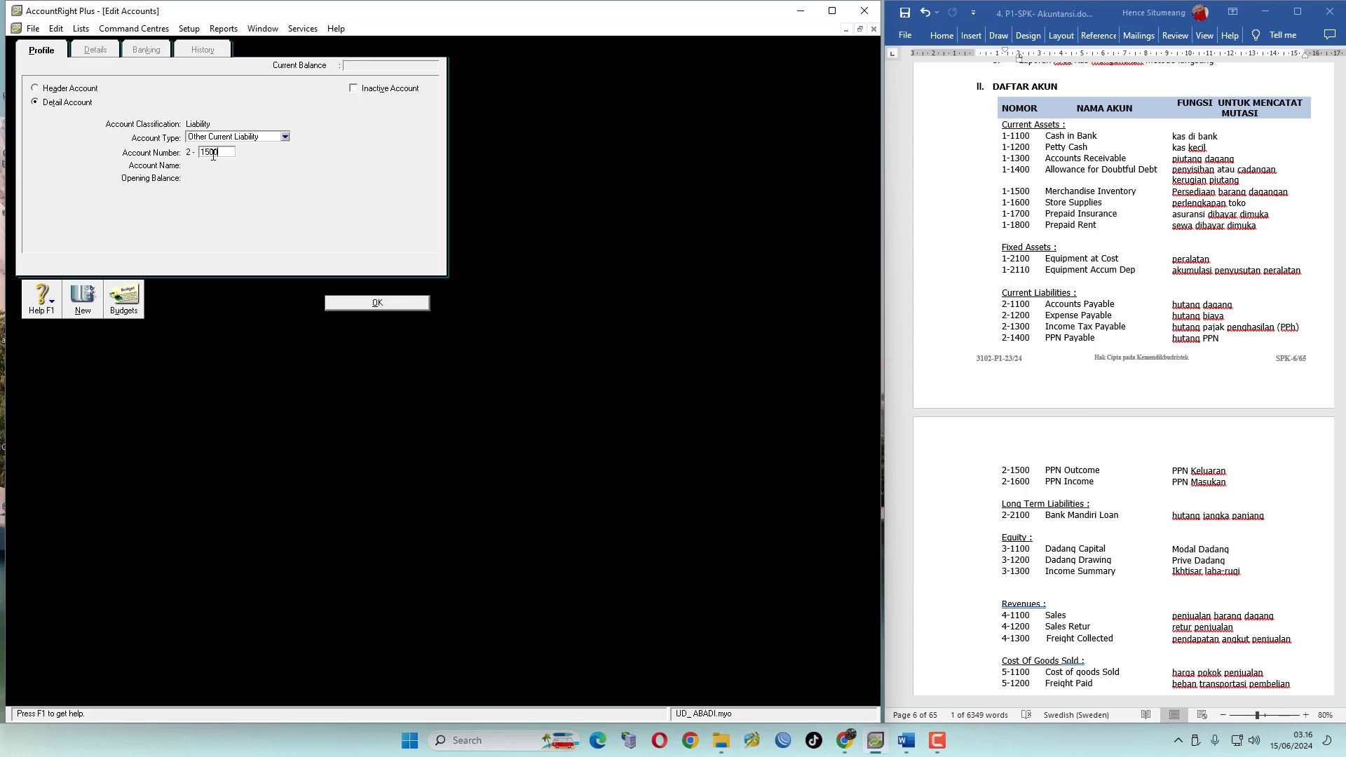
Create Other Current Liability detail account 2-1500 named PPN Outcome
type("1500")
key("Tab")
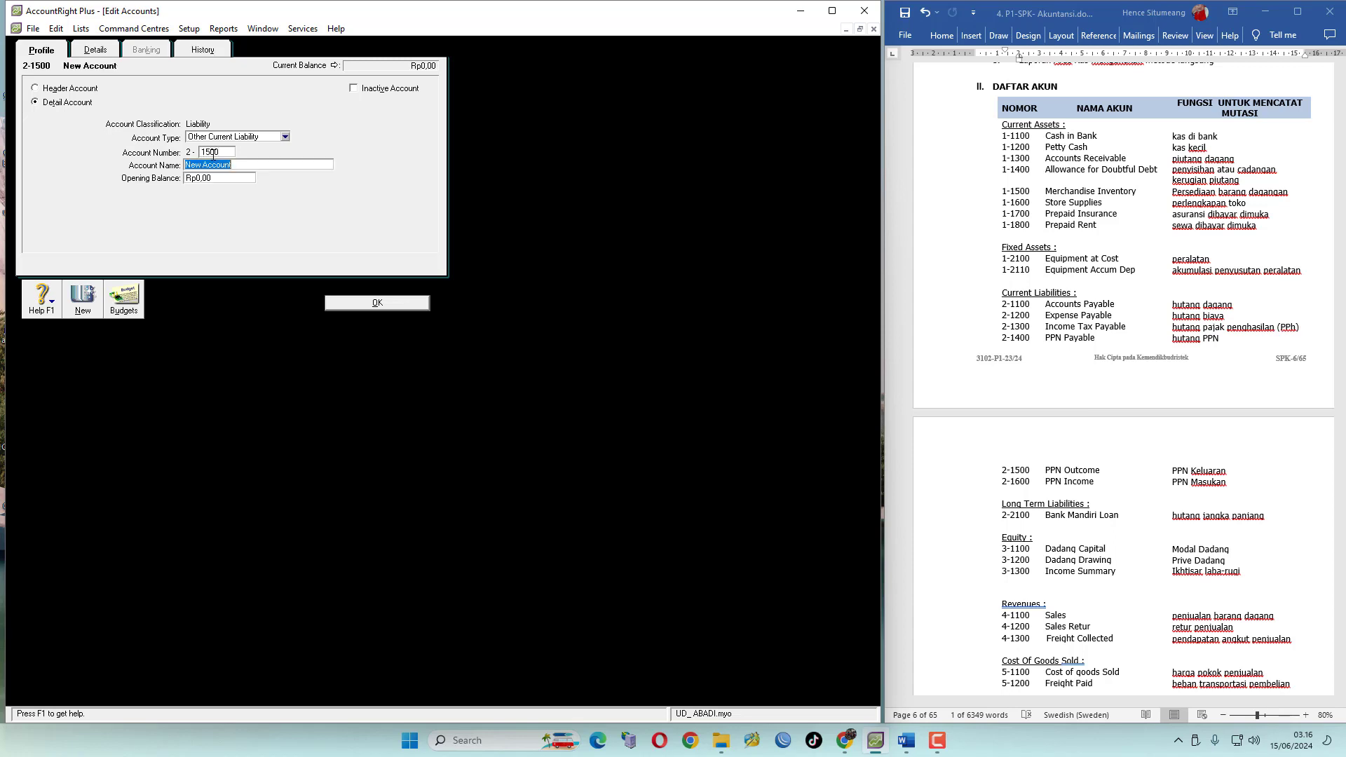
type("PPN O")
type("tcome")
left_click(82, 301)
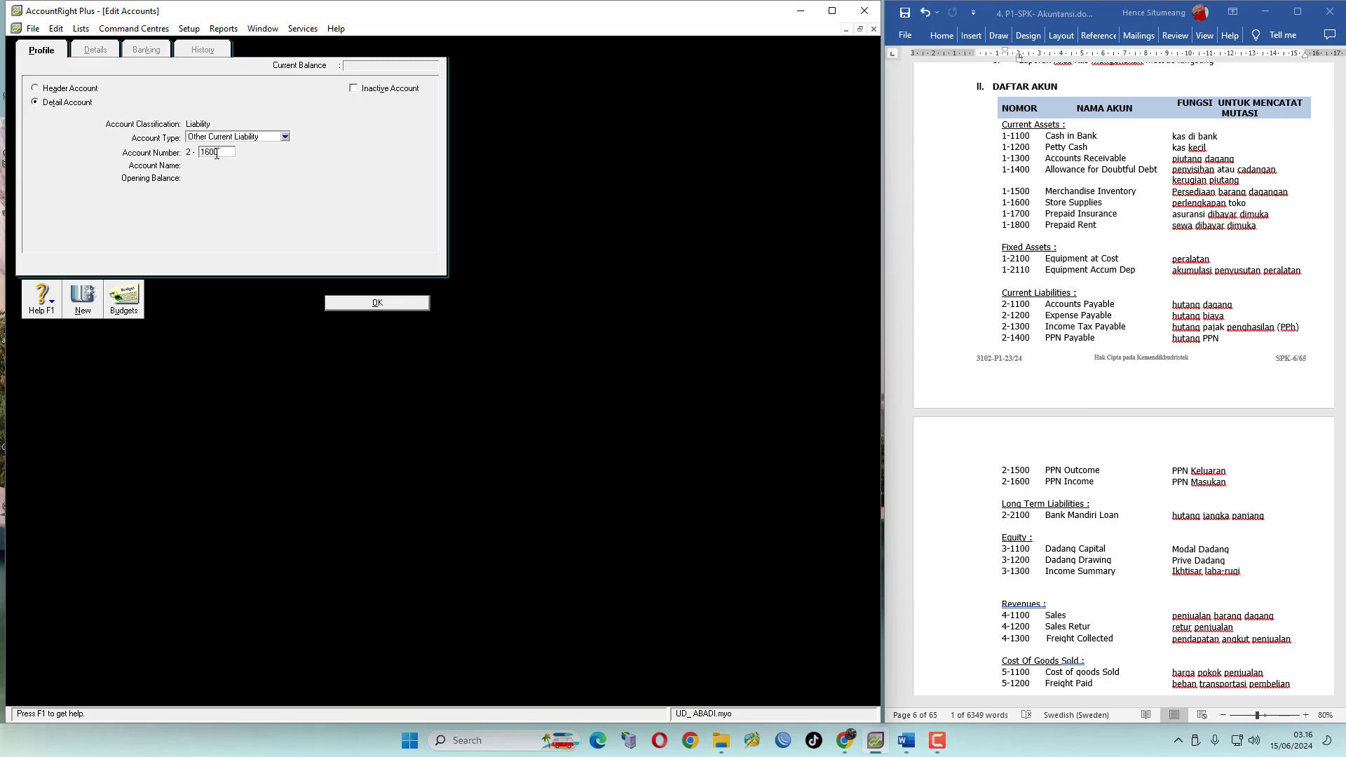
Create Other Current Liability detail account 2-1600 named PPN Income and return to the accounts list
key("Tab")
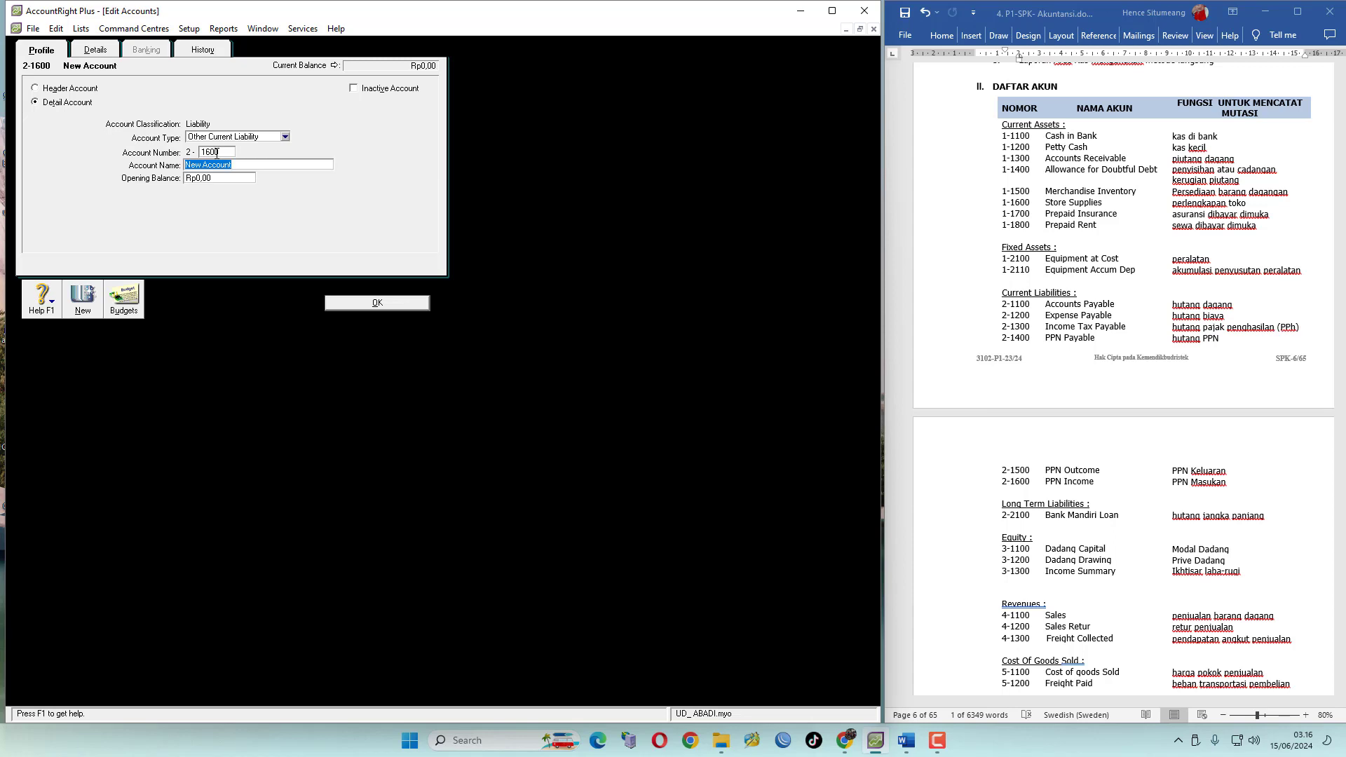
type("PPN Income")
left_click(393, 303)
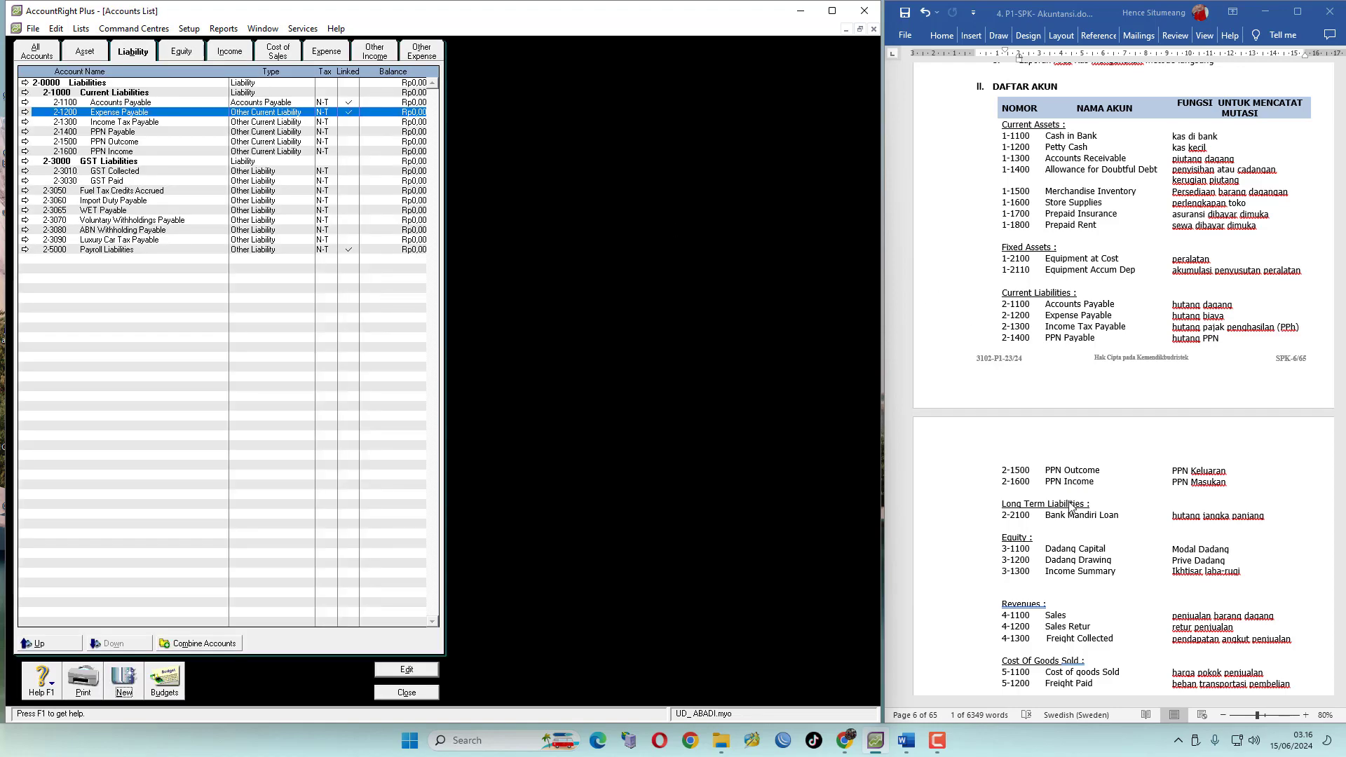
Renumber the GST Liabilities header to 2-2000 and rename it Long Term Liabilities
scroll(1067, 444, "down", 1)
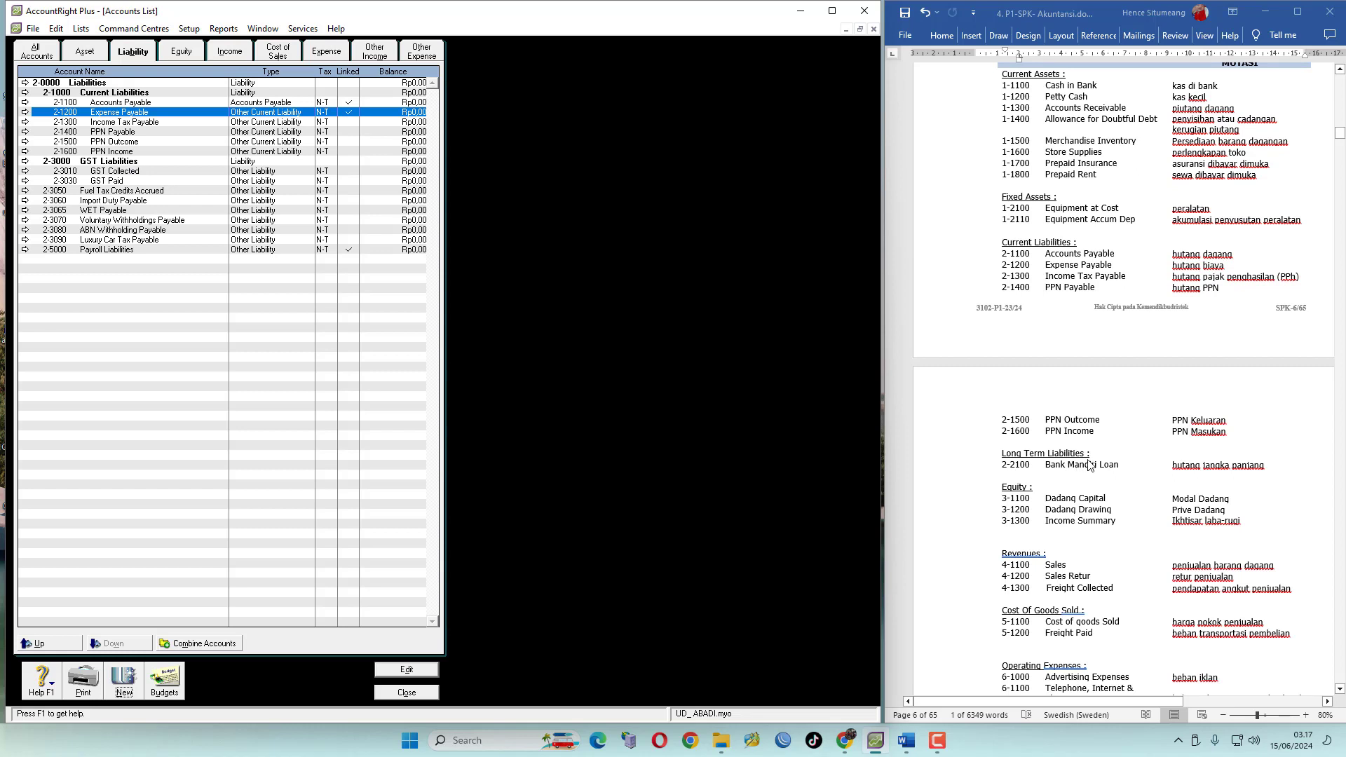
left_click(27, 167)
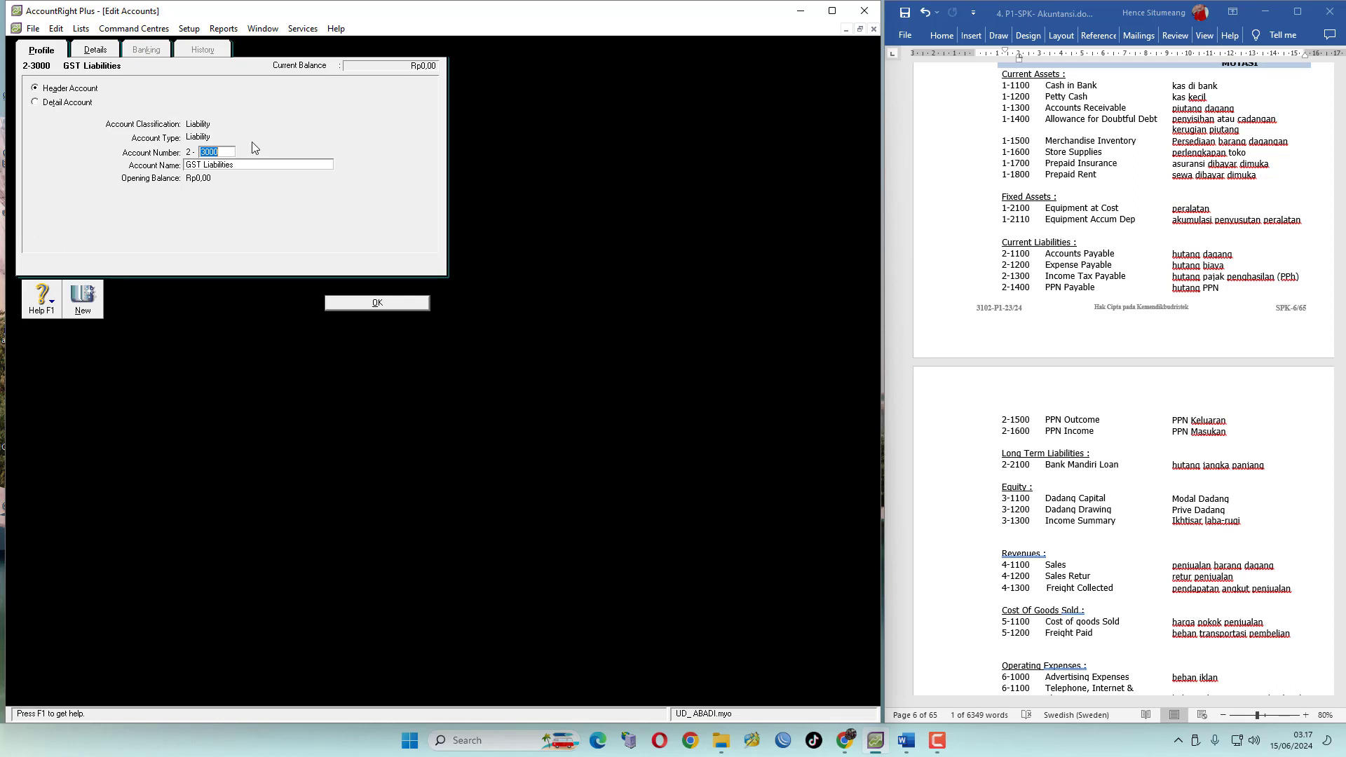
type("2000")
key("Tab")
type("Long Term Liabilities")
left_click(373, 303)
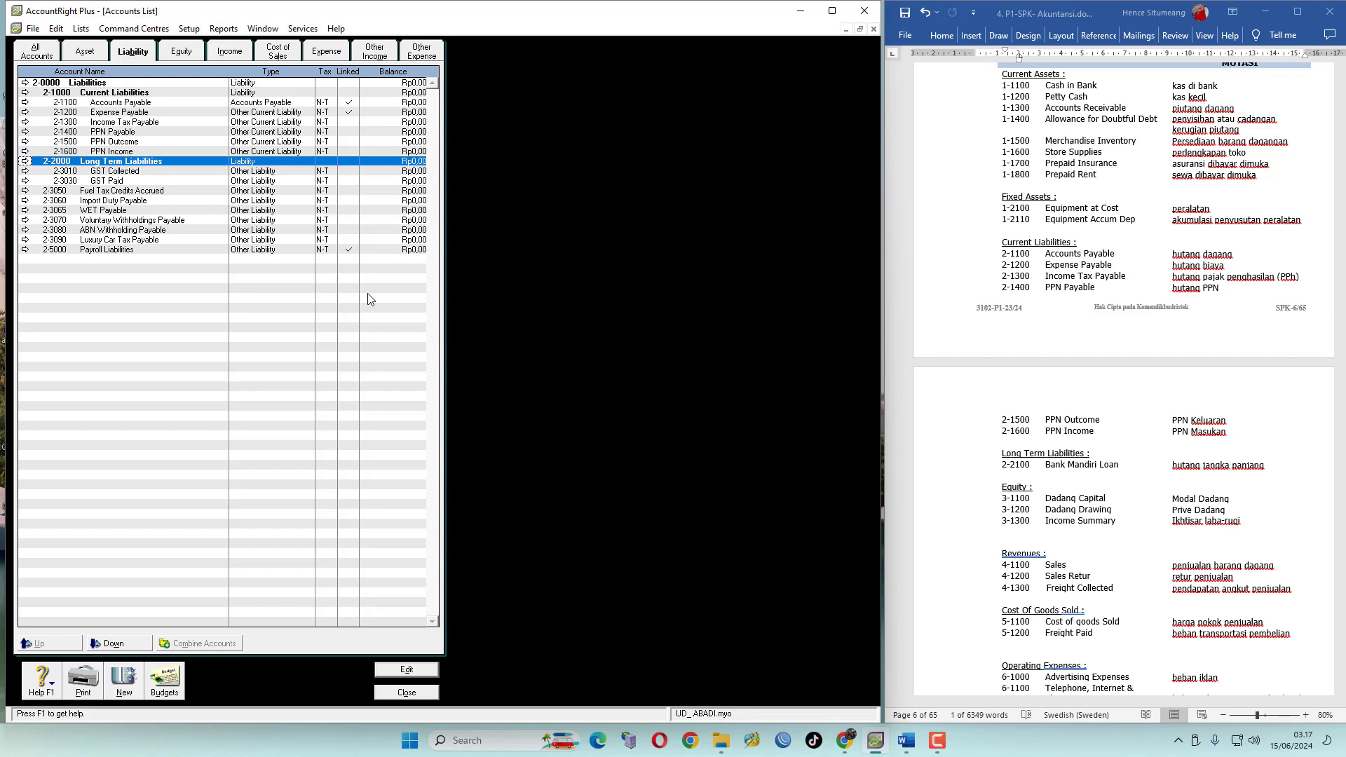
Try to delete the GST Collected account
left_click(137, 173)
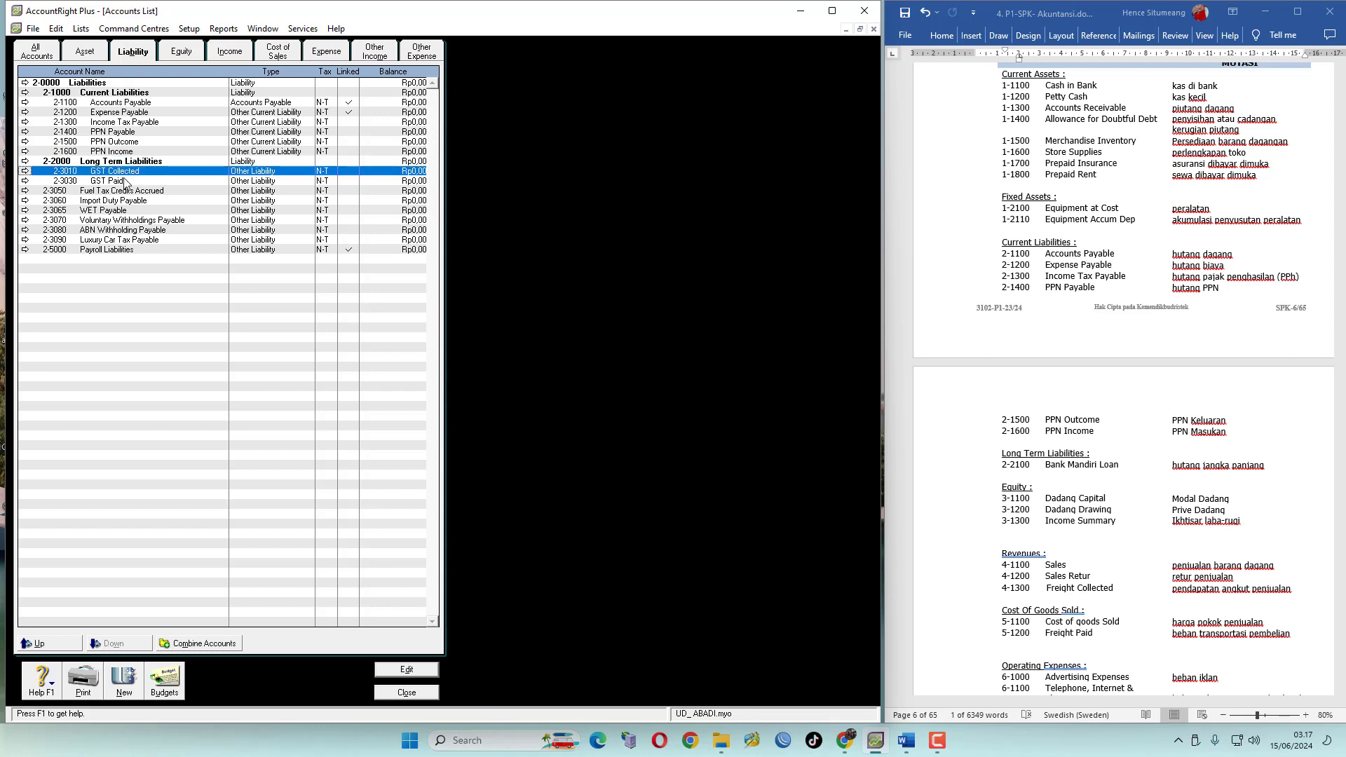
left_click(126, 180)
left_click(130, 171)
left_click(126, 181)
left_click(131, 171)
left_click(25, 172)
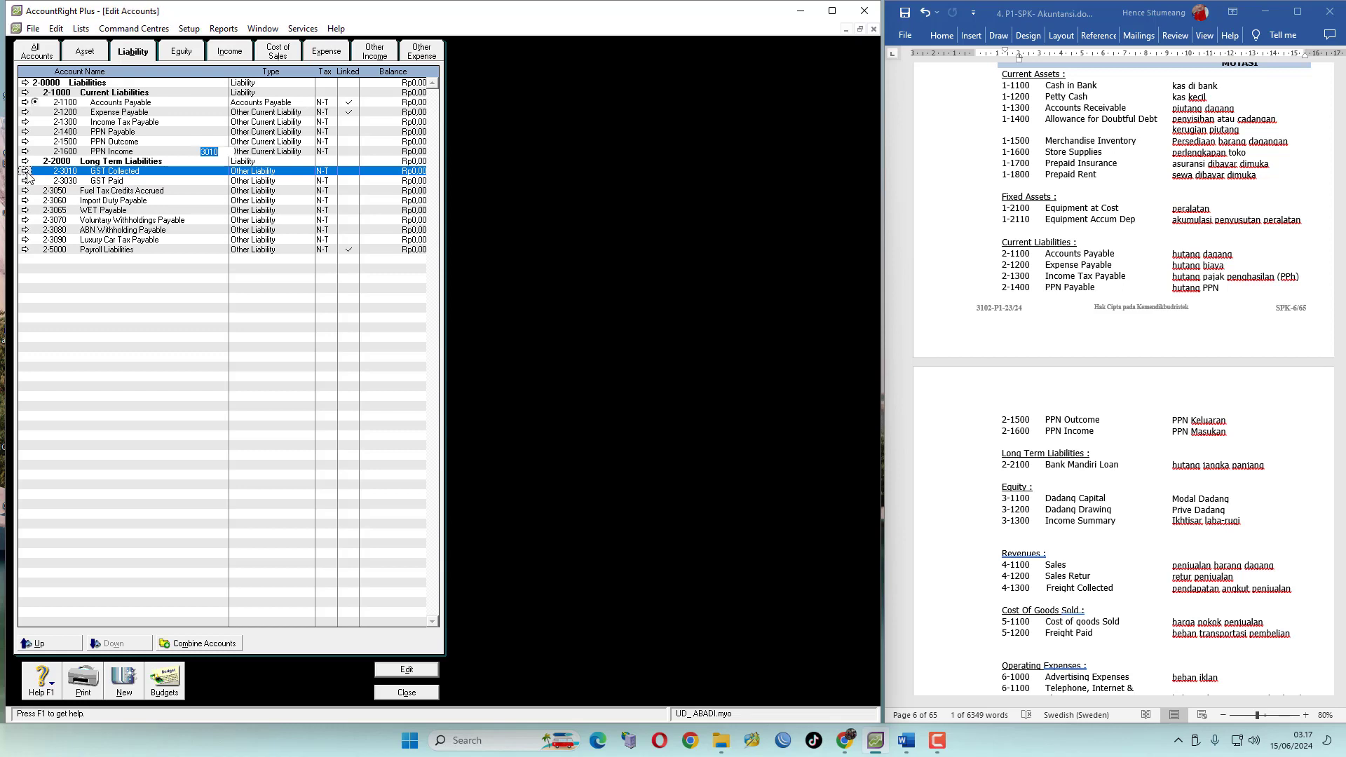
left_click(56, 28)
left_click(84, 128)
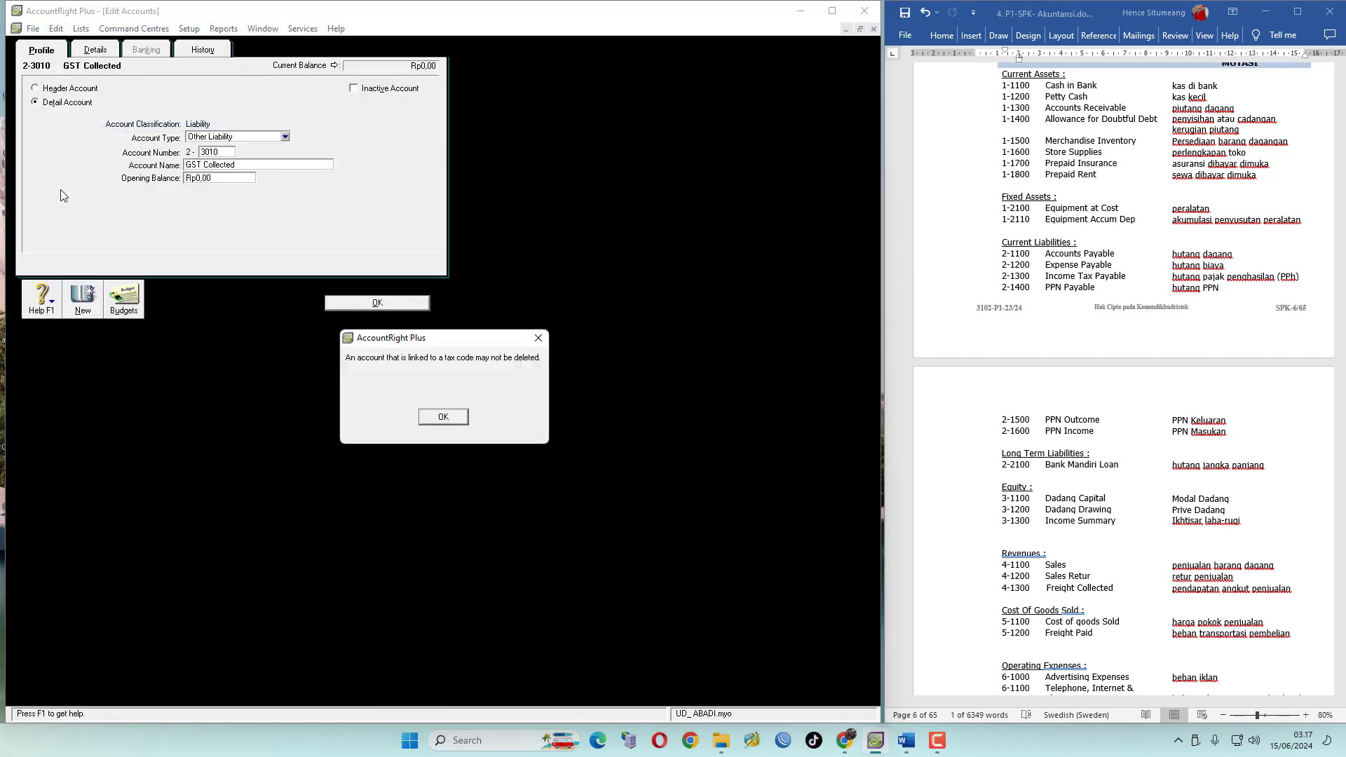
left_click(449, 419)
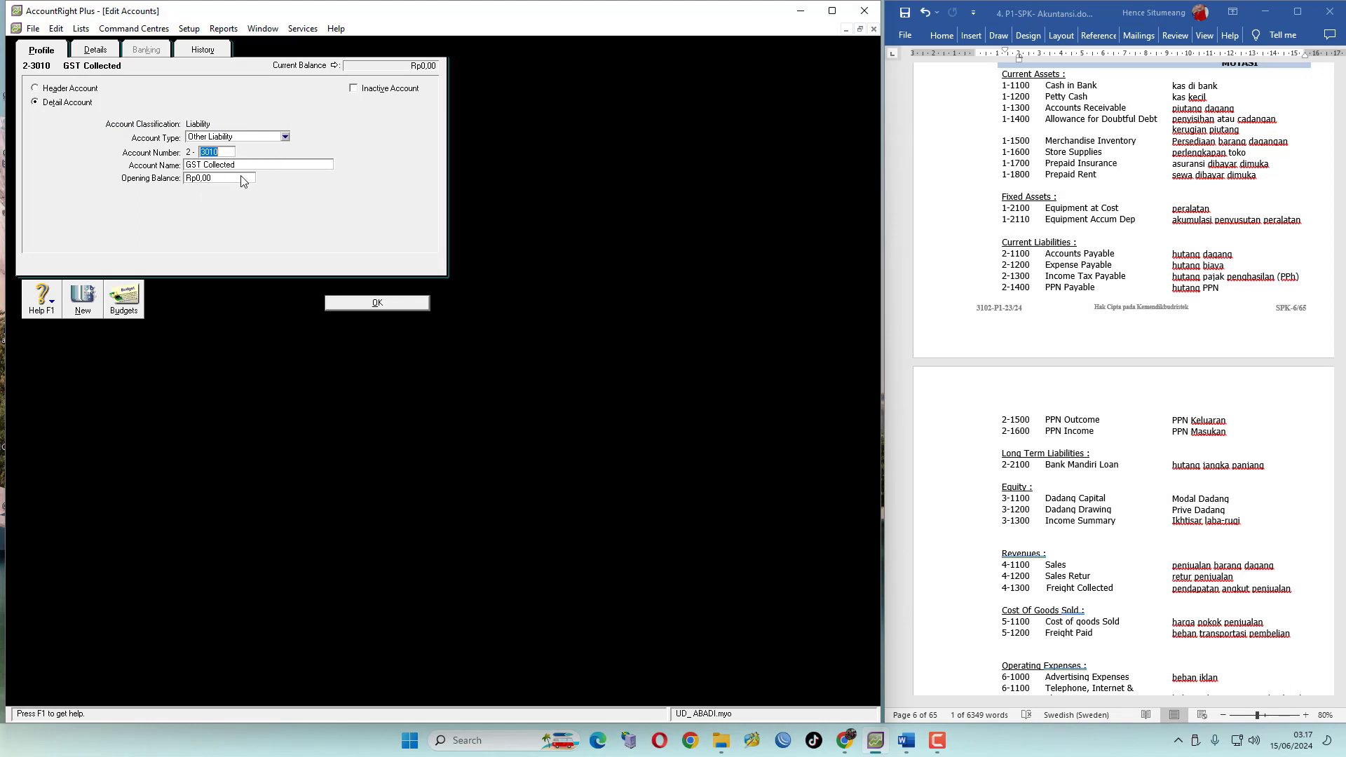
Link the PPN tax code's collected and paid accounts to 2-1500 PPN Outcome and 2-1600 PPN Income
left_click(82, 28)
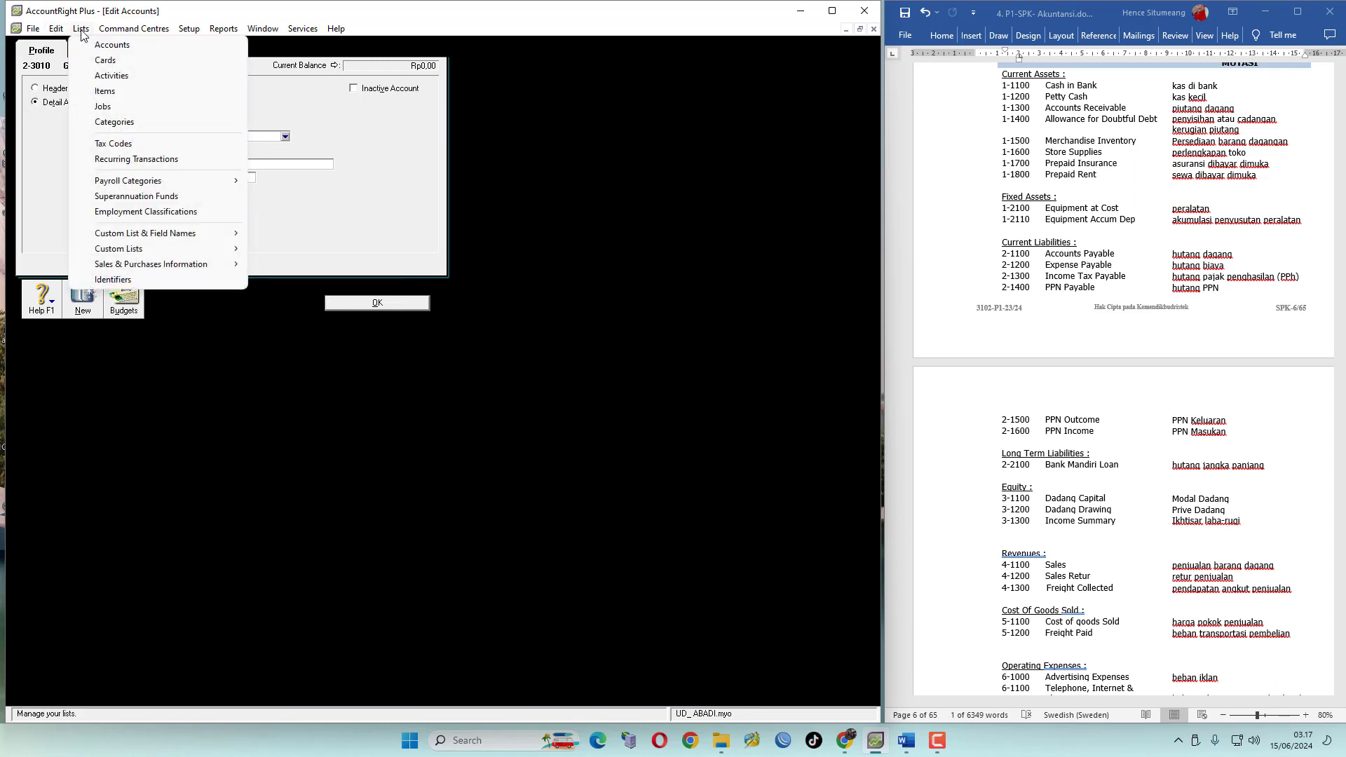
left_click(135, 147)
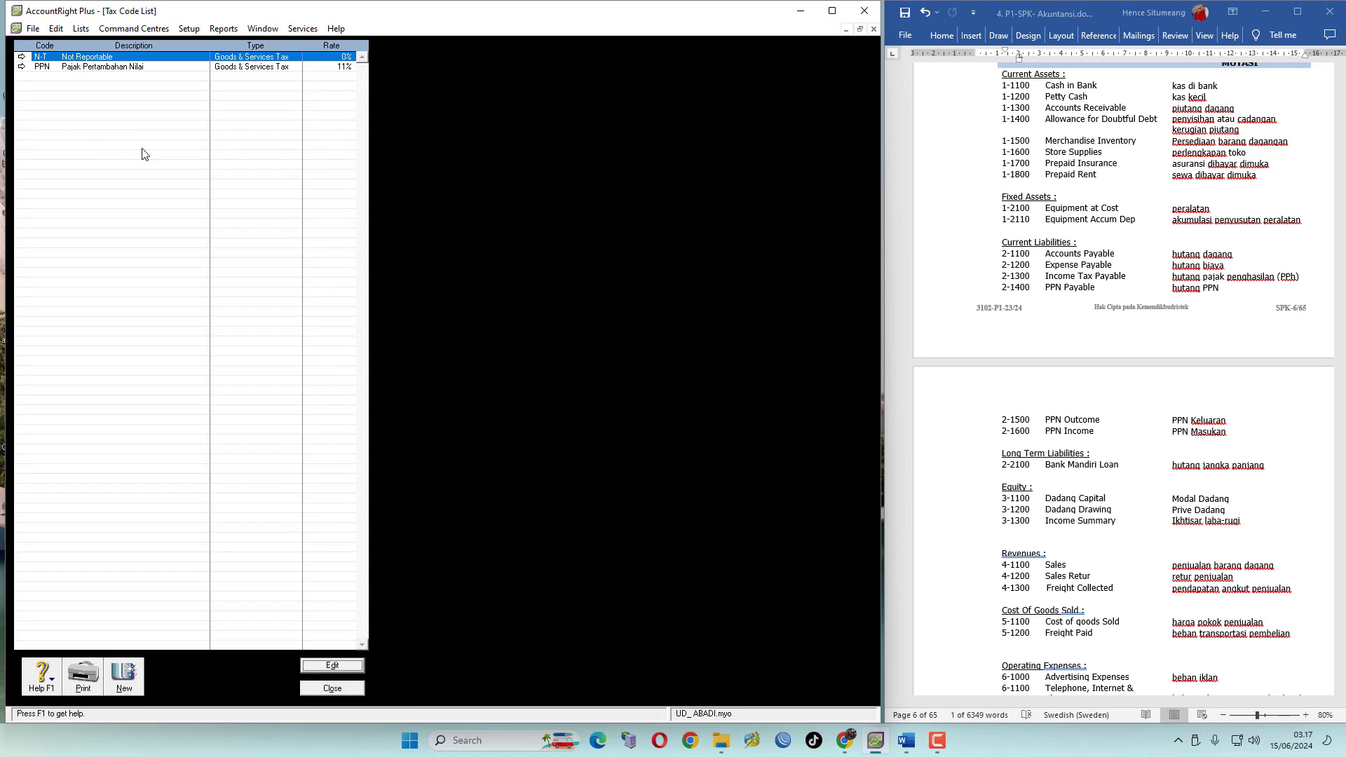
left_click(21, 66)
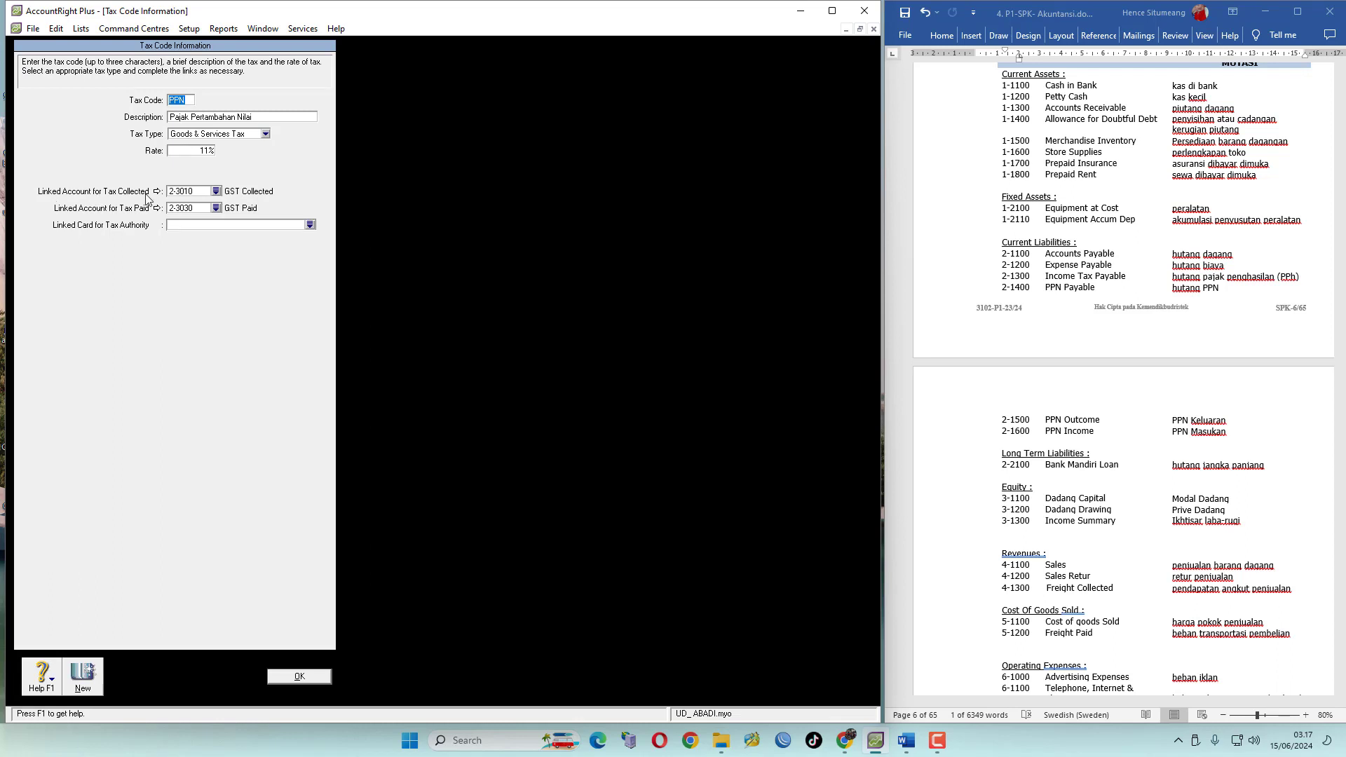
left_click(216, 191)
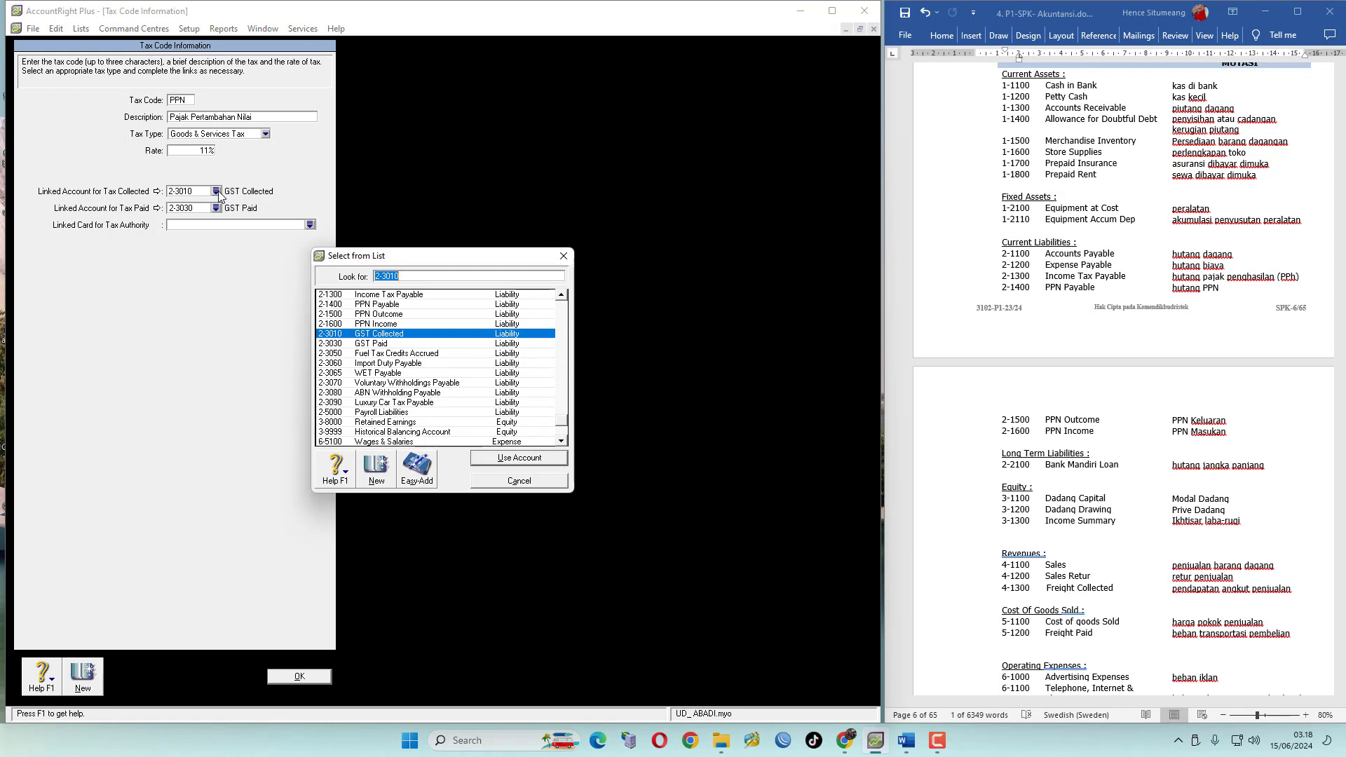
left_click(395, 315)
left_click(533, 459)
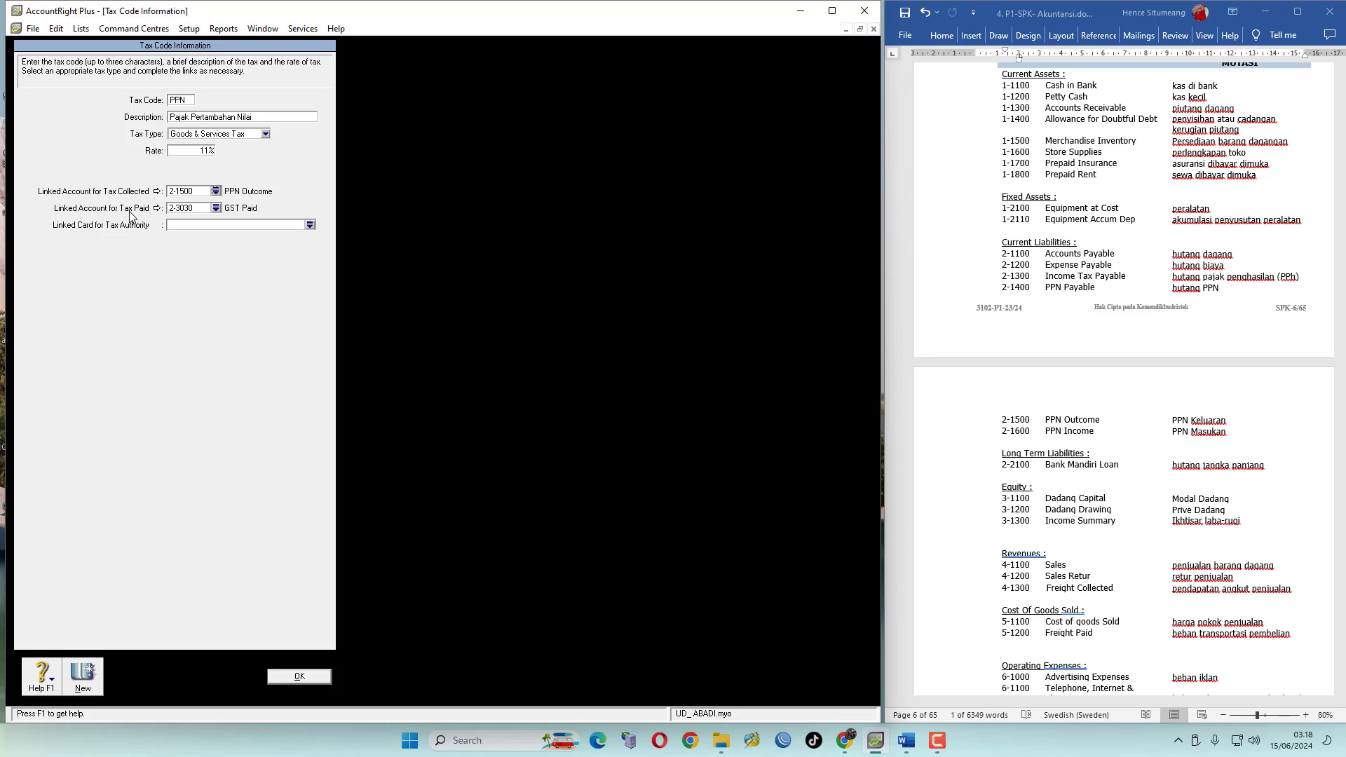
left_click(216, 209)
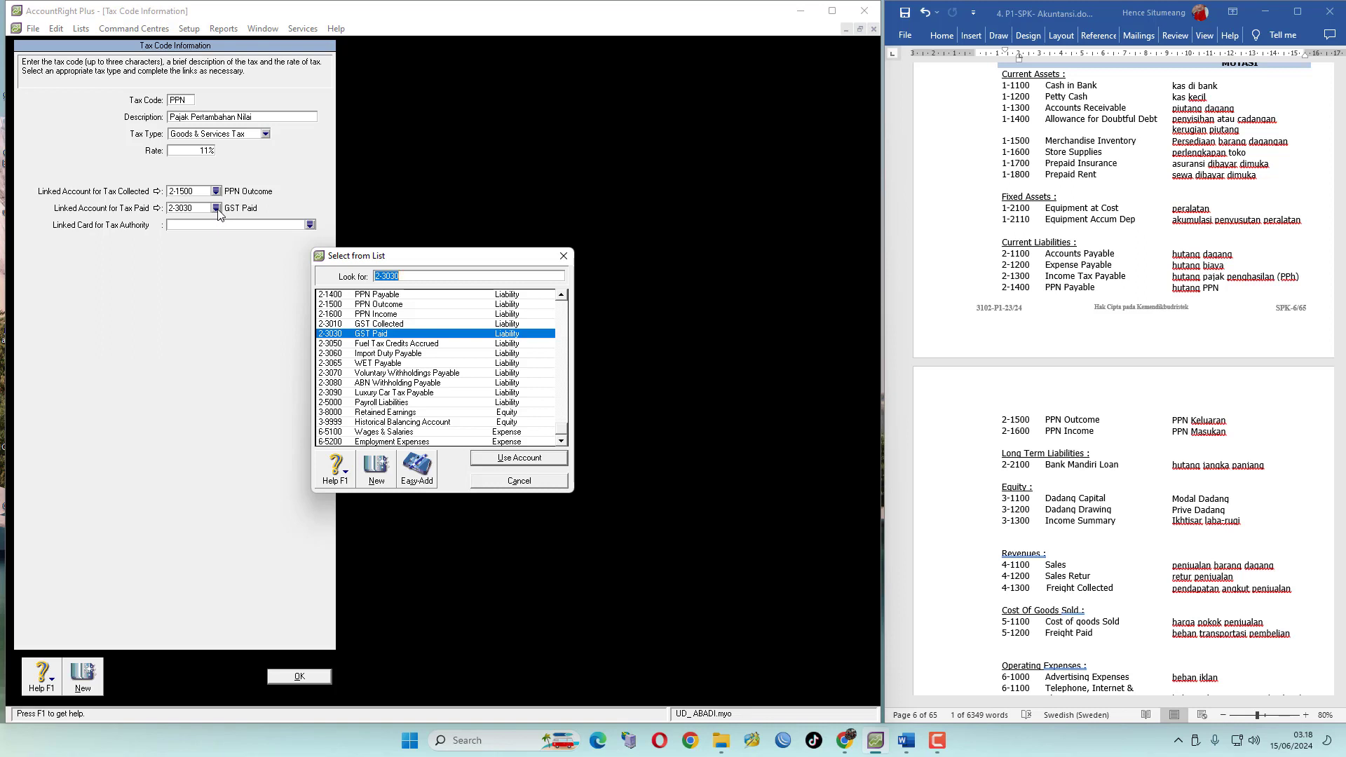
left_click(394, 315)
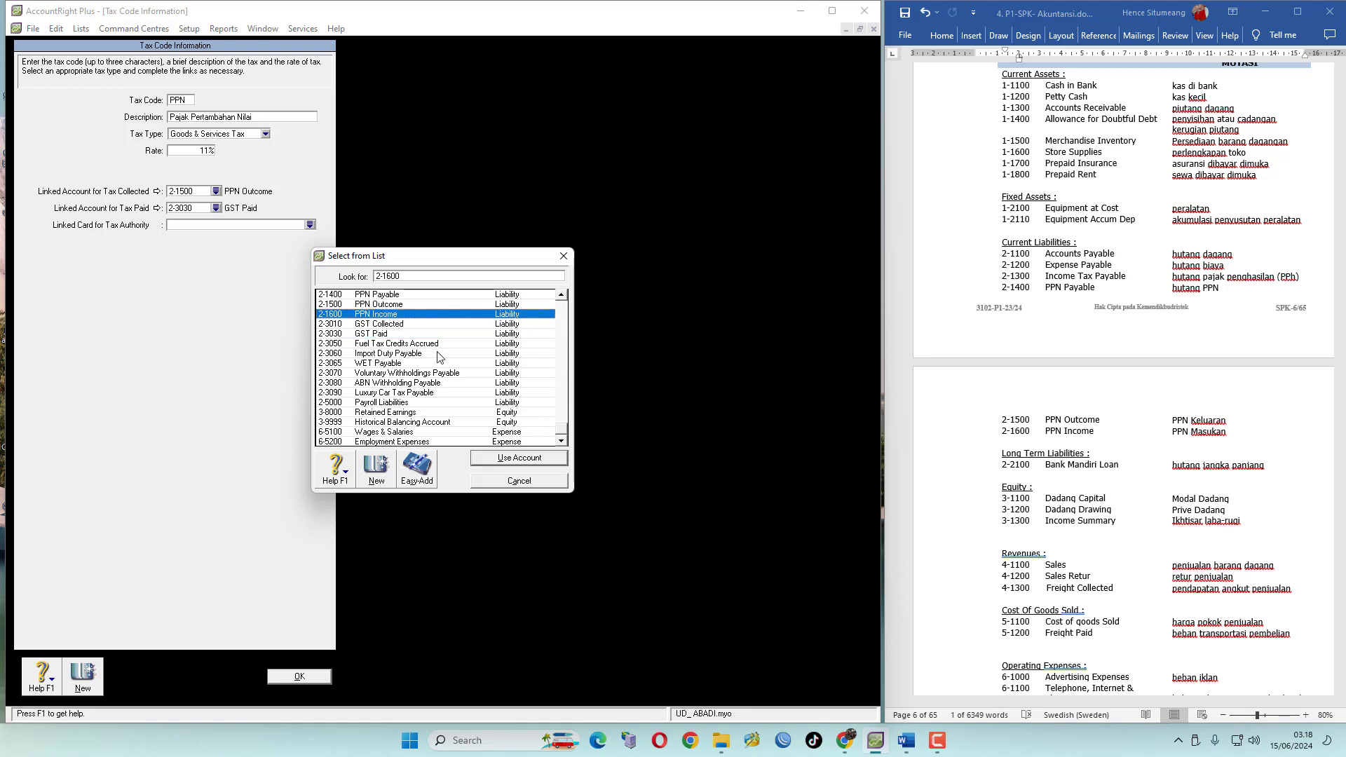
left_click(522, 457)
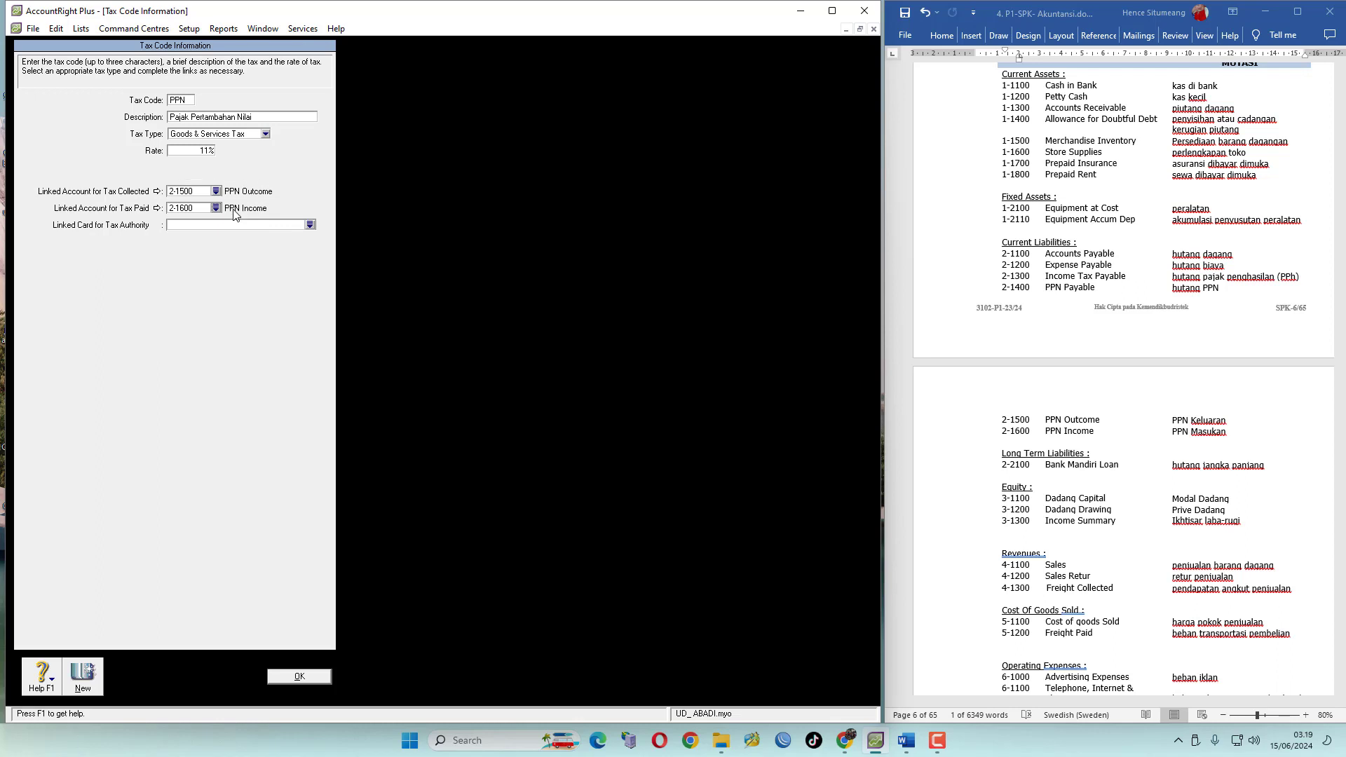
left_click(310, 677)
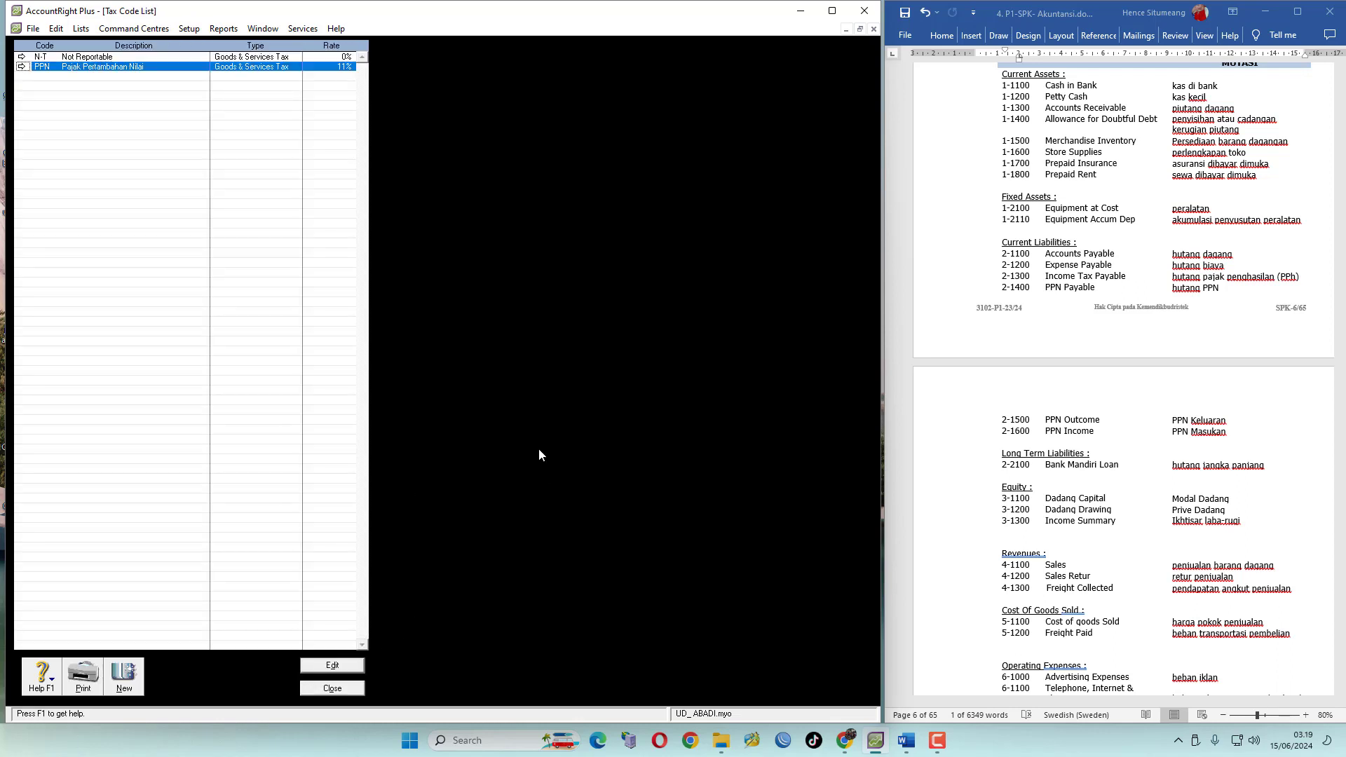
left_click(332, 688)
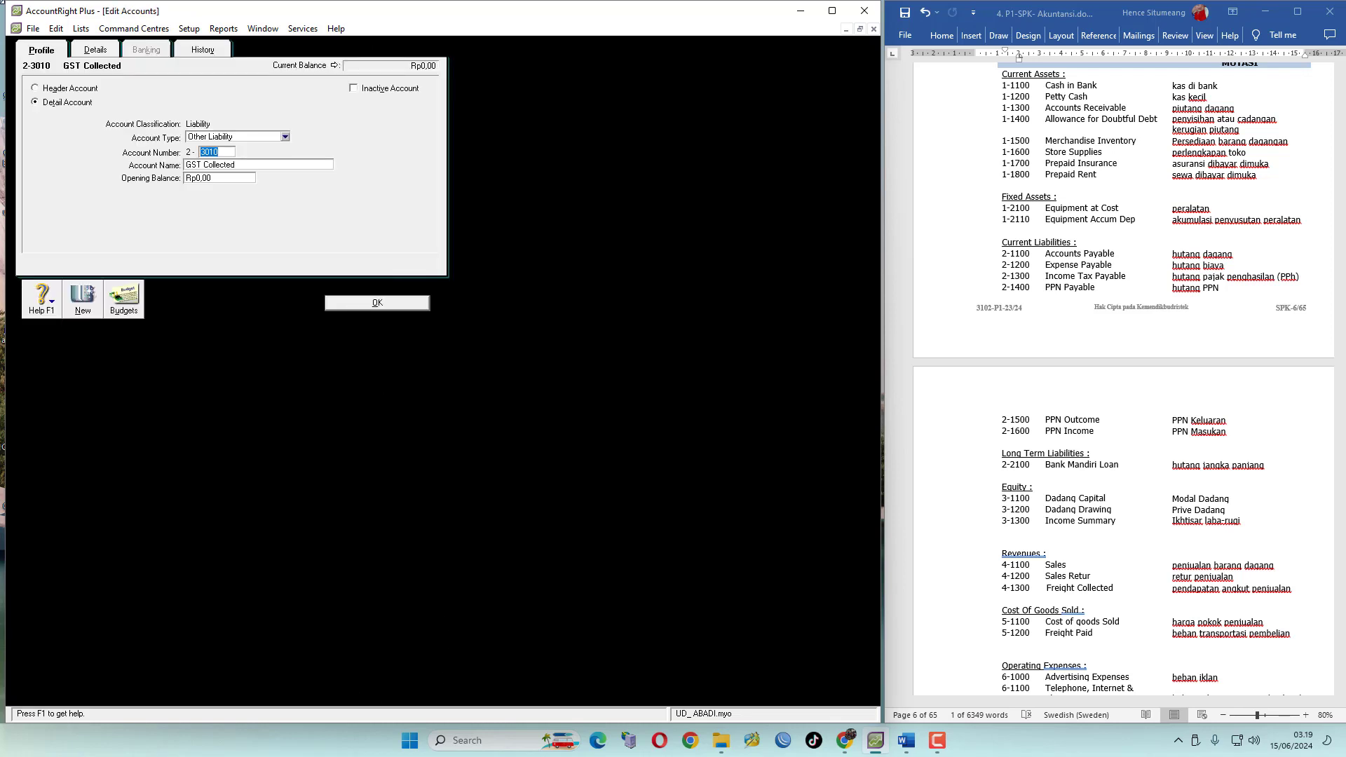
Try again to delete the GST Collected account
left_click(56, 29)
left_click(98, 128)
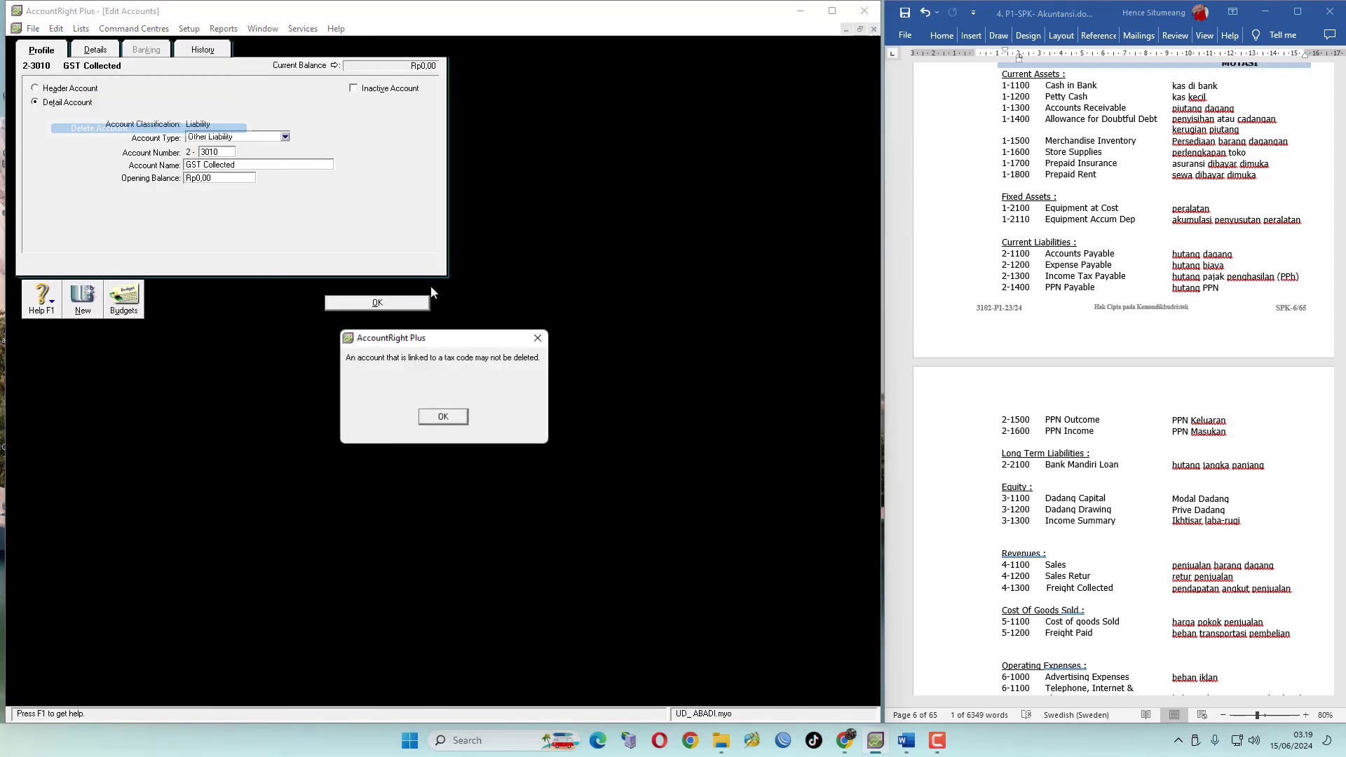
Link the N-T tax code's collected and paid accounts to 2-1500 PPN Outcome and 2-1600 PPN Income
left_click(443, 416)
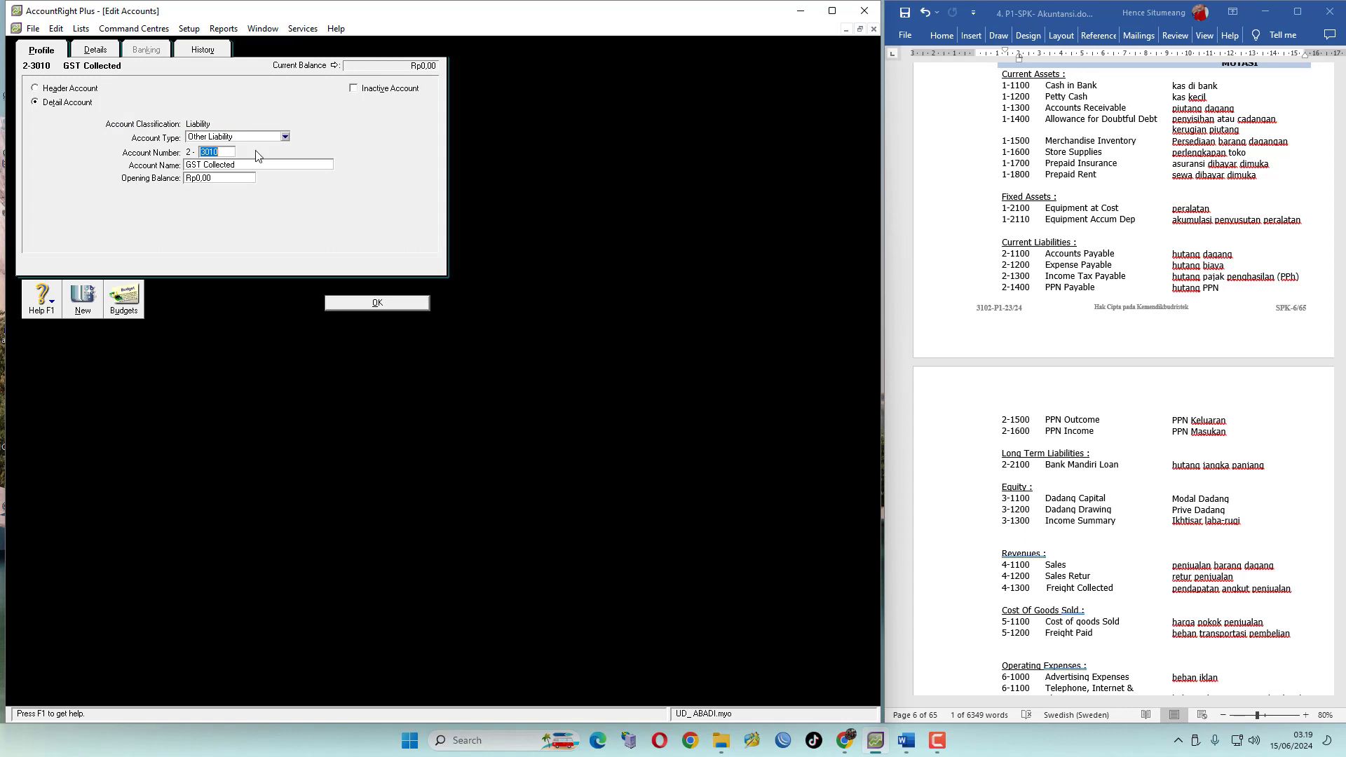
left_click(406, 304)
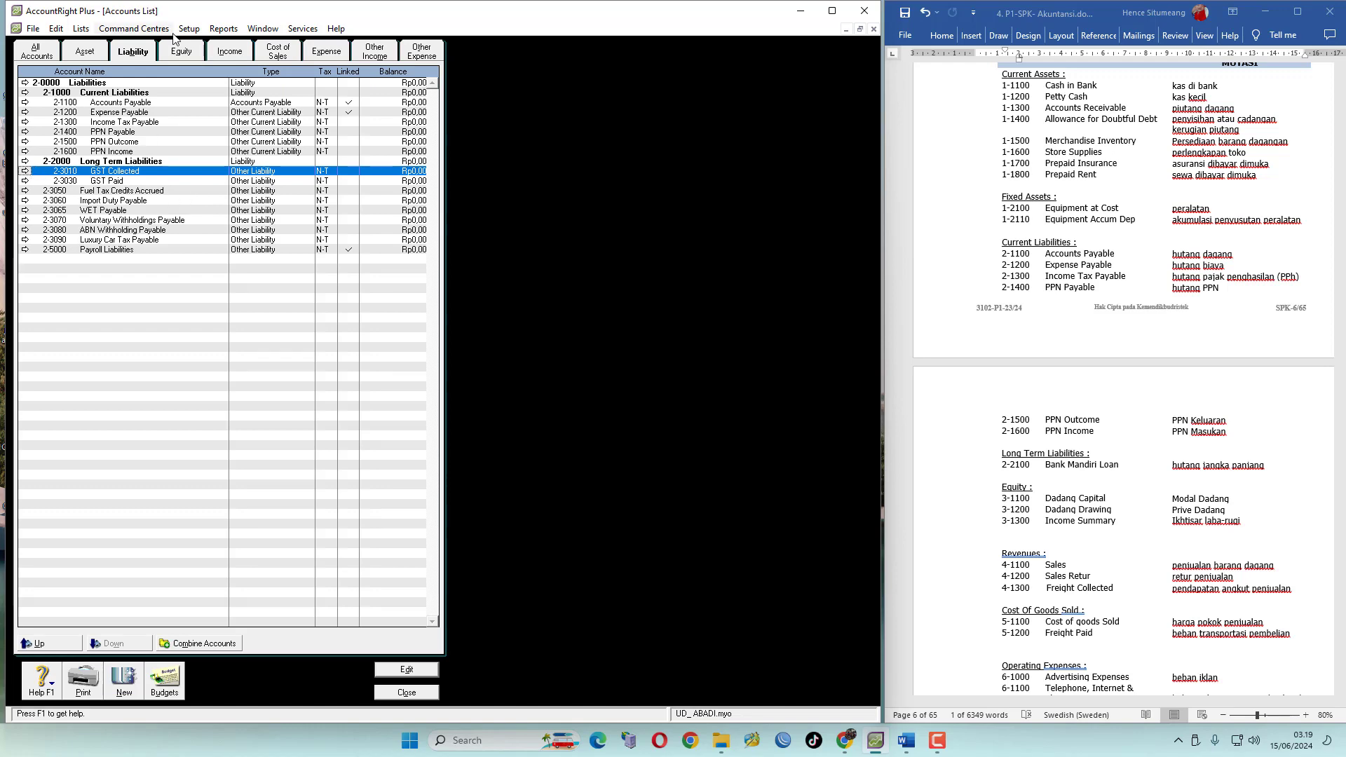
left_click(83, 28)
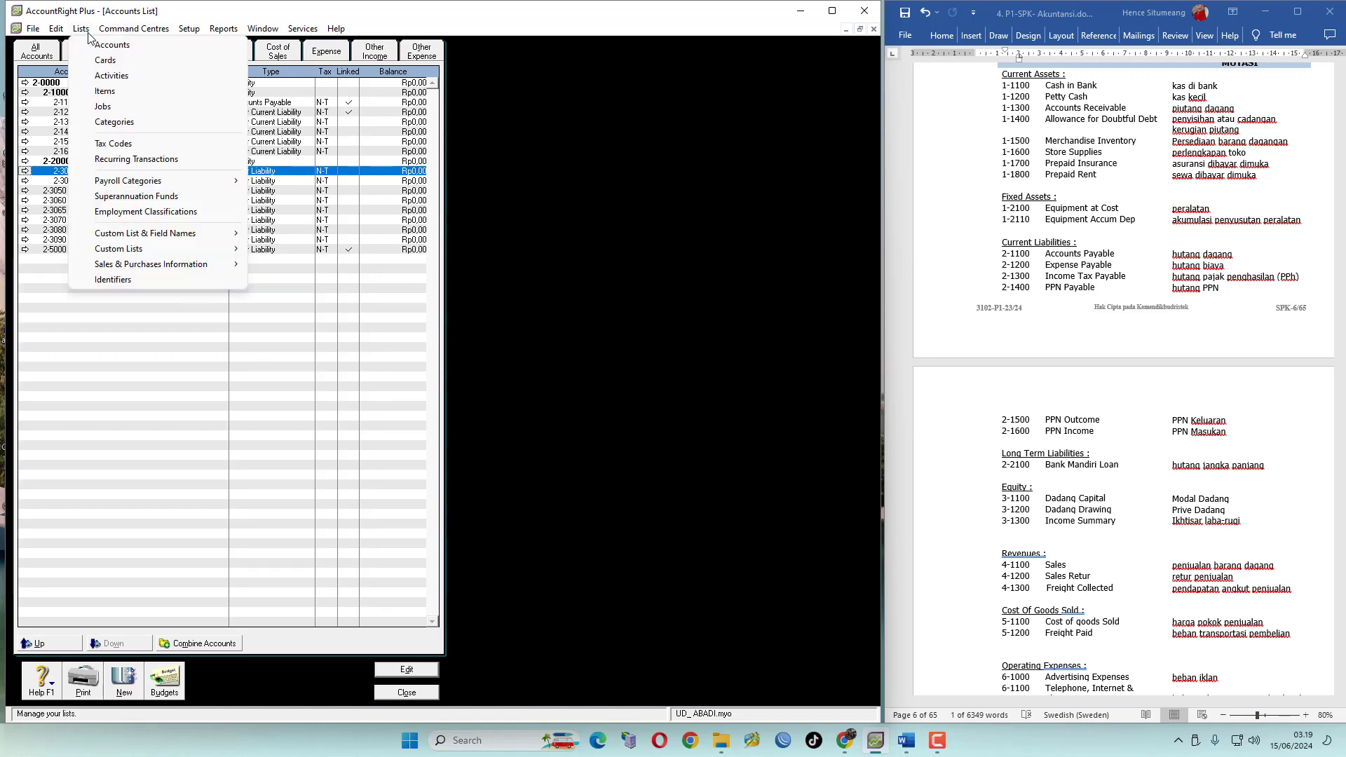
left_click(107, 144)
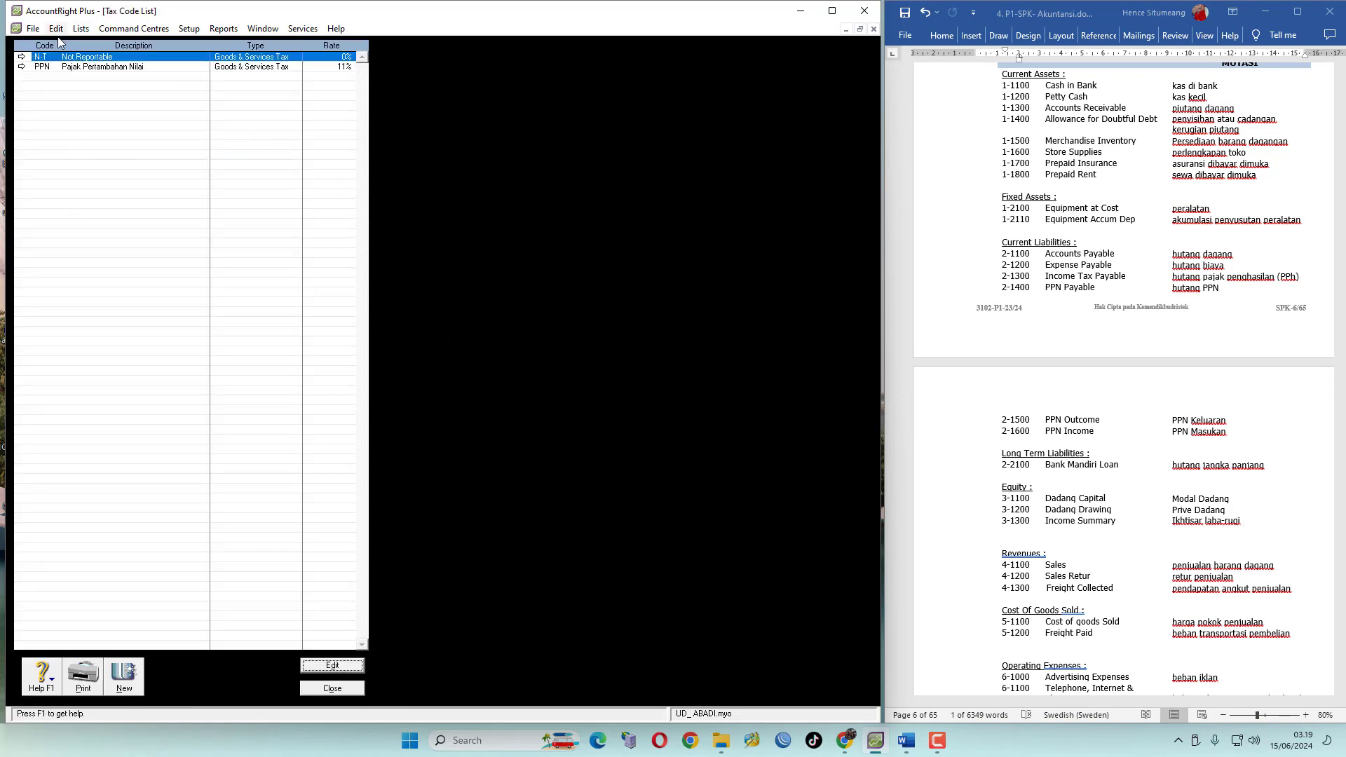
left_click(21, 60)
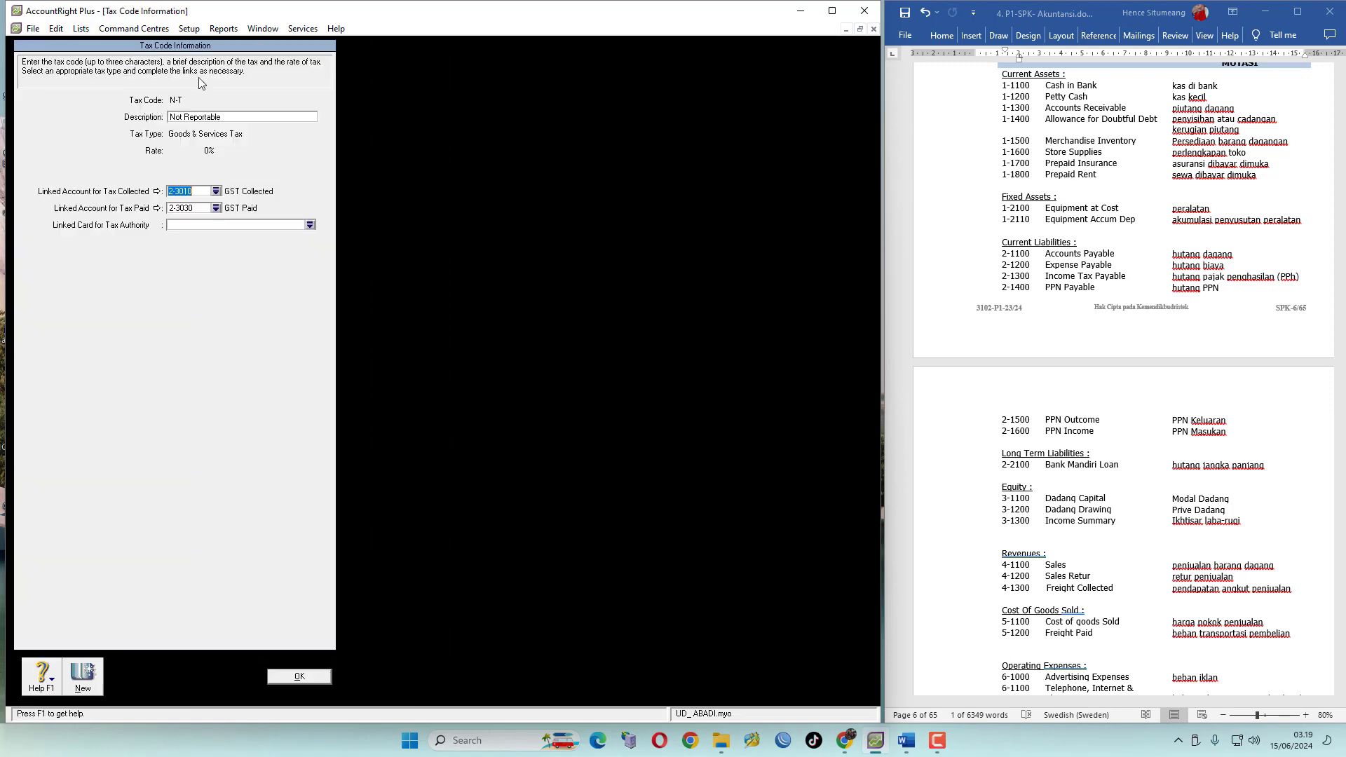
left_click(216, 192)
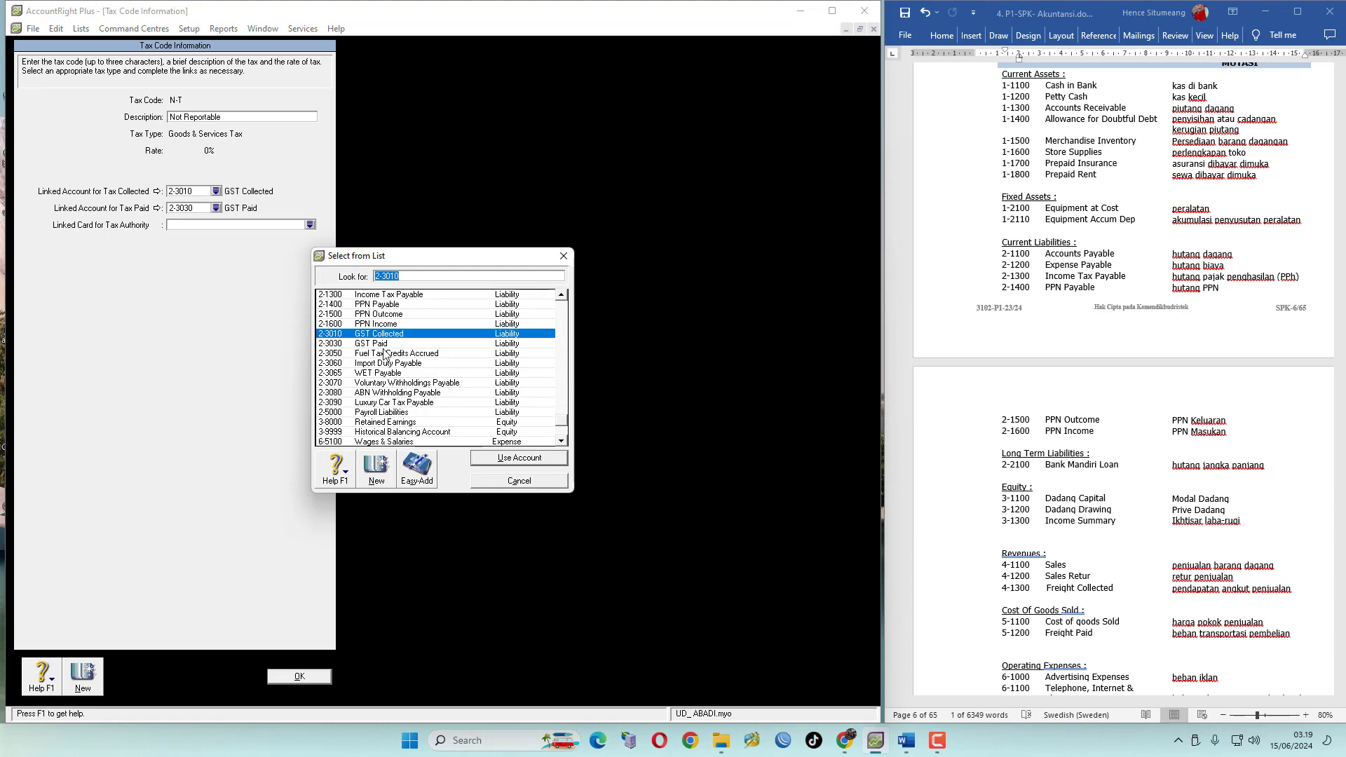
left_click(394, 315)
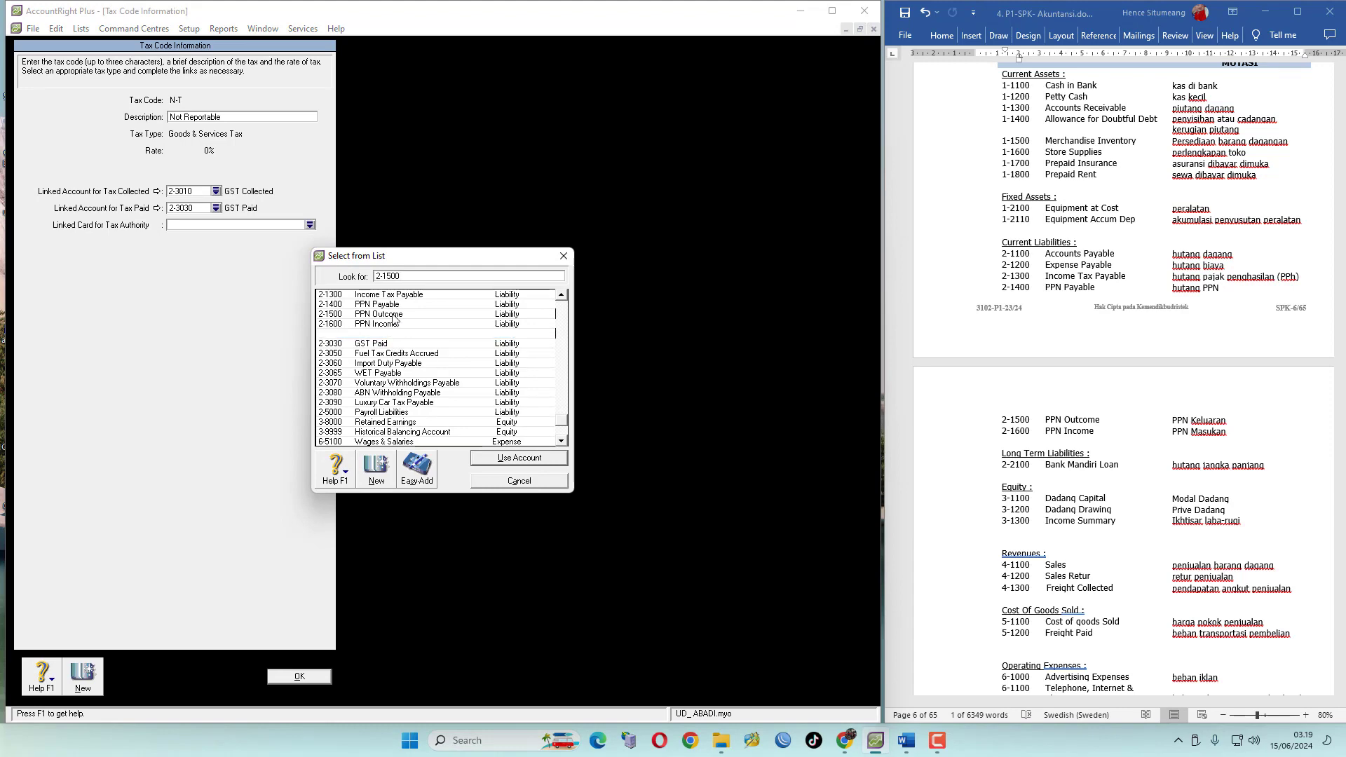
left_click(507, 457)
left_click(216, 209)
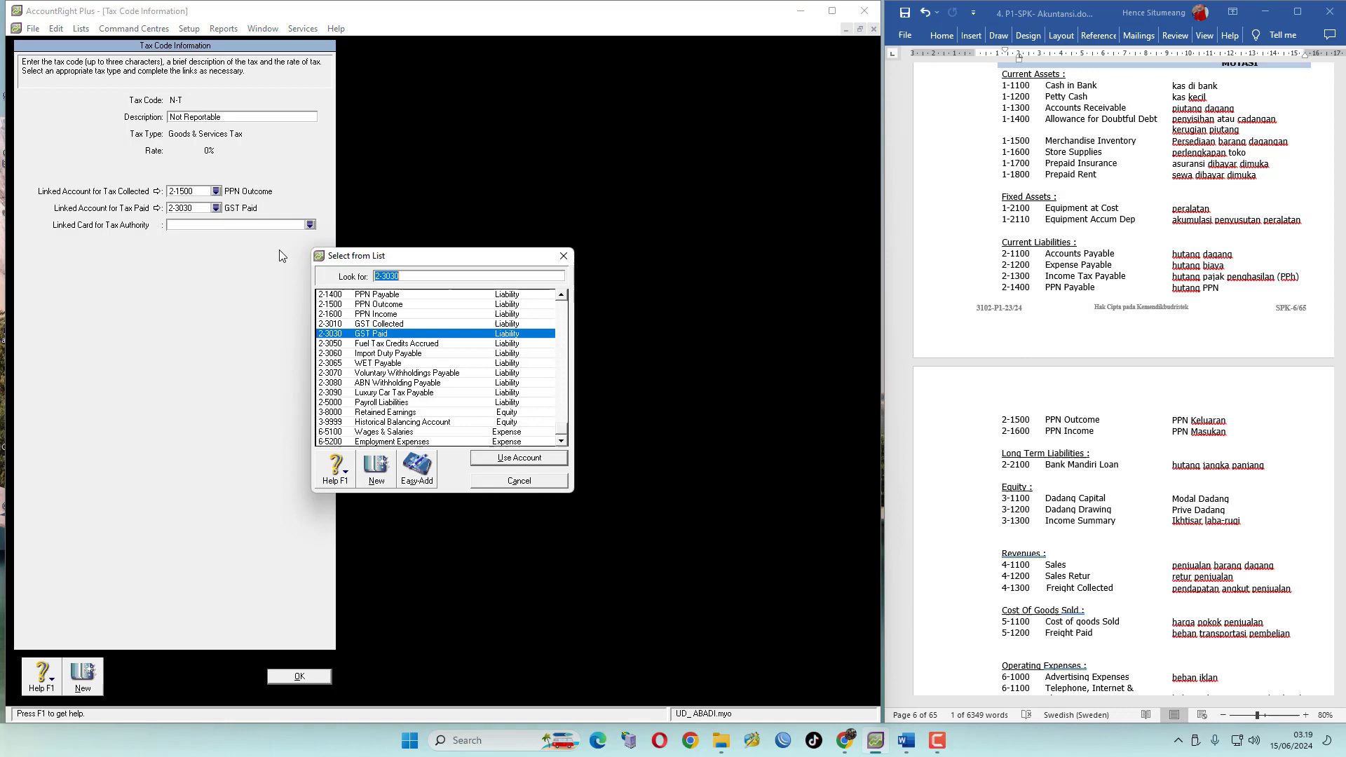
left_click(370, 314)
left_click(516, 458)
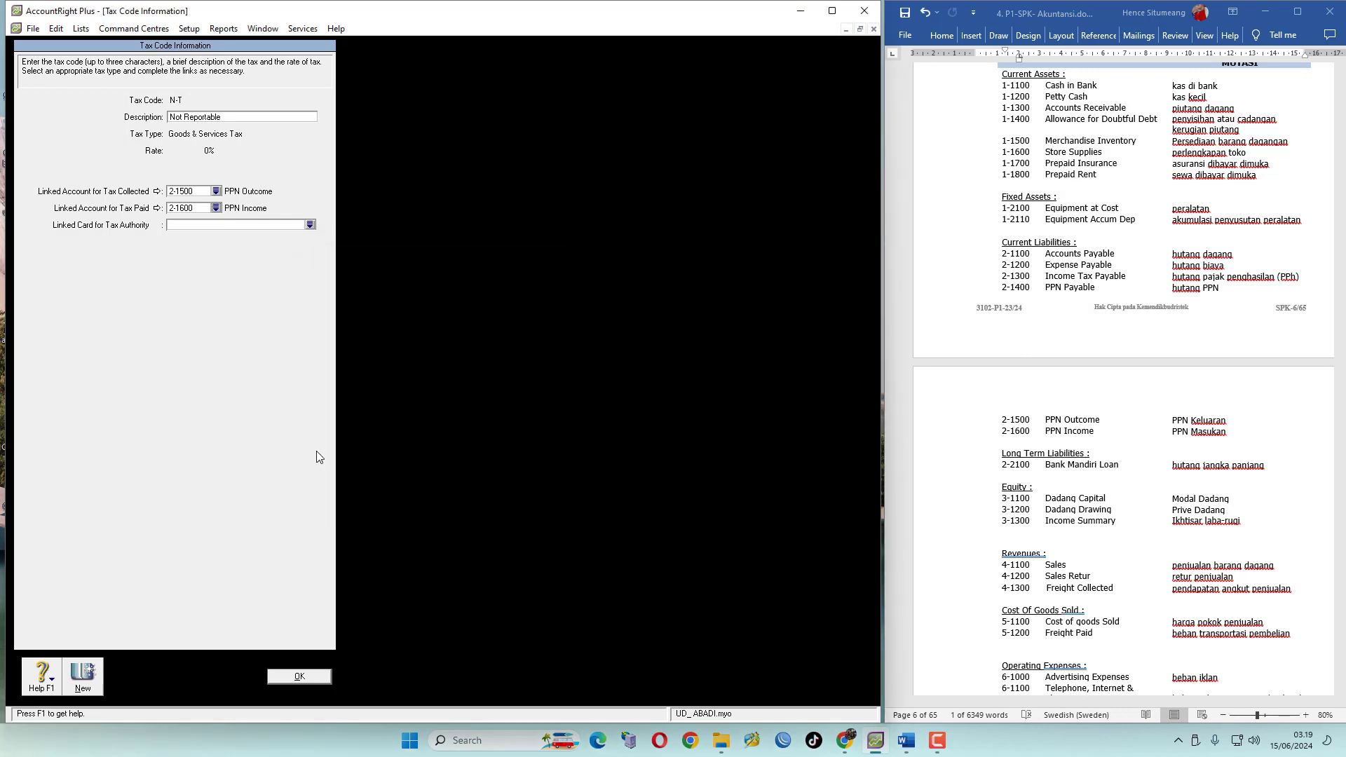
left_click(315, 676)
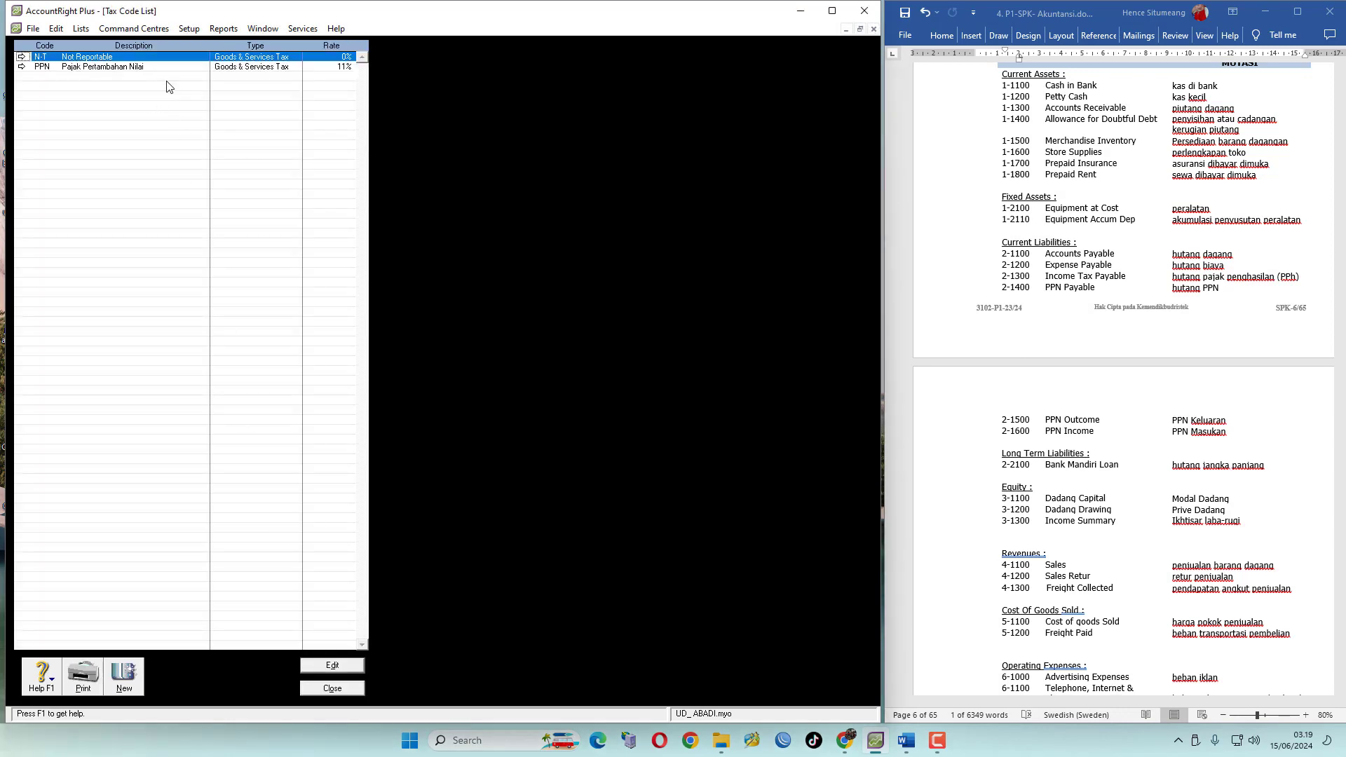
left_click(349, 690)
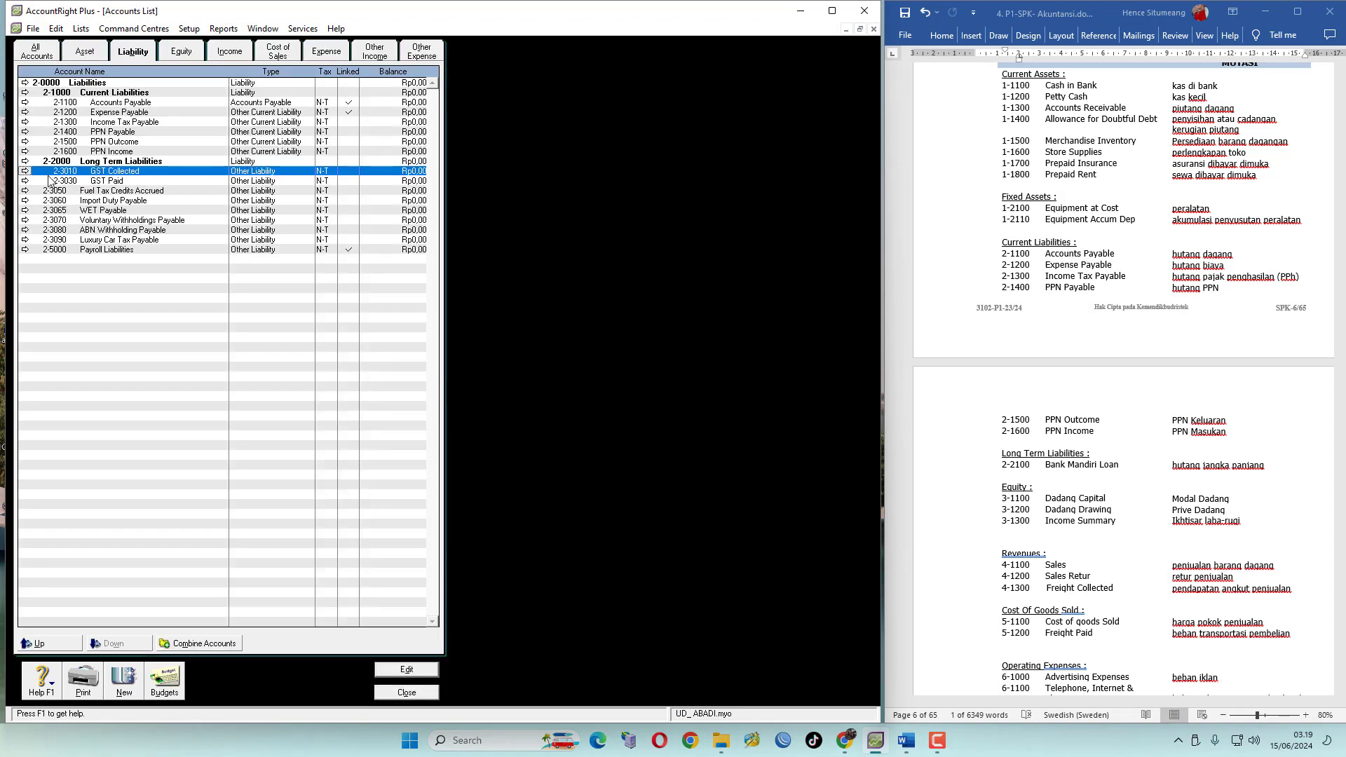
Delete the GST Collected and GST Paid accounts from the liabilities list
left_click(58, 30)
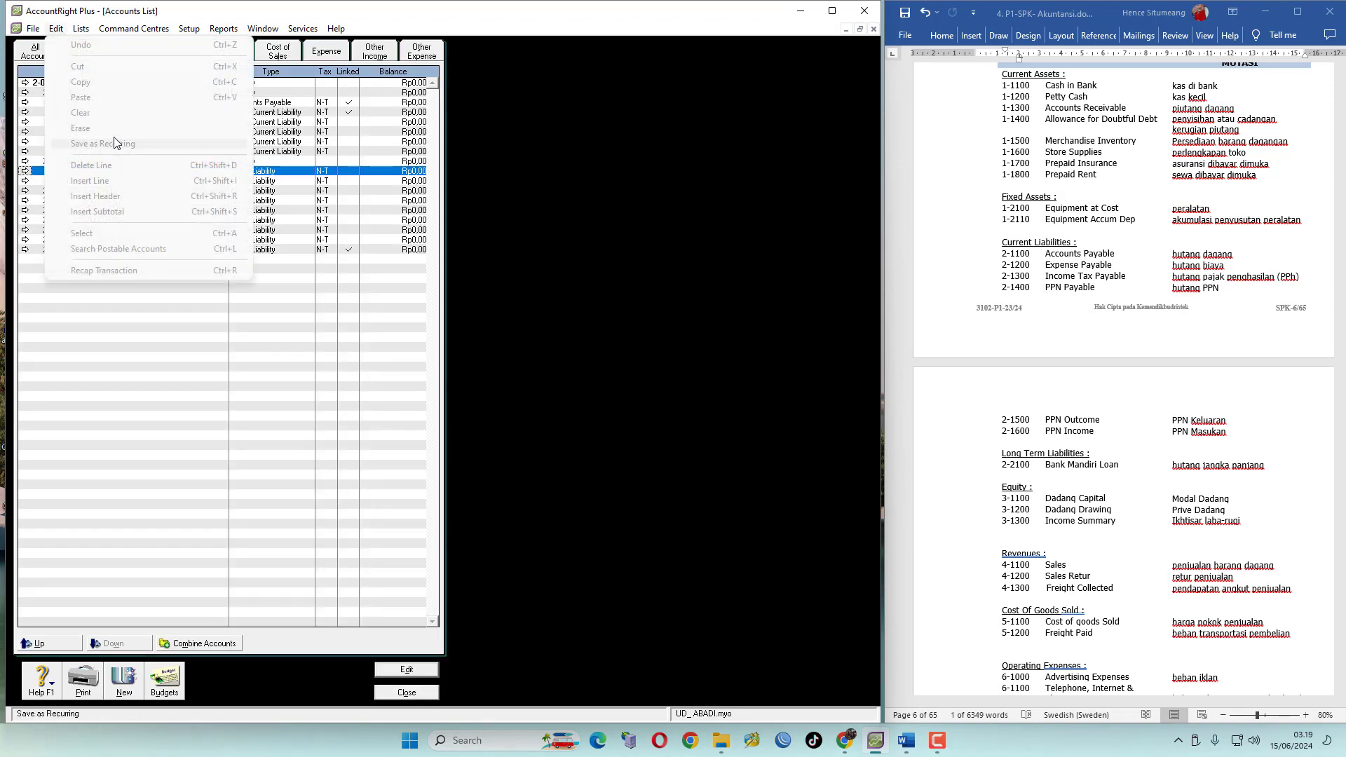
left_click(26, 171)
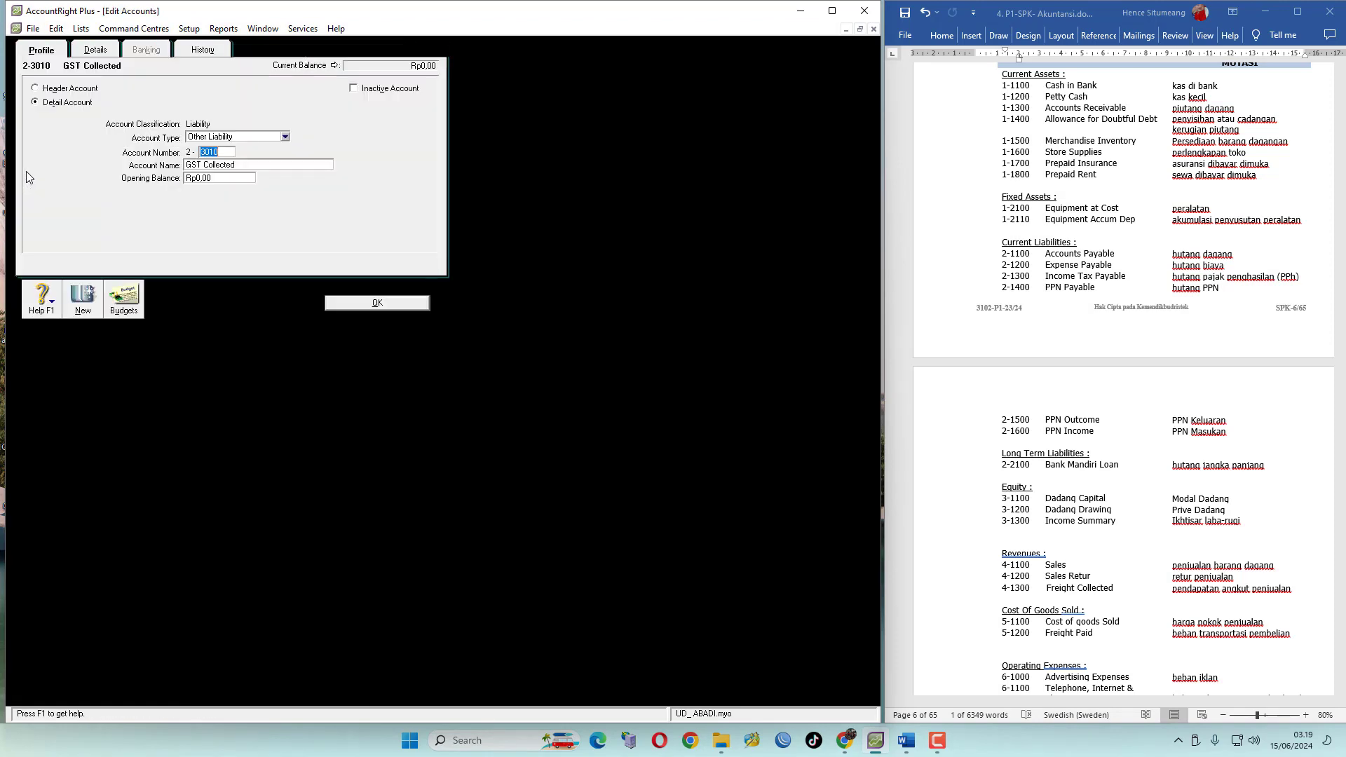
left_click(56, 29)
left_click(91, 127)
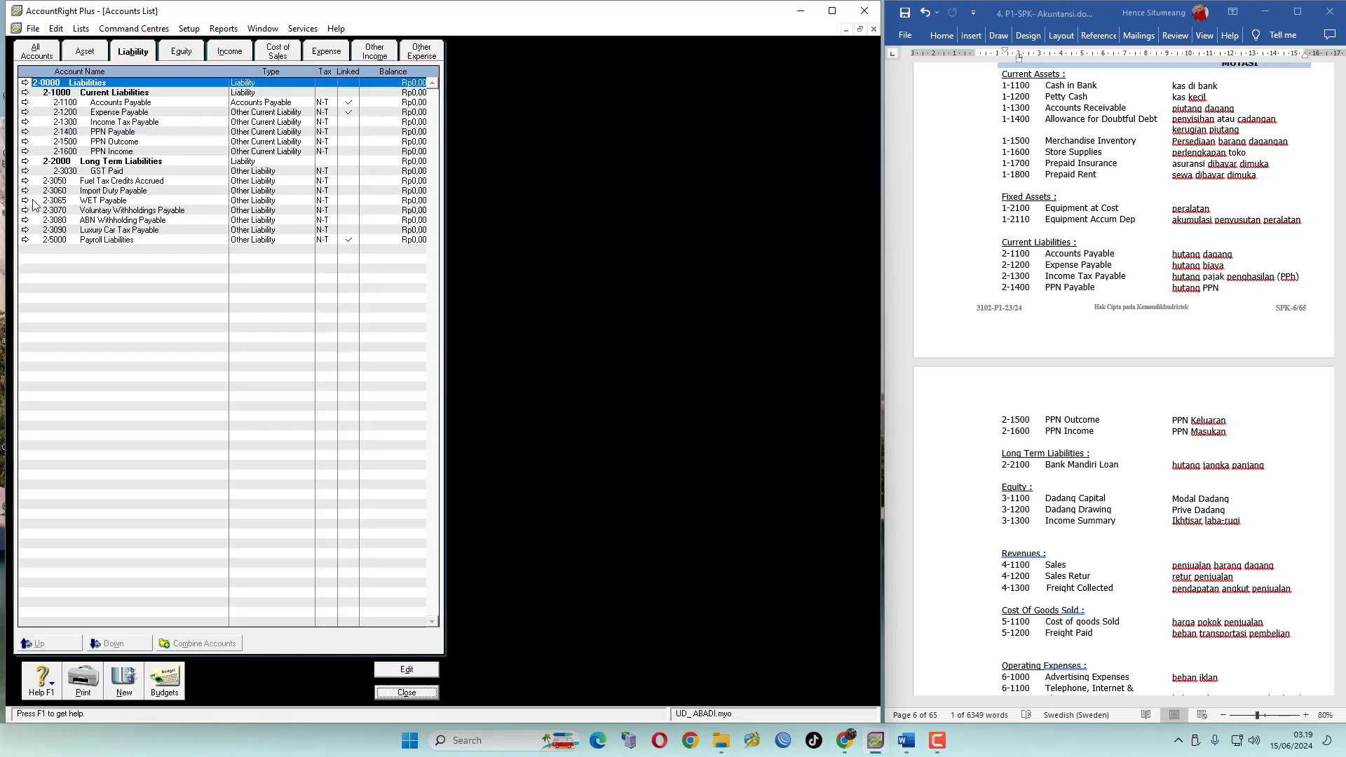
left_click(26, 171)
left_click(56, 29)
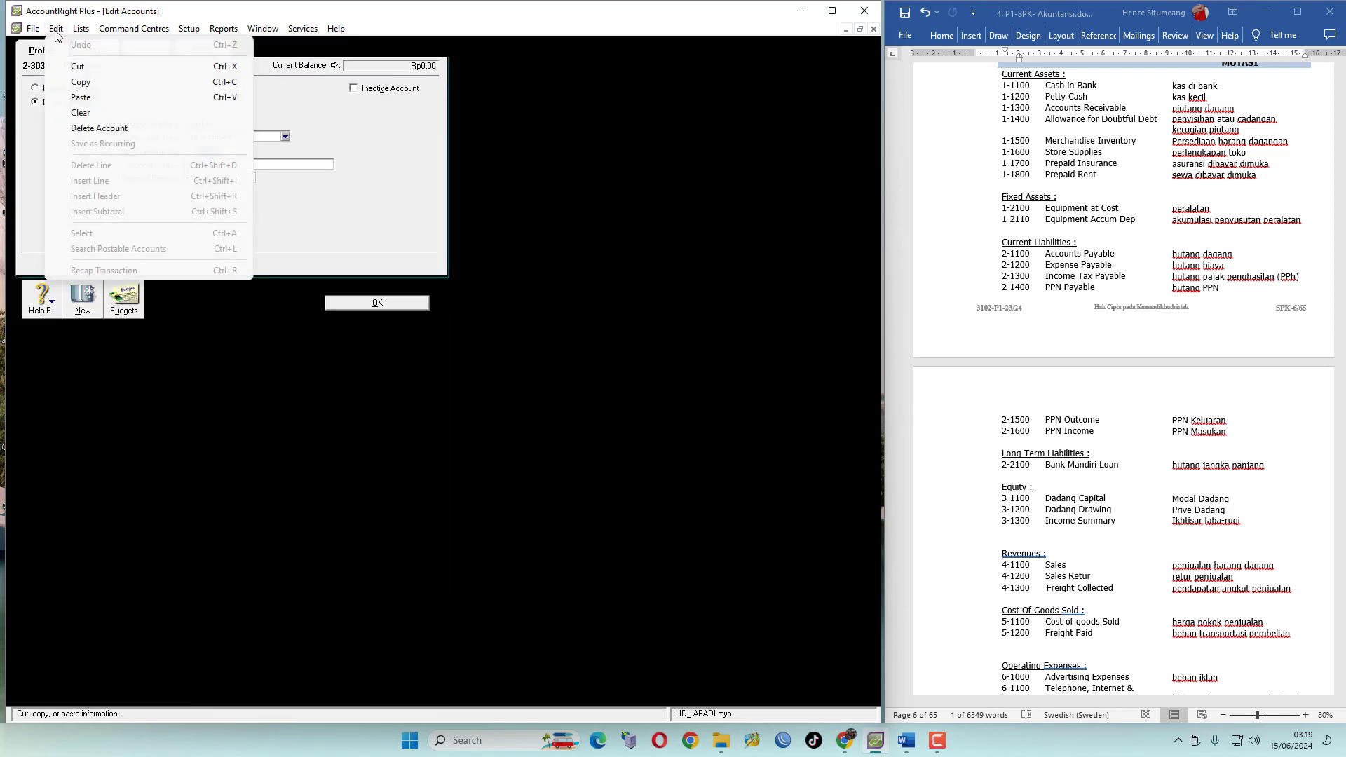
left_click(91, 127)
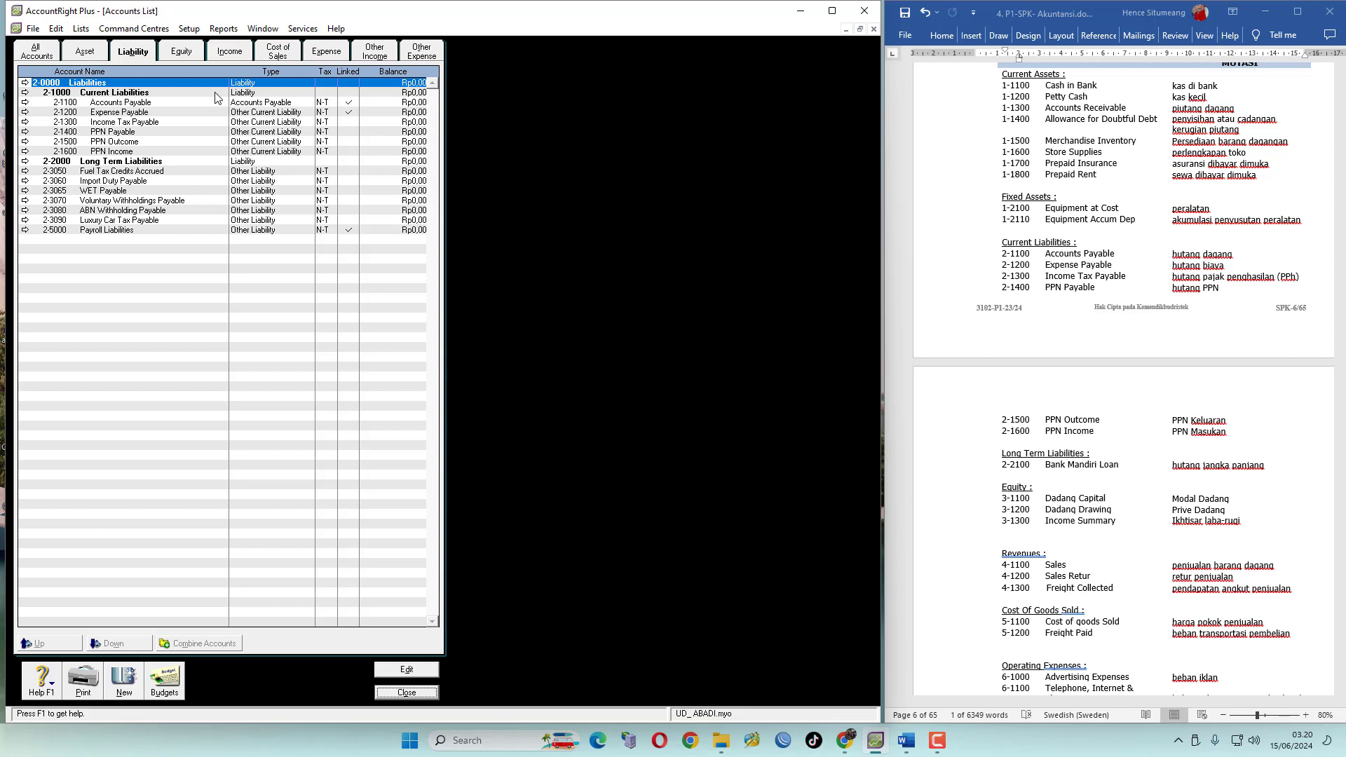
left_click(127, 144)
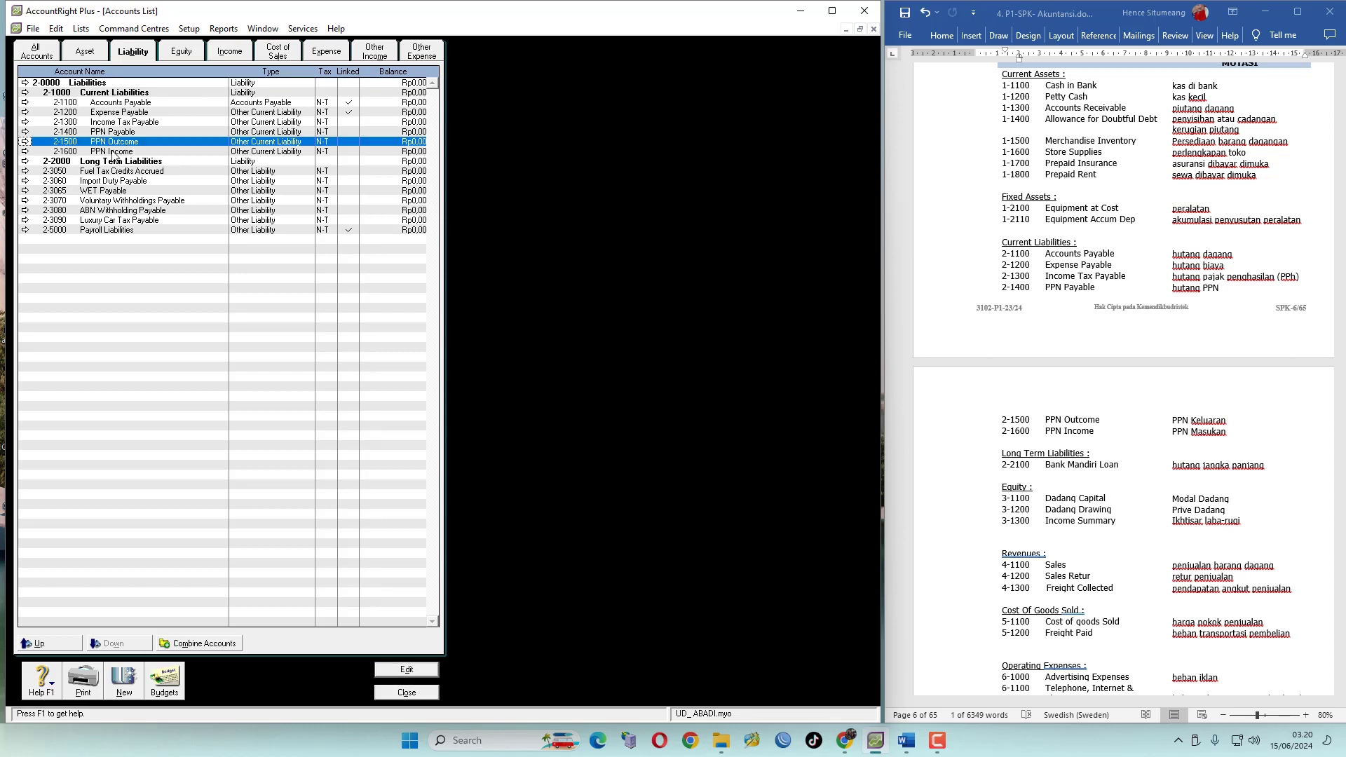
left_click(115, 152)
left_click(131, 141)
left_click(122, 152)
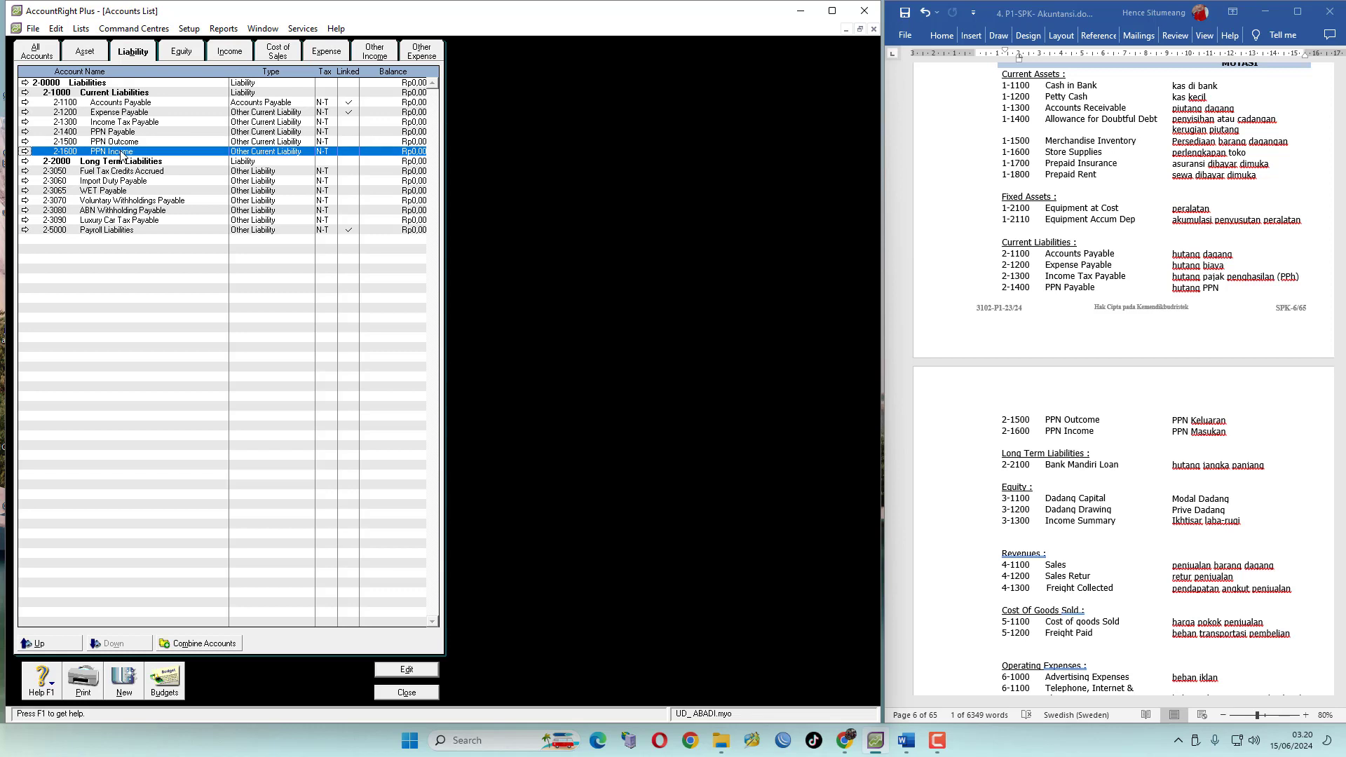
left_click(135, 142)
left_click(128, 153)
left_click(133, 142)
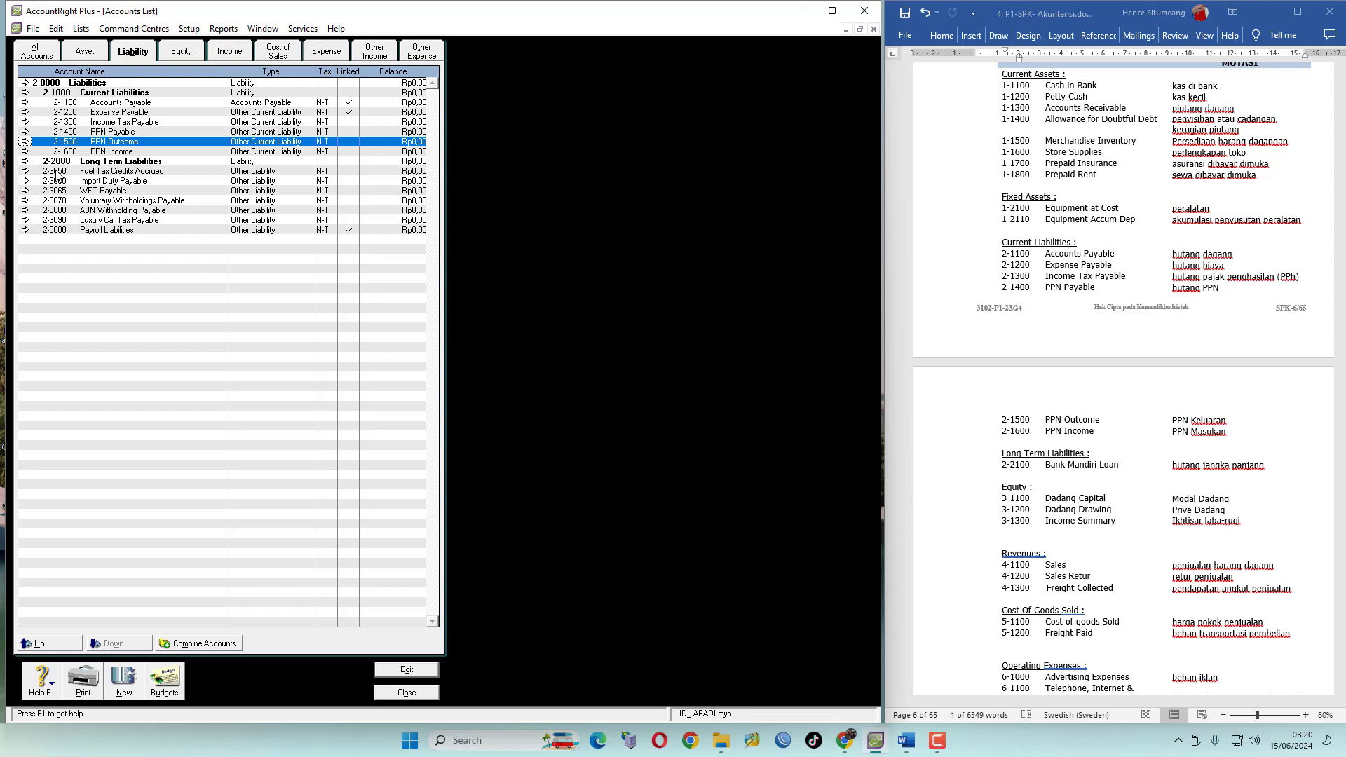
Convert Fuel Tax Credits Accrued into Long Term Liability account 2-2100 Bank Mandiri Loan, indented under the Long Term Liabilities header
left_click(99, 172)
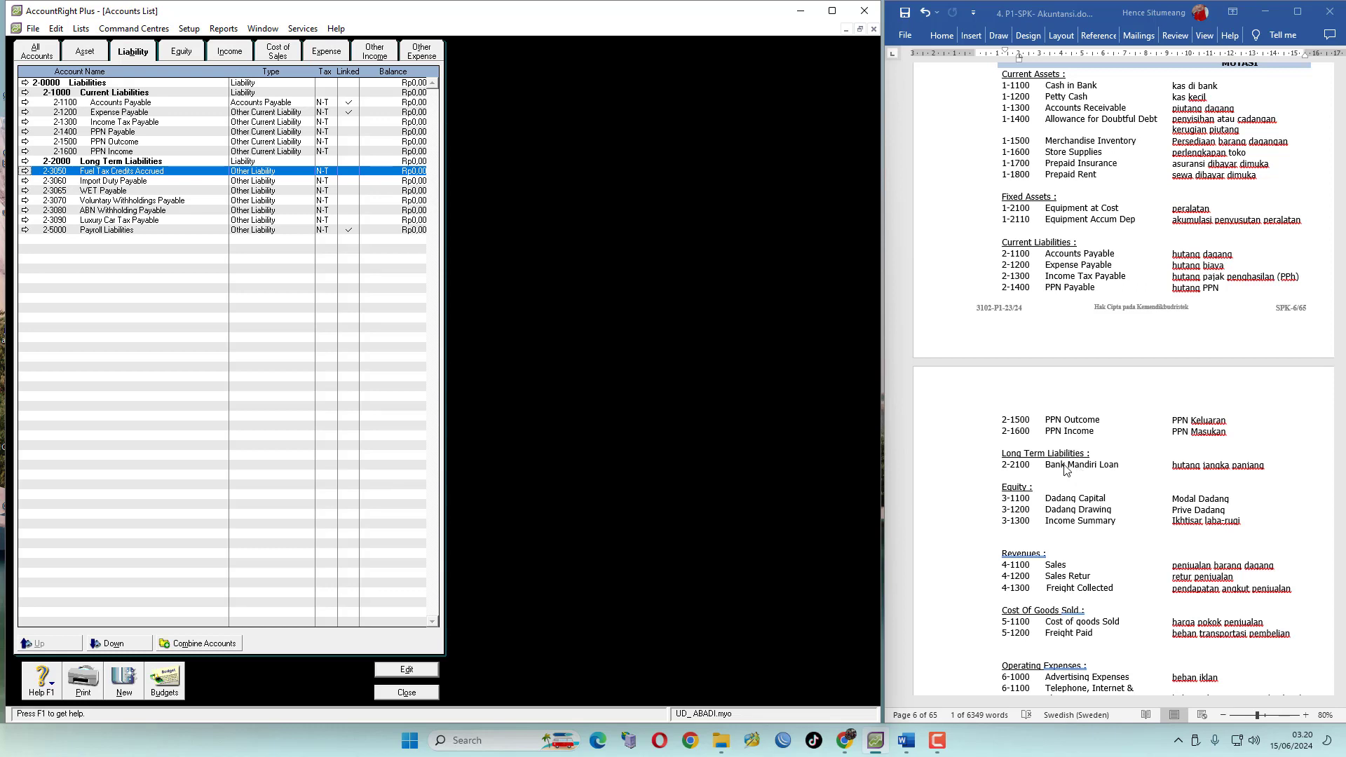
left_click(24, 171)
left_click(285, 138)
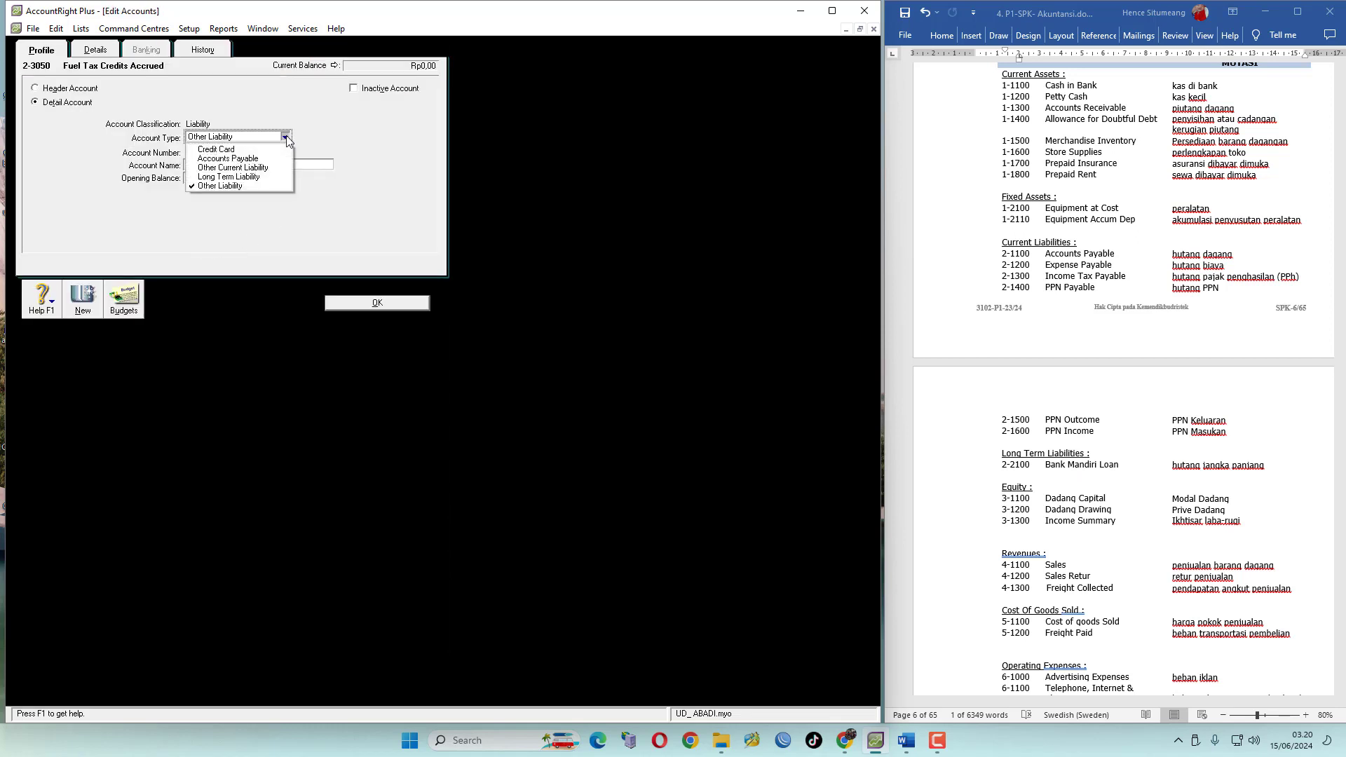
left_click(249, 176)
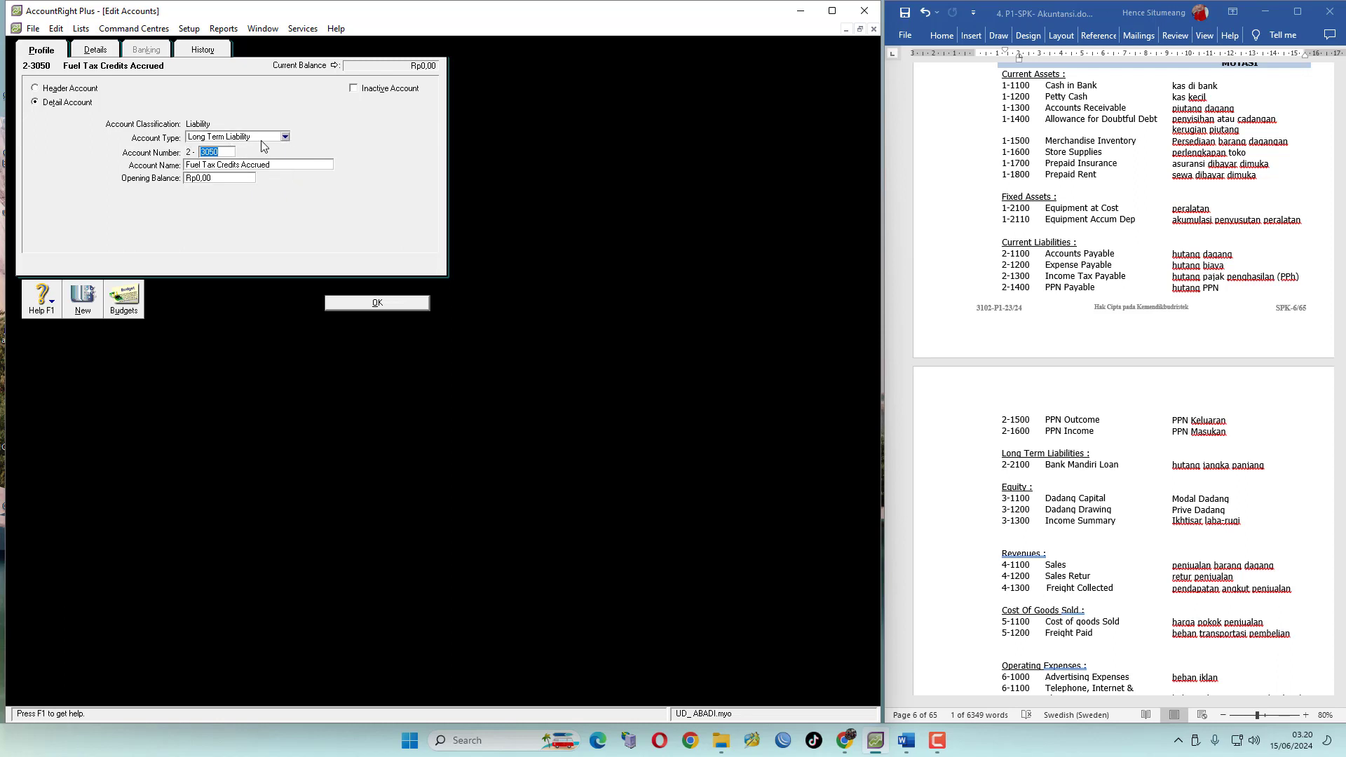
type("210")
left_click(294, 165)
type("Bank Mandiri Loan")
left_click(377, 302)
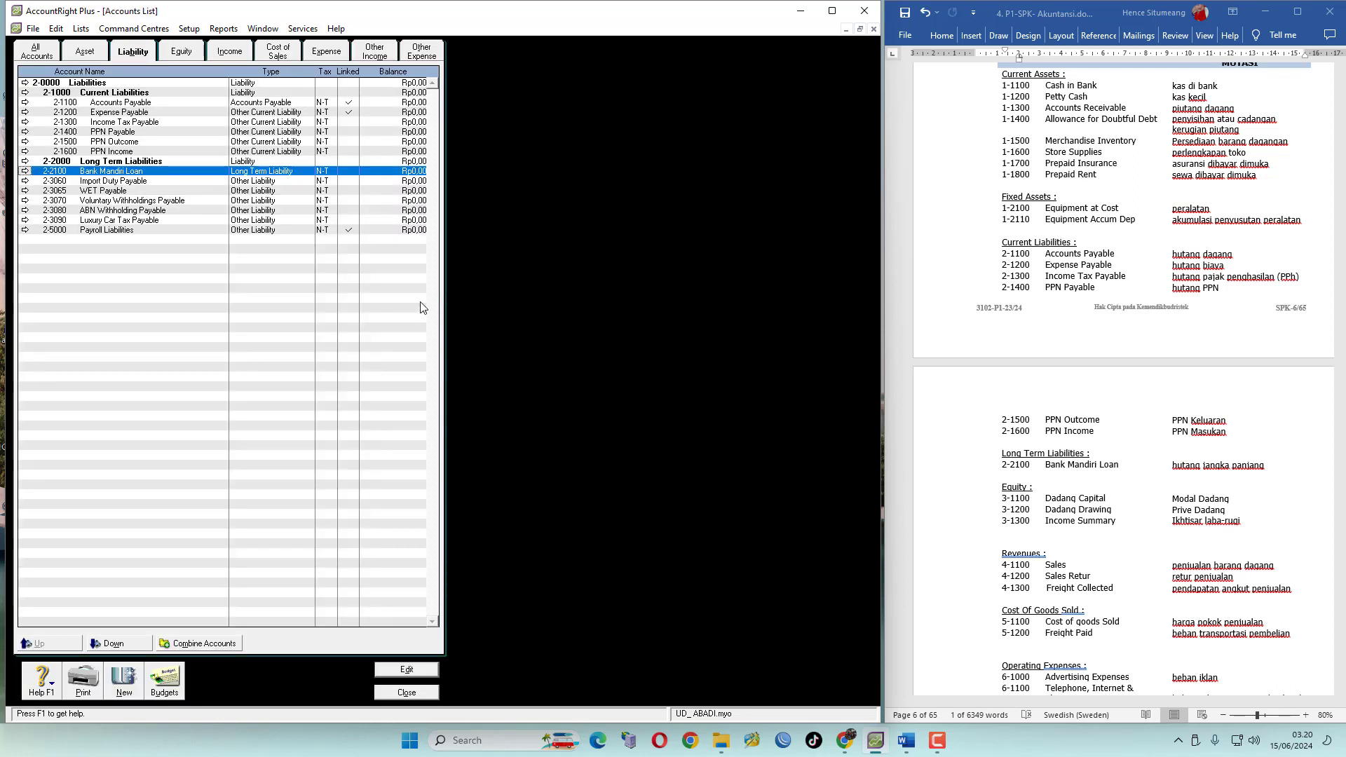
left_click(112, 644)
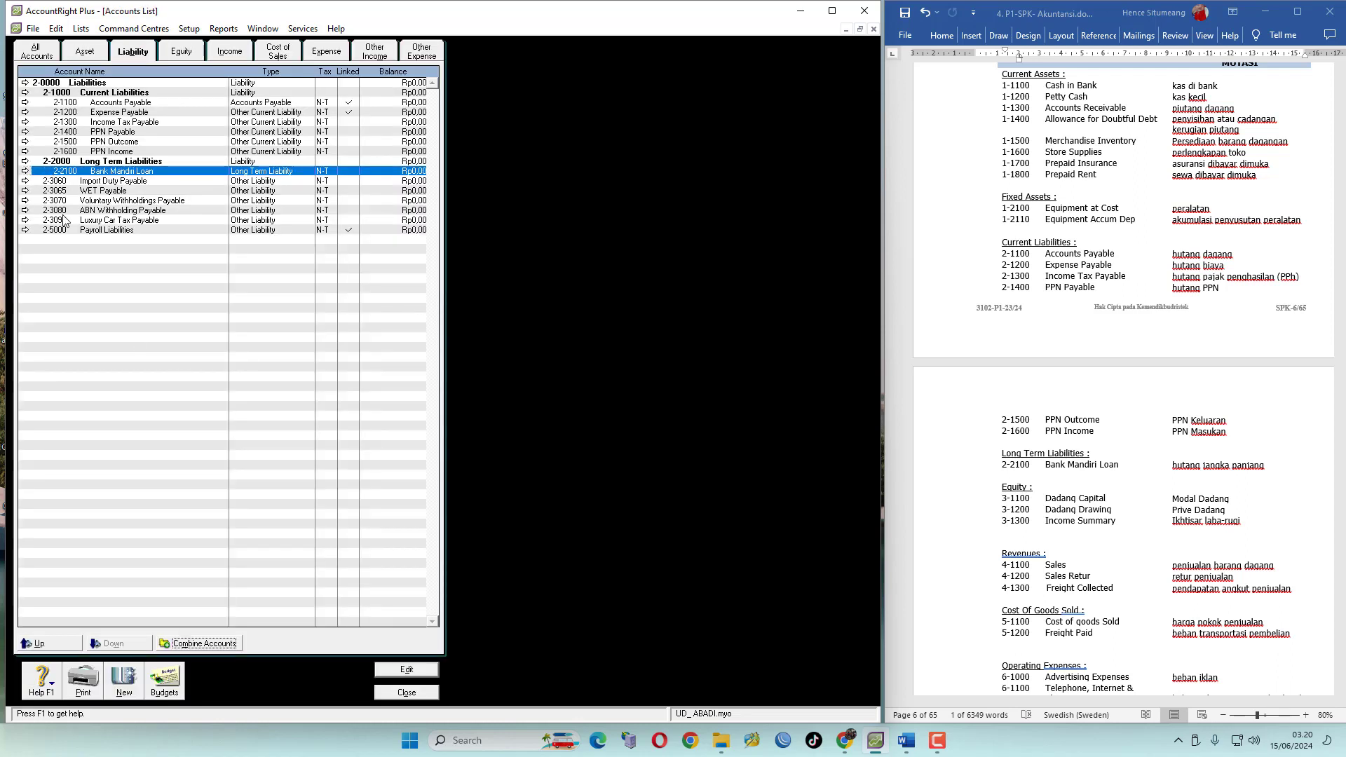
Delete the Import Duty Payable, WET Payable and Voluntary Withholdings Payable accounts
left_click(30, 182)
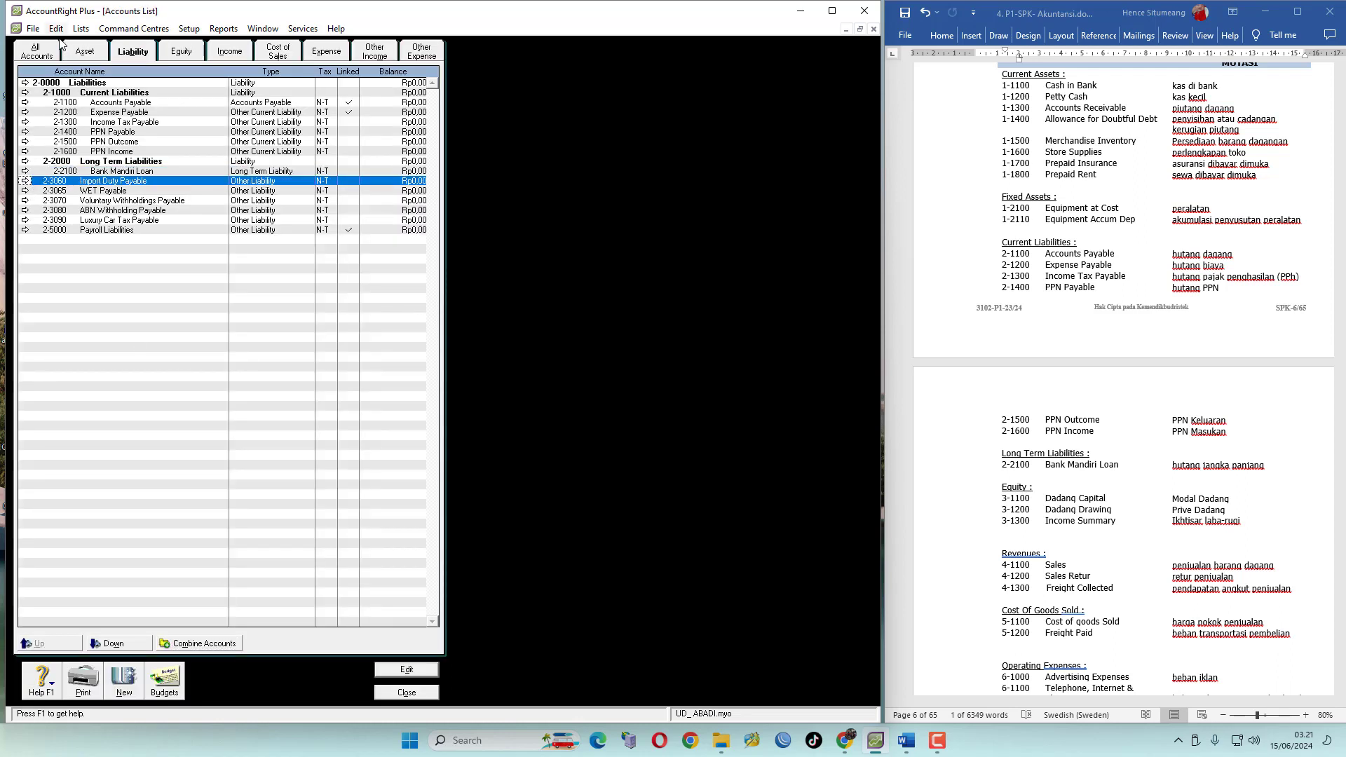
left_click(25, 181)
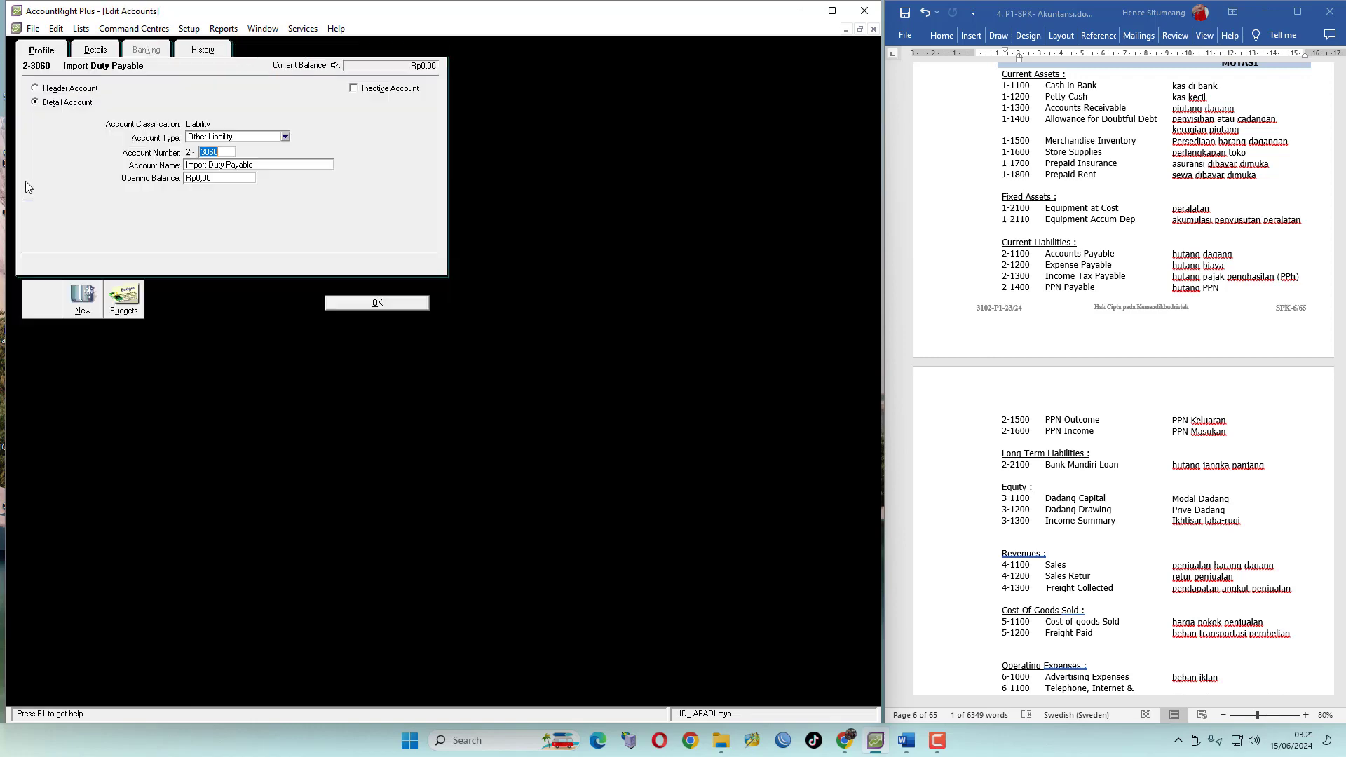
left_click(56, 28)
left_click(95, 128)
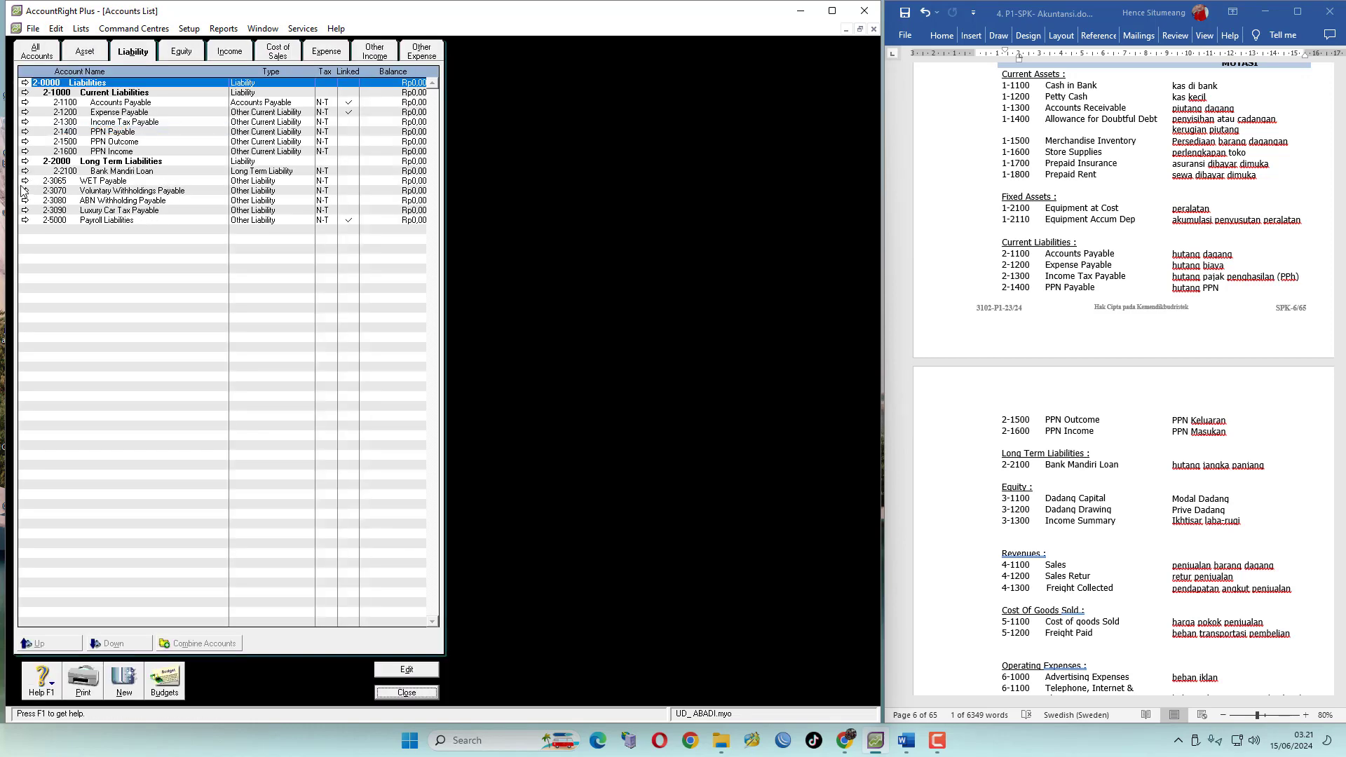
left_click(25, 180)
left_click(56, 29)
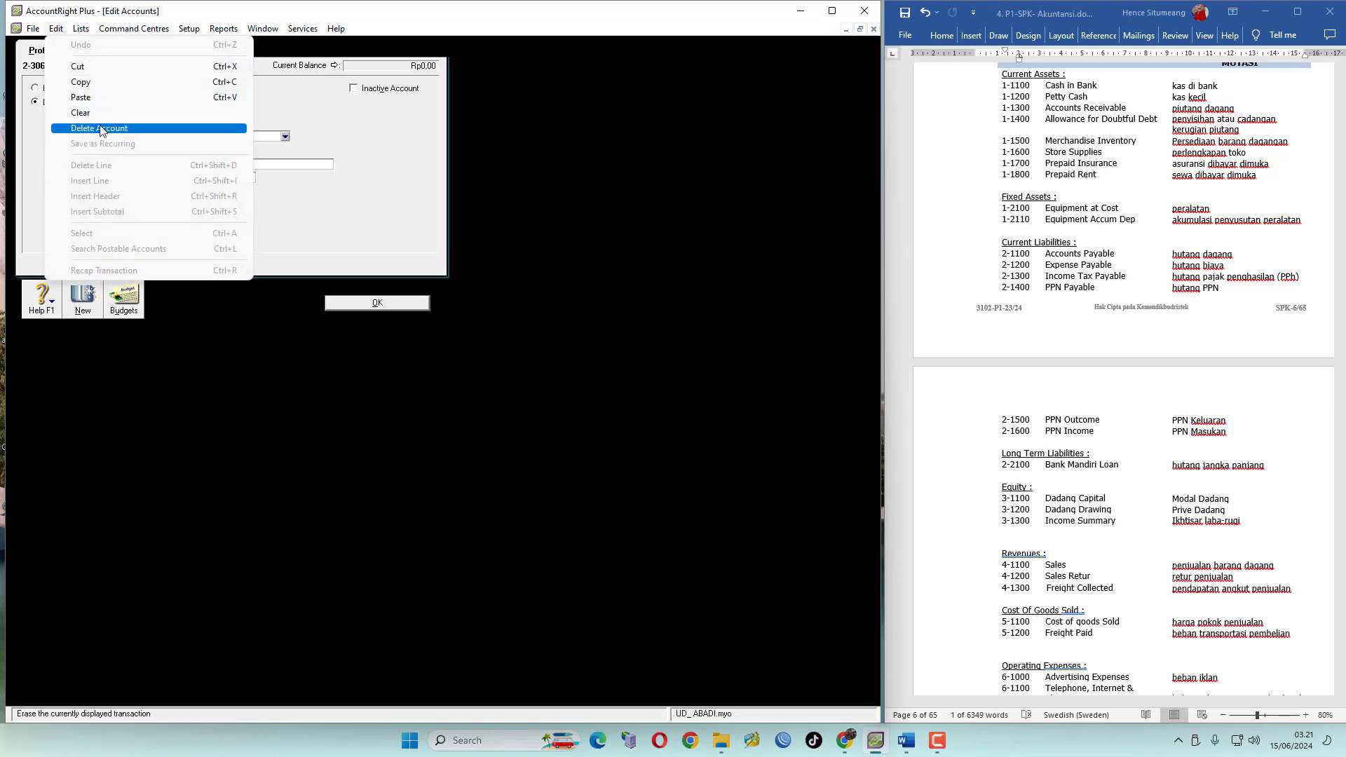
left_click(95, 128)
left_click(25, 181)
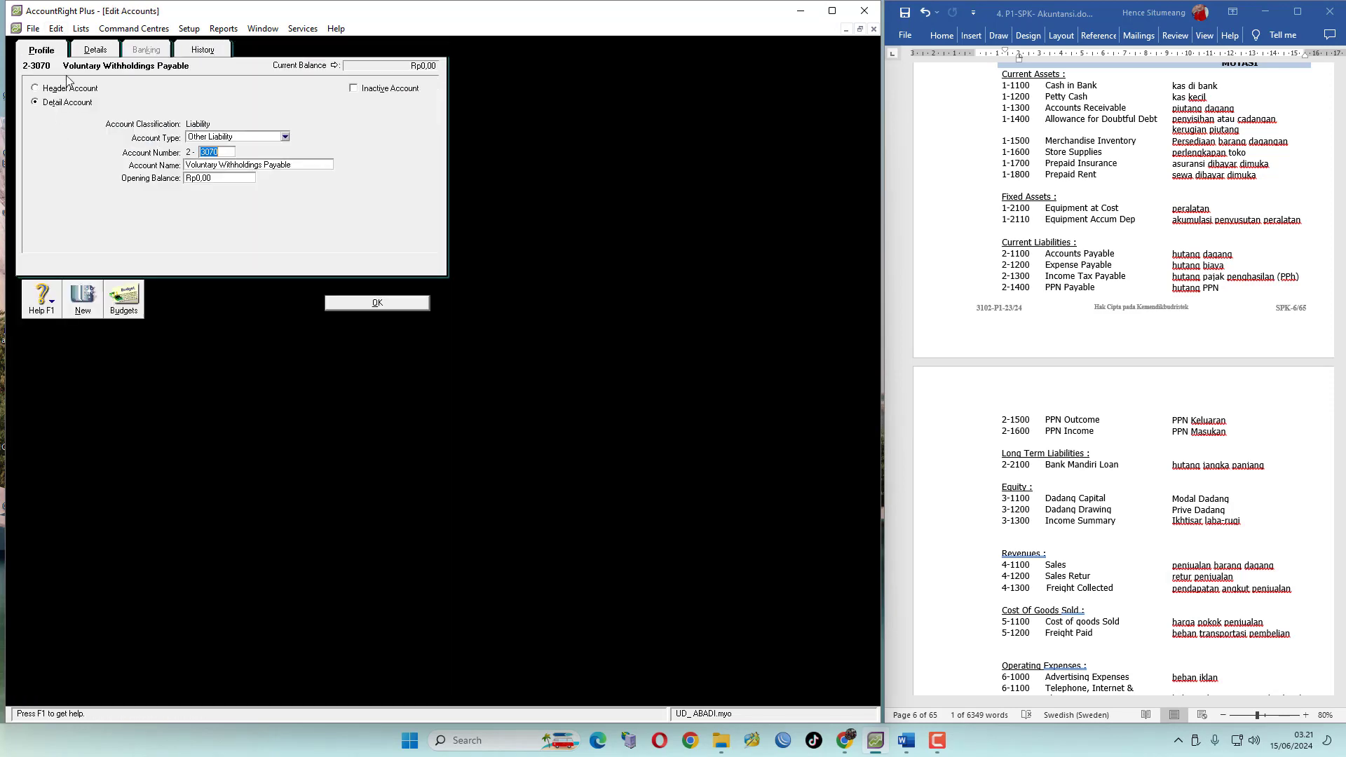
left_click(56, 28)
left_click(95, 128)
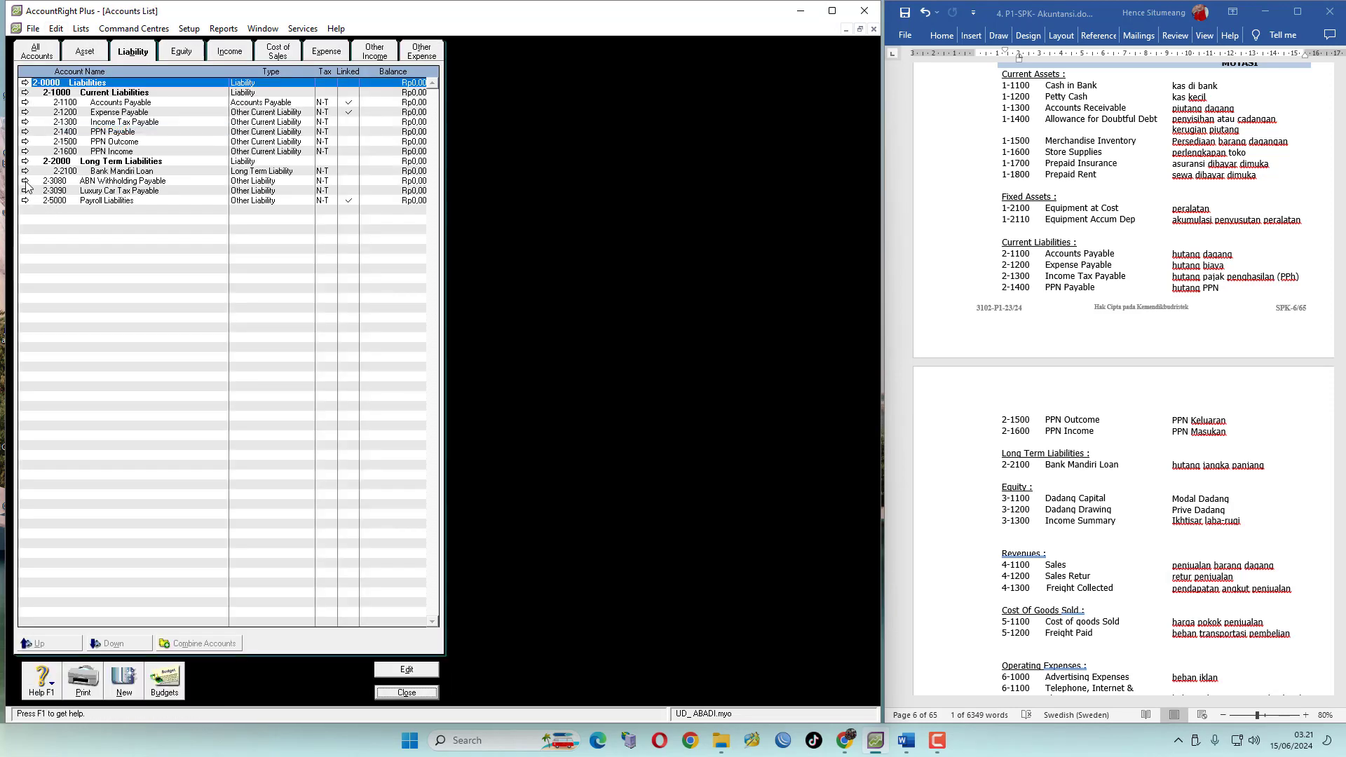
Delete the ABN Withholding Payable and Luxury Car Tax Payable accounts
left_click(26, 181)
left_click(58, 28)
left_click(95, 128)
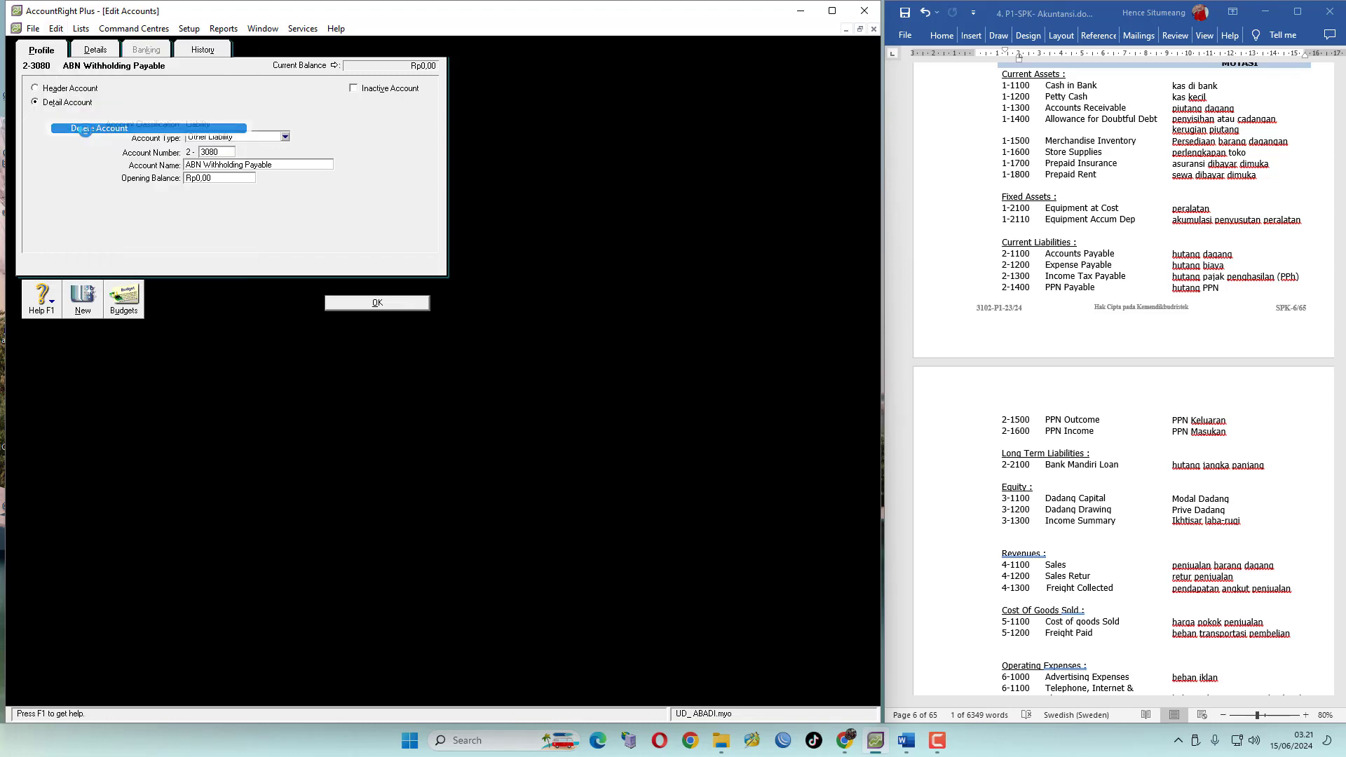
left_click(25, 181)
left_click(56, 28)
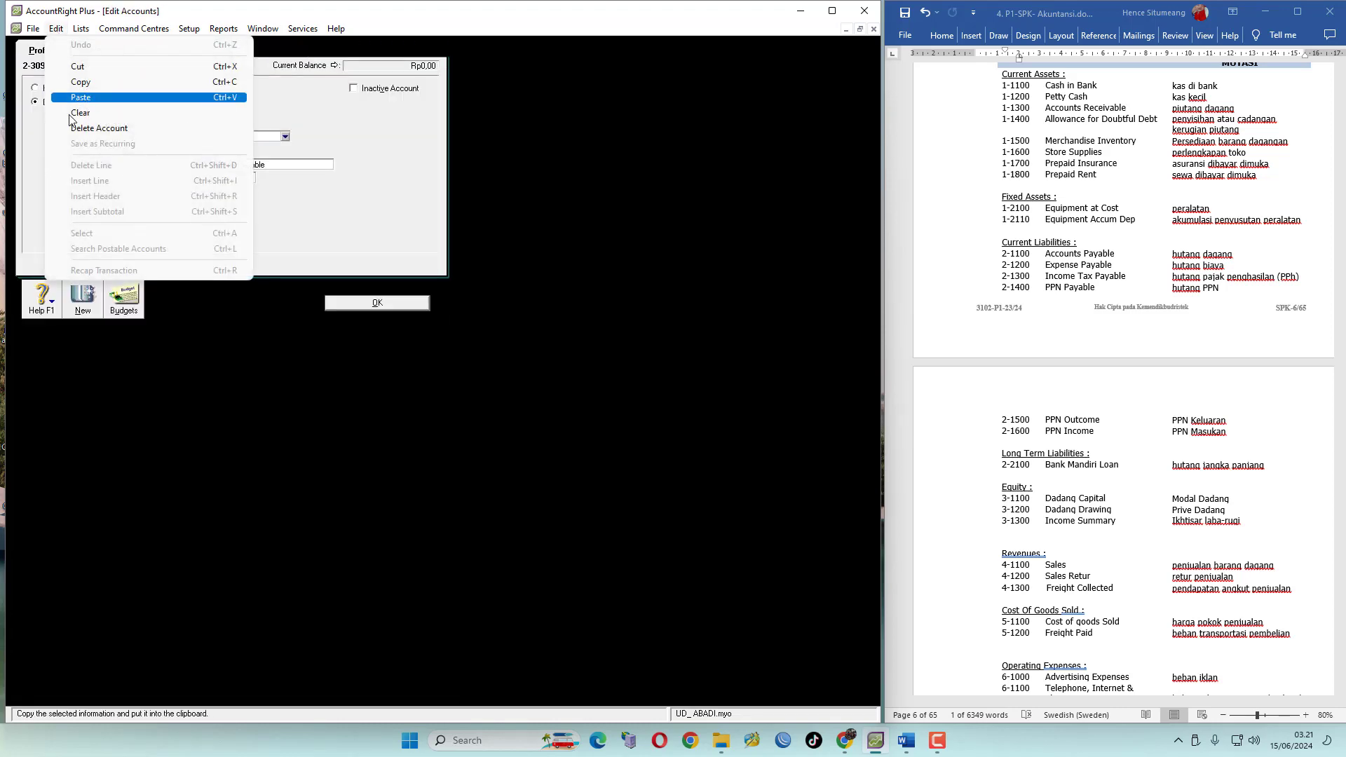
left_click(81, 128)
Try to delete the Payroll Liabilities account
left_click(26, 183)
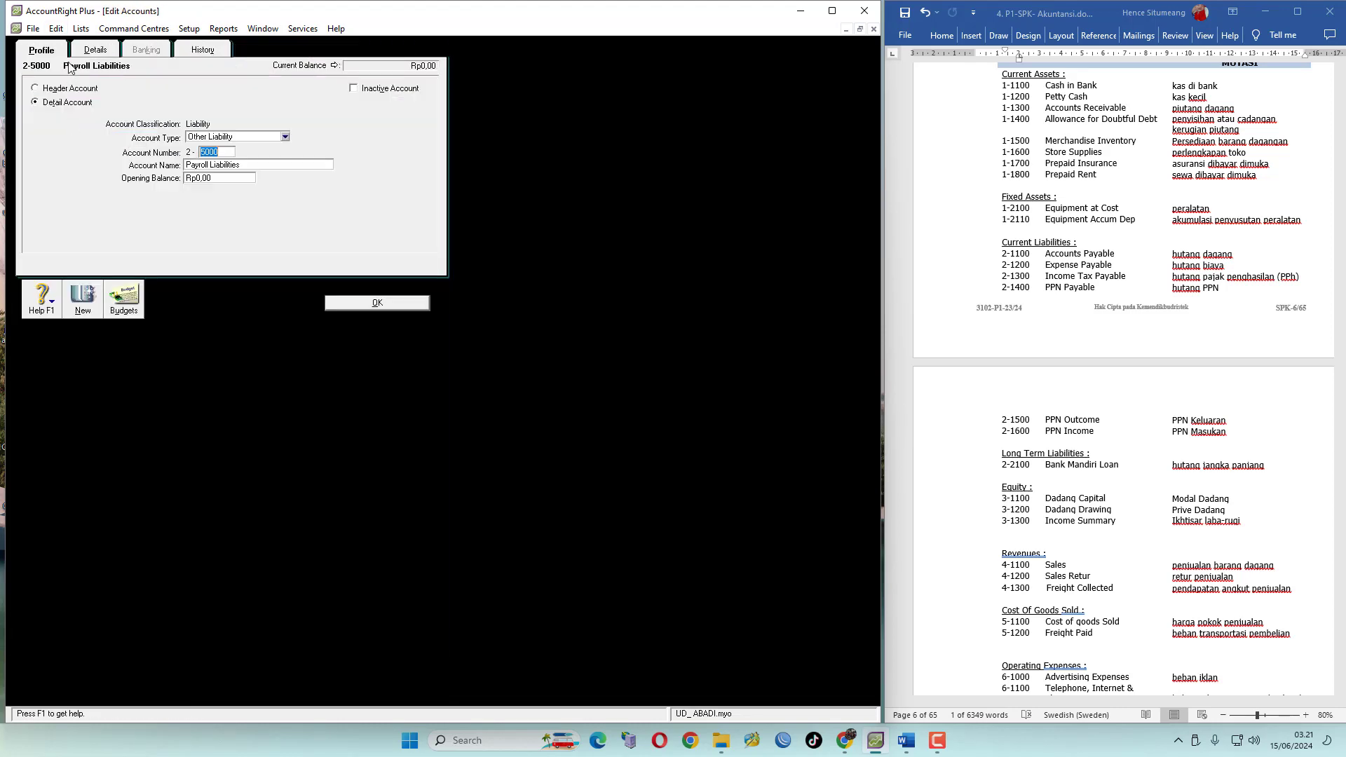
left_click(56, 33)
left_click(81, 128)
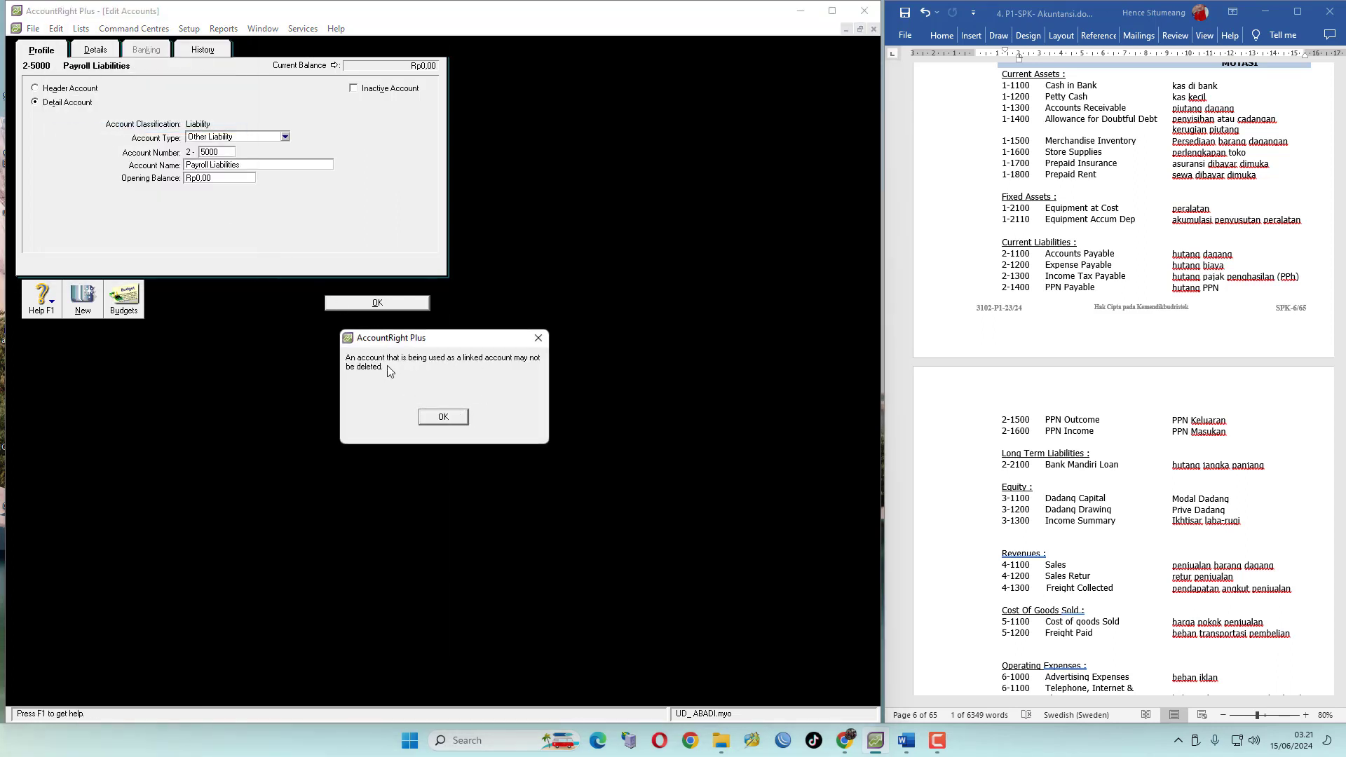
left_click(447, 419)
left_click(376, 304)
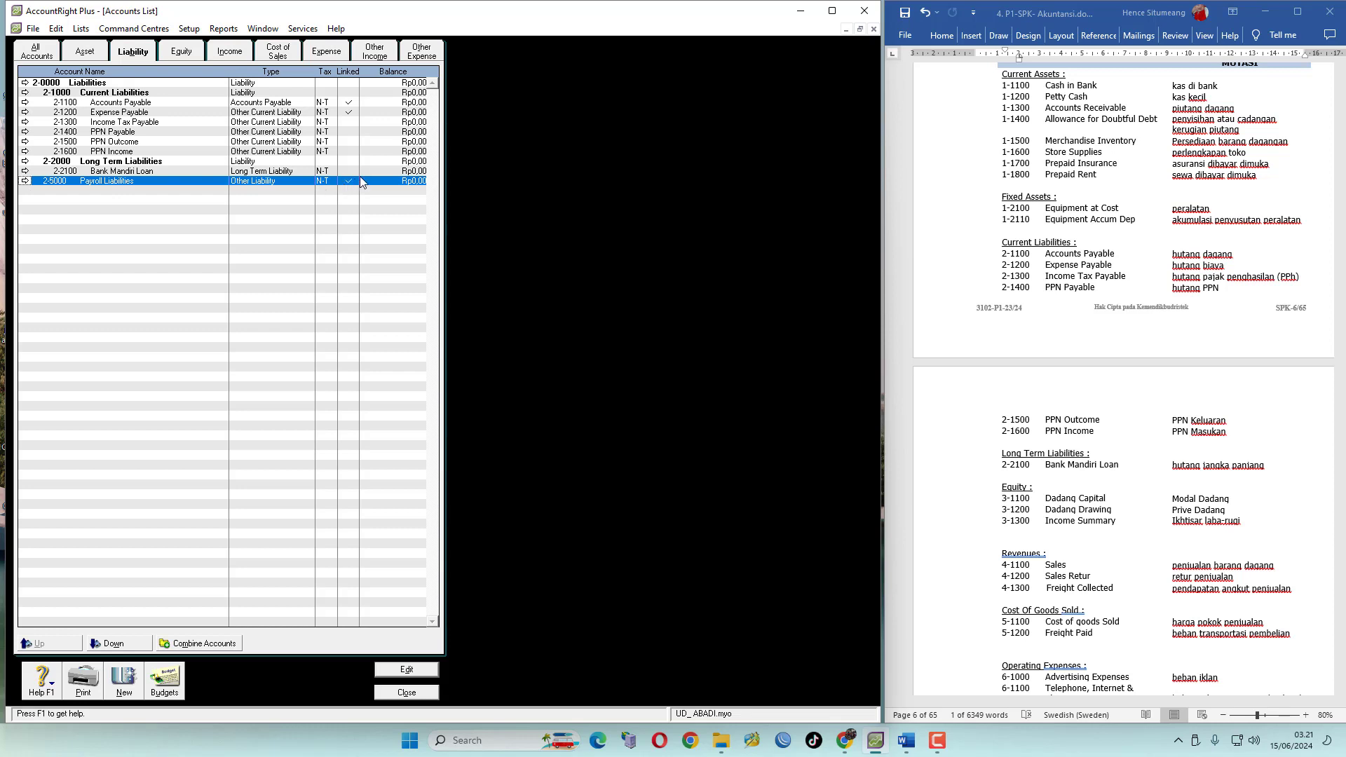
Reassign the payroll Default Tax/Deductions Payable Account to 2-1300 Income Tax Payable so Payroll Liabilities is no longer linked
left_click(26, 181)
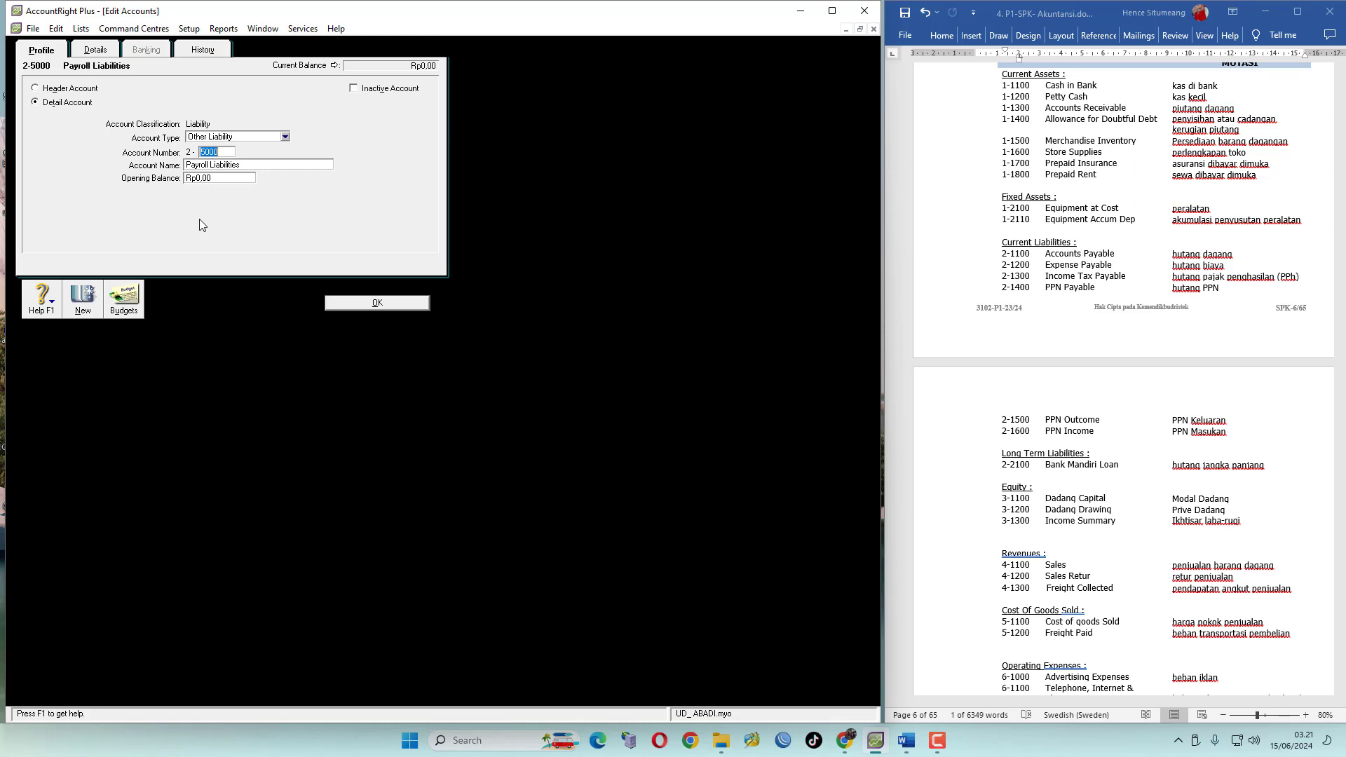
left_click(98, 50)
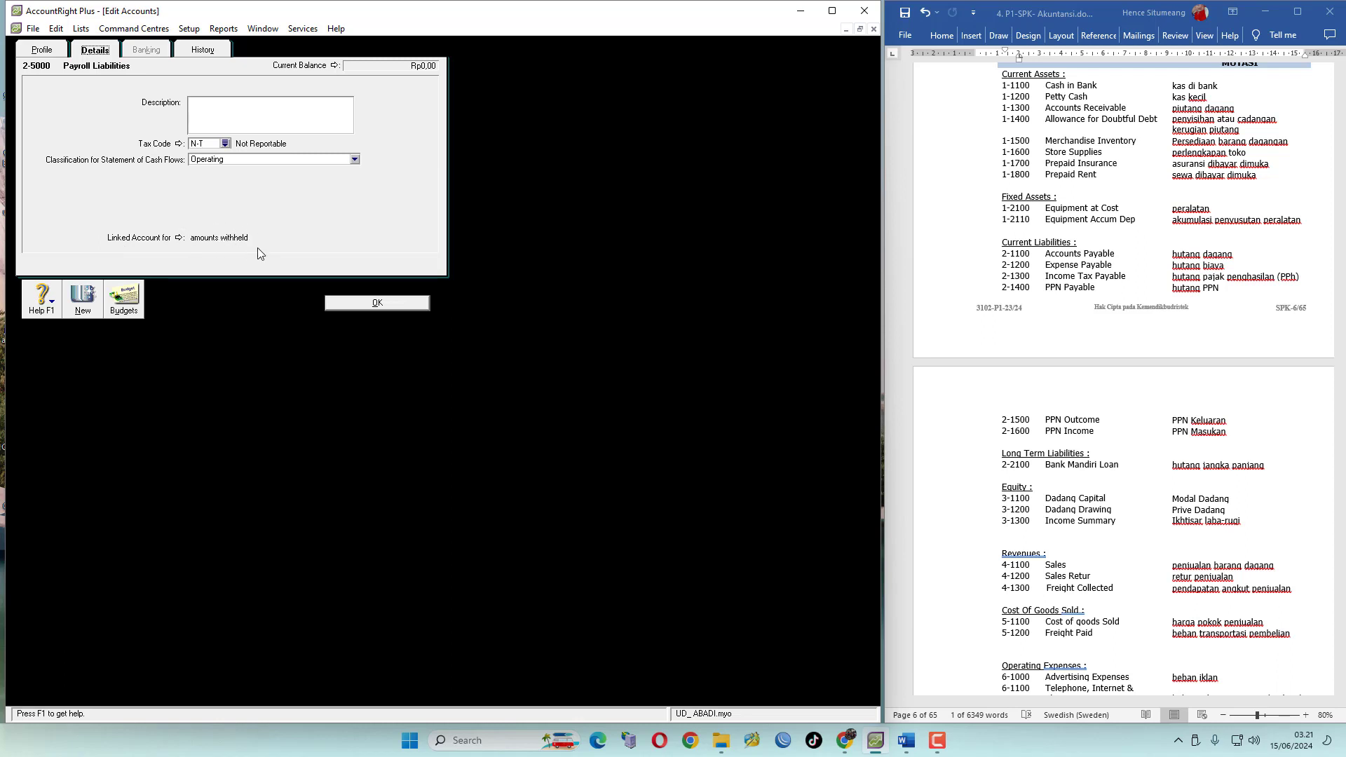
left_click(179, 238)
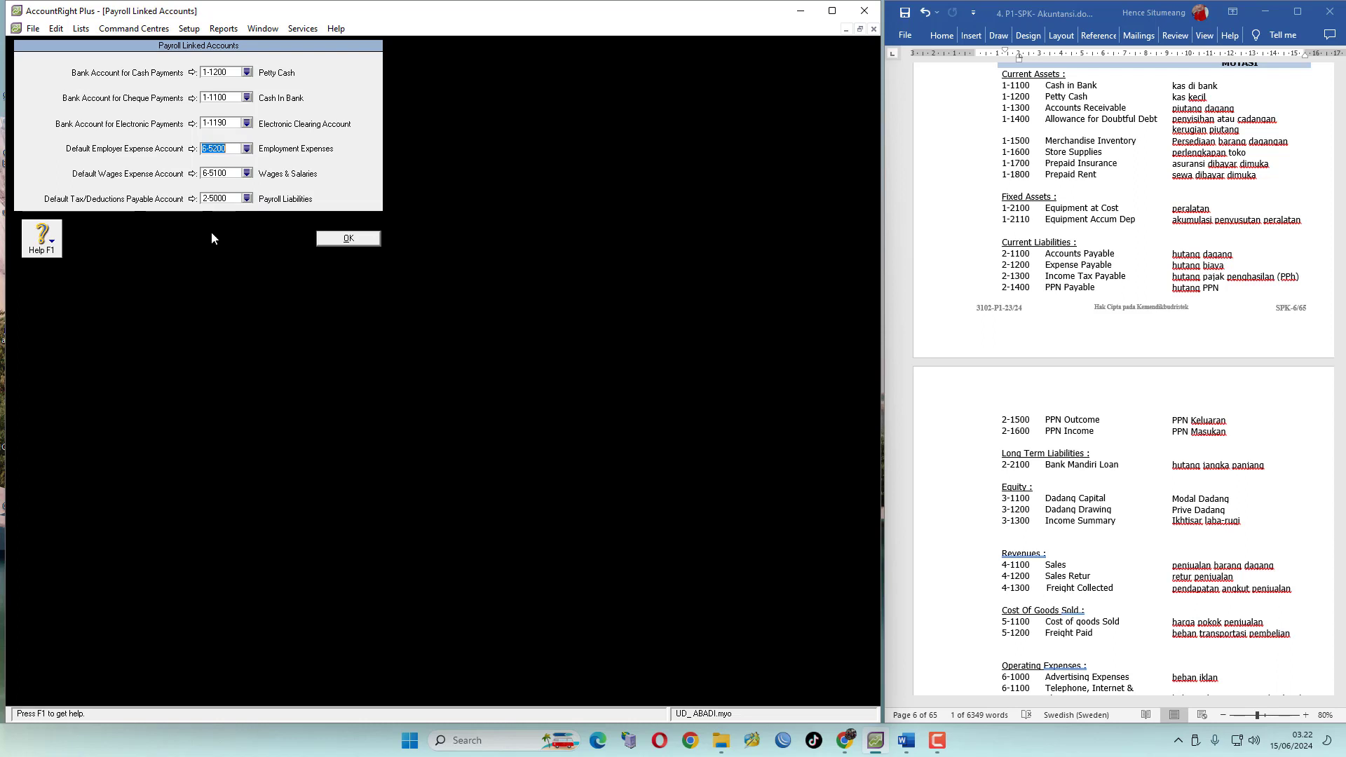
left_click(348, 238)
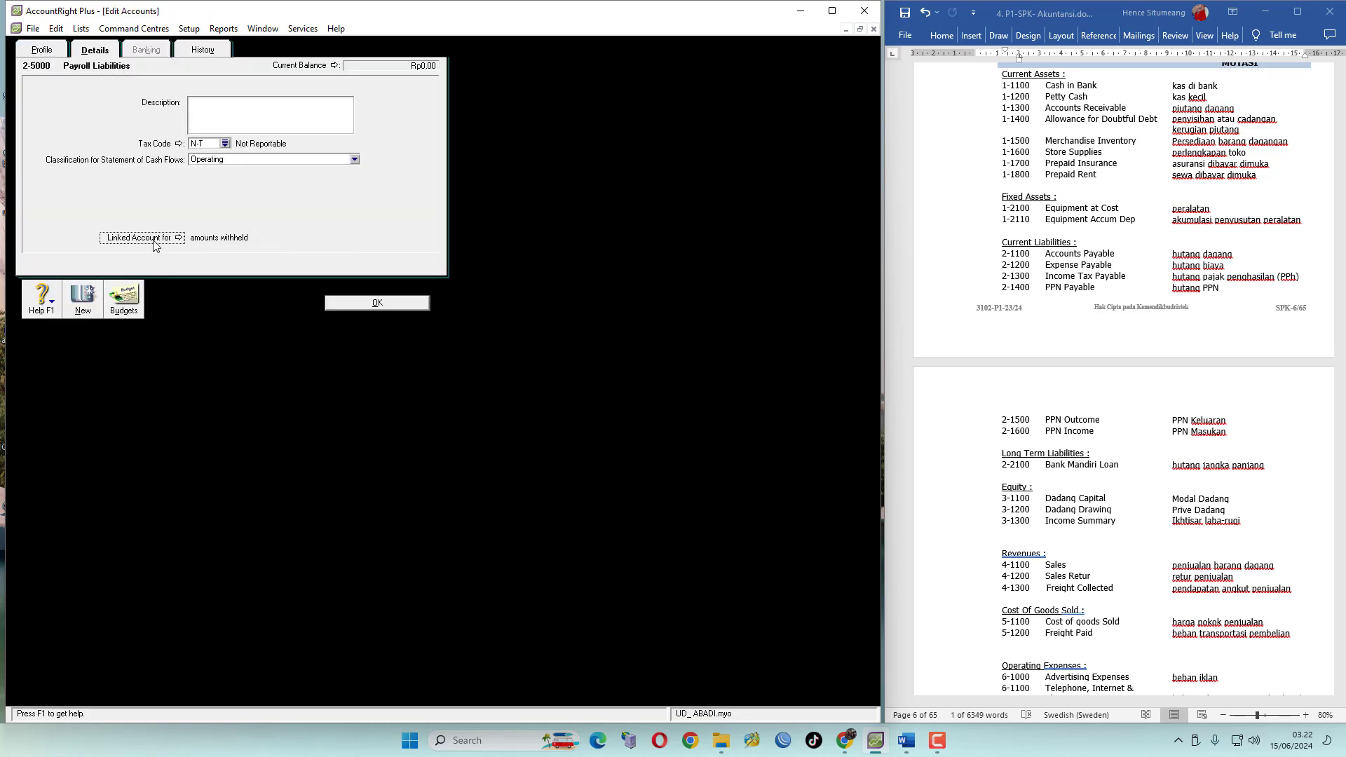
left_click(179, 238)
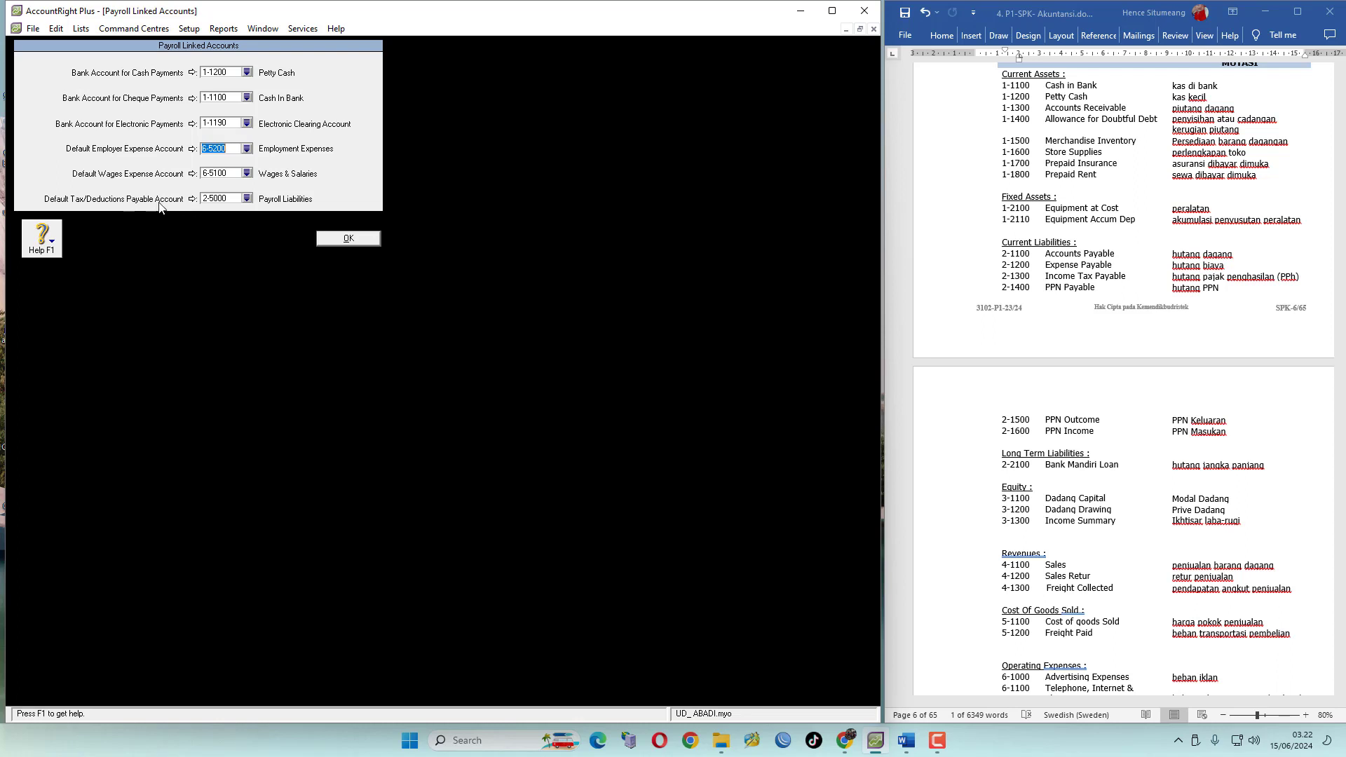
left_click(246, 199)
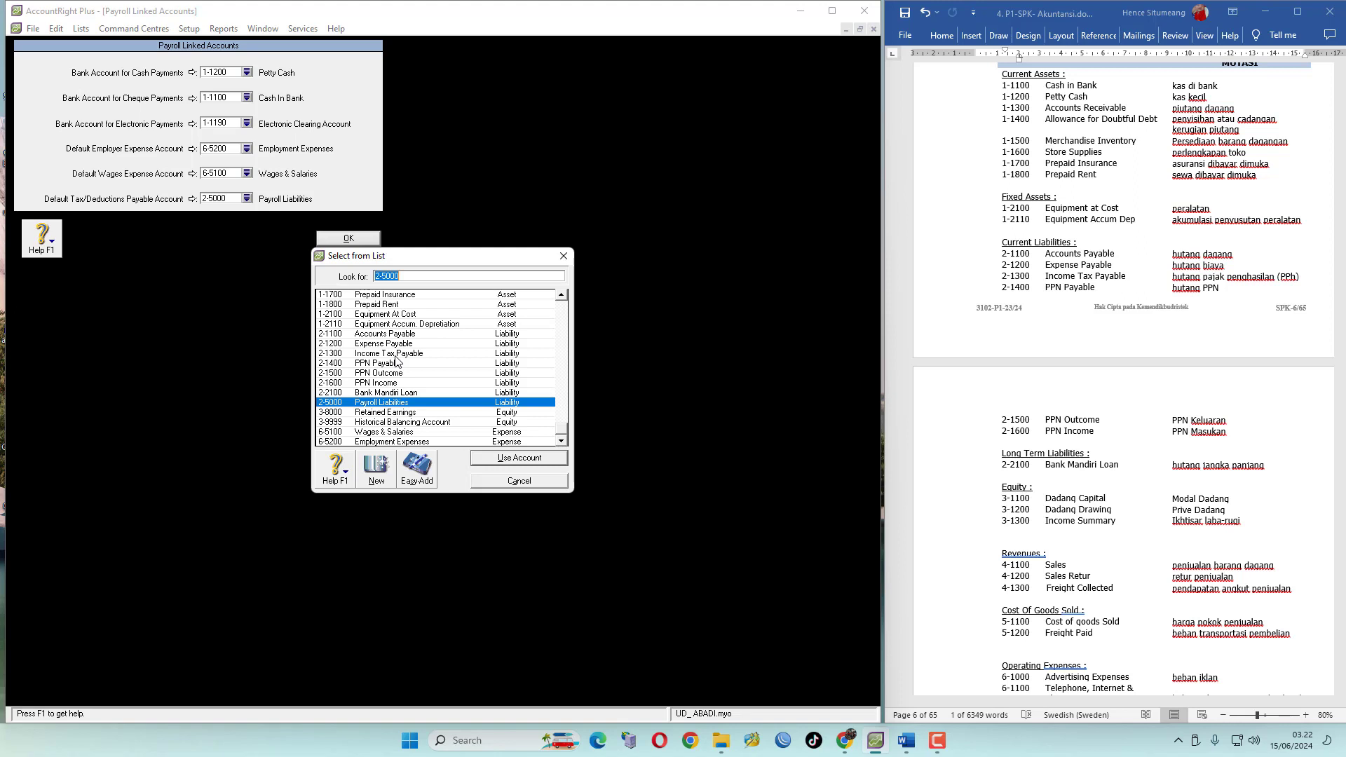
left_click(395, 354)
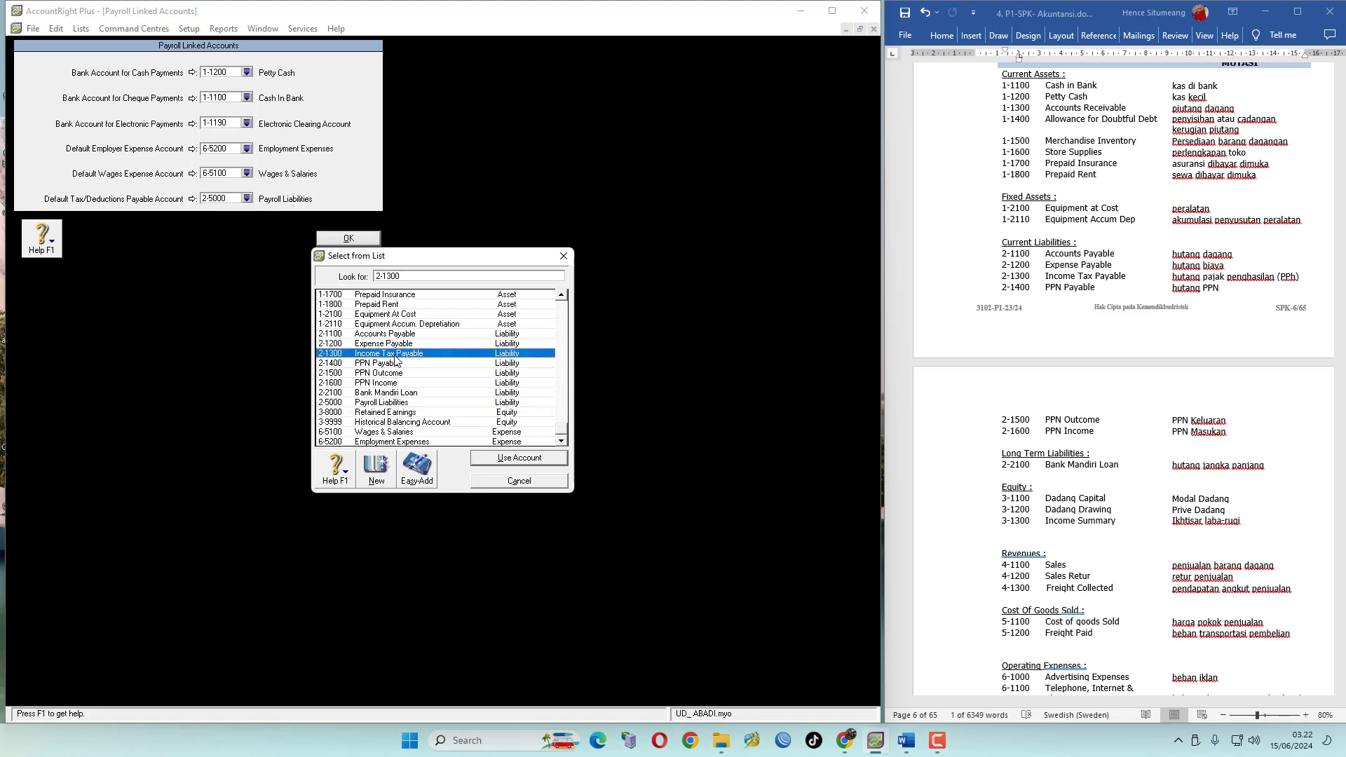
left_click(536, 460)
left_click(361, 243)
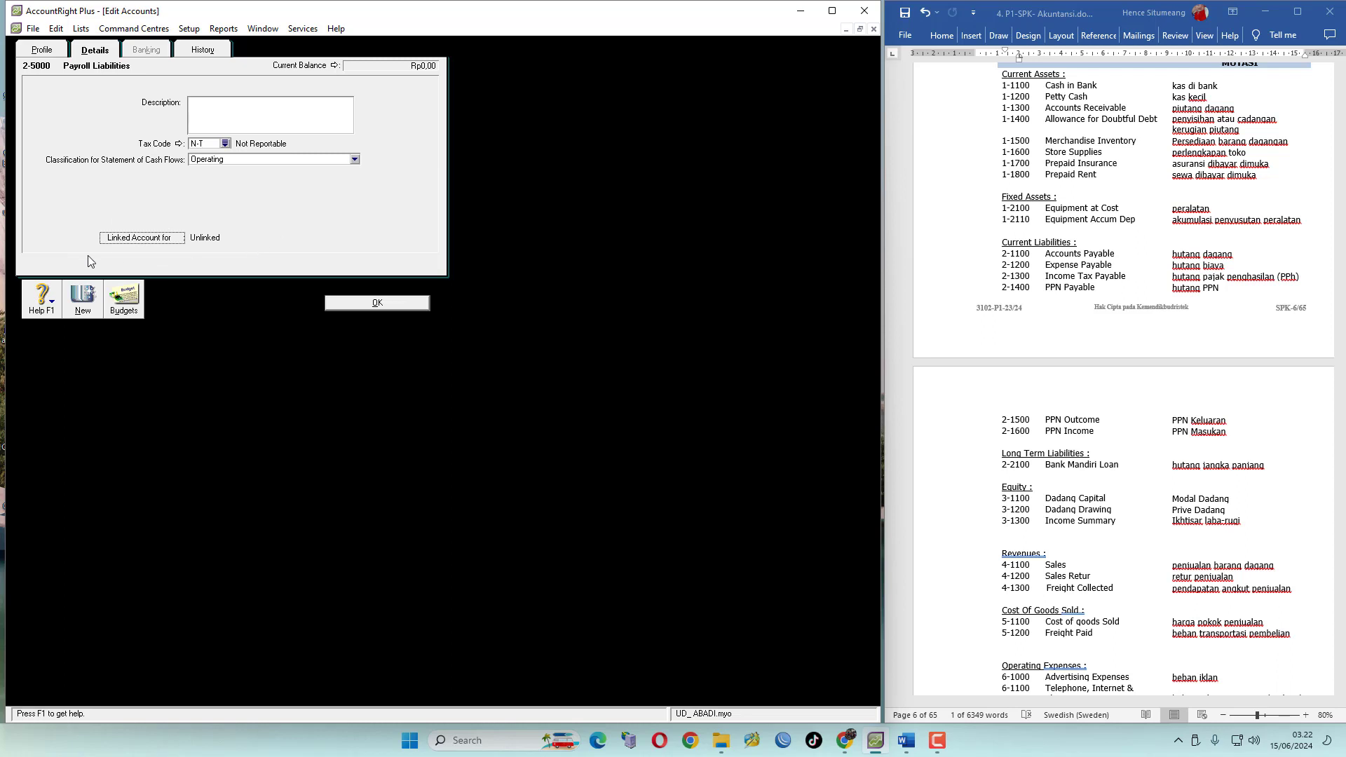
left_click(53, 55)
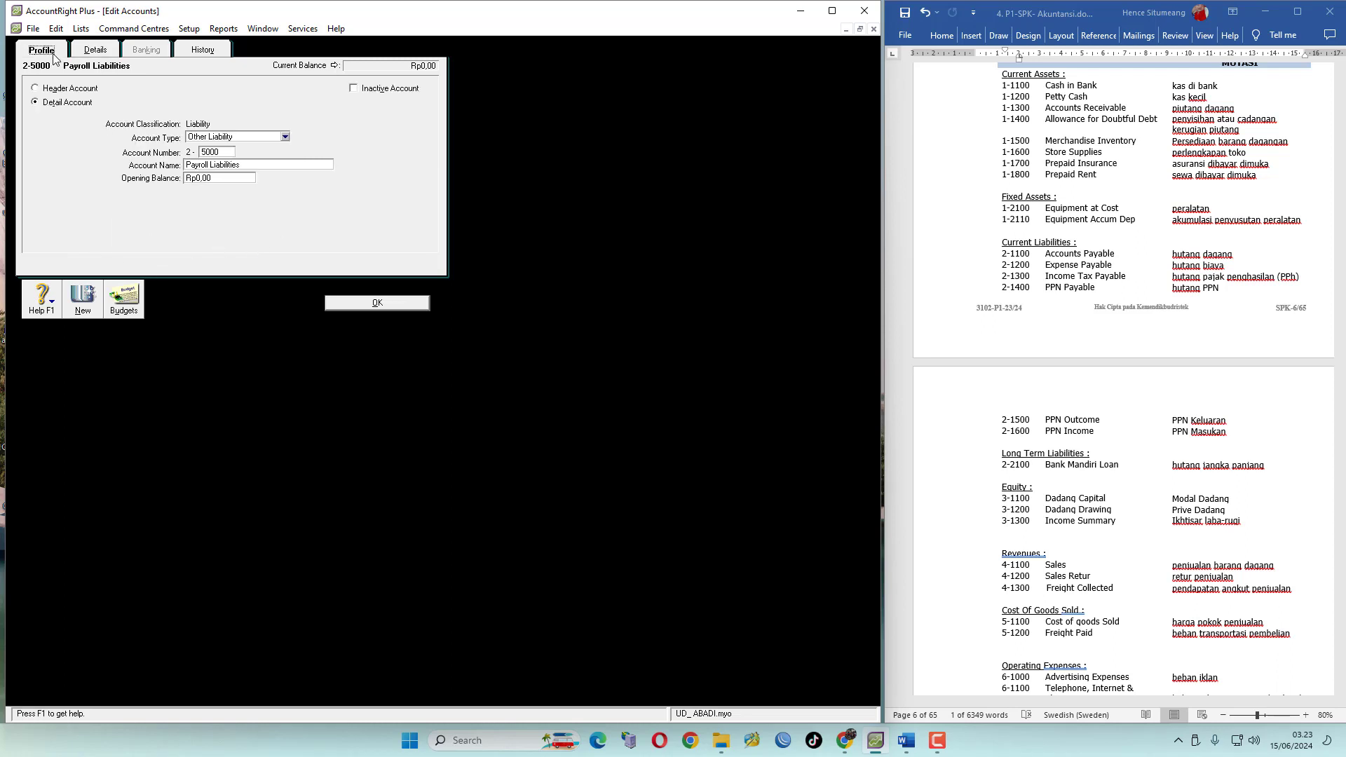
left_click(379, 303)
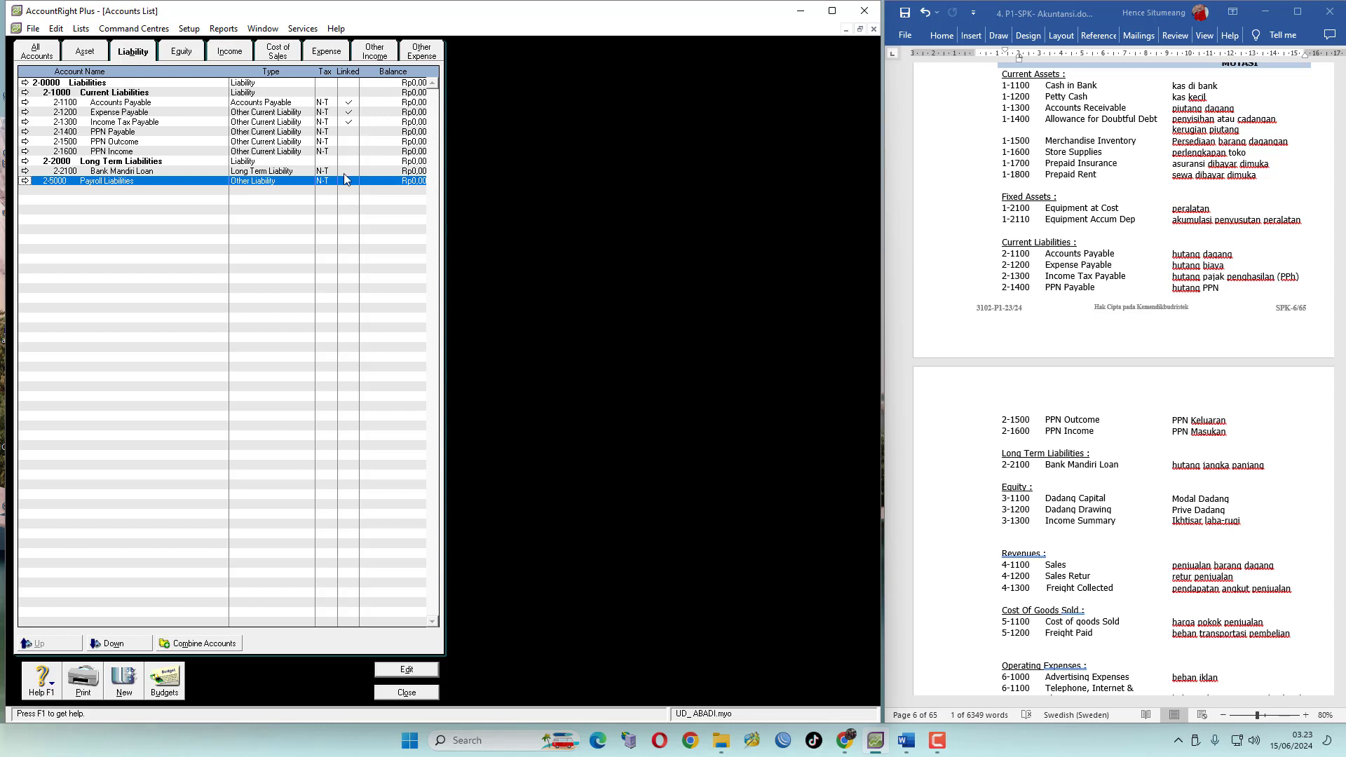
Delete the Payroll Liabilities account
left_click(25, 181)
left_click(55, 28)
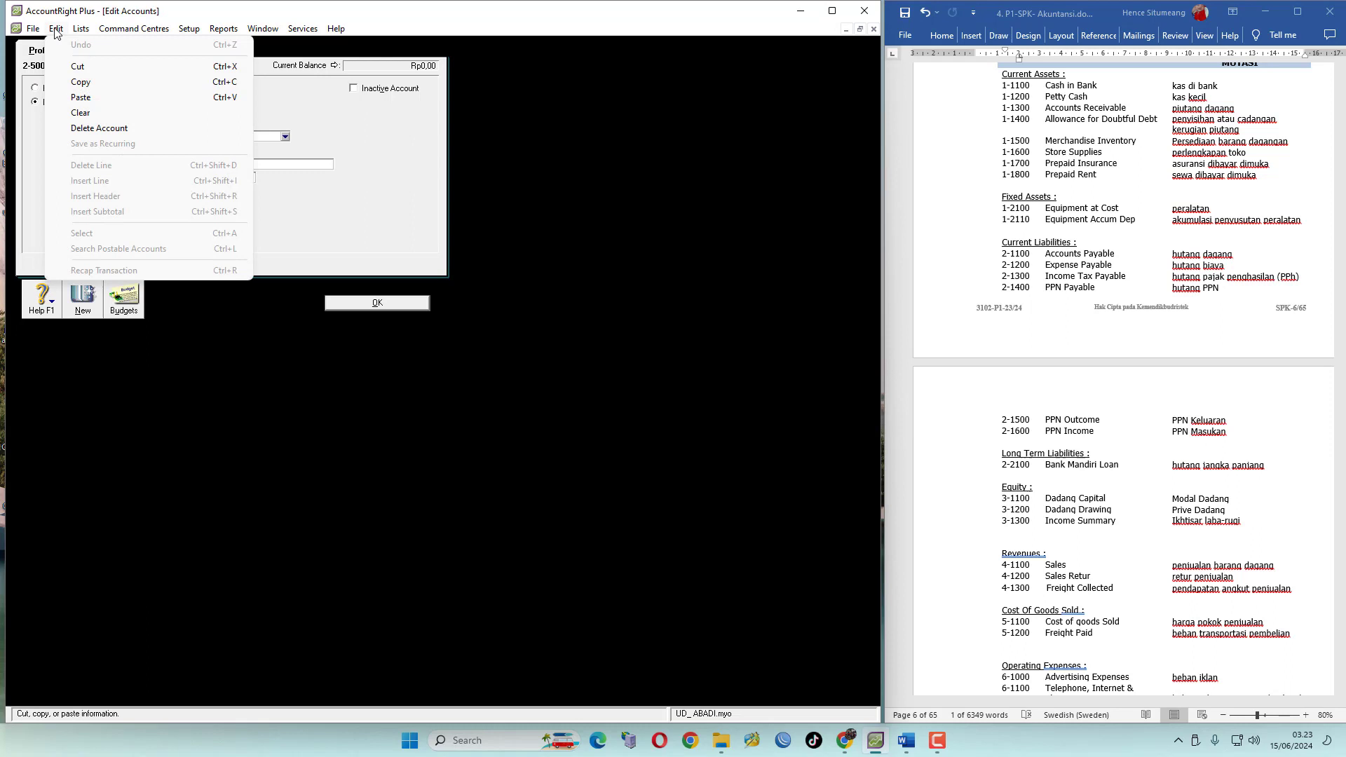
left_click(97, 129)
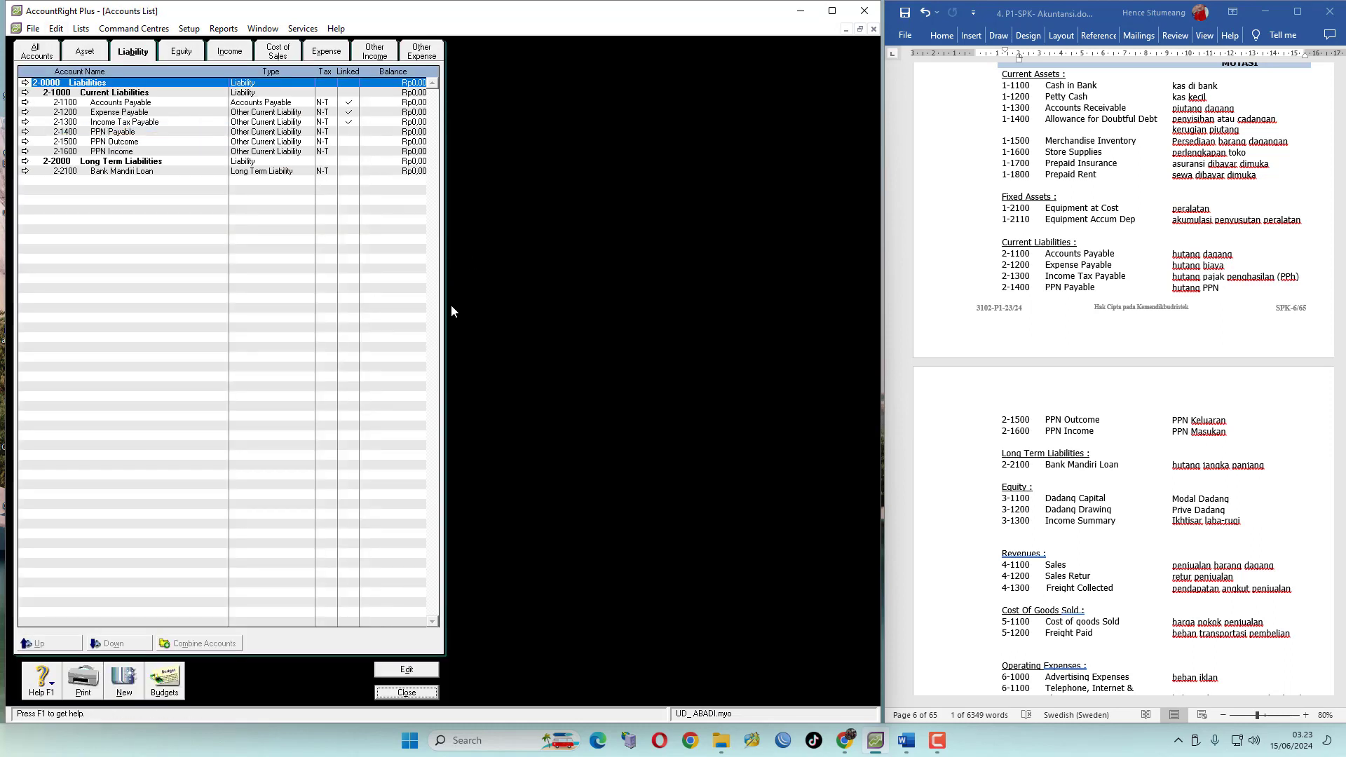